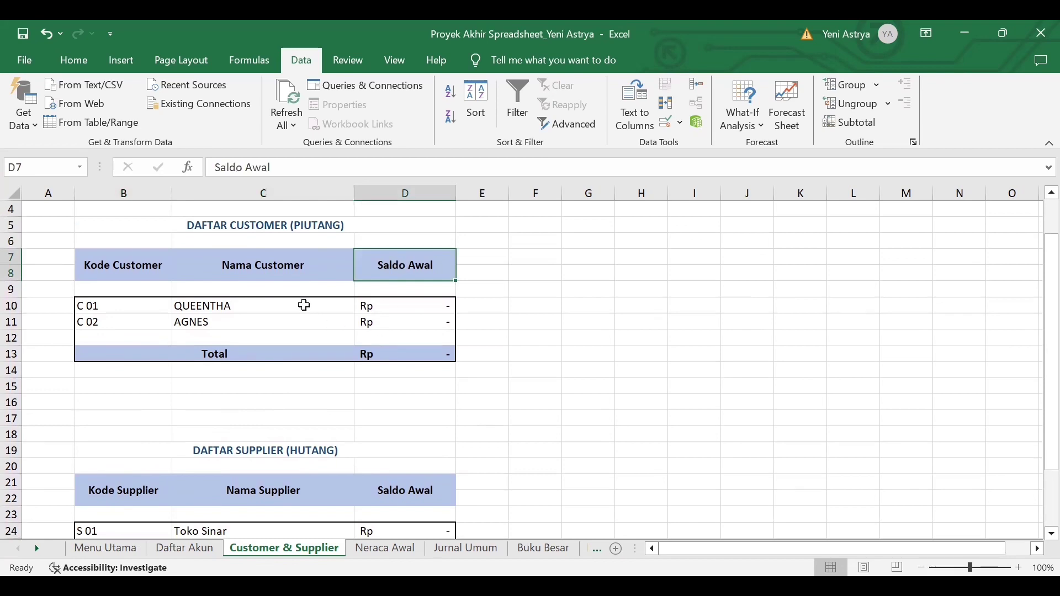
- Review the customer entries and their Saldo Awal values in the Daftar Customer (Piutang) table
{"action": "left_click", "coordinate": [304, 306]}
{"action": "left_click", "coordinate": [381, 307]}
{"action": "left_click", "coordinate": [392, 397]}
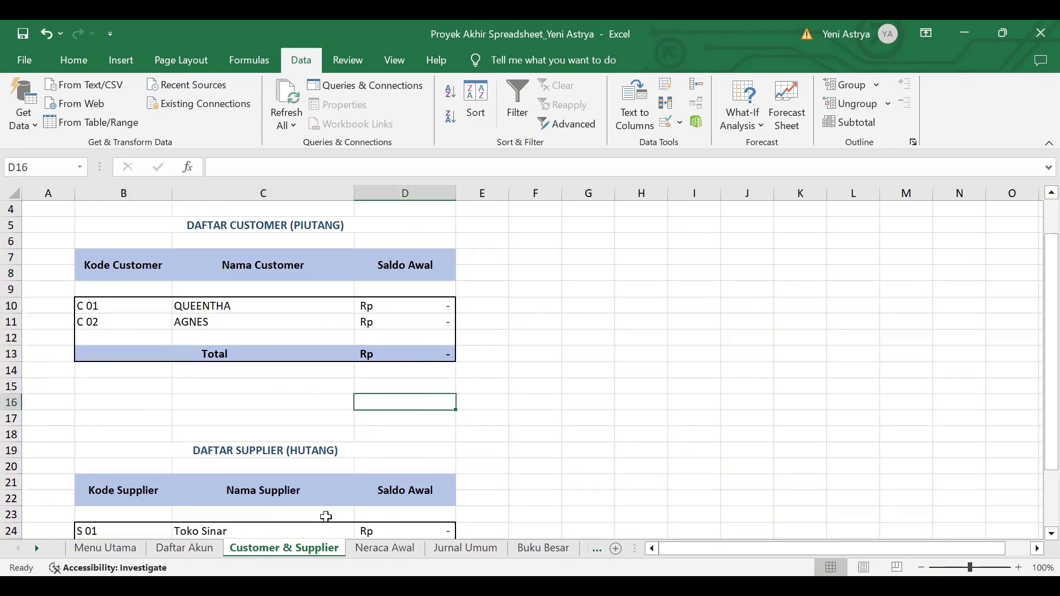
- Open the Neraca Awal sheet and inspect its three title rows, including the period formula in B5
{"action": "left_click", "coordinate": [403, 549]}
{"action": "left_click", "coordinate": [622, 351]}
{"action": "scroll", "coordinate": [622, 352], "scroll_direction": "up", "scroll_amount": 2}
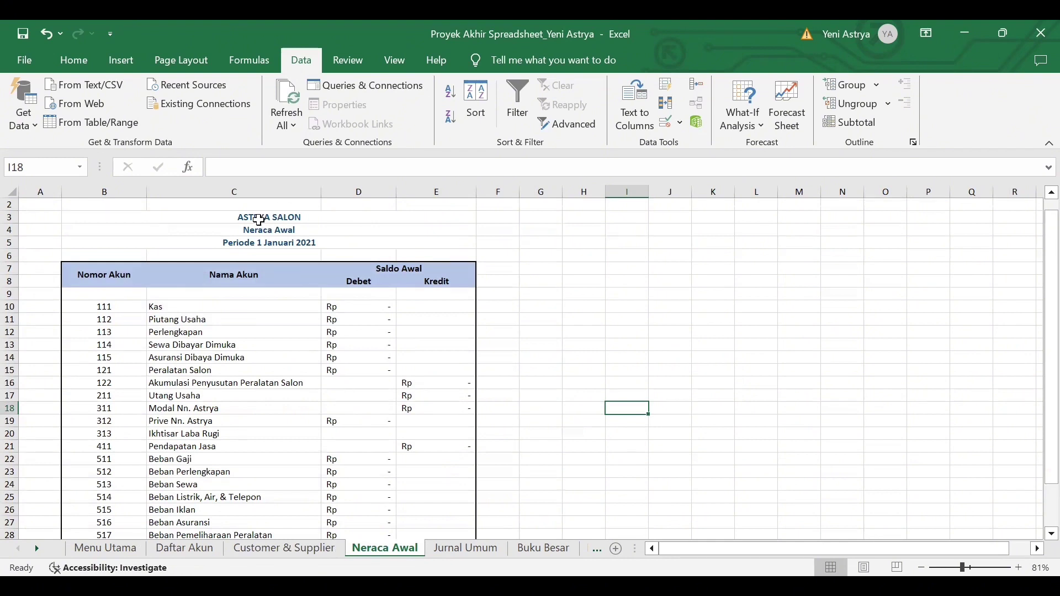
{"action": "left_click", "coordinate": [259, 221]}
{"action": "left_click", "coordinate": [259, 231]}
{"action": "left_click", "coordinate": [260, 243]}
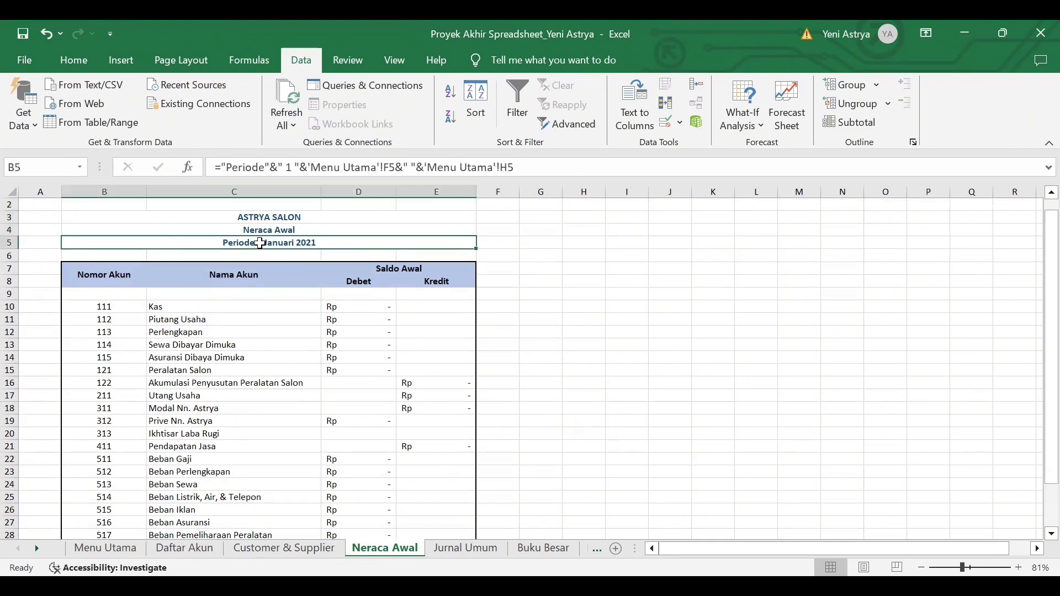
{"action": "left_click", "coordinate": [529, 170]}
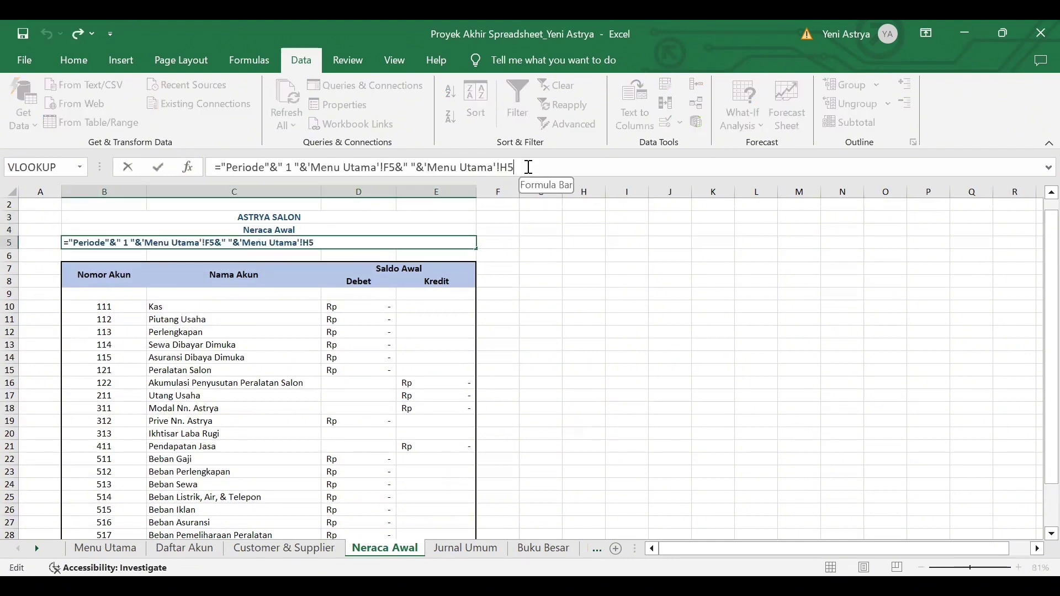
{"action": "key", "text": "Return"}
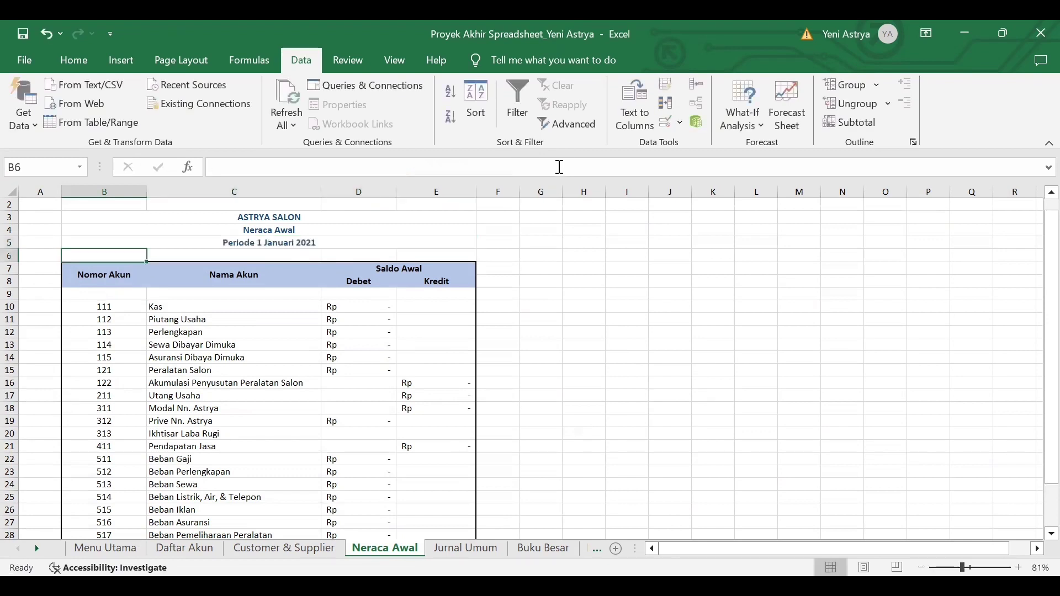
- Review the Nomor Akun, Nama Akun and Saldo Awal Debet and Kredit headings of the Neraca Awal table
{"action": "left_click", "coordinate": [87, 282]}
{"action": "left_click", "coordinate": [201, 276]}
{"action": "left_click", "coordinate": [364, 271]}
{"action": "left_click", "coordinate": [366, 283]}
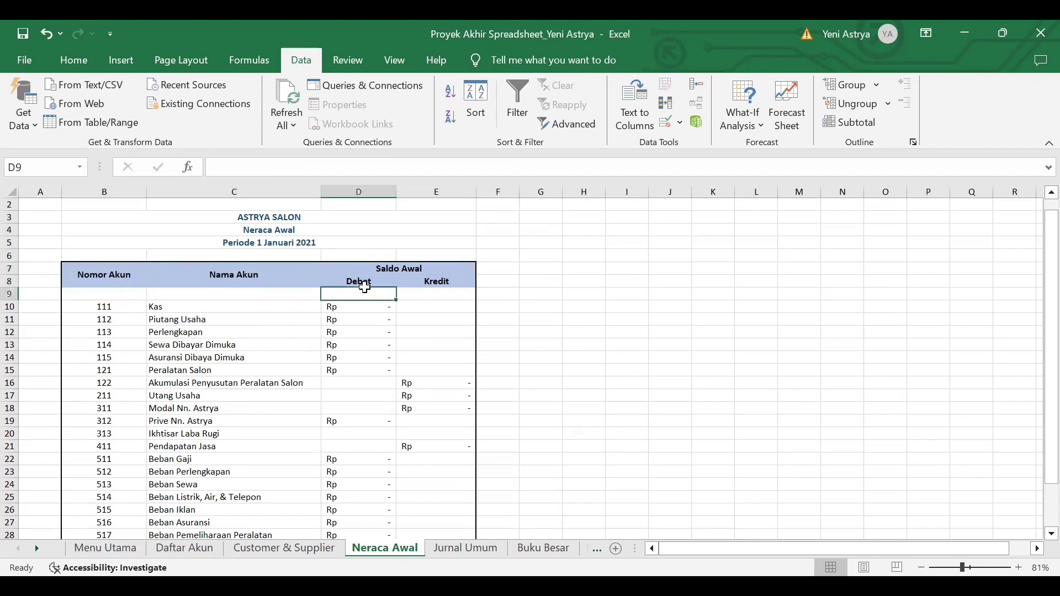
{"action": "left_click", "coordinate": [403, 283]}
{"action": "left_click_drag", "start_coordinate": [99, 274], "coordinate": [199, 283]}
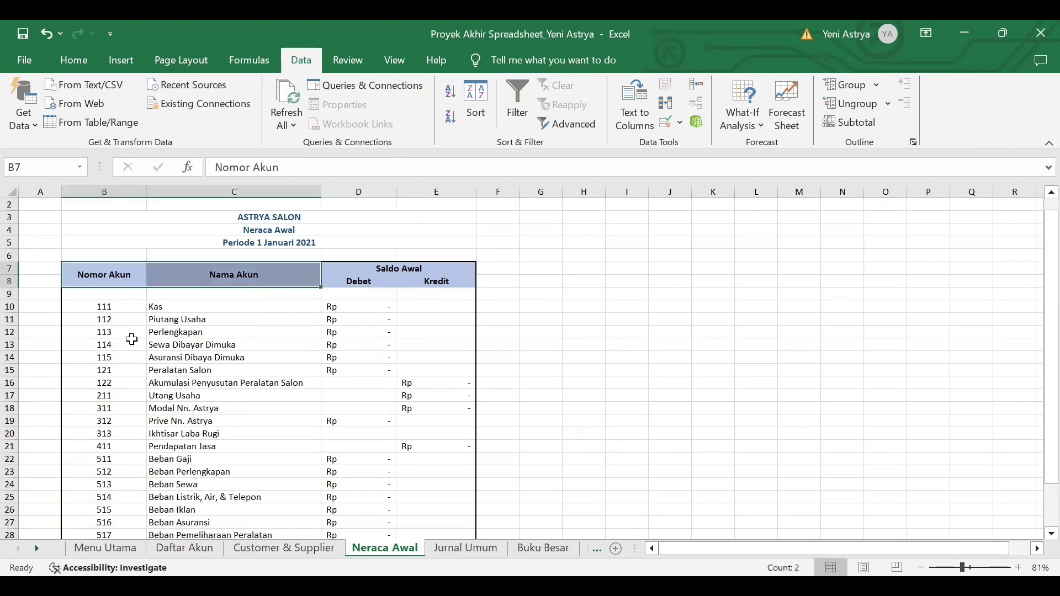
- Copy the account numbers and names in Daftar Akun B9:C29 and paste them as links into Neraca Awal starting at B10
{"action": "left_click_drag", "start_coordinate": [114, 308], "coordinate": [193, 522]}
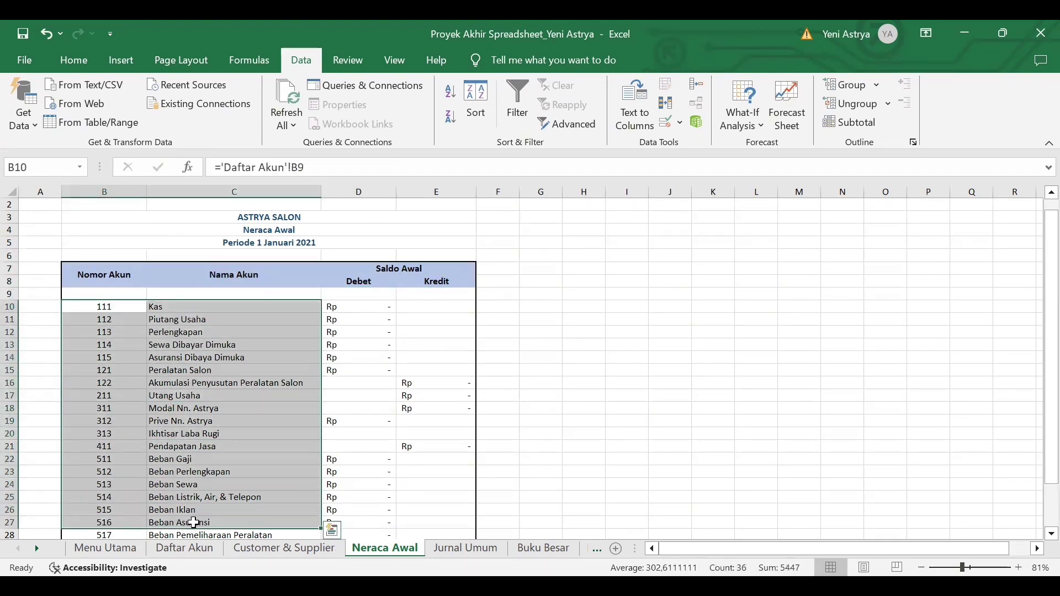
{"action": "left_click", "coordinate": [197, 548]}
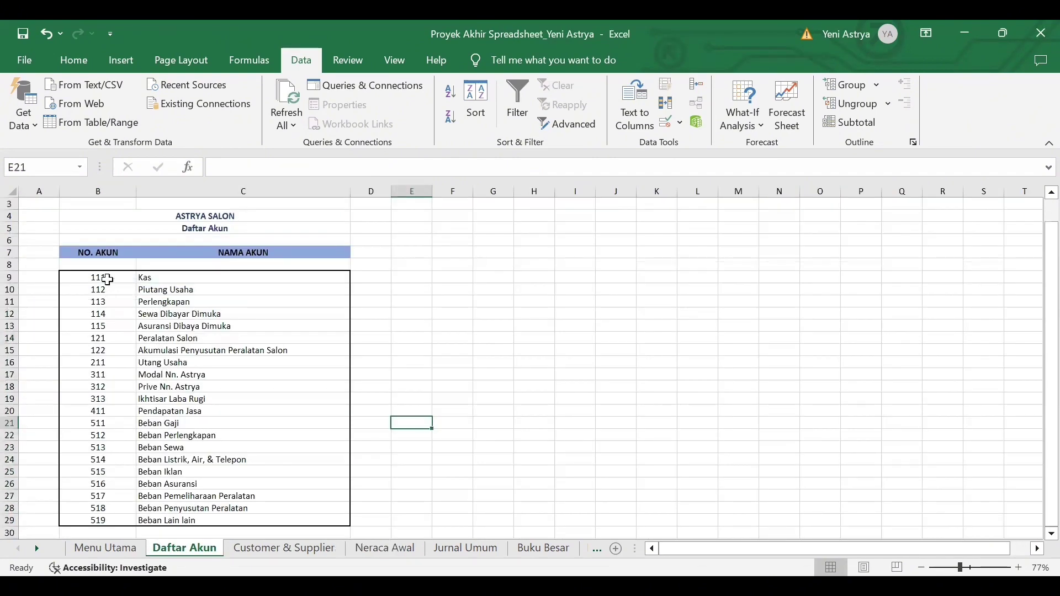
{"action": "left_click_drag", "start_coordinate": [108, 280], "coordinate": [190, 521]}
{"action": "key", "text": "ctrl+c"}
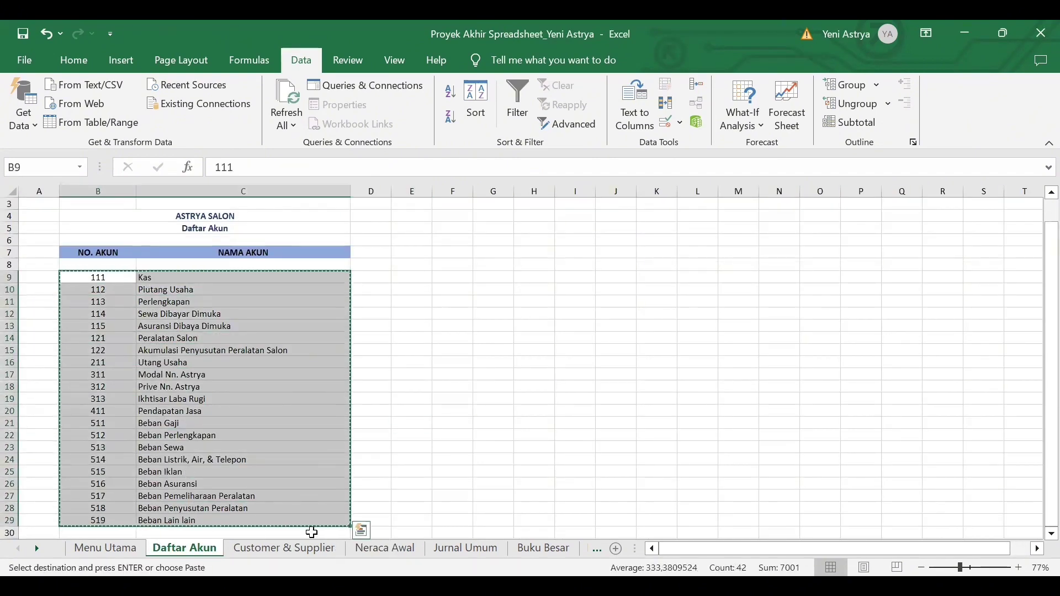
{"action": "left_click", "coordinate": [384, 547]}
{"action": "left_click", "coordinate": [122, 309]}
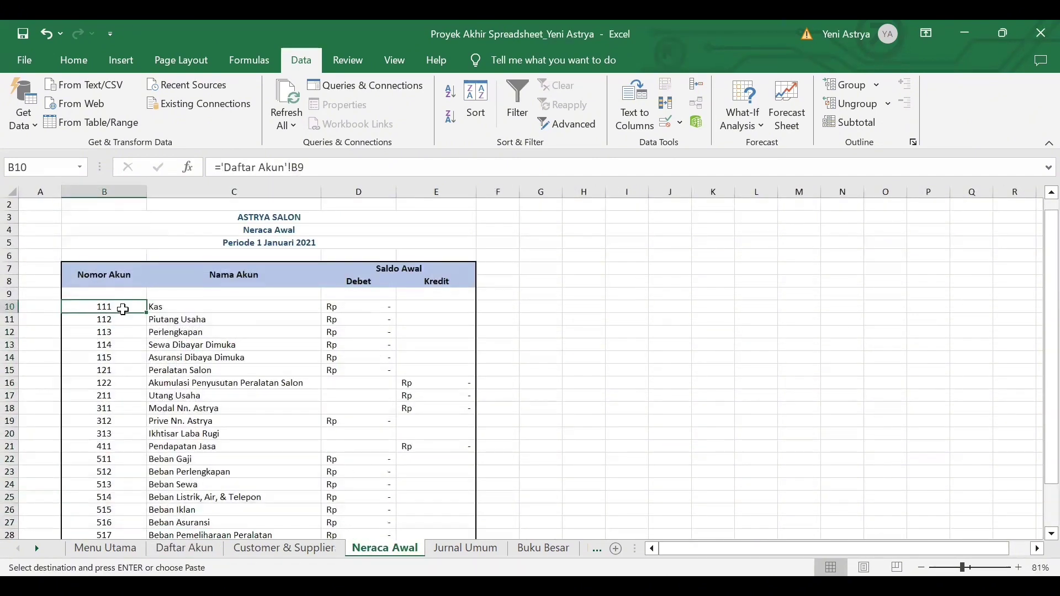
{"action": "right_click", "coordinate": [123, 309]}
{"action": "left_click", "coordinate": [283, 245]}
{"action": "left_click", "coordinate": [598, 355]}
{"action": "scroll", "coordinate": [598, 355], "scroll_direction": "down", "scroll_amount": 1}
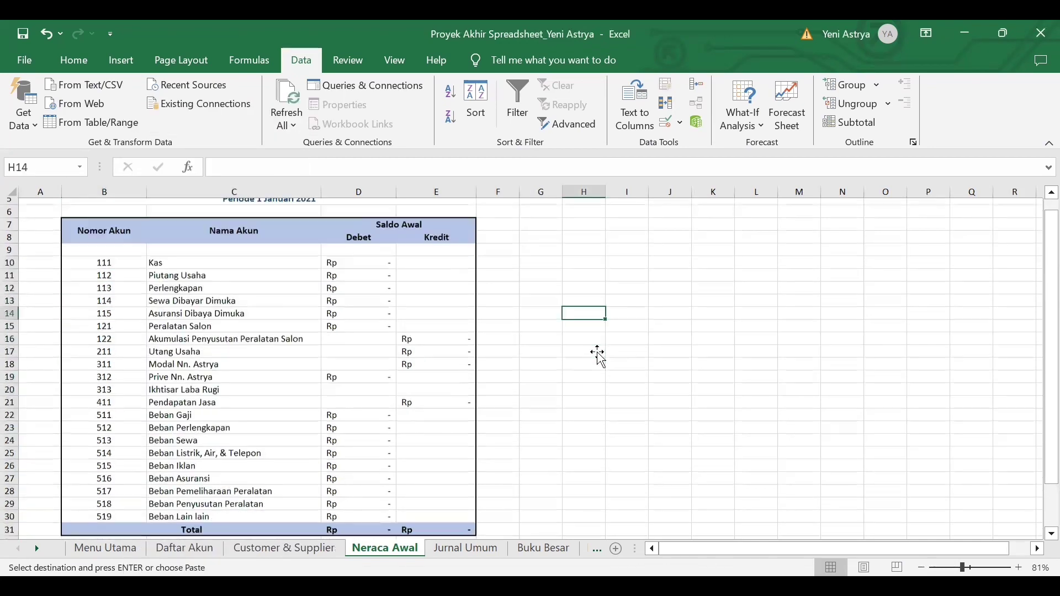
- Check the opening balance cells in the Debet and Kredit columns of Neraca Awal
{"action": "left_click", "coordinate": [376, 260]}
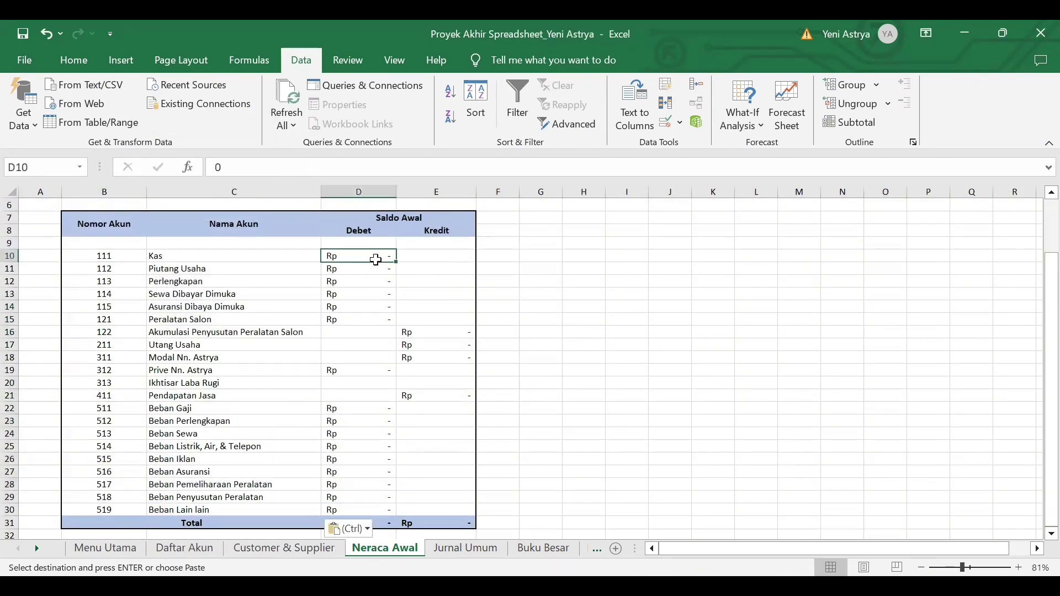
{"action": "left_click", "coordinate": [403, 369]}
{"action": "left_click", "coordinate": [423, 510]}
- Open the Jurnal Umum sheet and inspect its title rows, including the period formula in B5
{"action": "left_click", "coordinate": [466, 548]}
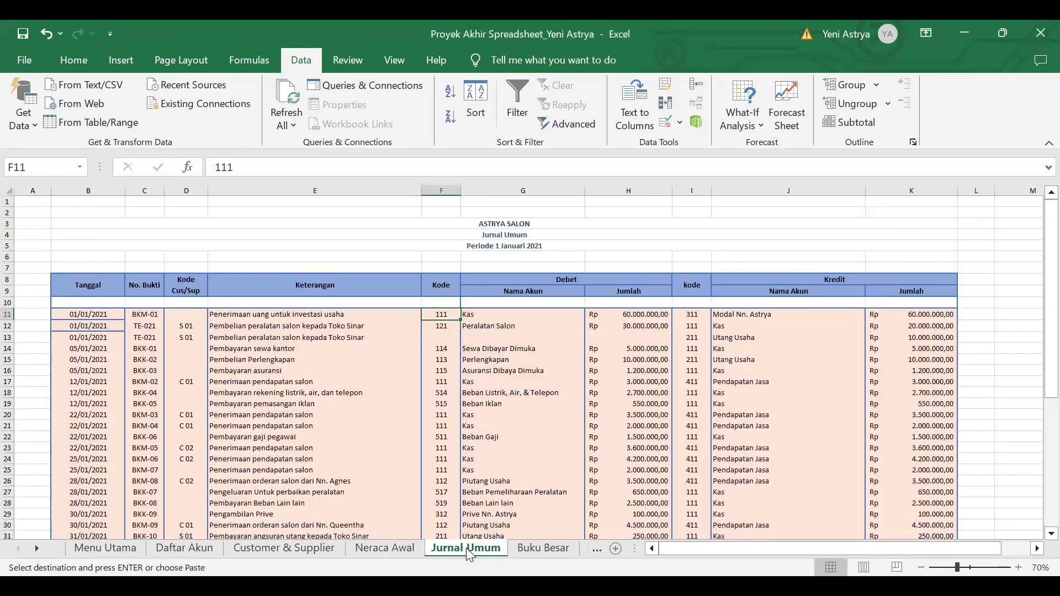
{"action": "left_click", "coordinate": [496, 223]}
{"action": "left_click", "coordinate": [496, 238]}
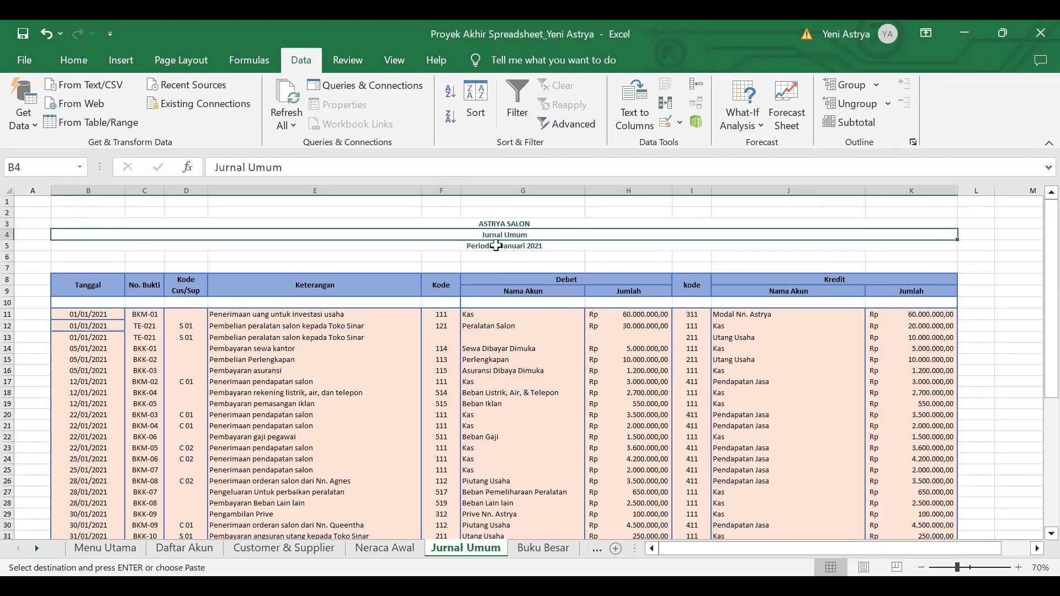
{"action": "left_click", "coordinate": [496, 247]}
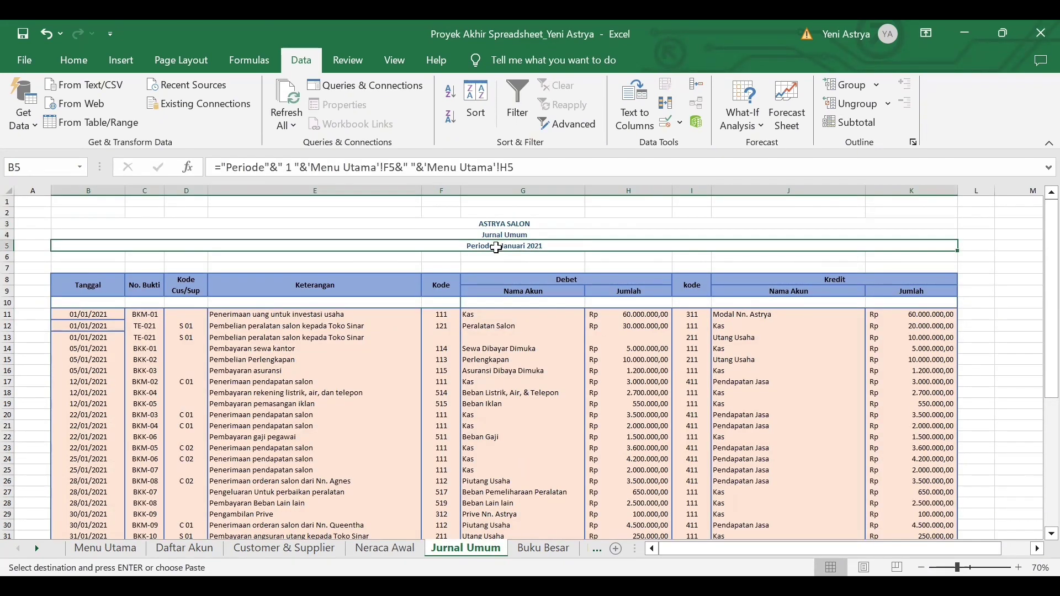
{"action": "left_click", "coordinate": [526, 166]}
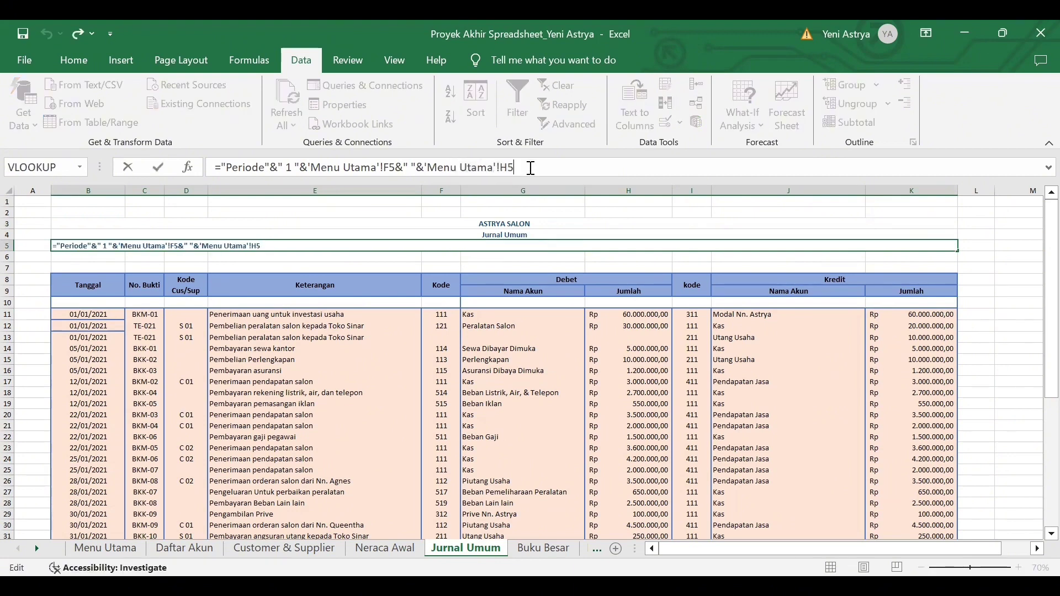
{"action": "key", "text": "Return"}
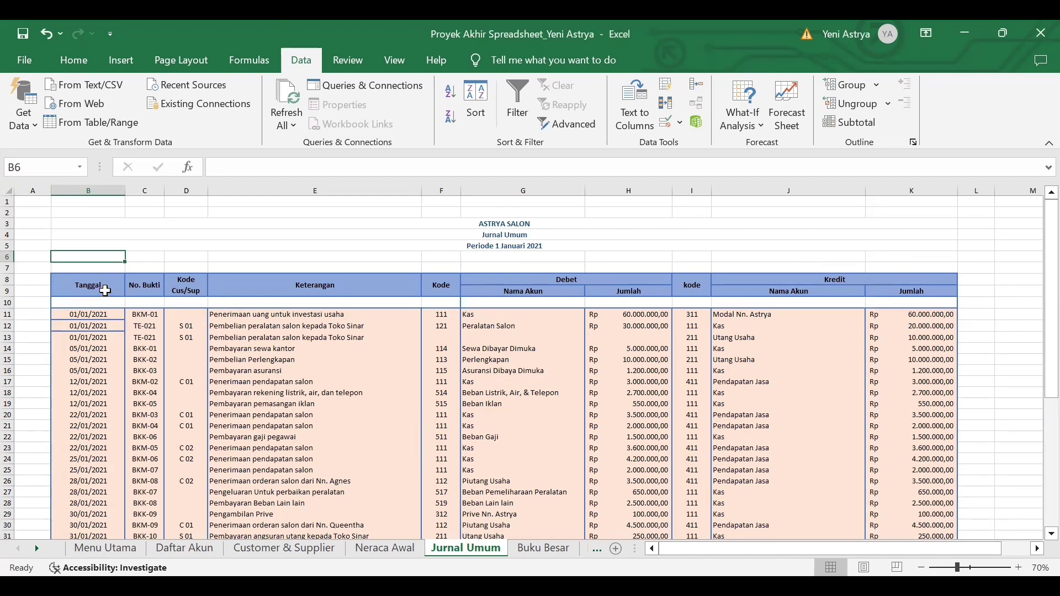
- Review the Tanggal, No. Bukti and Kode Cus/Sup columns of the general journal
{"action": "left_click", "coordinate": [105, 291]}
{"action": "left_click_drag", "start_coordinate": [144, 291], "coordinate": [144, 314]}
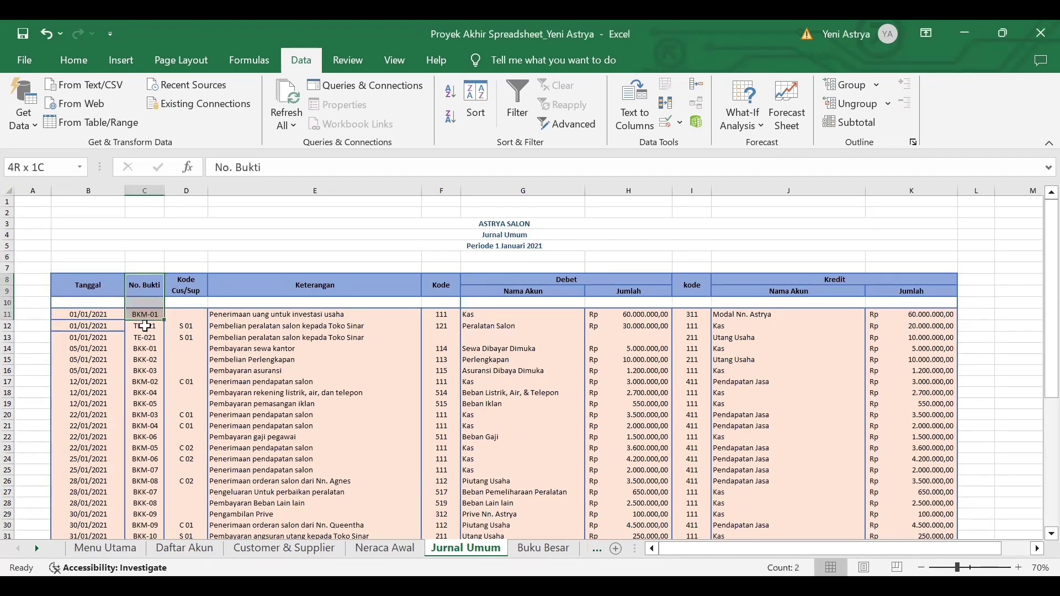
{"action": "left_click", "coordinate": [144, 327]}
{"action": "left_click", "coordinate": [184, 292]}
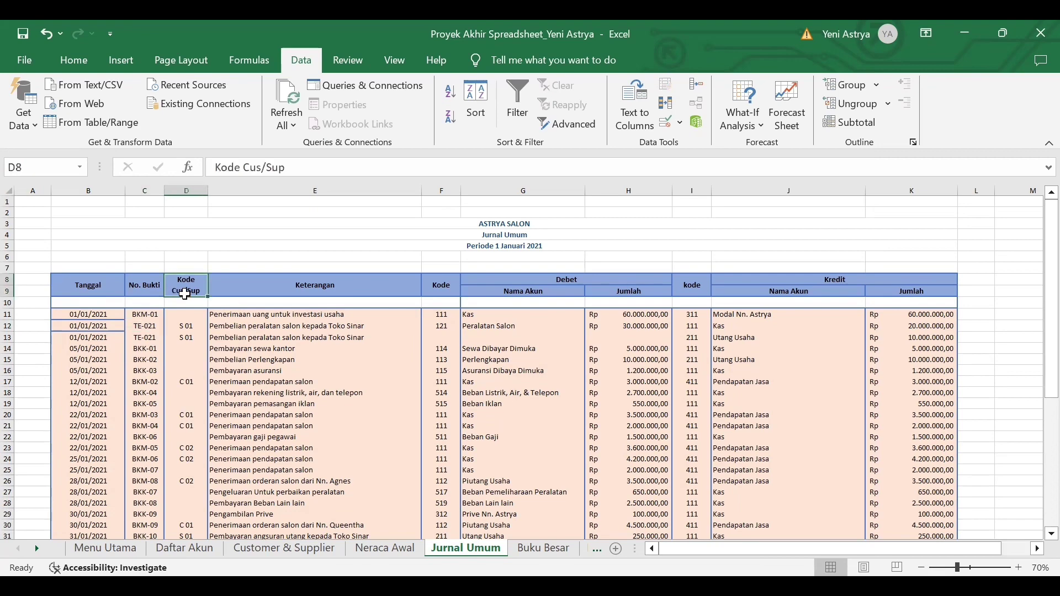
- Apply data validation to cell D11 allowing a List with the source C 01;C 02;S 01
{"action": "left_click", "coordinate": [188, 317]}
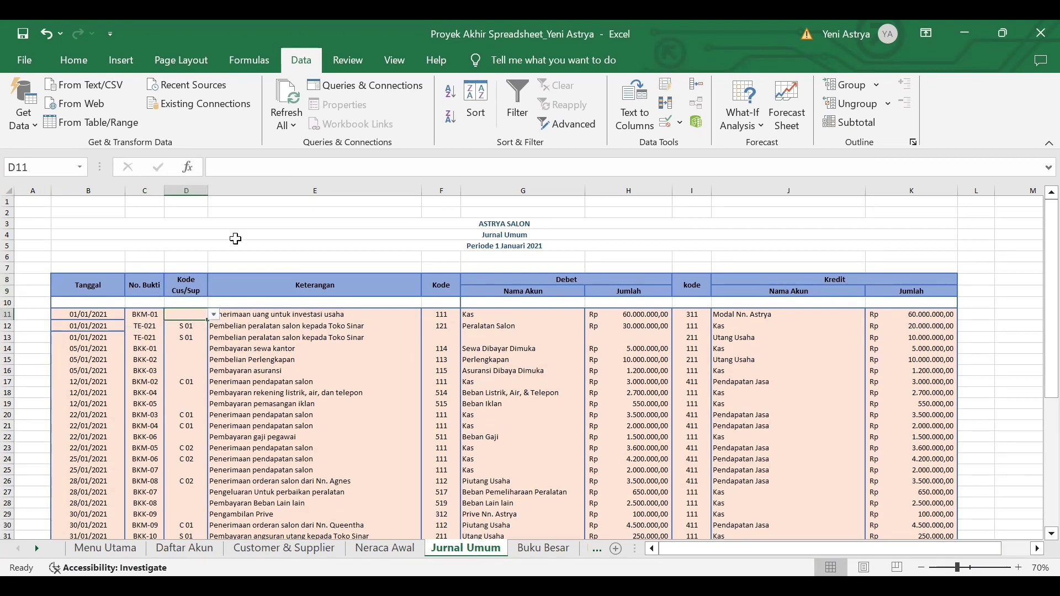
{"action": "left_click", "coordinate": [85, 68]}
{"action": "left_click", "coordinate": [286, 64]}
{"action": "left_click", "coordinate": [682, 125]}
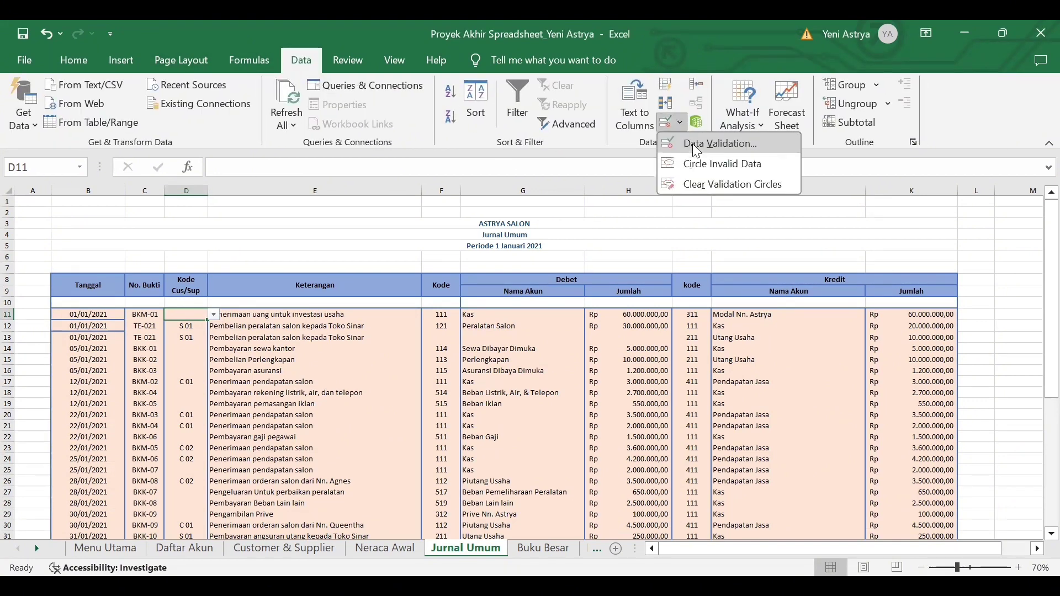
{"action": "left_click", "coordinate": [692, 143]}
{"action": "left_click", "coordinate": [474, 335]}
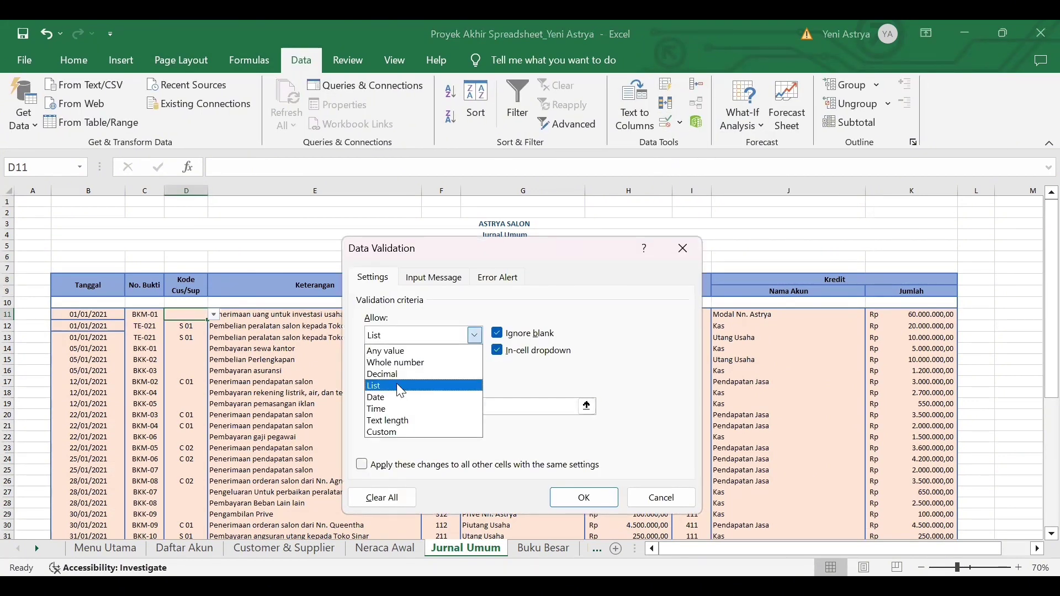
{"action": "left_click", "coordinate": [401, 386]}
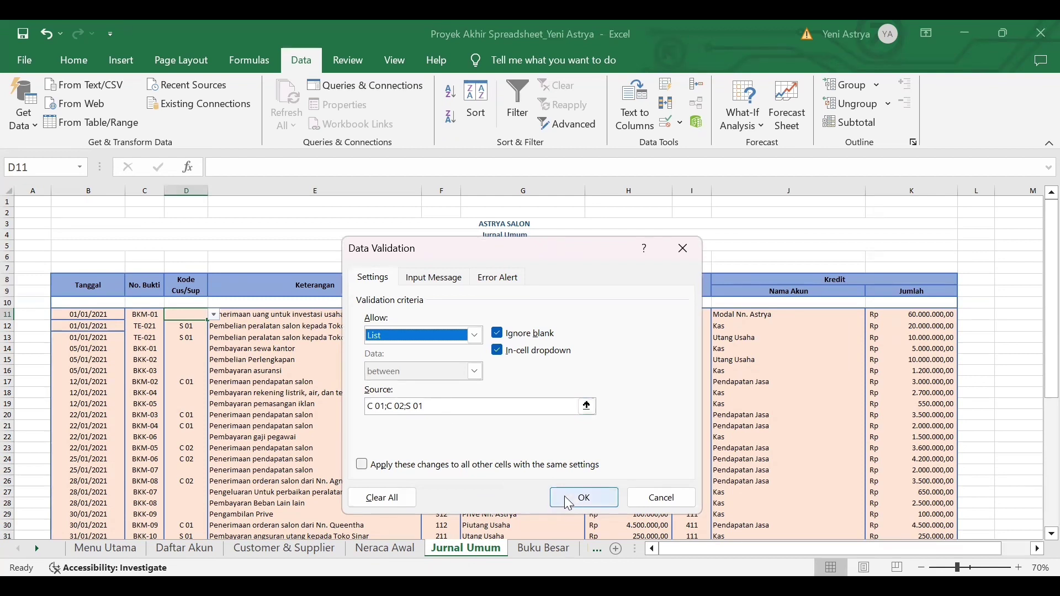
{"action": "left_click", "coordinate": [584, 498]}
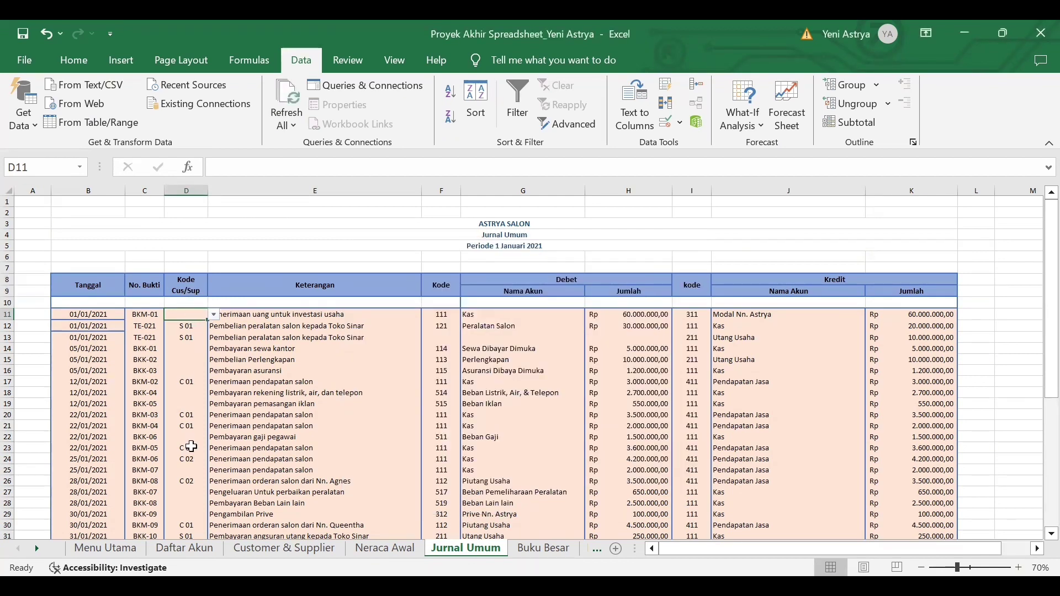
- Review the transaction descriptions in the Keterangan column and the debit account codes in the Kode column
{"action": "left_click", "coordinate": [281, 358]}
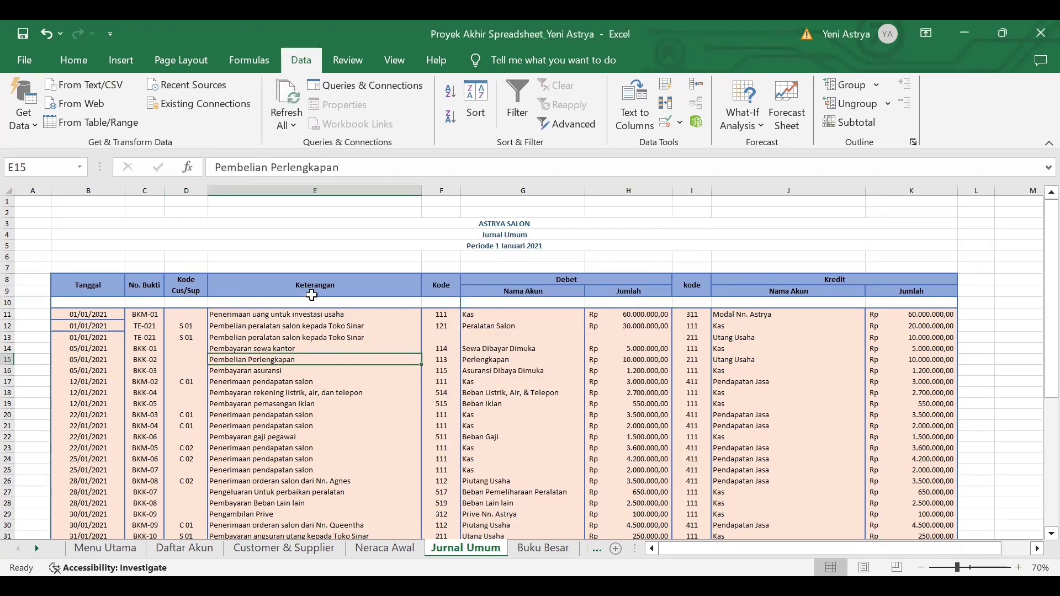
{"action": "left_click_drag", "start_coordinate": [290, 314], "coordinate": [309, 428]}
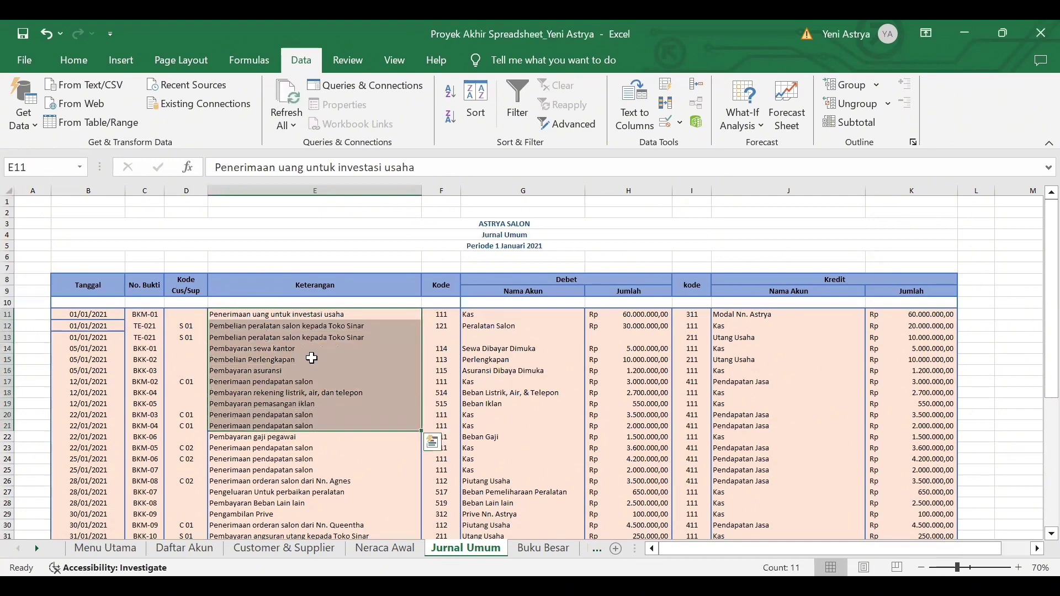
{"action": "left_click", "coordinate": [308, 359]}
{"action": "left_click", "coordinate": [443, 314]}
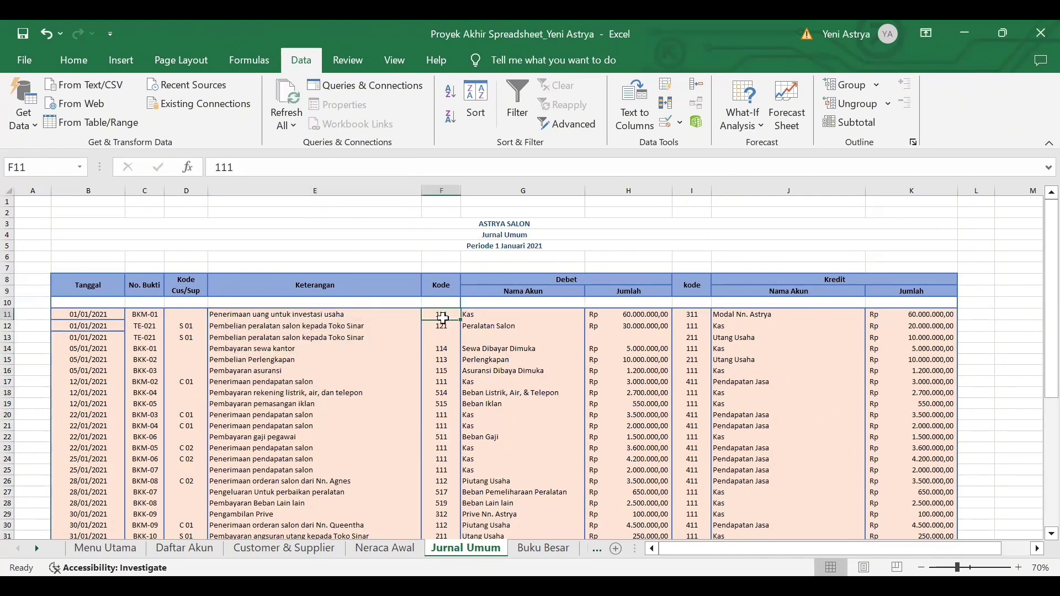
{"action": "left_click_drag", "start_coordinate": [444, 316], "coordinate": [448, 380]}
{"action": "left_click", "coordinate": [444, 323]}
{"action": "left_click", "coordinate": [438, 315]}
{"action": "left_click_drag", "start_coordinate": [341, 315], "coordinate": [338, 414]}
- Inspect the VLOOKUP formula in G11 and compare it with the description in E11 and the account code in F11
{"action": "left_click", "coordinate": [495, 316]}
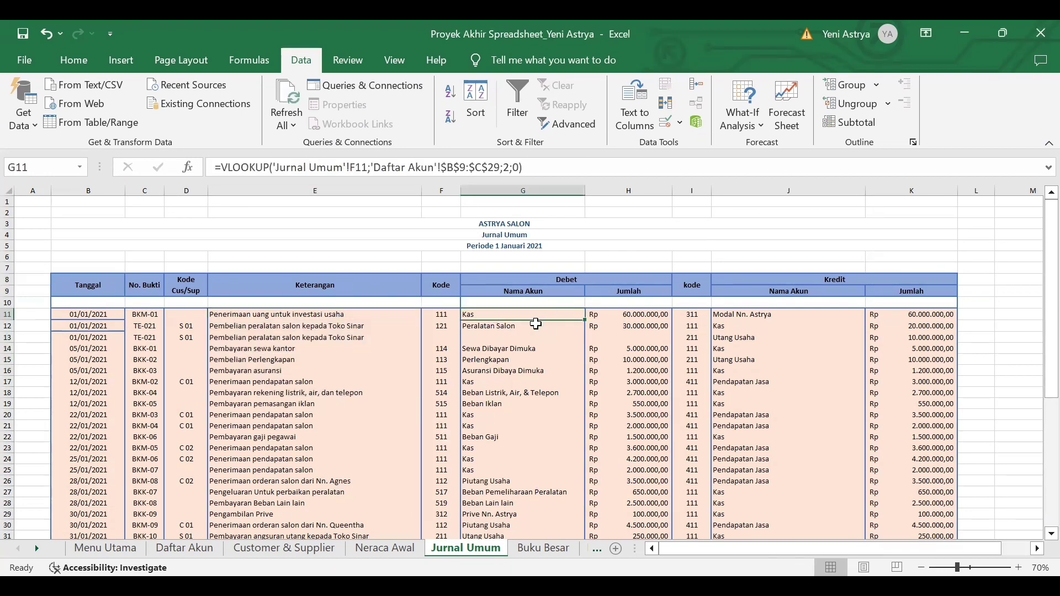
{"action": "left_click", "coordinate": [552, 166]}
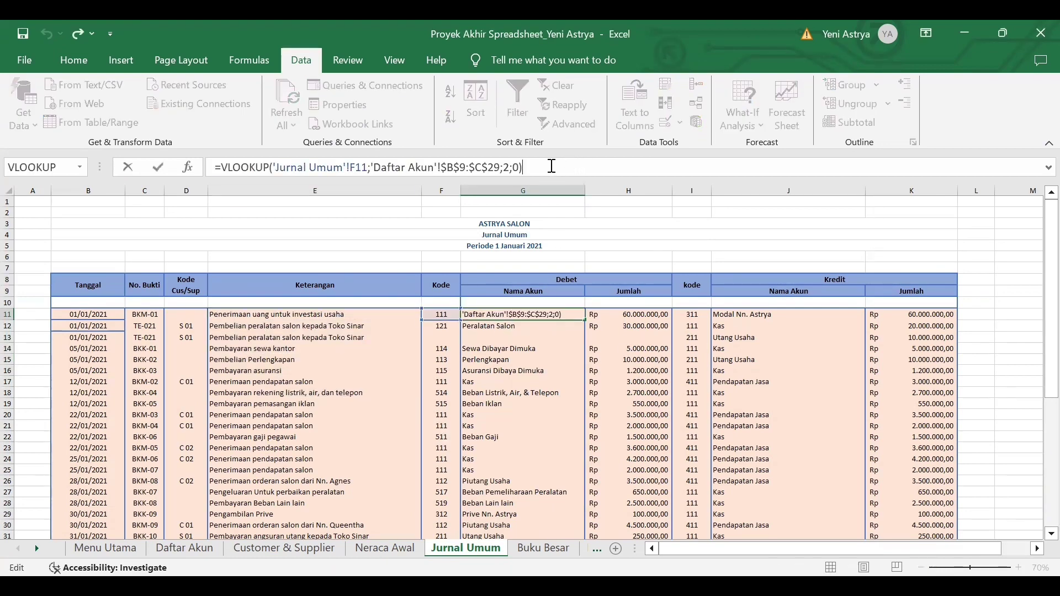
{"action": "key", "text": "Return"}
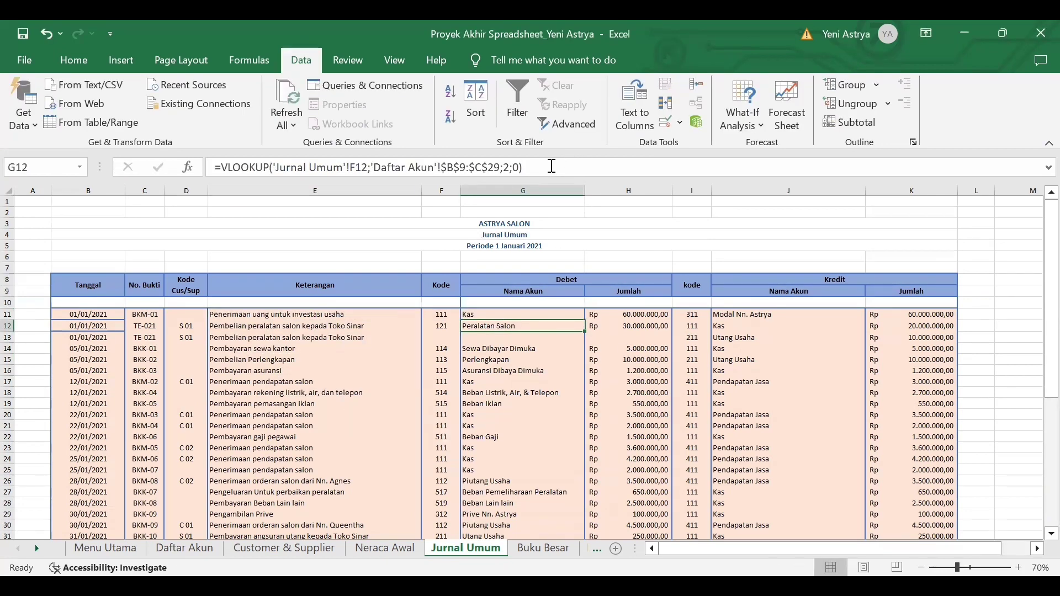
{"action": "left_click", "coordinate": [484, 316]}
{"action": "left_click", "coordinate": [441, 314]}
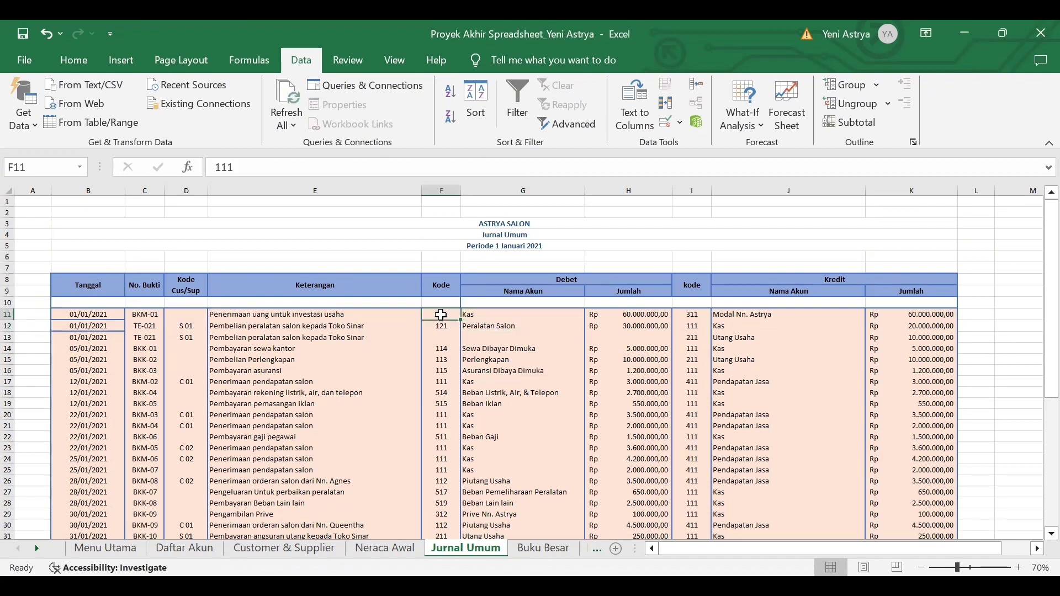
{"action": "left_click", "coordinate": [353, 315]}
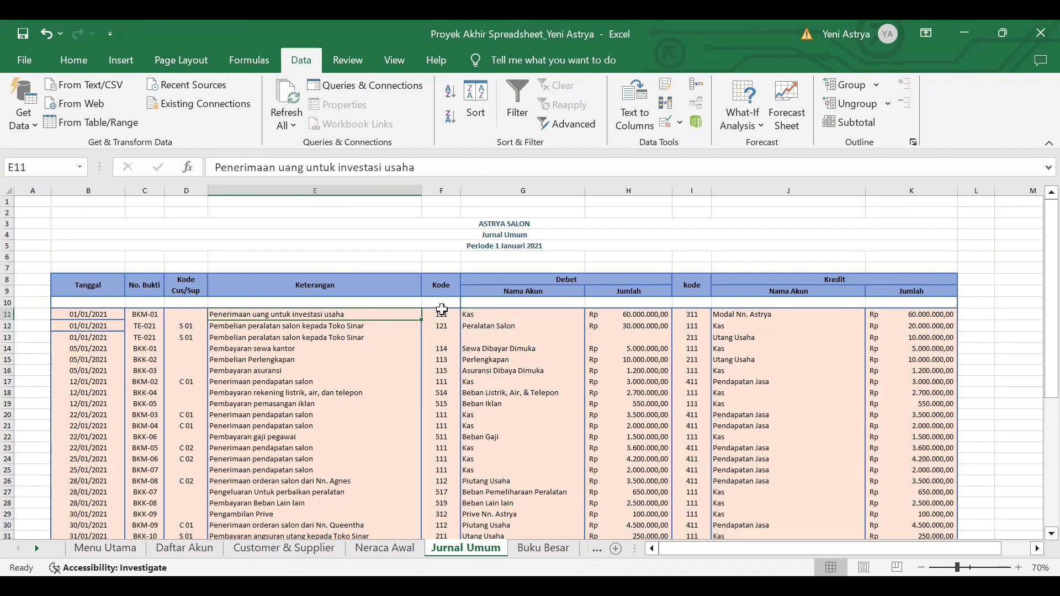
{"action": "left_click", "coordinate": [448, 316]}
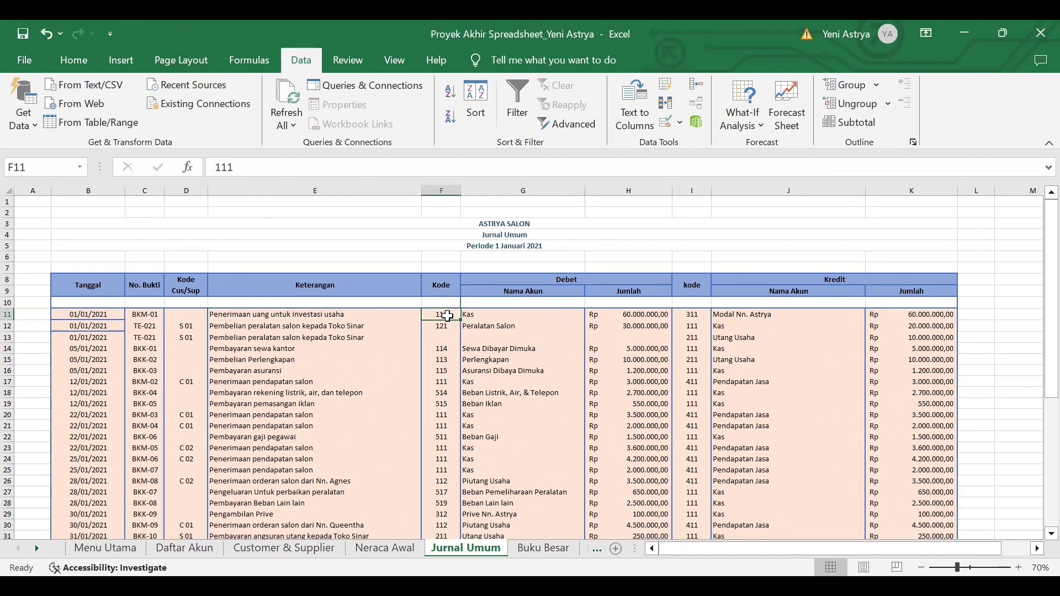
{"action": "left_click", "coordinate": [478, 316]}
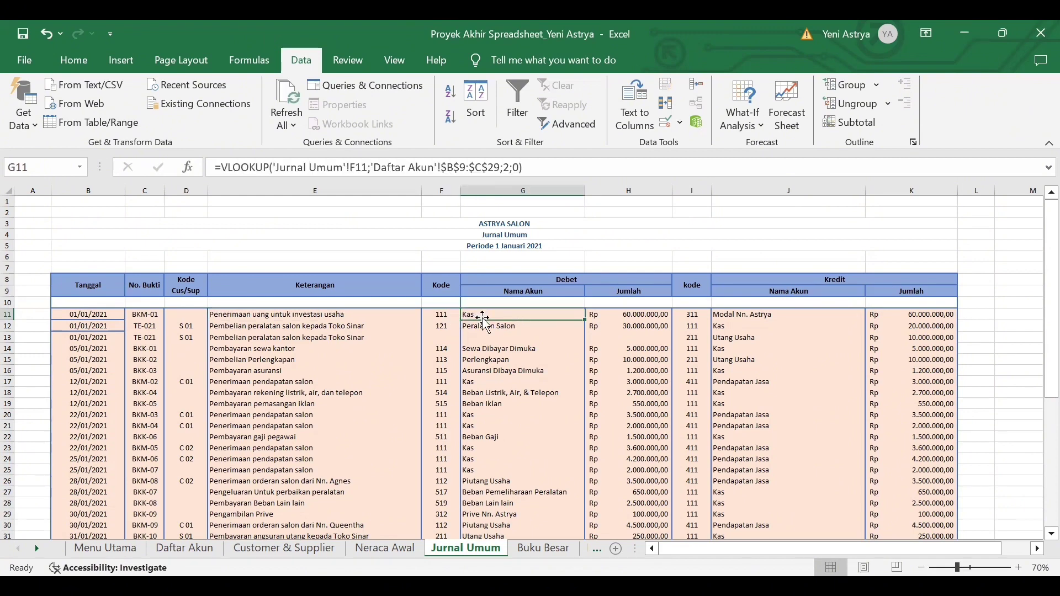
- Check the debit account name lookup in G11 and the debit amount in H11 of the general journal
{"action": "left_click", "coordinate": [544, 167]}
{"action": "key", "text": "Return"}
{"action": "left_click", "coordinate": [535, 312]}
{"action": "mouse_move", "coordinate": [585, 320]}
{"action": "left_mouse_down"}
{"action": "mouse_move", "coordinate": [552, 452]}
{"action": "mouse_move", "coordinate": [586, 316]}
{"action": "left_mouse_up"}
{"action": "left_click", "coordinate": [611, 314]}
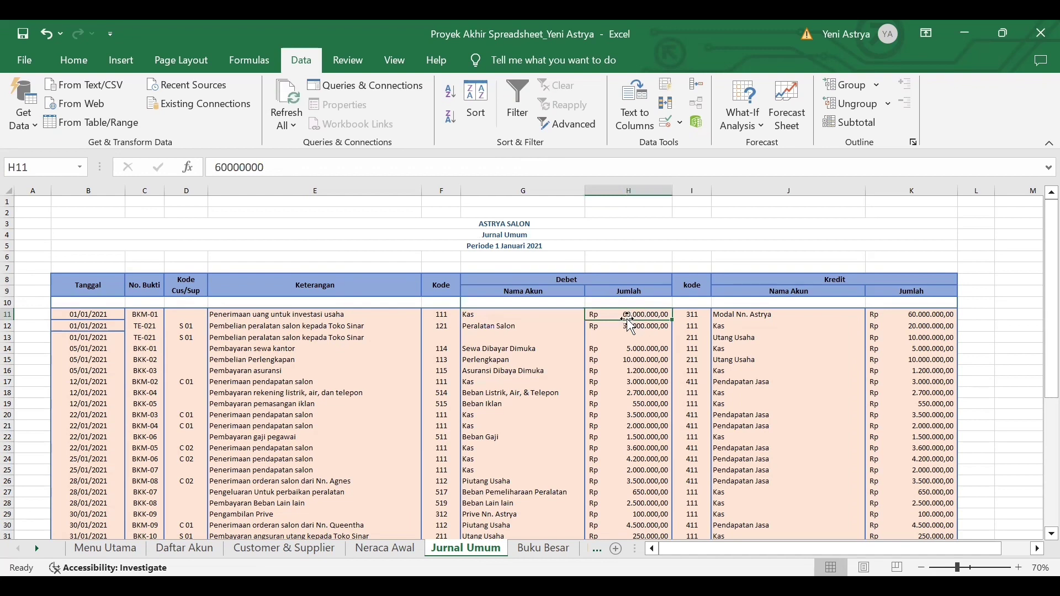
- Examine the credit side of the journal: the account code in I11, the VLOOKUP formulas in J11 and J12, and the Jumlah amounts
{"action": "left_click", "coordinate": [696, 318]}
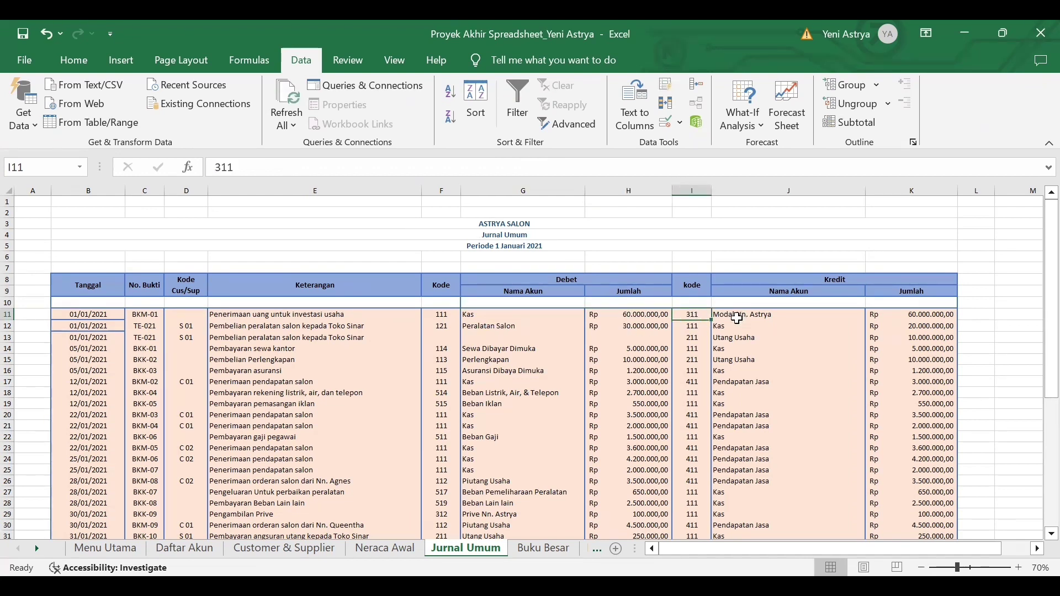
{"action": "left_click_drag", "start_coordinate": [325, 313], "coordinate": [331, 404]}
{"action": "left_click", "coordinate": [764, 315]}
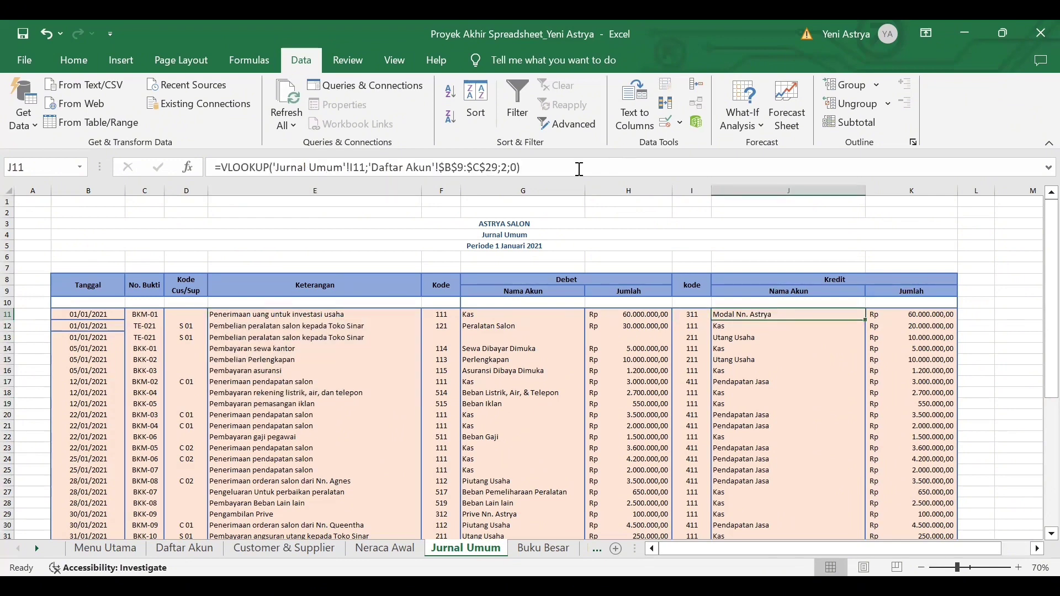
{"action": "key", "text": "Down"}
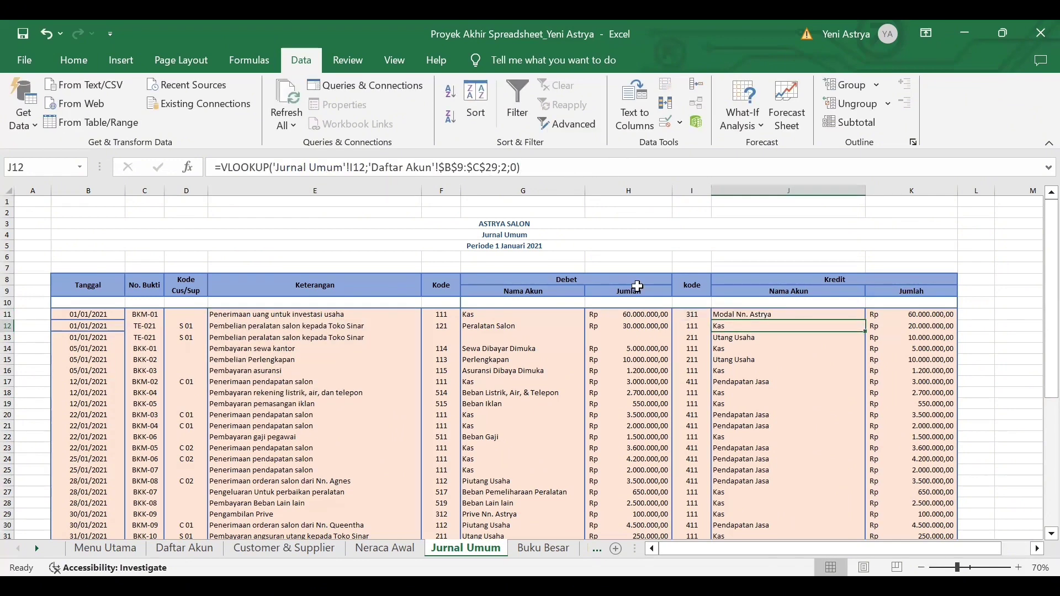
{"action": "left_click", "coordinate": [894, 314]}
{"action": "key", "text": "Down"}
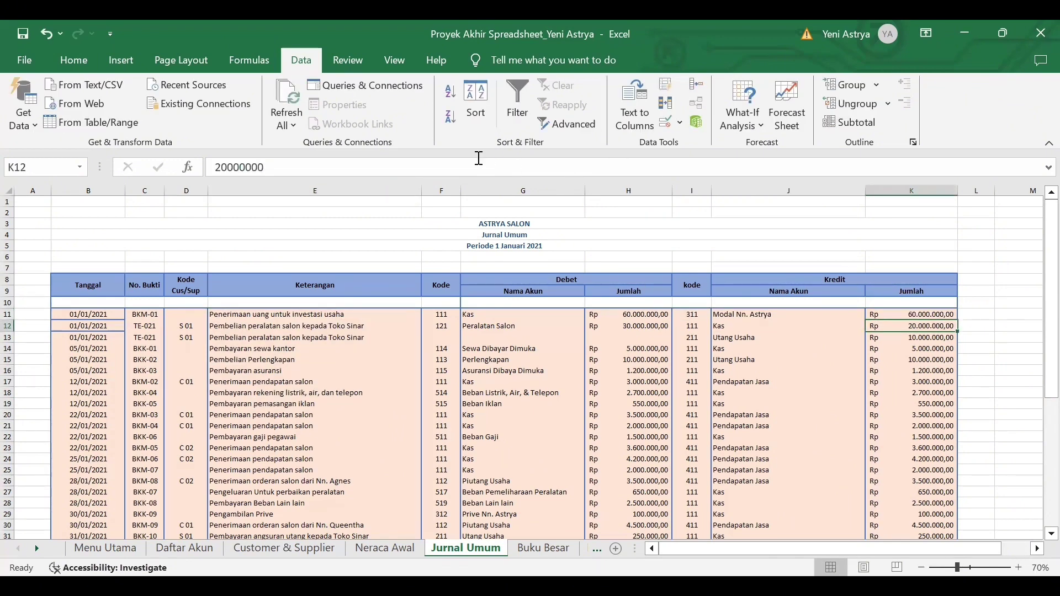
- Review the journal's date ranges for the regular transactions, the adjusting entries and the closing entries down to row 48
{"action": "scroll", "coordinate": [165, 331], "scroll_direction": "down", "scroll_amount": 2}
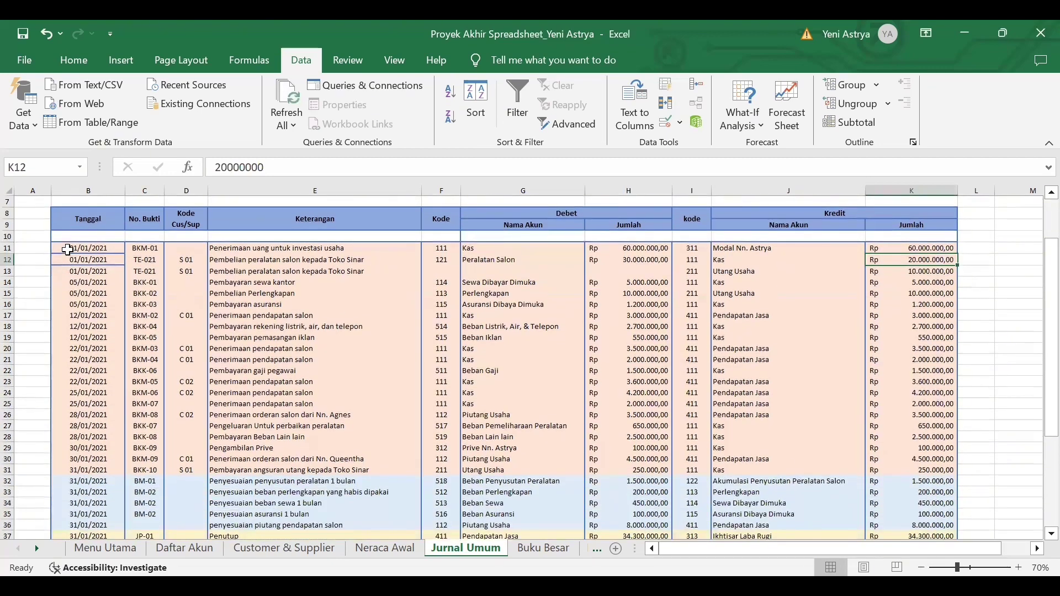
{"action": "left_click_drag", "start_coordinate": [67, 250], "coordinate": [101, 470]}
{"action": "scroll", "coordinate": [153, 470], "scroll_direction": "down", "scroll_amount": 1}
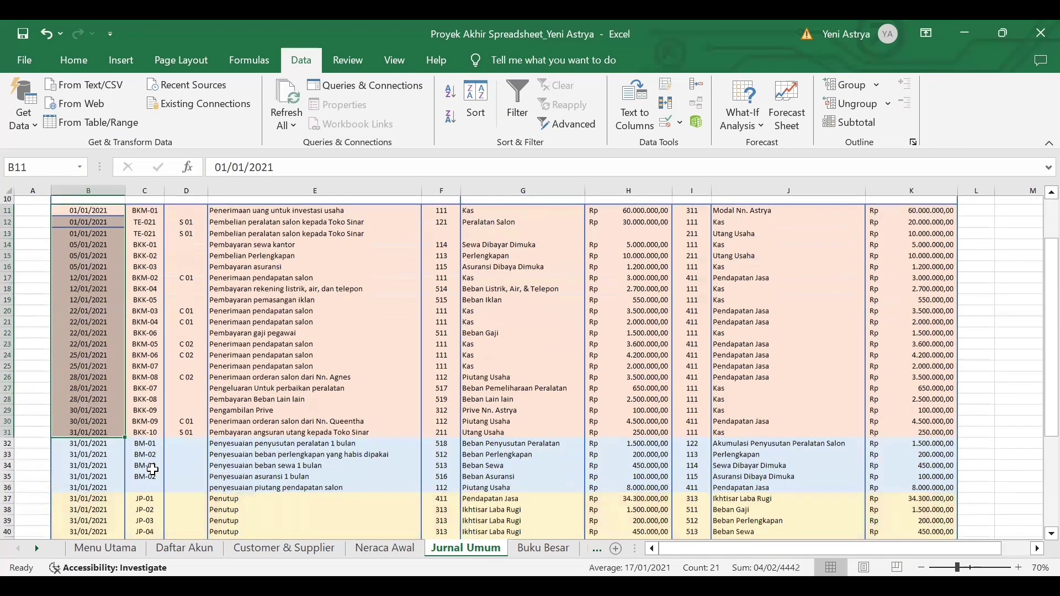
{"action": "scroll", "coordinate": [152, 470], "scroll_direction": "down", "scroll_amount": 3}
{"action": "left_click_drag", "start_coordinate": [80, 357], "coordinate": [85, 405]}
{"action": "scroll", "coordinate": [92, 429], "scroll_direction": "down", "scroll_amount": 3}
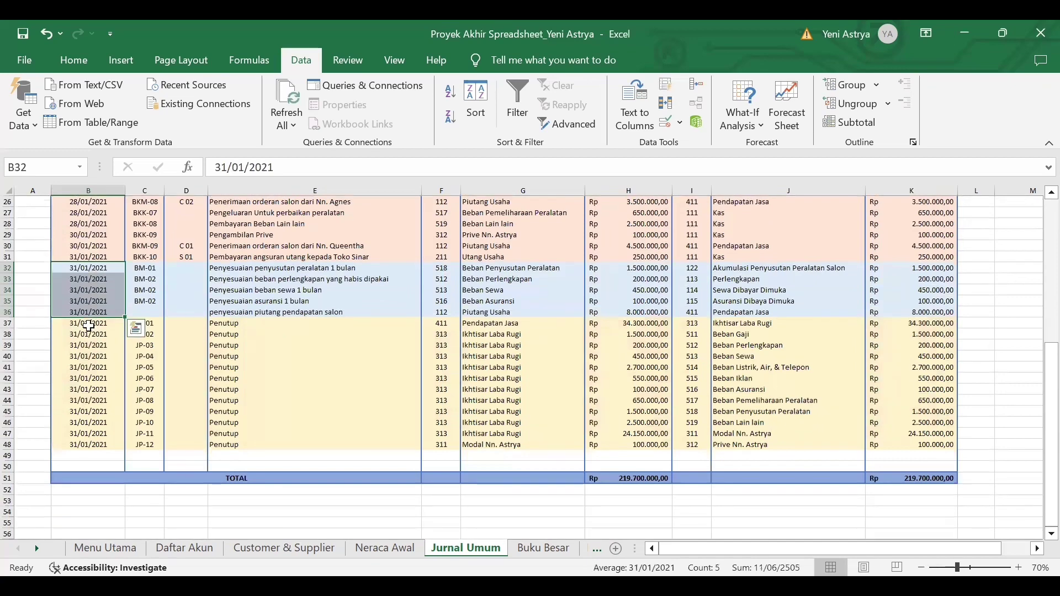
{"action": "left_click_drag", "start_coordinate": [88, 326], "coordinate": [90, 445]}
{"action": "left_click", "coordinate": [276, 401]}
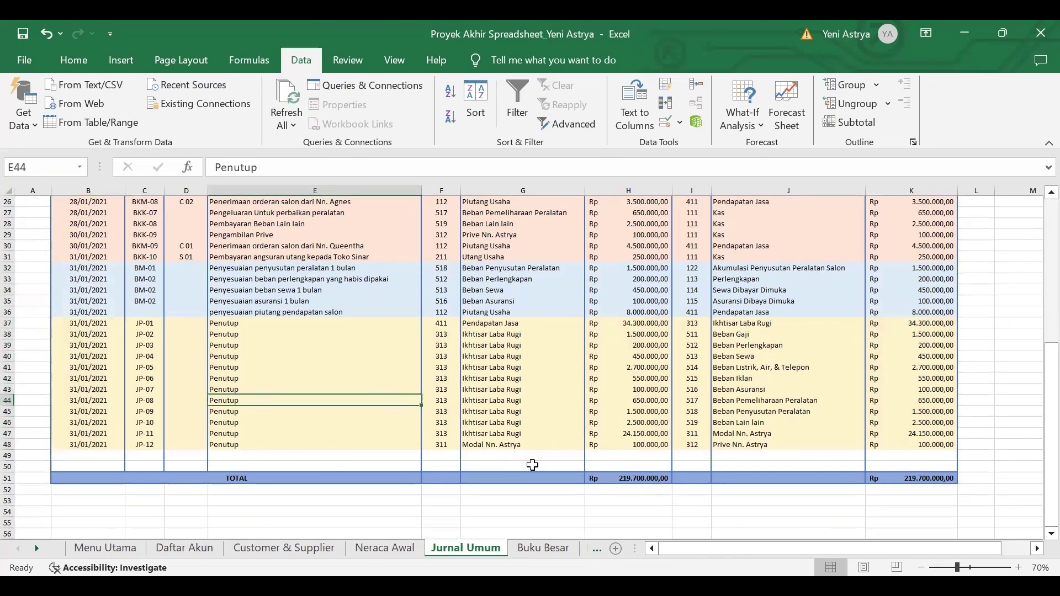
- Inspect the SUM formulas for the debit and credit totals in H51 and K51 of the TOTAL row
{"action": "left_click_drag", "start_coordinate": [623, 477], "coordinate": [905, 479]}
{"action": "left_click_drag", "start_coordinate": [1050, 378], "coordinate": [1033, 362]}
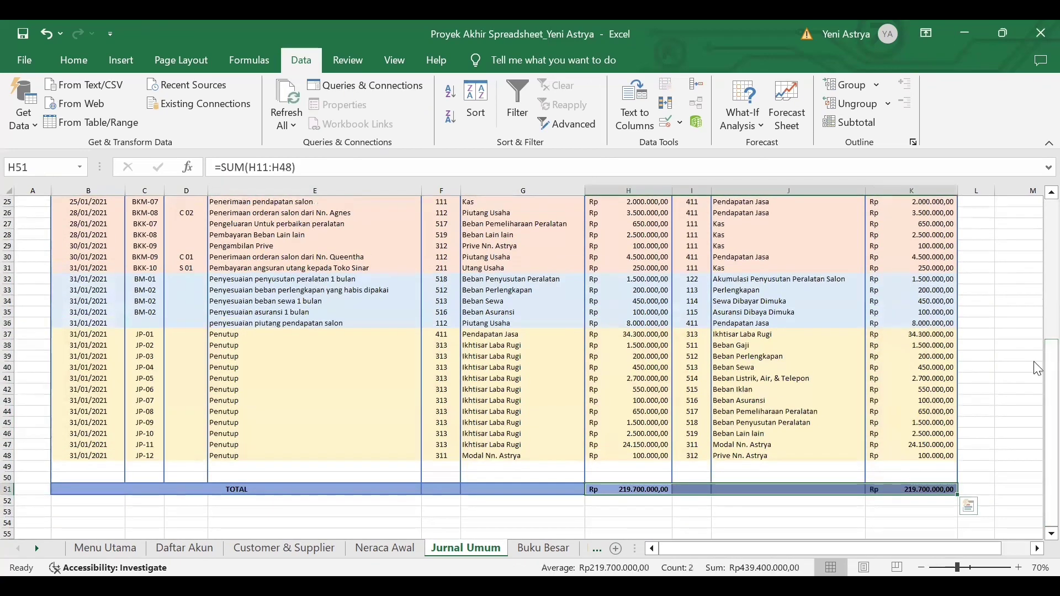
{"action": "left_click", "coordinate": [644, 489]}
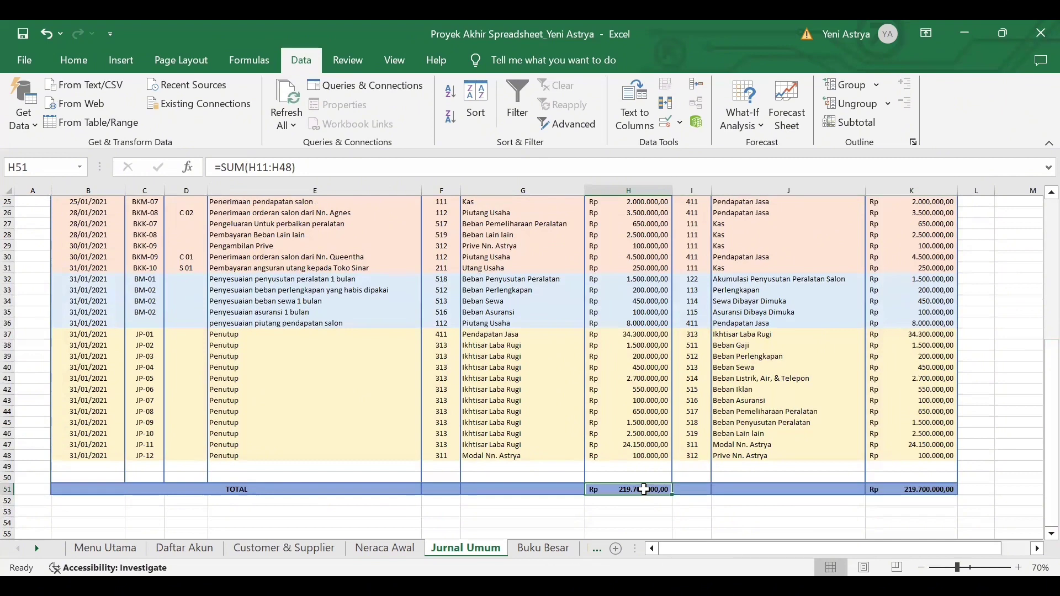
{"action": "left_click", "coordinate": [364, 164]}
{"action": "key", "text": "Return"}
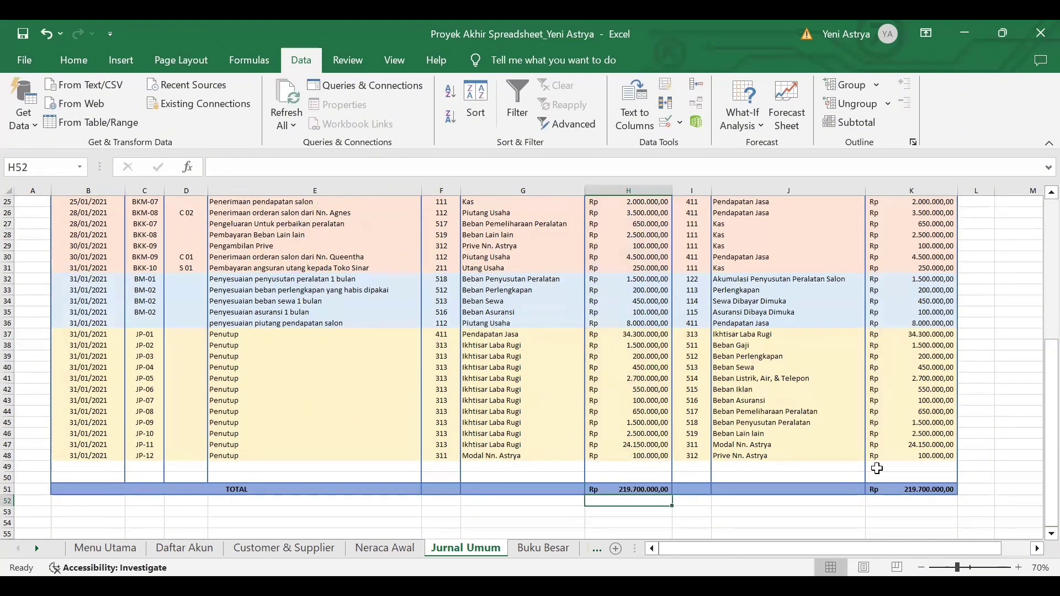
{"action": "left_click", "coordinate": [897, 500]}
{"action": "left_click", "coordinate": [893, 488]}
{"action": "left_click", "coordinate": [347, 160]}
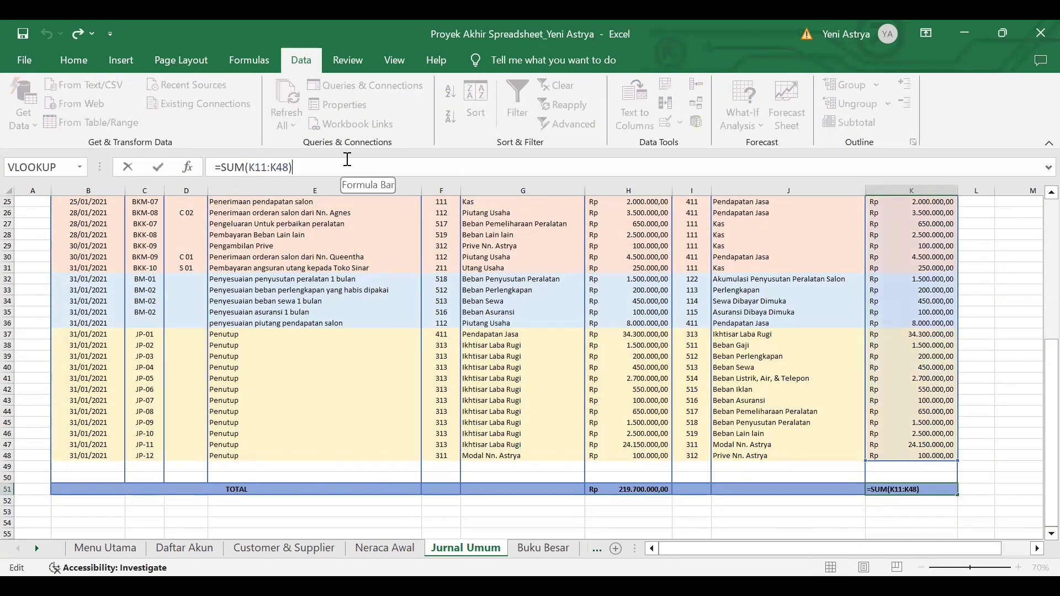
{"action": "key", "text": "Return"}
- Open the Buku Besar sheet and inspect its title lines and the period formula in B8 that refers to Menu Utama
{"action": "scroll", "coordinate": [321, 543], "scroll_direction": "down", "scroll_amount": 3}
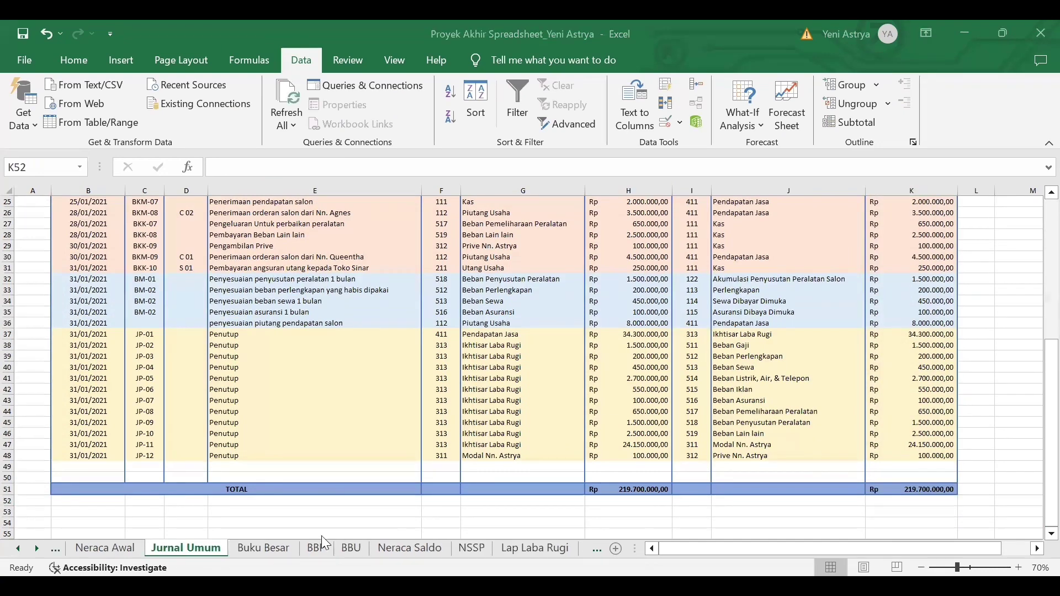
{"action": "left_click", "coordinate": [248, 550]}
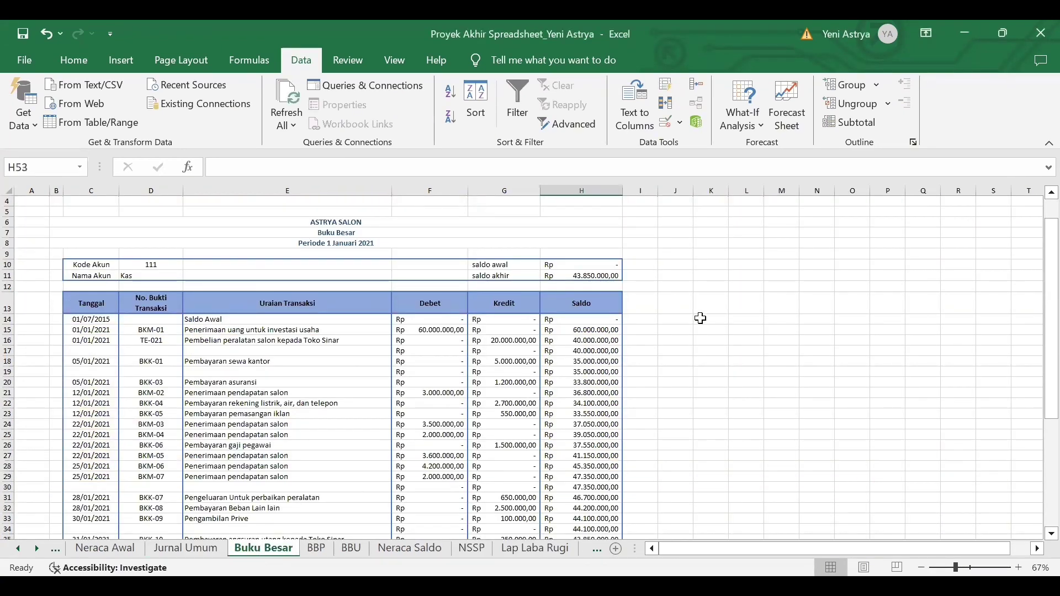
{"action": "left_click", "coordinate": [314, 223]}
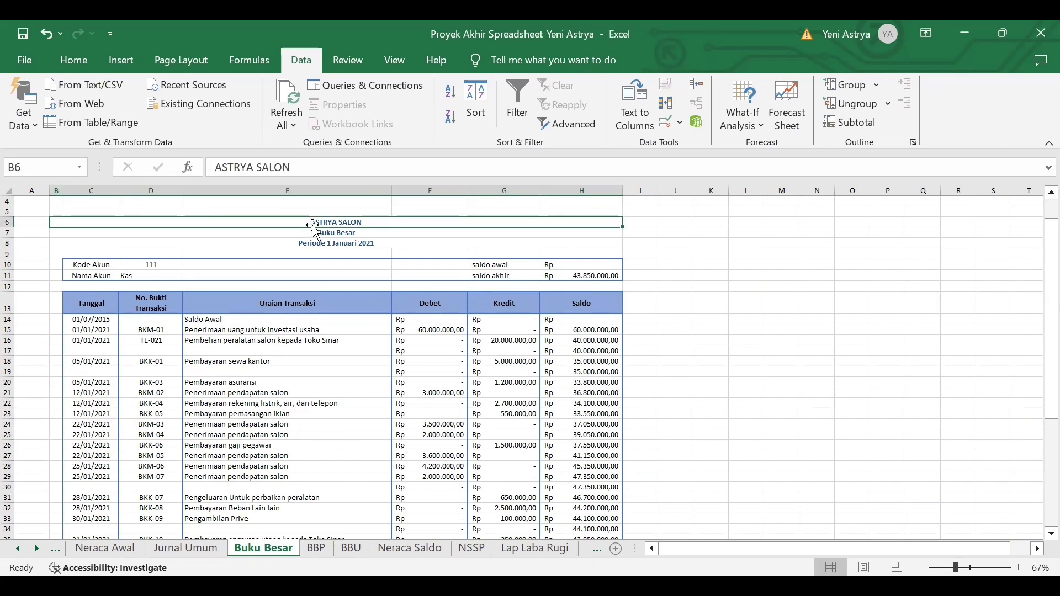
{"action": "left_click", "coordinate": [317, 232]}
{"action": "left_click", "coordinate": [322, 243]}
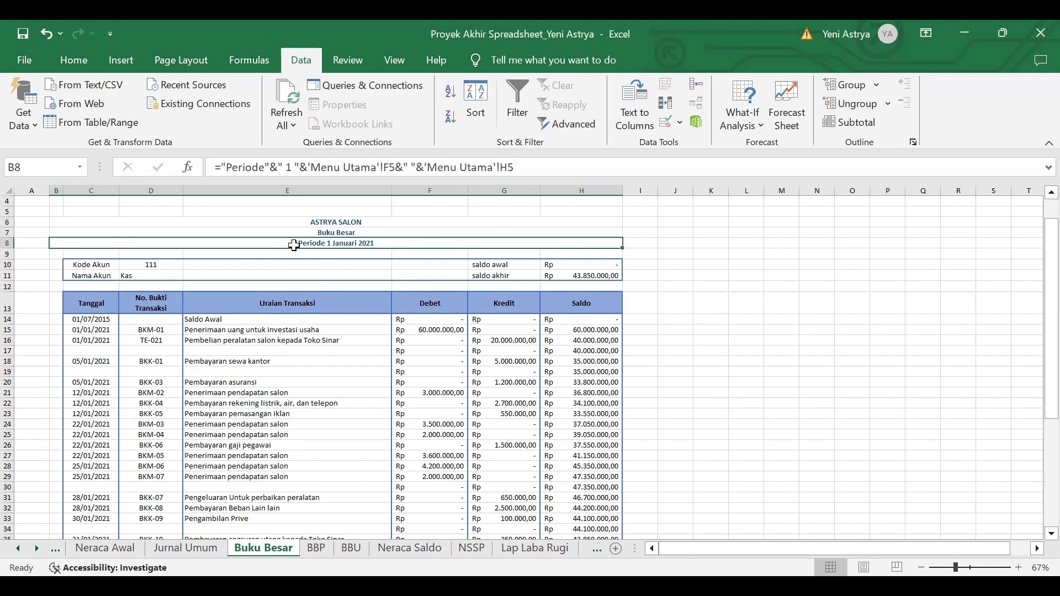
{"action": "left_click", "coordinate": [522, 166]}
{"action": "key", "text": "Return"}
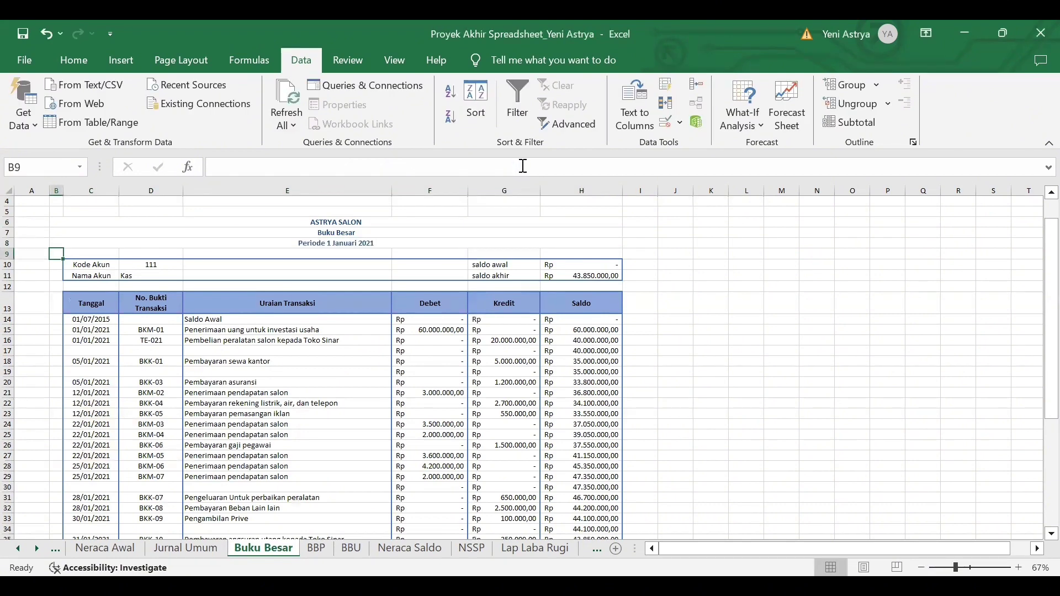
- Apply data validation to the Kode Akun cell D10, allowing a List of account codes beginning 111;112;113;114;115;121, and check its dropdown
{"action": "left_click", "coordinate": [137, 265]}
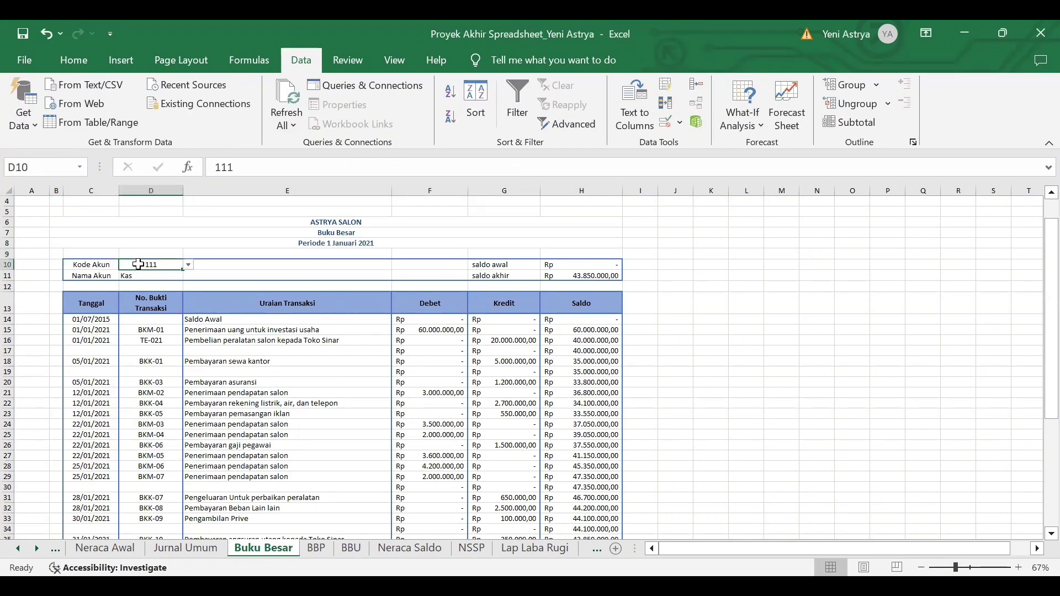
{"action": "left_click", "coordinate": [189, 266]}
{"action": "left_click", "coordinate": [187, 265]}
{"action": "left_click", "coordinate": [80, 59]}
{"action": "left_click", "coordinate": [288, 57]}
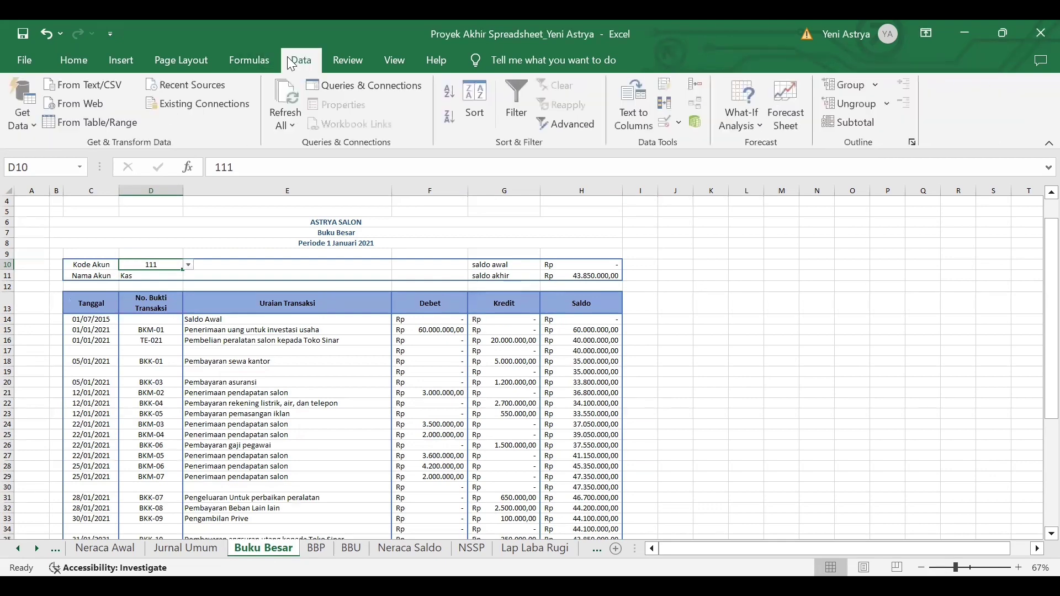
{"action": "left_click", "coordinate": [680, 124]}
{"action": "left_click", "coordinate": [707, 143]}
{"action": "left_click", "coordinate": [474, 339]}
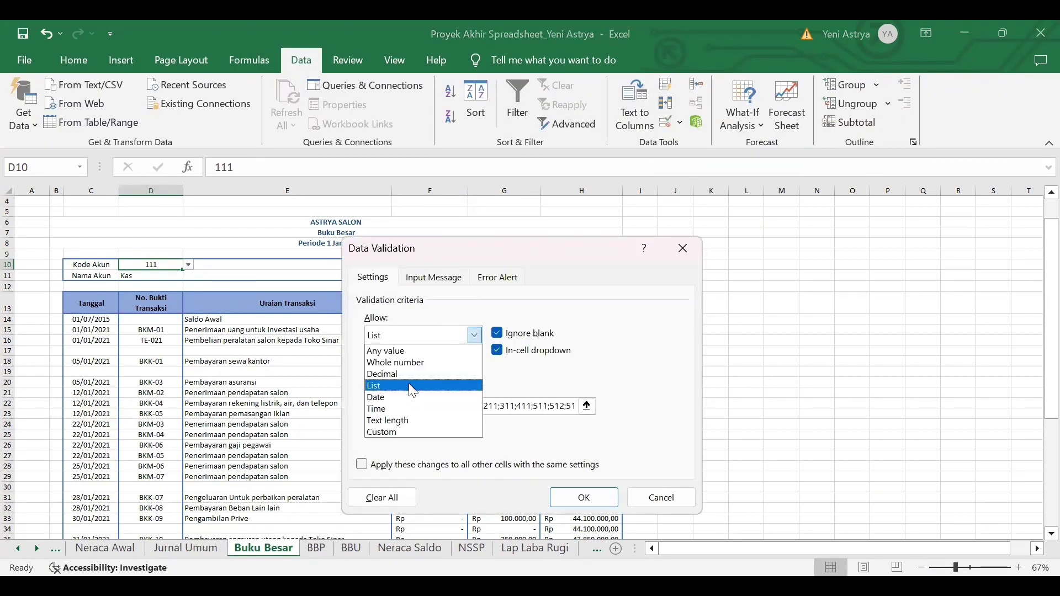
{"action": "left_click", "coordinate": [409, 382]}
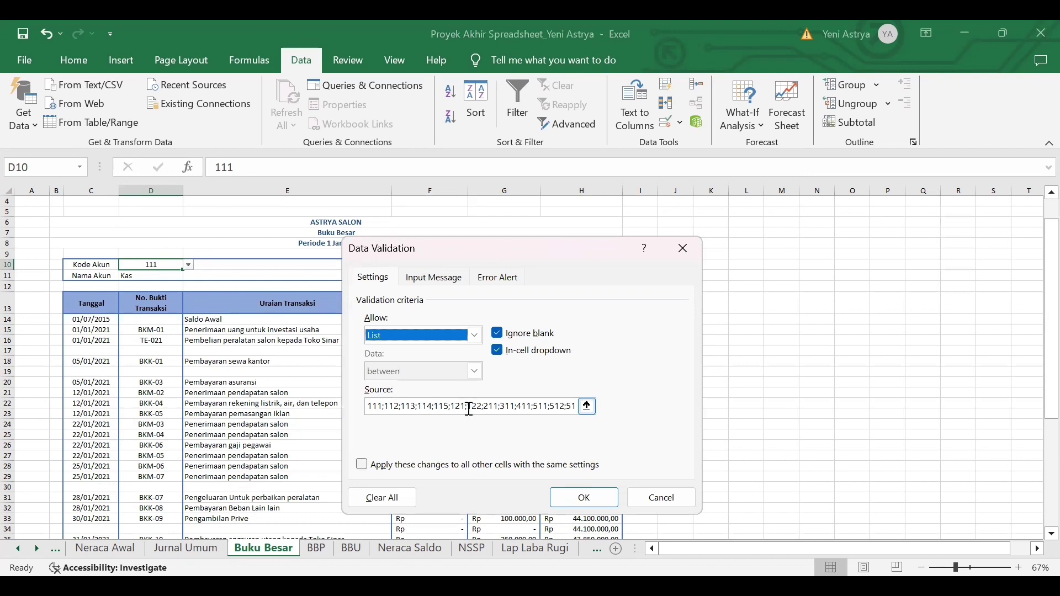
{"action": "left_click", "coordinate": [566, 499]}
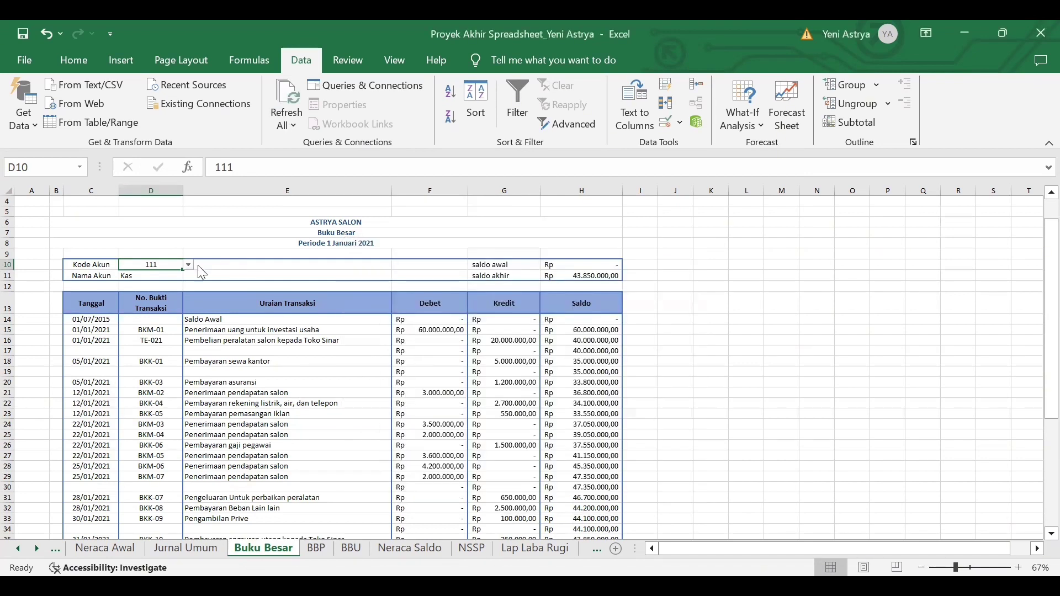
{"action": "left_click", "coordinate": [189, 264]}
{"action": "left_click", "coordinate": [187, 265]}
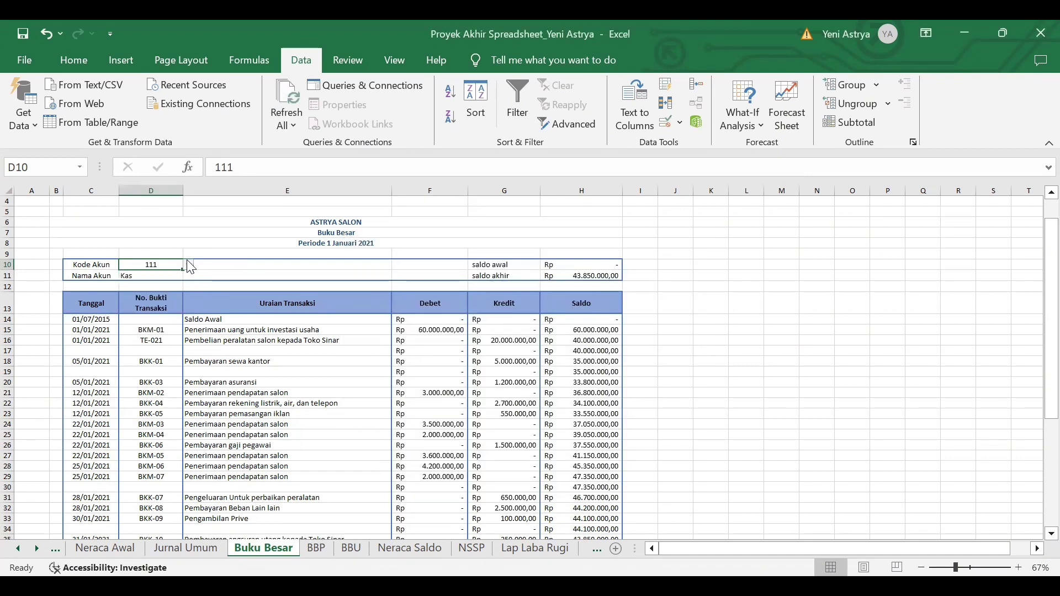
- Inspect the VLOOKUP formula for Nama Akun in D11 and the nested IF formula for saldo awal in H10
{"action": "left_click", "coordinate": [138, 275]}
{"action": "left_click", "coordinate": [442, 166]}
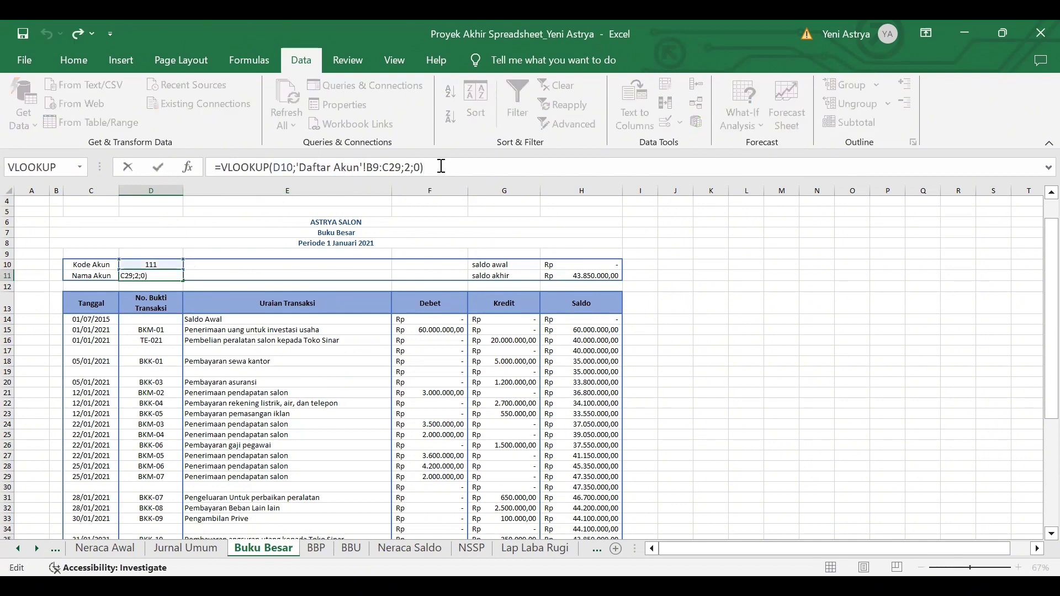
{"action": "key", "text": "Return"}
{"action": "left_click", "coordinate": [580, 266]}
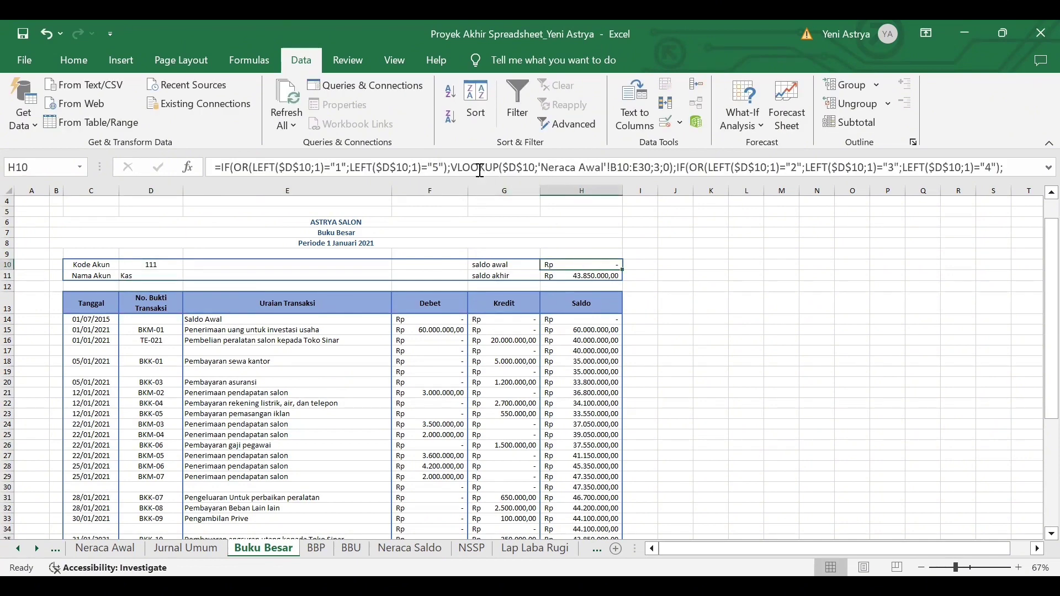
{"action": "left_click", "coordinate": [458, 167]}
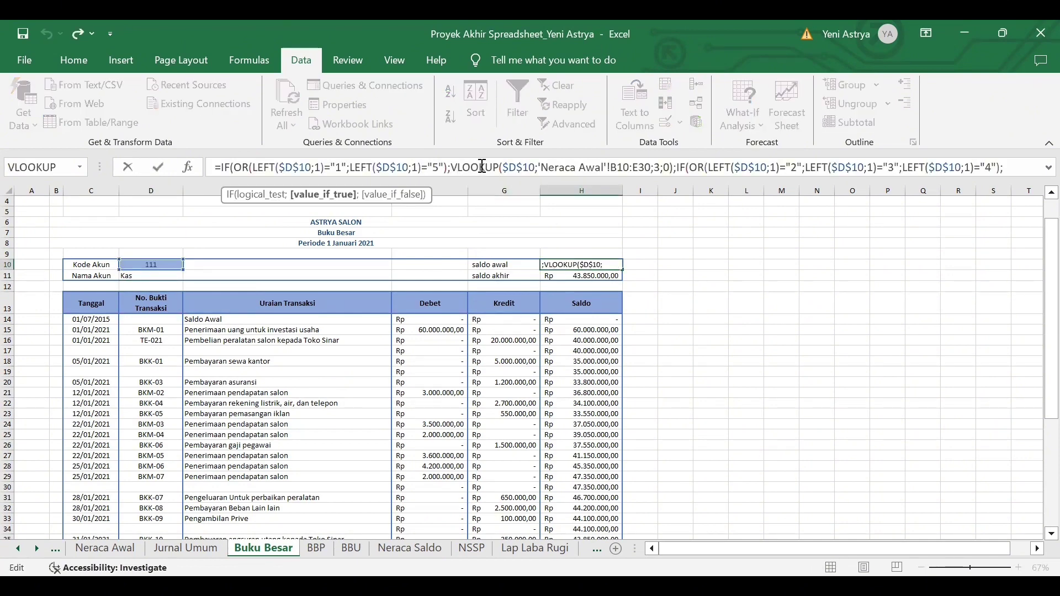
{"action": "key", "text": "Return"}
- Trace the saldo akhir formula in H11 to the last ledger balance in H52 and inspect that cell's formula
{"action": "left_click", "coordinate": [372, 170]}
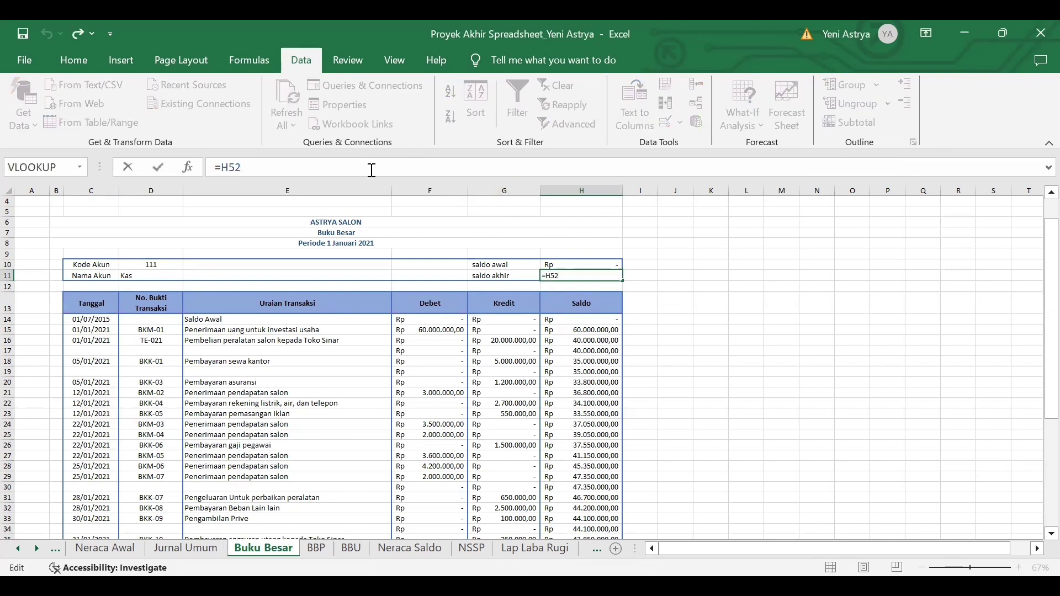
{"action": "key", "text": "Return"}
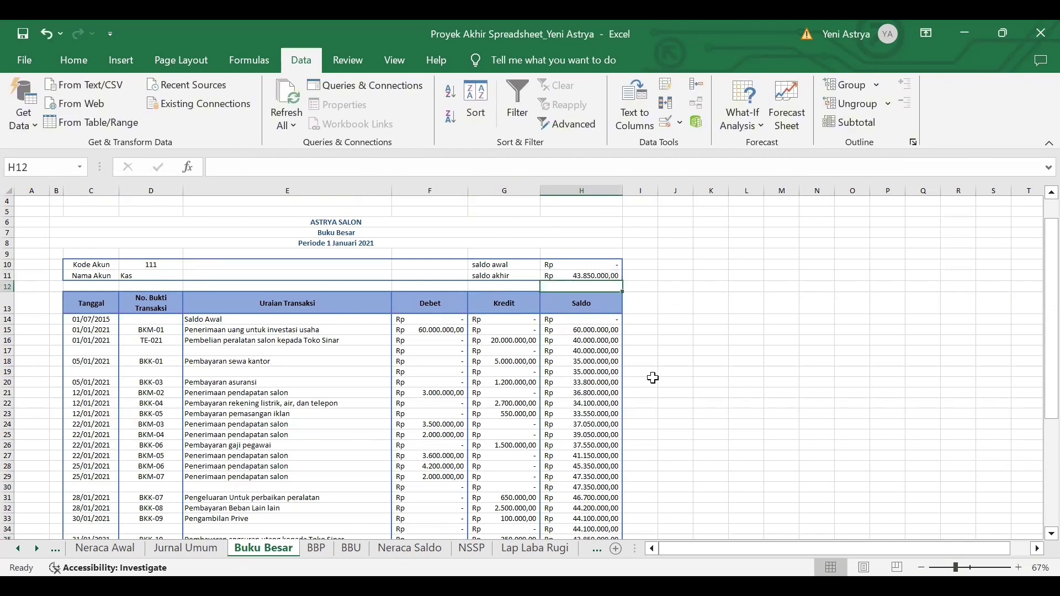
{"action": "scroll", "coordinate": [589, 515], "scroll_direction": "down", "scroll_amount": 6}
{"action": "left_click", "coordinate": [590, 515]}
{"action": "scroll", "coordinate": [766, 284], "scroll_direction": "up", "scroll_amount": 7}
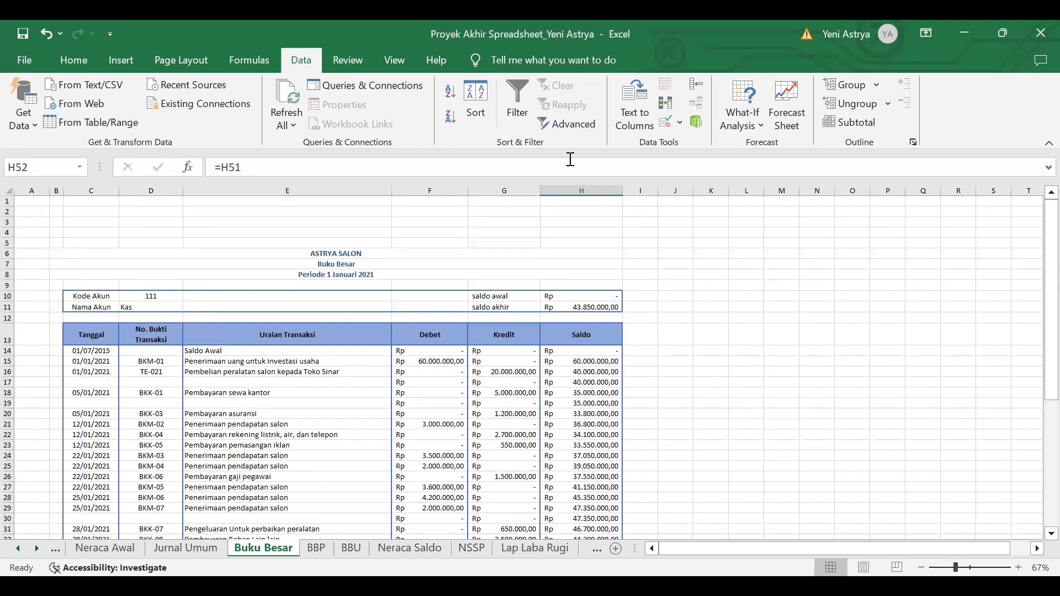
{"action": "scroll", "coordinate": [556, 268], "scroll_direction": "down", "scroll_amount": 7}
{"action": "scroll", "coordinate": [442, 386], "scroll_direction": "up", "scroll_amount": 7}
- Review the ledger's column headings from Tanggal to Saldo and the Saldo Awal row beneath them
{"action": "left_click", "coordinate": [82, 338]}
{"action": "key", "text": "Right"}
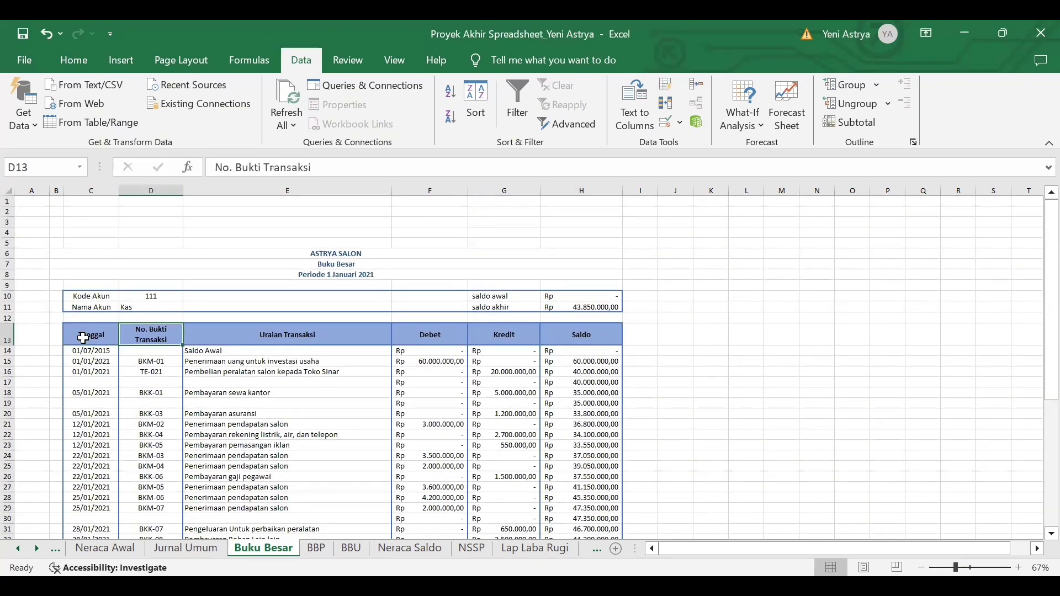
{"action": "key", "text": "Right"}
{"action": "key", "text": "Right"}
{"action": "key", "text": "Right"}
{"action": "key", "text": "Right"}
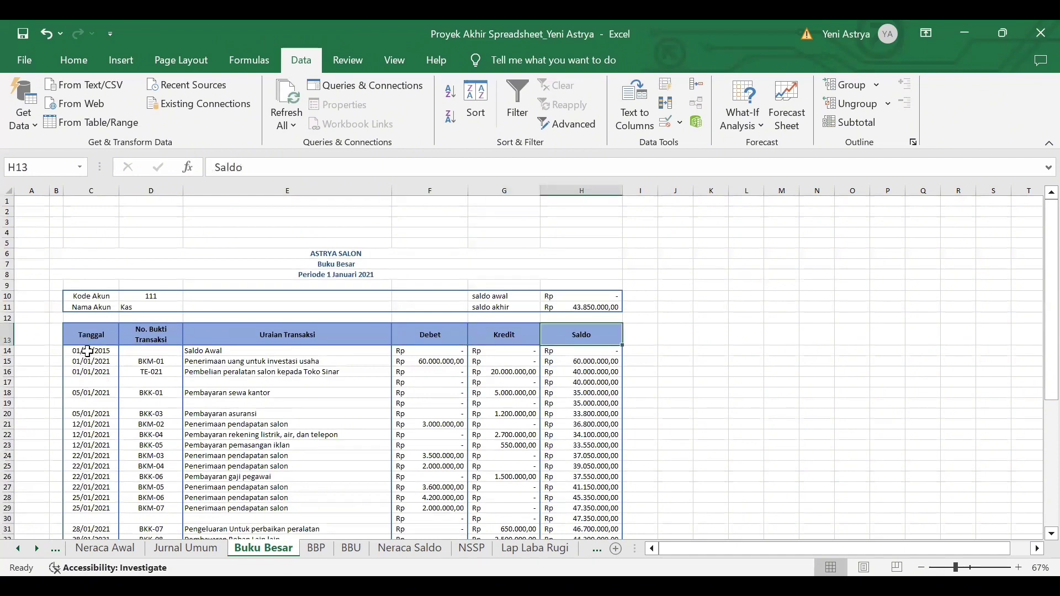
{"action": "left_click_drag", "start_coordinate": [88, 351], "coordinate": [607, 353]}
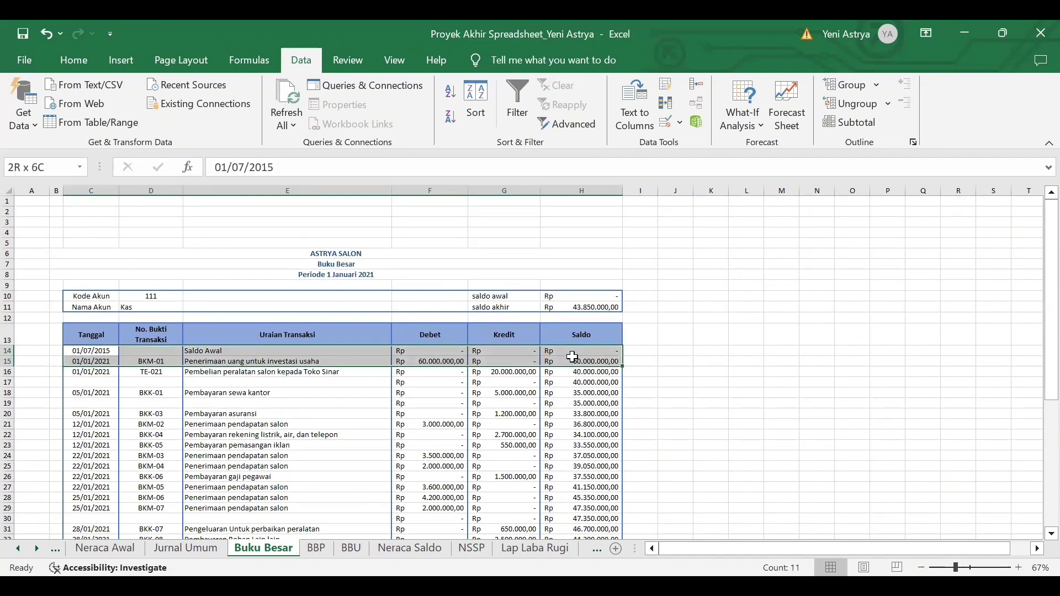
- Inspect the IF formulas linking Tanggal, No. Bukti Transaksi and Uraian Transaksi in C15, D15 and E15 to the Jurnal Umum sheet
{"action": "left_click", "coordinate": [107, 364]}
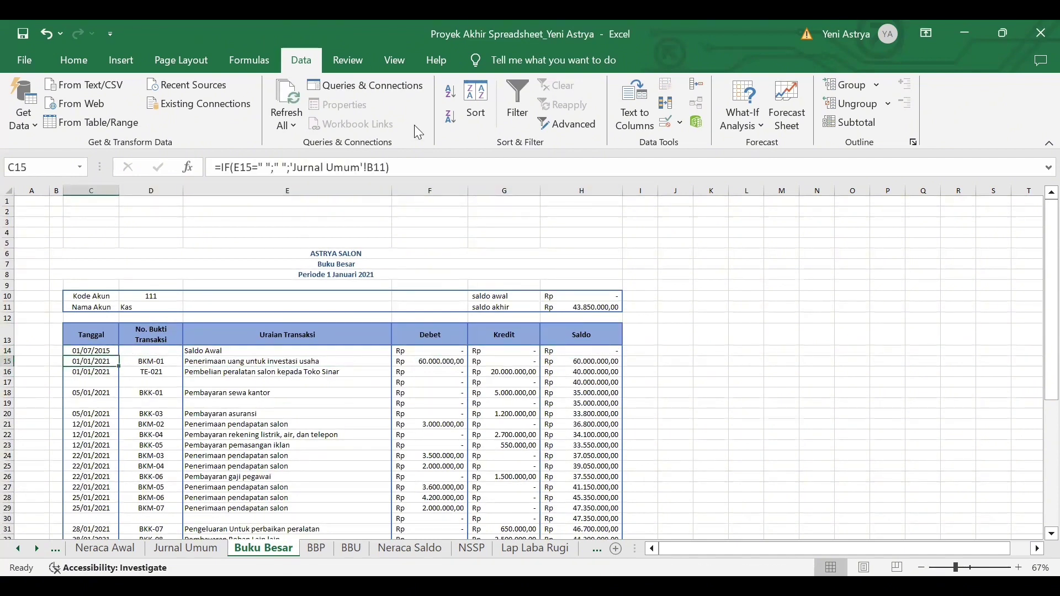
{"action": "left_click", "coordinate": [400, 168]}
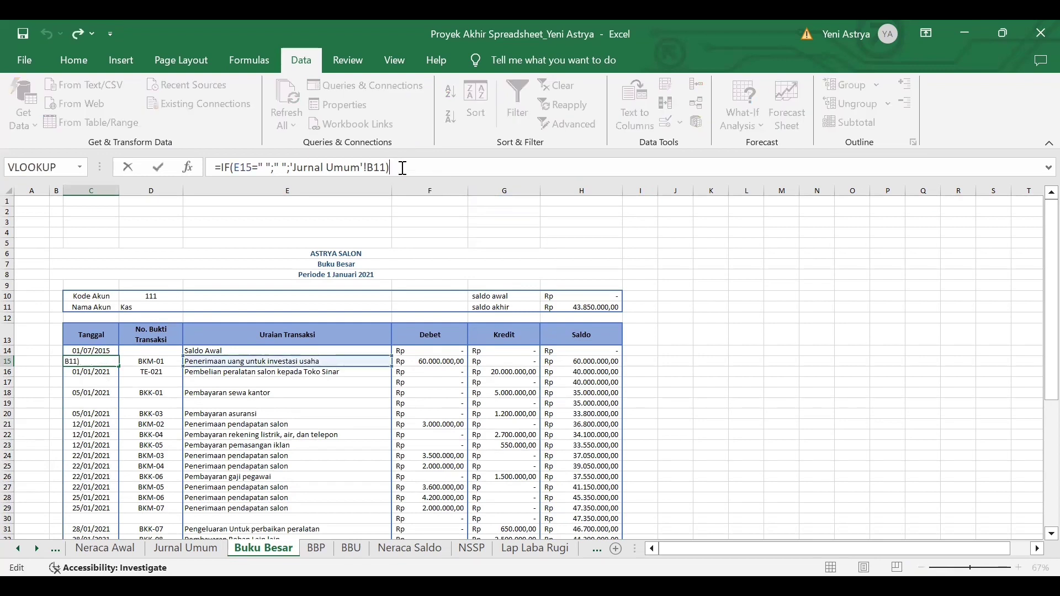
{"action": "key", "text": "Return"}
{"action": "left_click", "coordinate": [162, 364]}
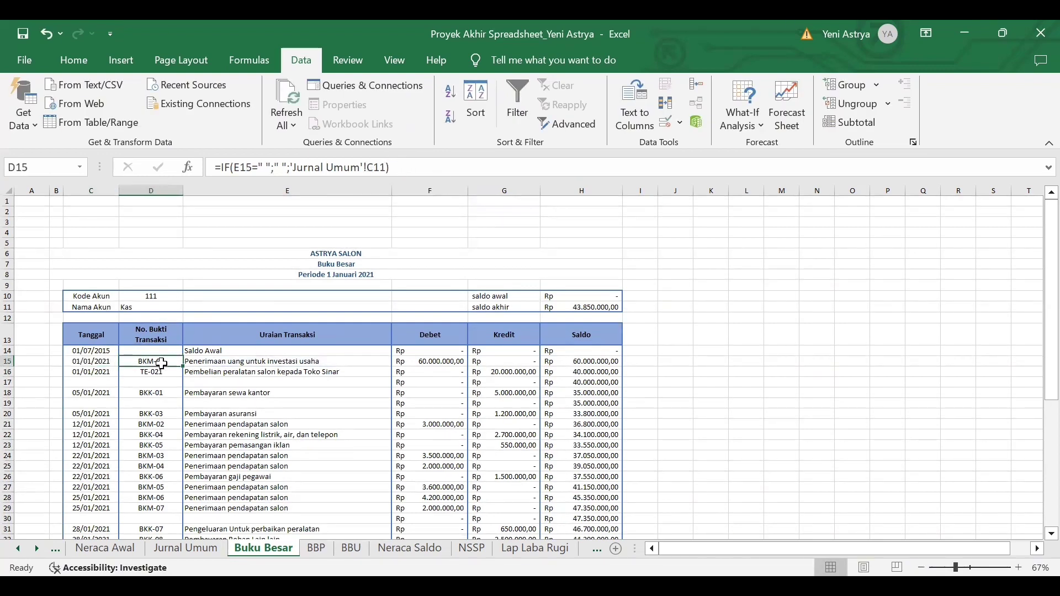
{"action": "left_click", "coordinate": [403, 167]}
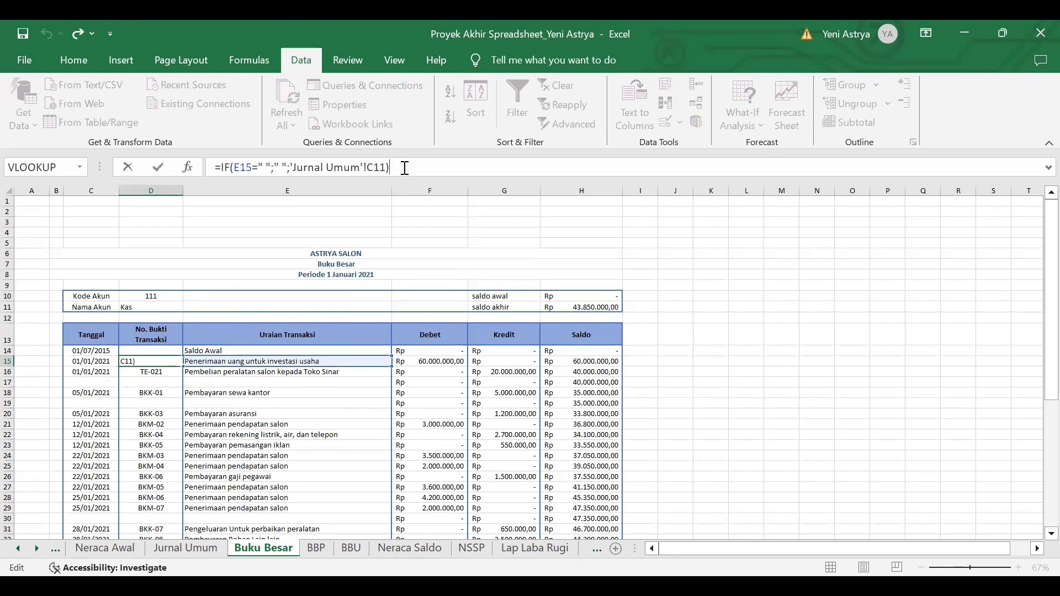
{"action": "key", "text": "Return"}
{"action": "left_click", "coordinate": [295, 362]}
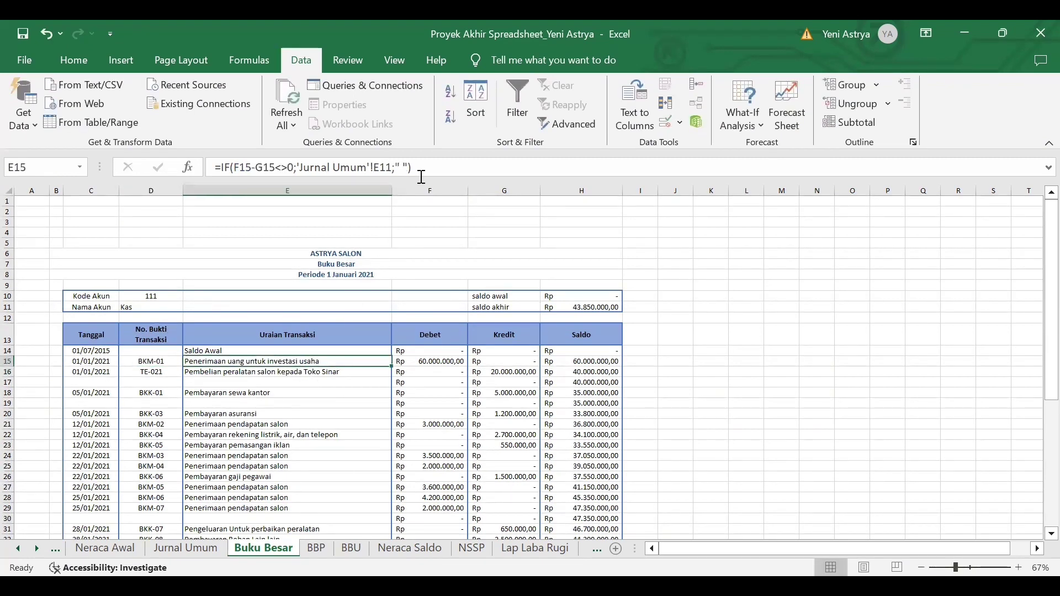
{"action": "left_click", "coordinate": [426, 166]}
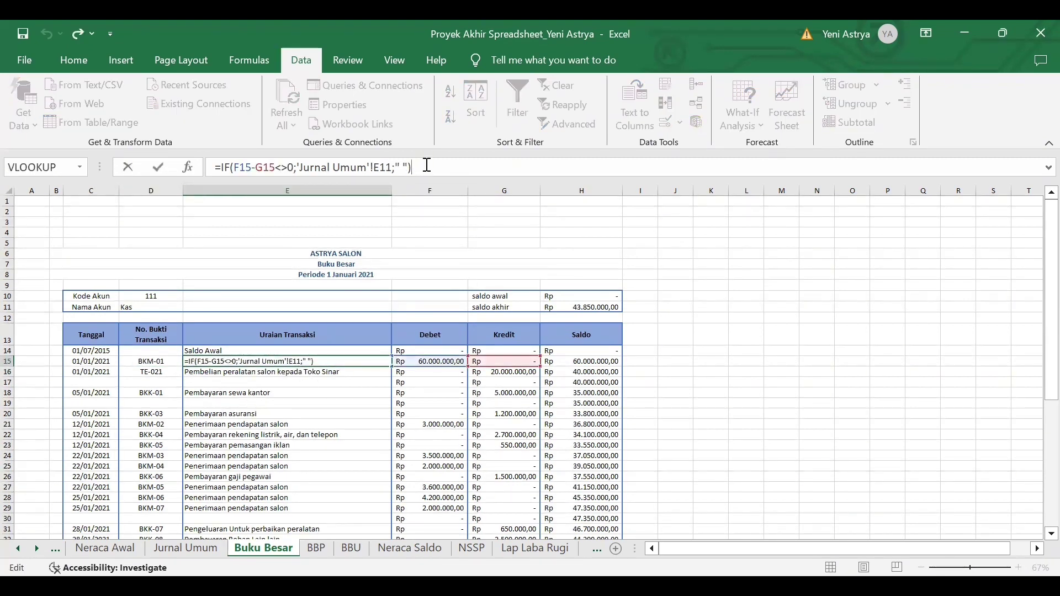
{"action": "key", "text": "Return"}
- Inspect the Debet formula in F15 and the Kredit formula in G15, which match the account code in D10
{"action": "left_click", "coordinate": [448, 364]}
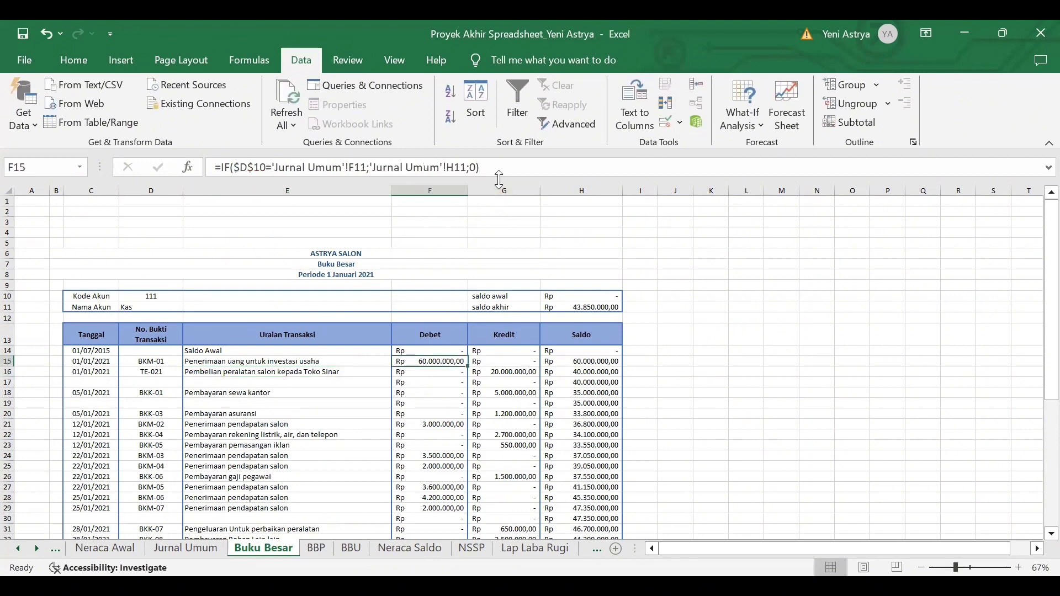
{"action": "left_click", "coordinate": [496, 169]}
{"action": "key", "text": "Return"}
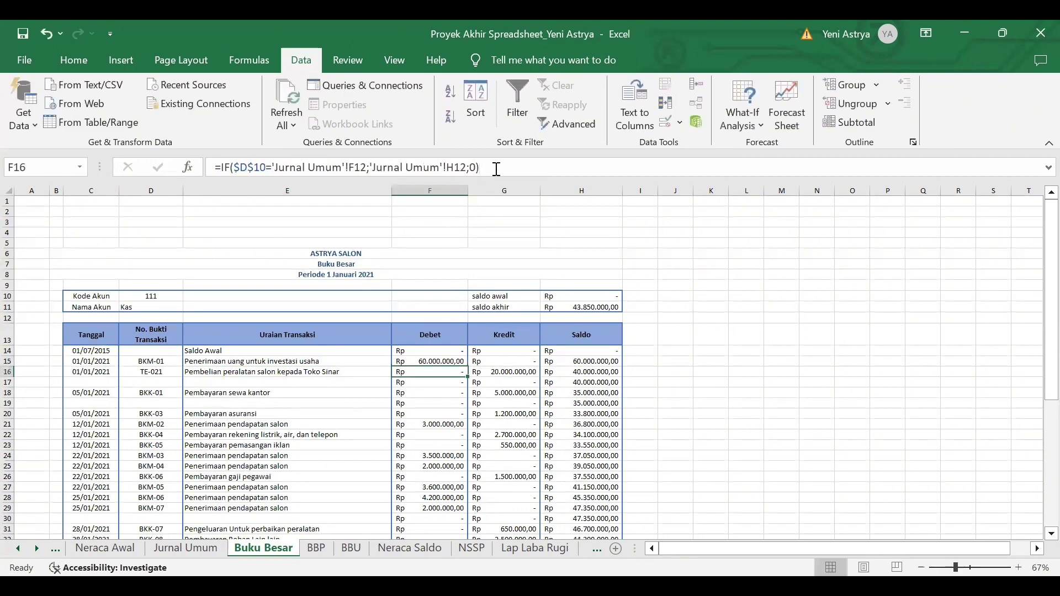
{"action": "left_click", "coordinate": [504, 362]}
{"action": "left_click", "coordinate": [486, 169]}
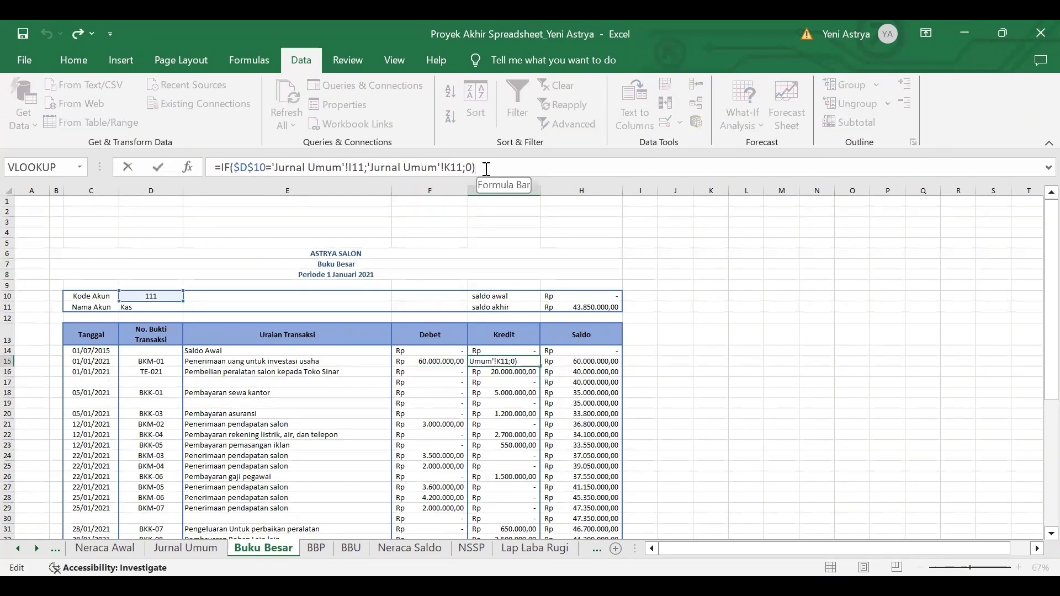
{"action": "key", "text": "Return"}
- Inspect the Saldo formula in H15, examining its nested IF, OR and LEFT conditions on the account code
{"action": "left_click", "coordinate": [590, 360]}
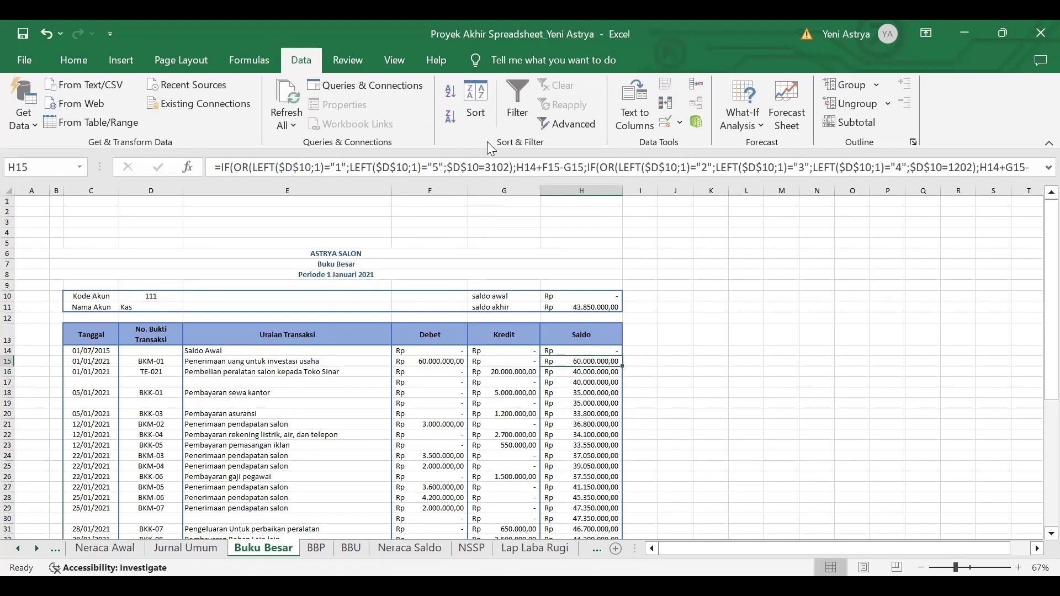
{"action": "double_click", "coordinate": [393, 165]}
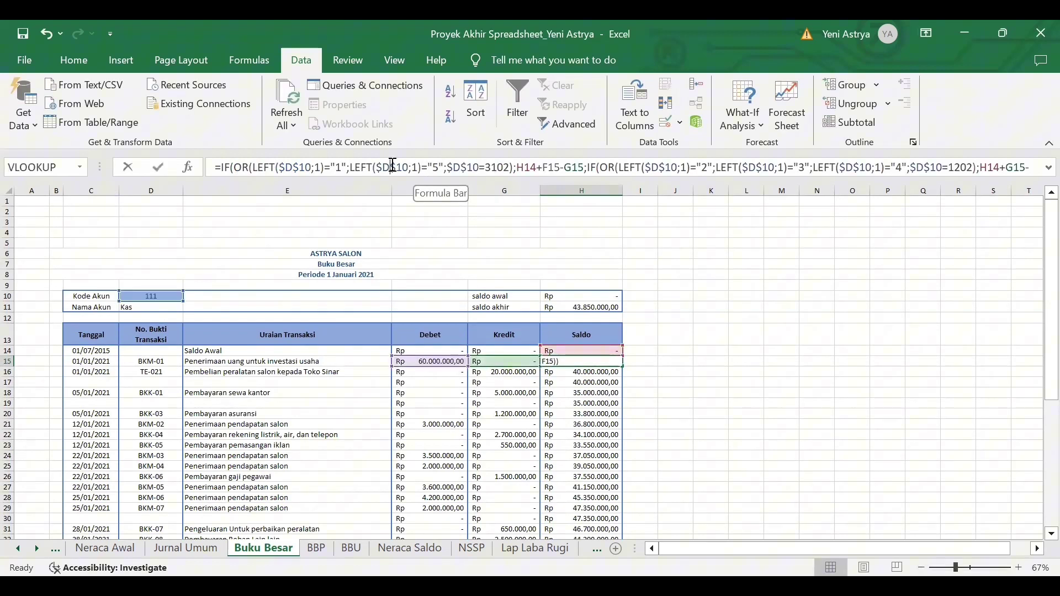
{"action": "double_click", "coordinate": [436, 166]}
{"action": "double_click", "coordinate": [237, 168]}
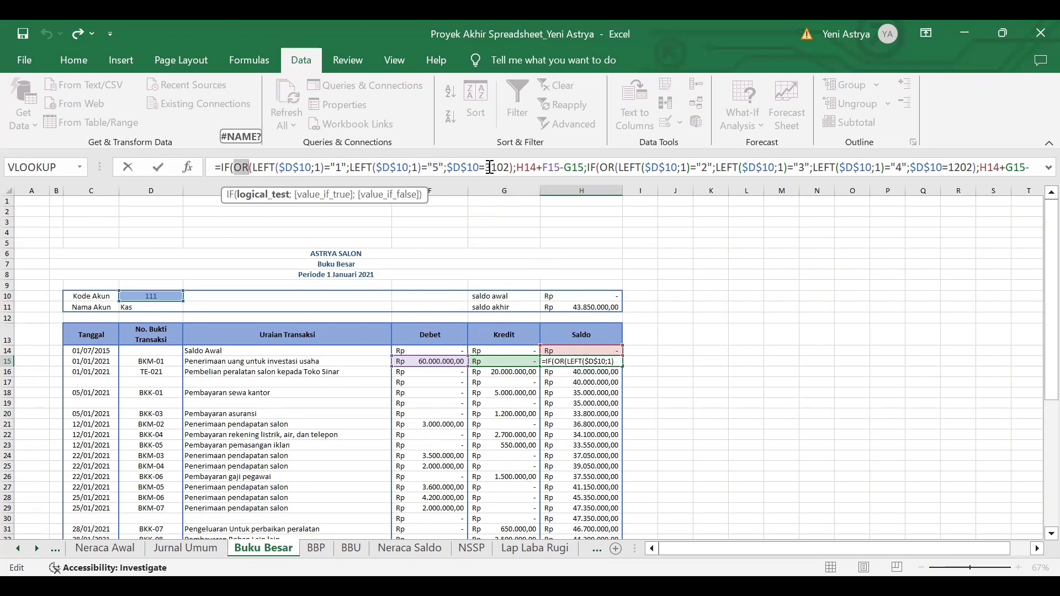
{"action": "key", "text": "Return"}
- Go over the first transaction row's cells from Tanggal to Kredit as the source for the formulas copied down the ledger
{"action": "left_click", "coordinate": [102, 363]}
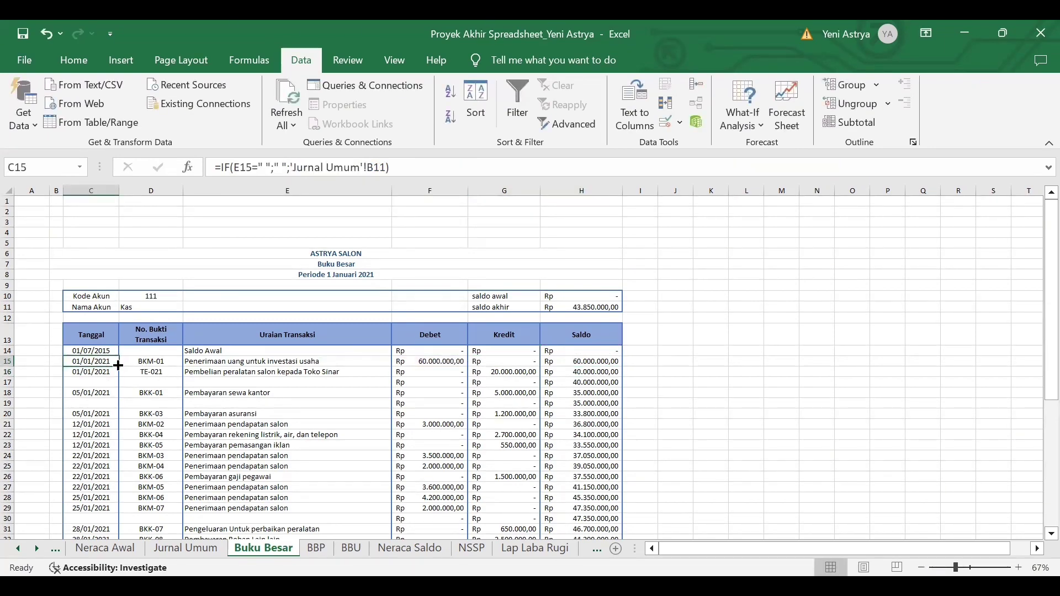
{"action": "mouse_move", "coordinate": [119, 366]}
{"action": "left_mouse_down"}
{"action": "mouse_move", "coordinate": [111, 495]}
{"action": "mouse_move", "coordinate": [119, 365]}
{"action": "left_mouse_up"}
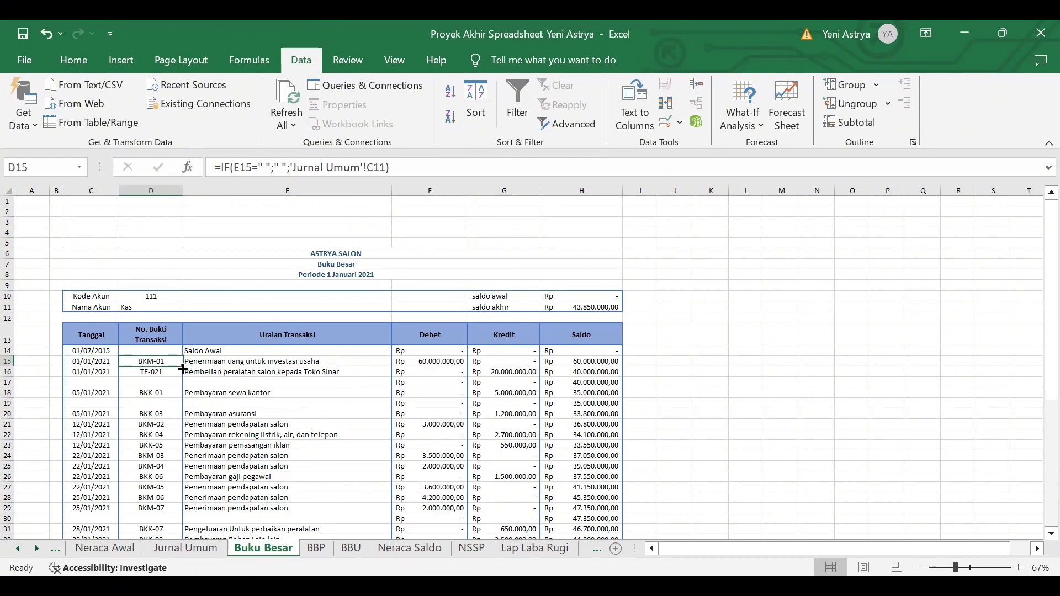
{"action": "left_click", "coordinate": [203, 372]}
{"action": "left_click", "coordinate": [247, 362]}
{"action": "left_click", "coordinate": [427, 363]}
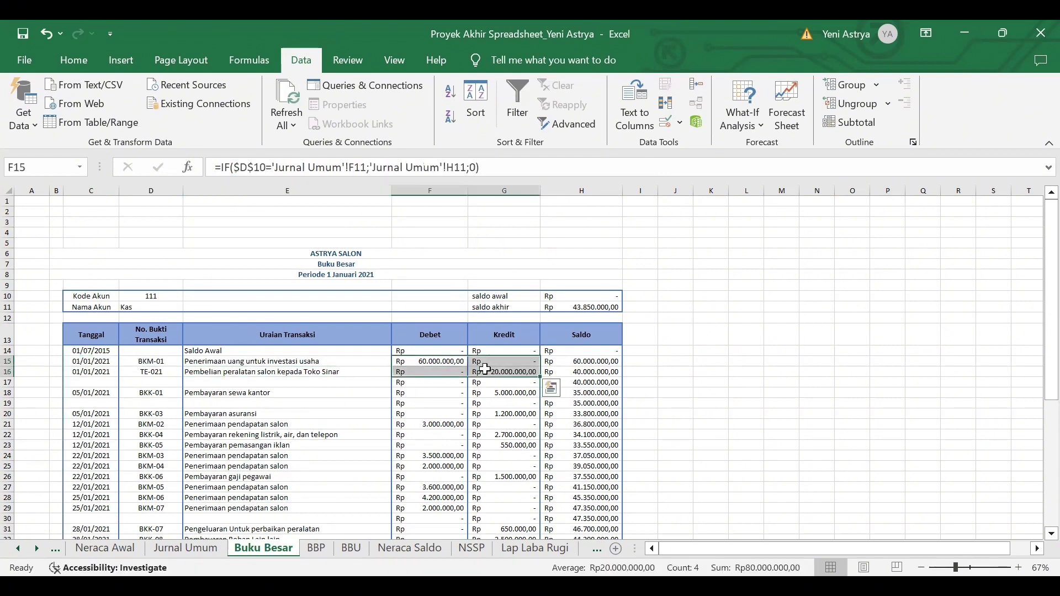
{"action": "left_click", "coordinate": [514, 372]}
- Check the Debet formula in the TOTAL row at F52 and fill it across to Kredit in G52
{"action": "scroll", "coordinate": [658, 377], "scroll_direction": "down", "scroll_amount": 8}
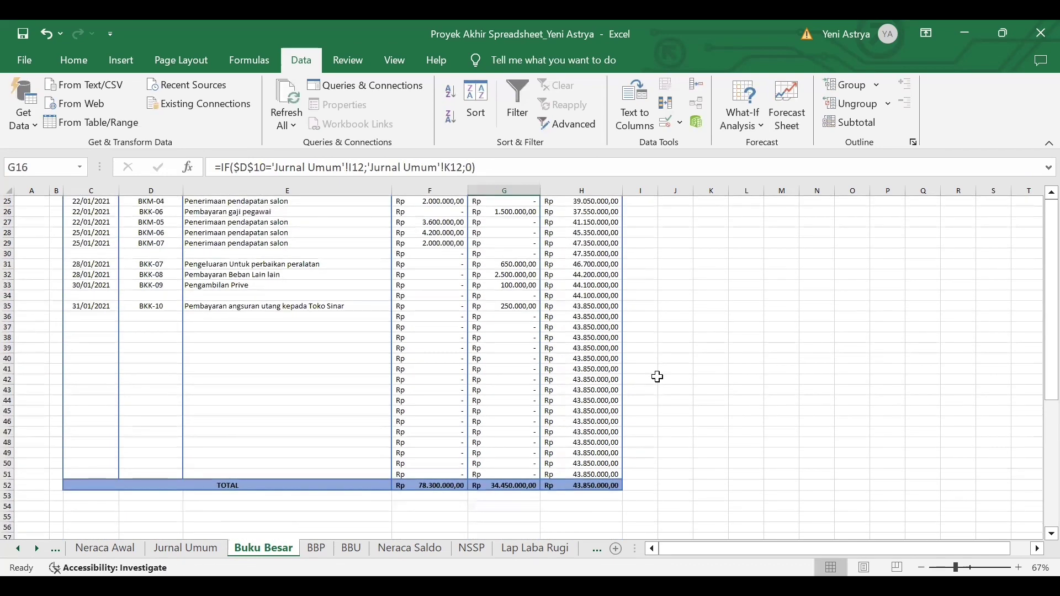
{"action": "left_click", "coordinate": [303, 485]}
{"action": "left_click", "coordinate": [426, 485]}
{"action": "left_click", "coordinate": [357, 166]}
{"action": "key", "text": "Return"}
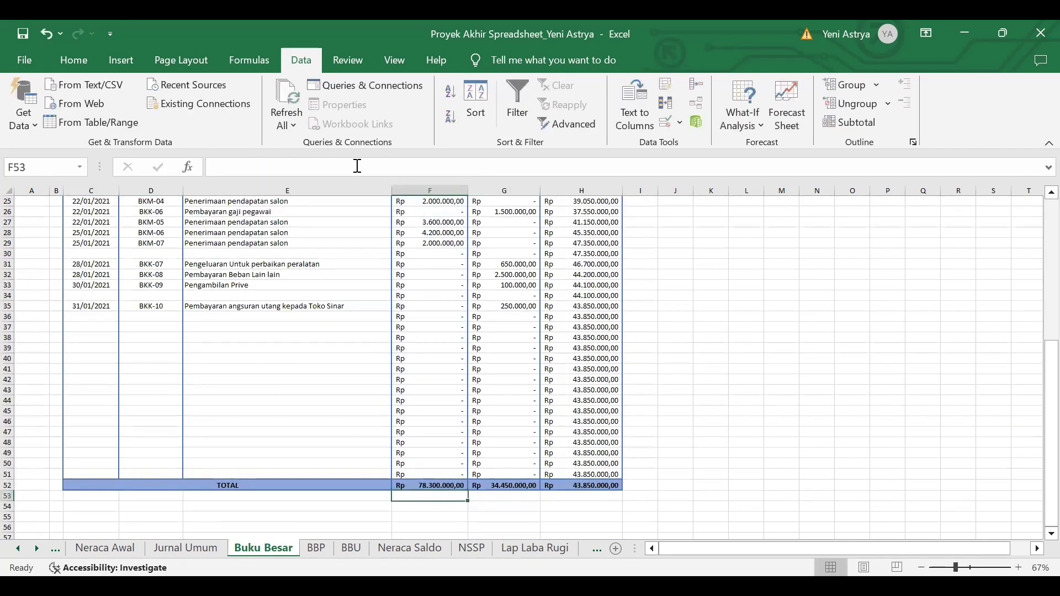
{"action": "left_click", "coordinate": [442, 481]}
{"action": "left_click_drag", "start_coordinate": [467, 490], "coordinate": [538, 491]}
- Inspect the Saldo formula in the TOTAL row at H52
{"action": "left_click", "coordinate": [589, 487]}
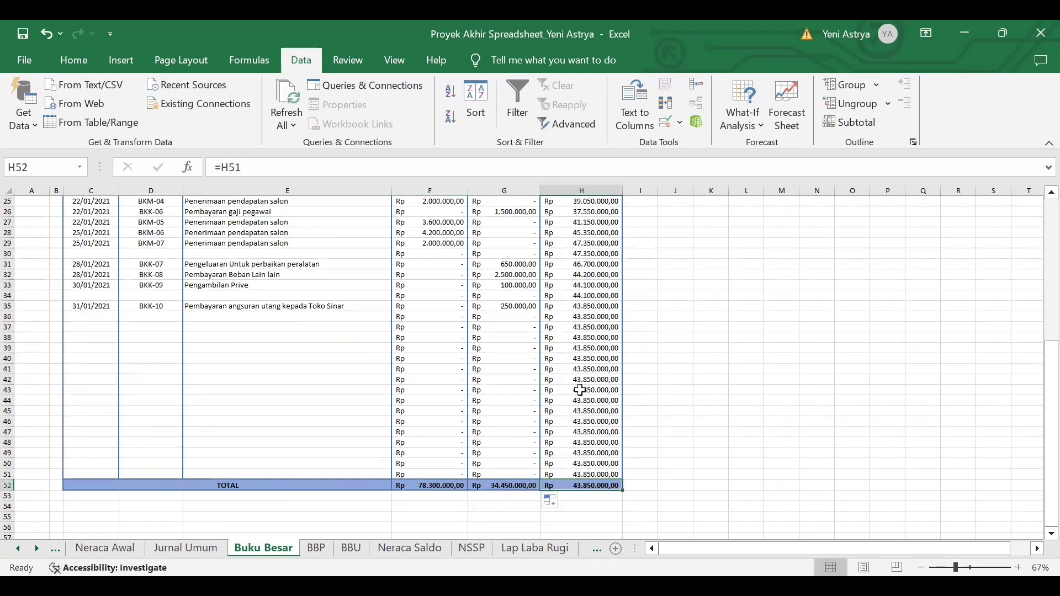
{"action": "left_click", "coordinate": [401, 166]}
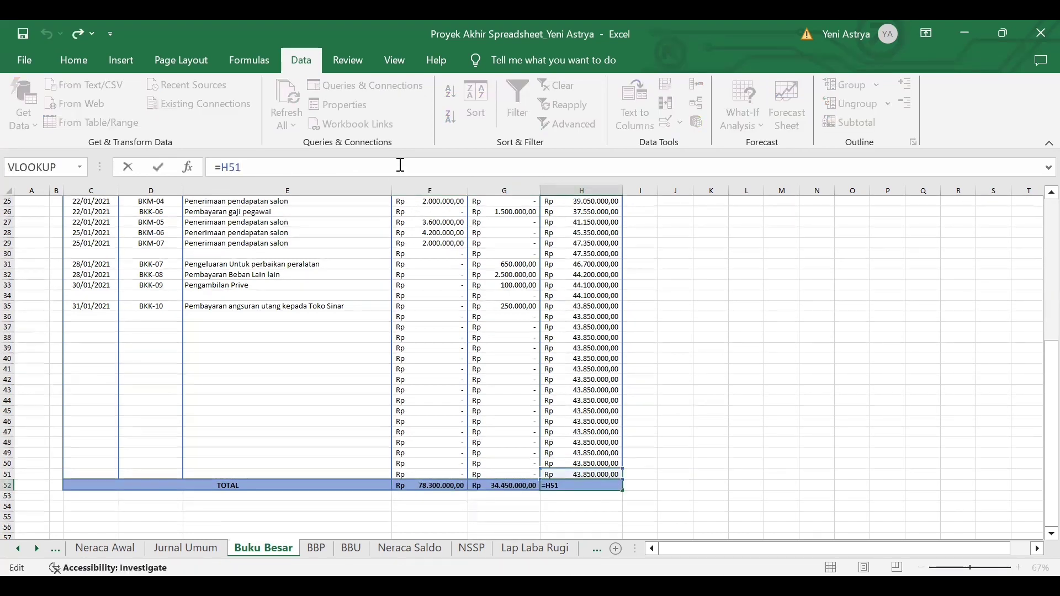
{"action": "key", "text": "Return"}
- Choose account code 122 from the Kode Akun list in D10 and look over the resulting ledger
{"action": "scroll", "coordinate": [630, 367], "scroll_direction": "up", "scroll_amount": 4}
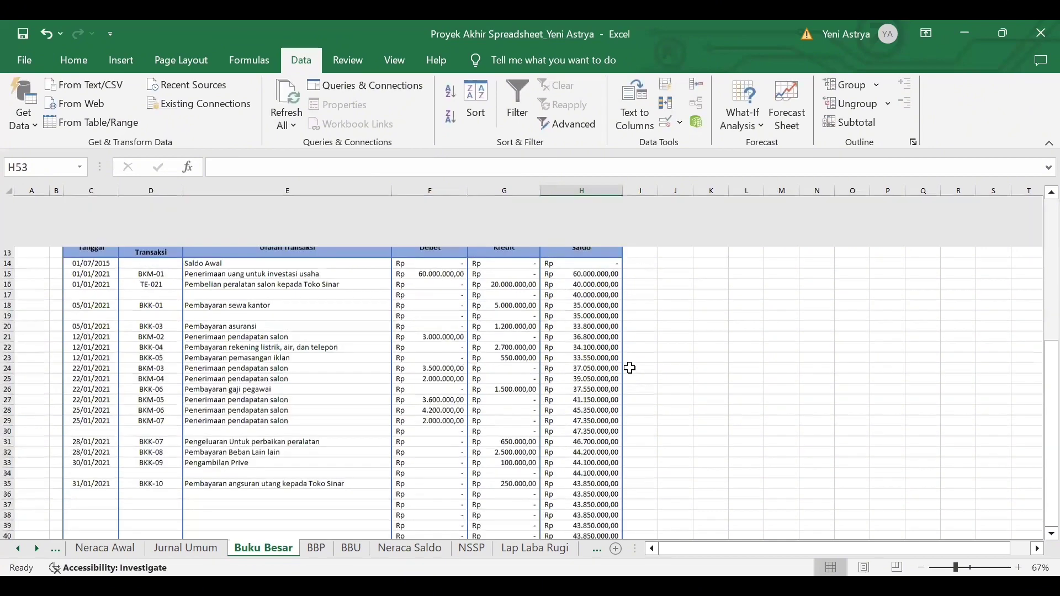
{"action": "scroll", "coordinate": [630, 368], "scroll_direction": "up", "scroll_amount": 4}
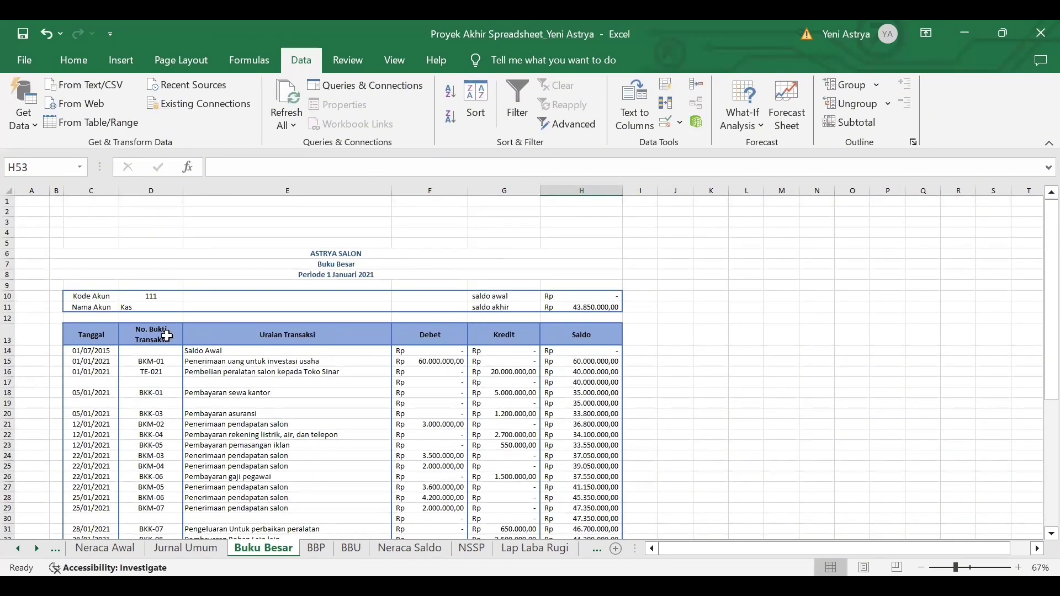
{"action": "left_click", "coordinate": [142, 296]}
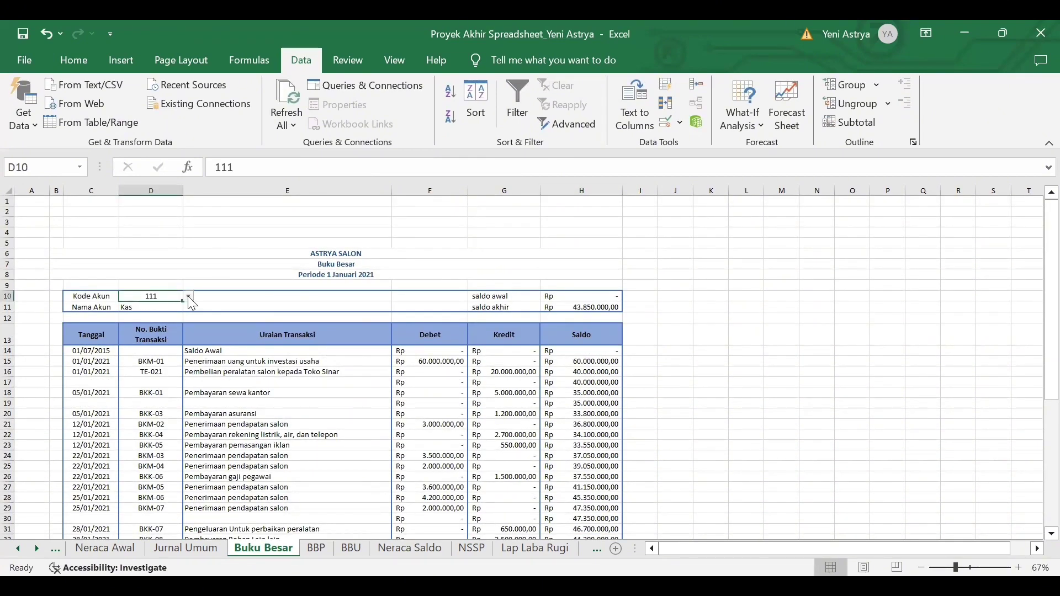
{"action": "left_click", "coordinate": [188, 297]}
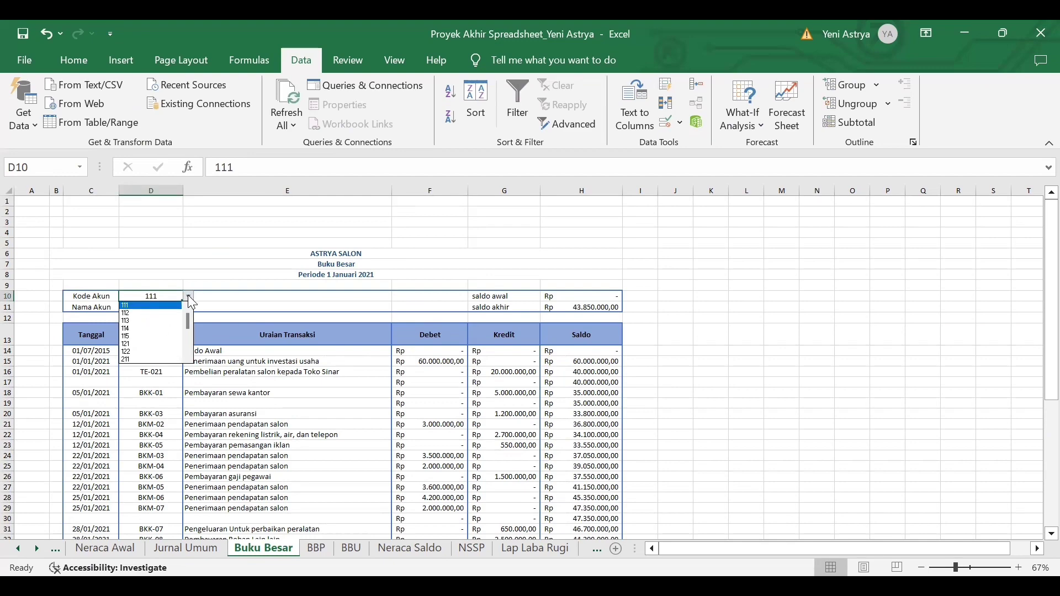
{"action": "left_click", "coordinate": [187, 296]}
{"action": "scroll", "coordinate": [167, 374], "scroll_direction": "down", "scroll_amount": 2}
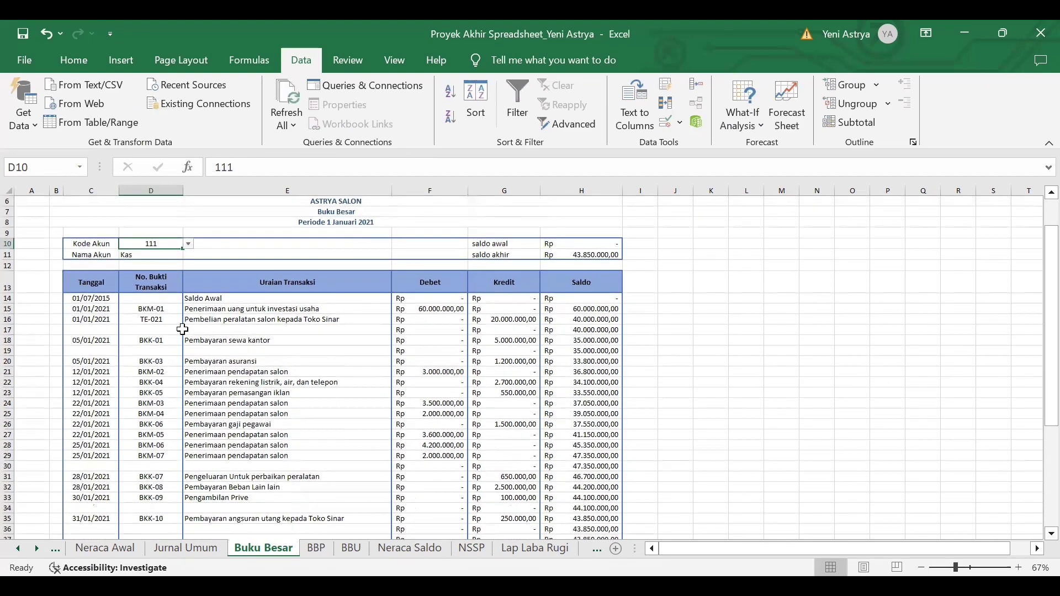
{"action": "left_click", "coordinate": [188, 244]}
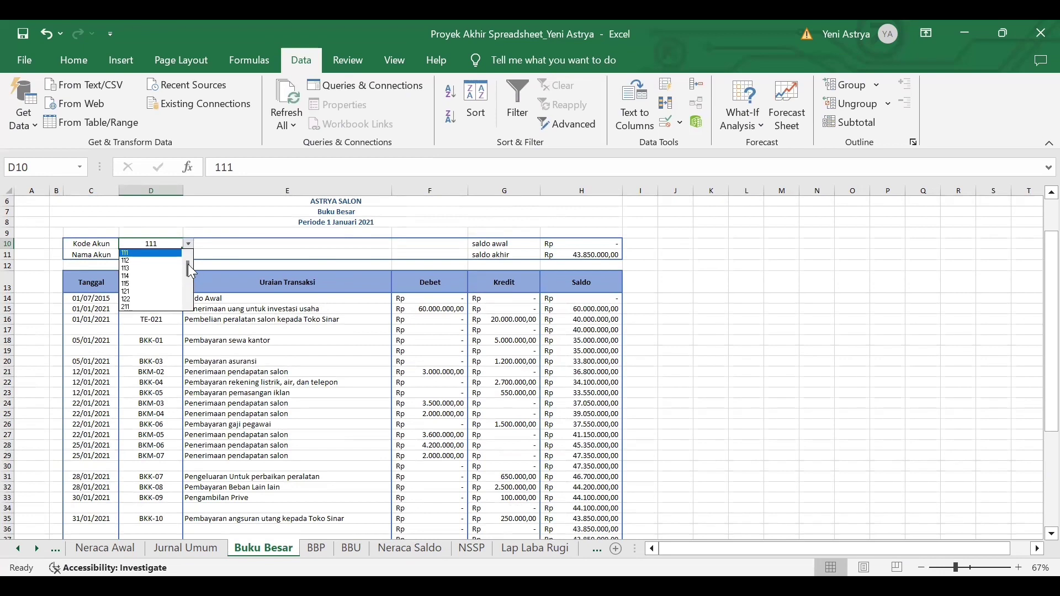
{"action": "mouse_move", "coordinate": [187, 264]}
{"action": "left_mouse_down"}
{"action": "mouse_move", "coordinate": [184, 290]}
{"action": "mouse_move", "coordinate": [190, 271]}
{"action": "left_mouse_up"}
{"action": "left_click", "coordinate": [126, 299]}
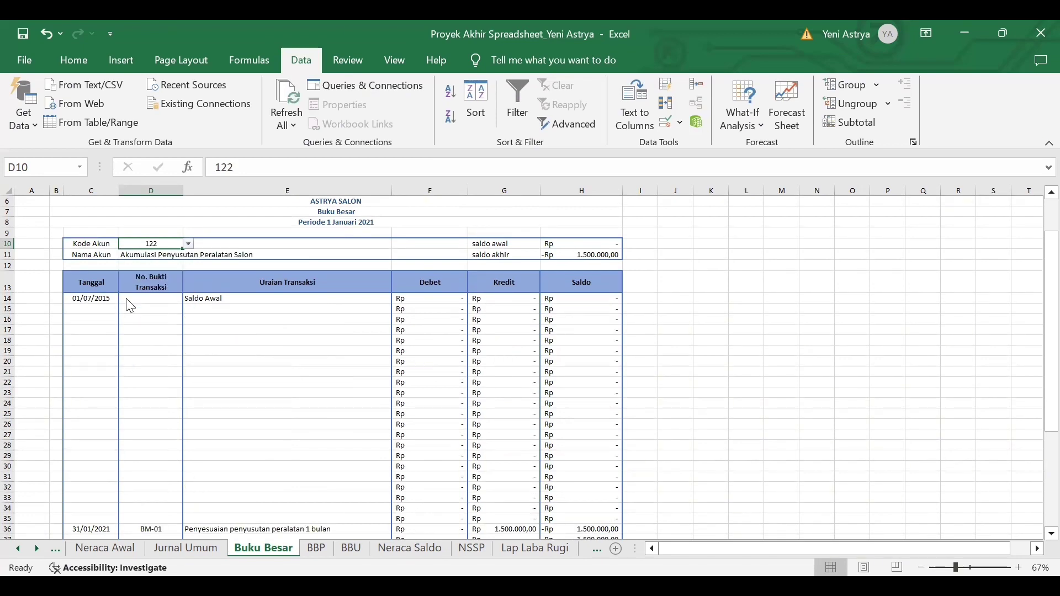
{"action": "scroll", "coordinate": [327, 330], "scroll_direction": "down", "scroll_amount": 2}
{"action": "scroll", "coordinate": [164, 266], "scroll_direction": "up", "scroll_amount": 3}
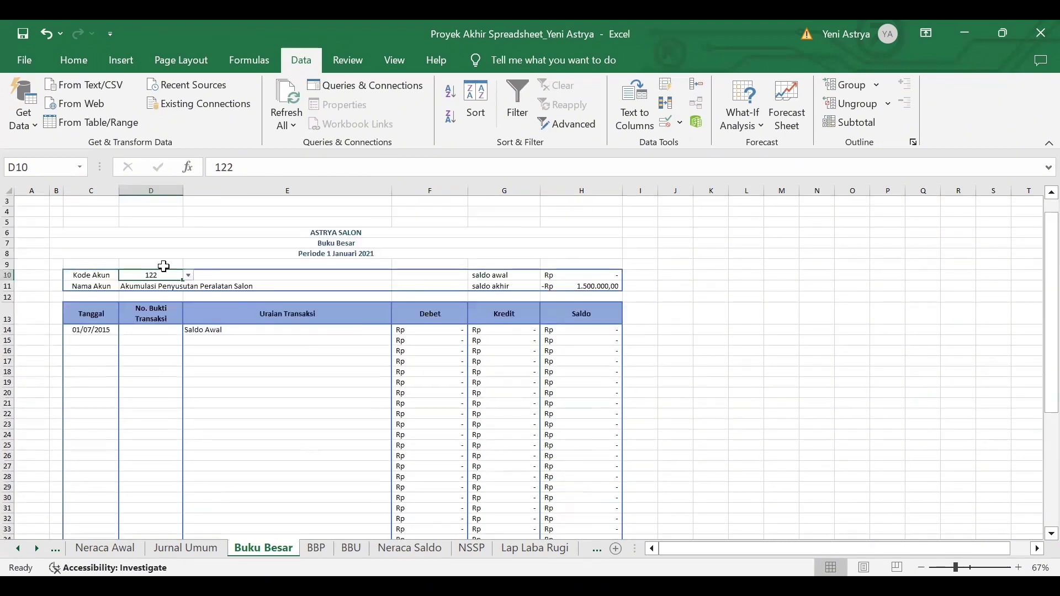
- Switch the Kode Akun in D10 to 411, then through 513 to 517 to demonstrate the changing ledger
{"action": "left_click", "coordinate": [188, 276]}
{"action": "left_click", "coordinate": [153, 308]}
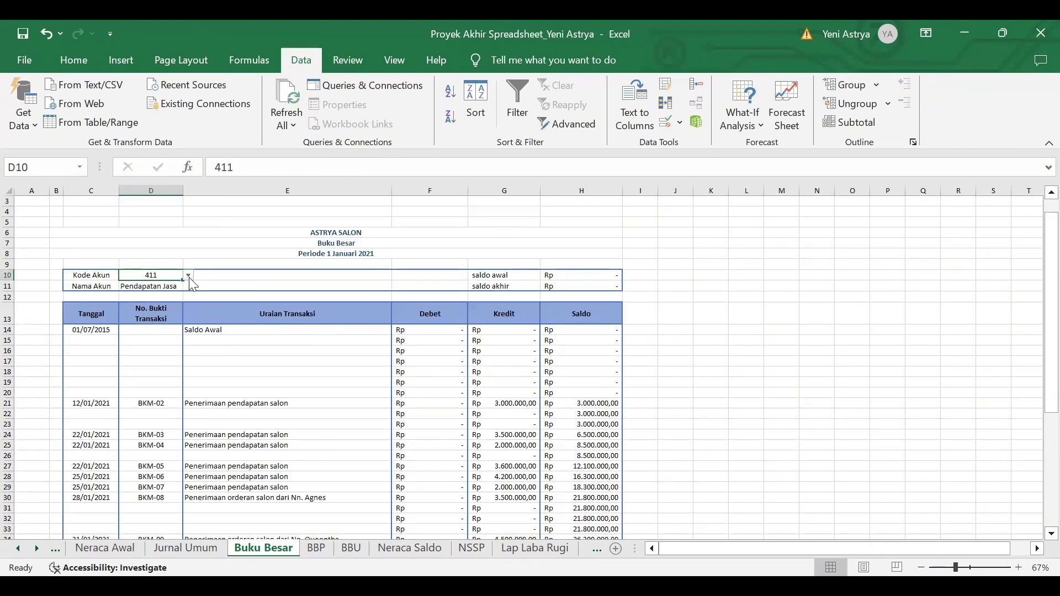
{"action": "left_click", "coordinate": [189, 277]}
{"action": "left_click", "coordinate": [126, 330]}
{"action": "left_click_drag", "start_coordinate": [177, 275], "coordinate": [190, 275]}
{"action": "left_click", "coordinate": [188, 275]}
{"action": "left_click", "coordinate": [169, 291]}
{"action": "left_click", "coordinate": [188, 276]}
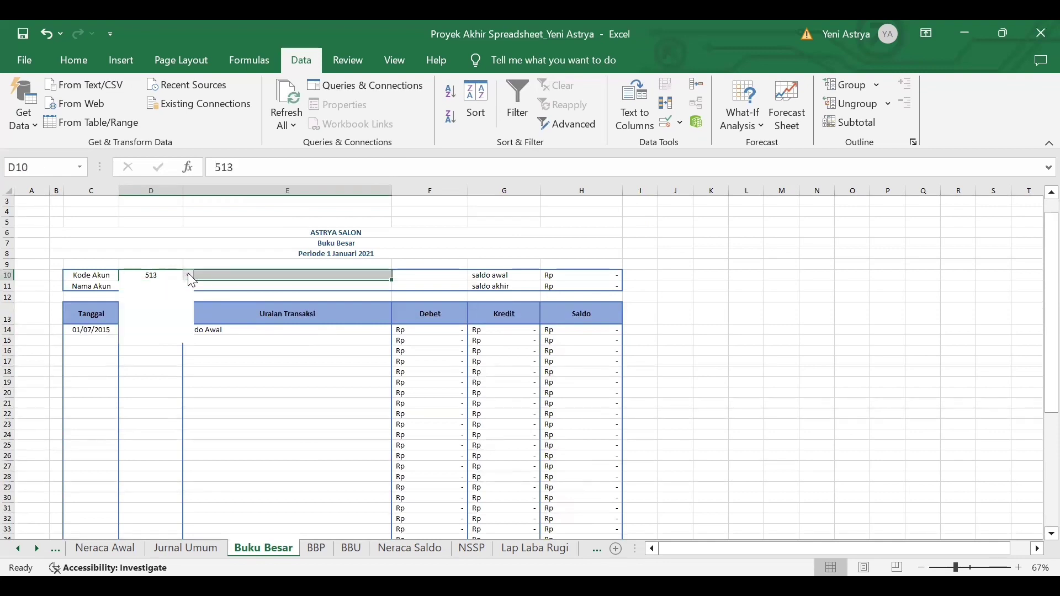
{"action": "left_click", "coordinate": [159, 322]}
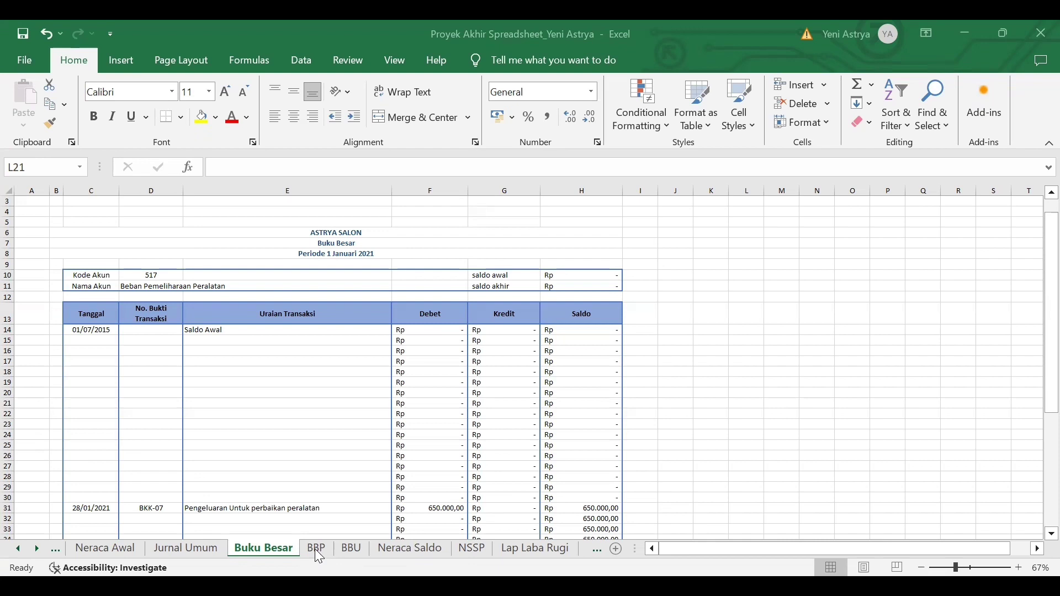
- Open the BBP sheet and inspect its title rows and the Periode formula in B10 that references Menu Utama
{"action": "left_click", "coordinate": [316, 549]}
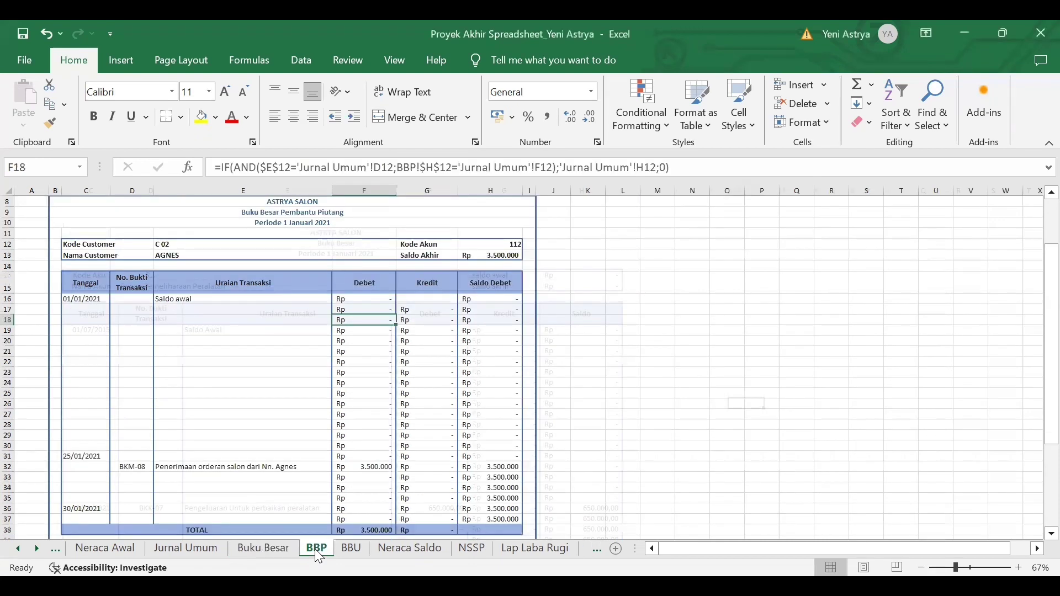
{"action": "left_click", "coordinate": [622, 349]}
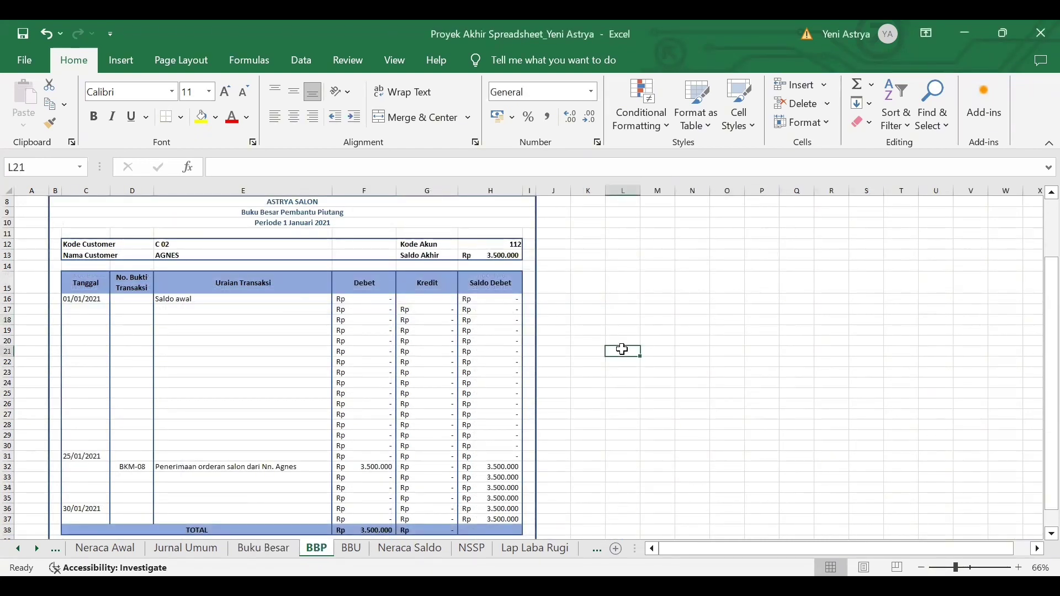
{"action": "left_click_drag", "start_coordinate": [321, 203], "coordinate": [326, 221]}
{"action": "left_click", "coordinate": [322, 203]}
{"action": "left_click", "coordinate": [322, 217]}
{"action": "left_click", "coordinate": [313, 223]}
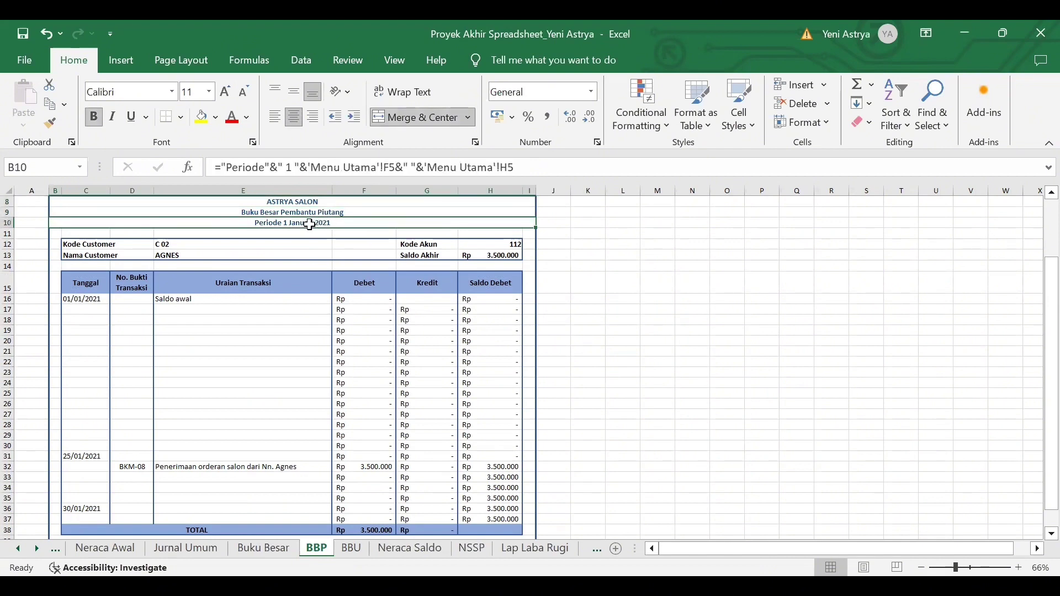
{"action": "left_click", "coordinate": [525, 167]}
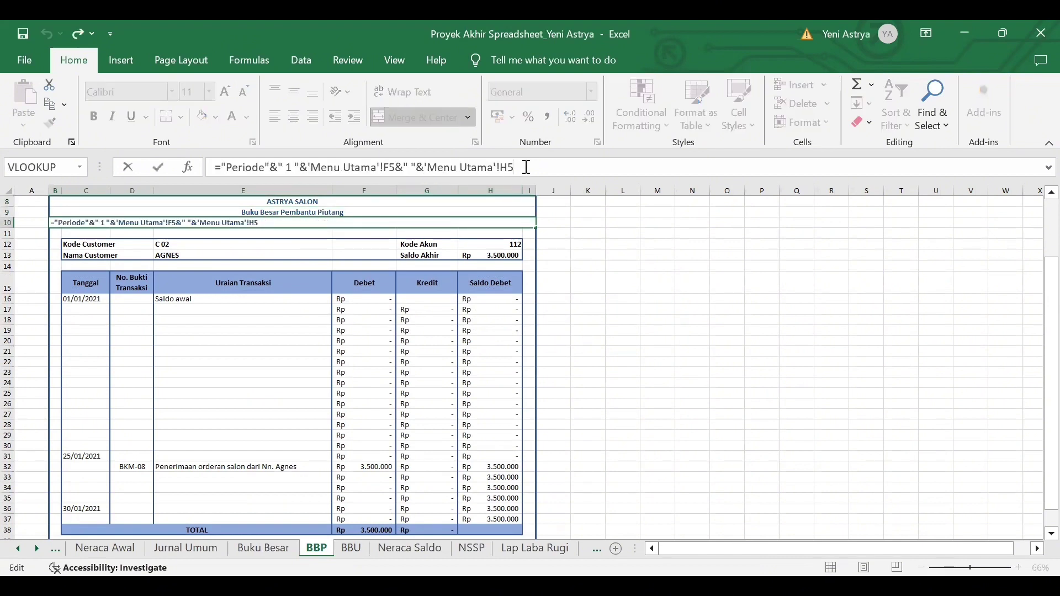
{"action": "key", "text": "Return"}
- Inspect the Kode Customer cell E12 and the Nama Customer VLOOKUP formula in E13, which references the Customer & Supplier sheet
{"action": "left_click", "coordinate": [171, 245]}
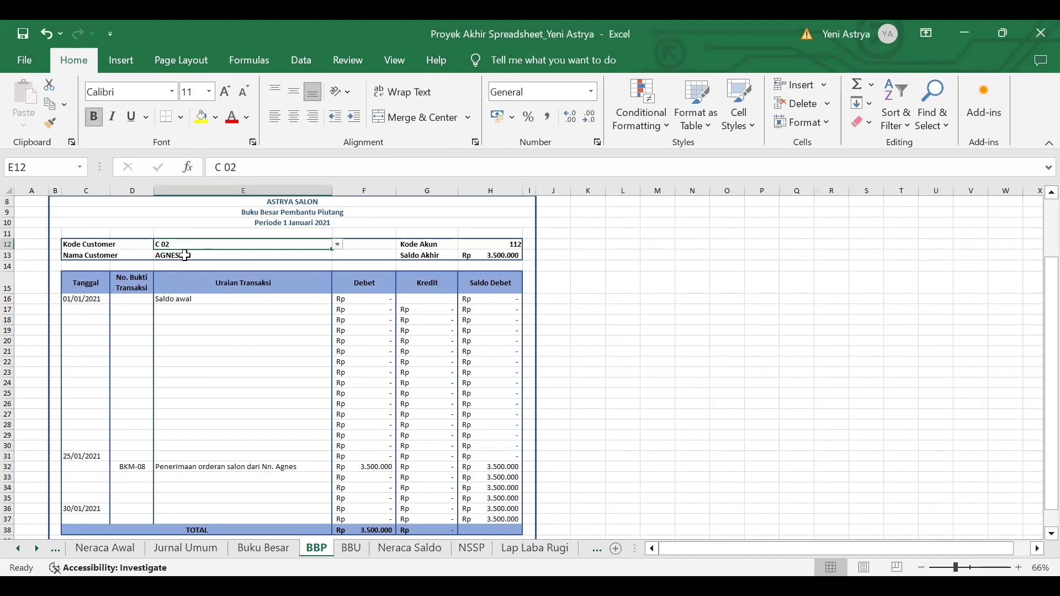
{"action": "left_click", "coordinate": [190, 255]}
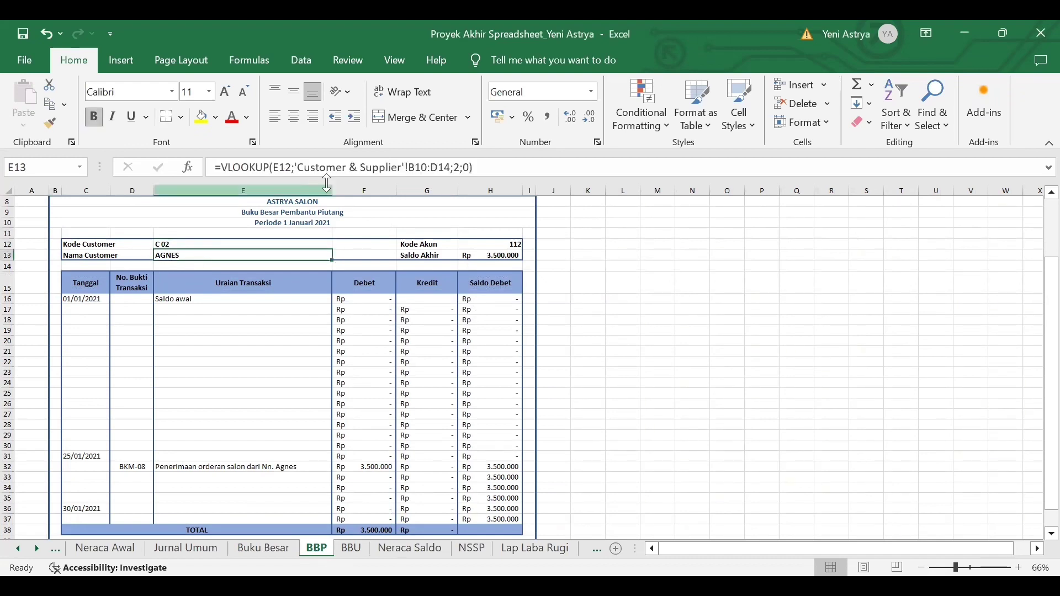
{"action": "left_click", "coordinate": [485, 166]}
{"action": "key", "text": "Return"}
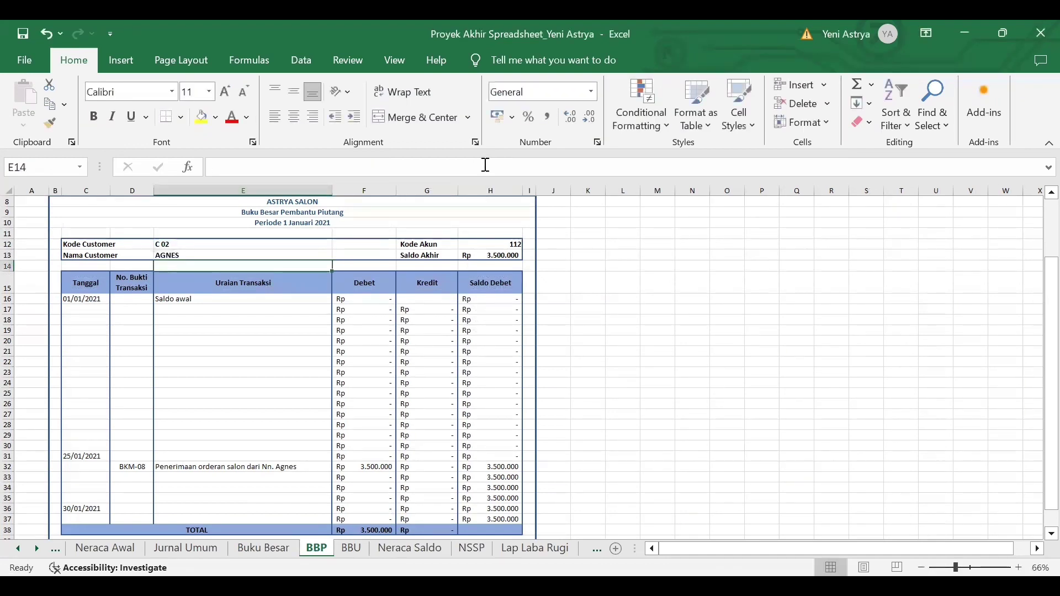
- Inspect the Kode Akun in H12 and trace the Saldo Akhir formula in H13 to its source row 37
{"action": "left_click", "coordinate": [491, 242]}
{"action": "left_click", "coordinate": [491, 255]}
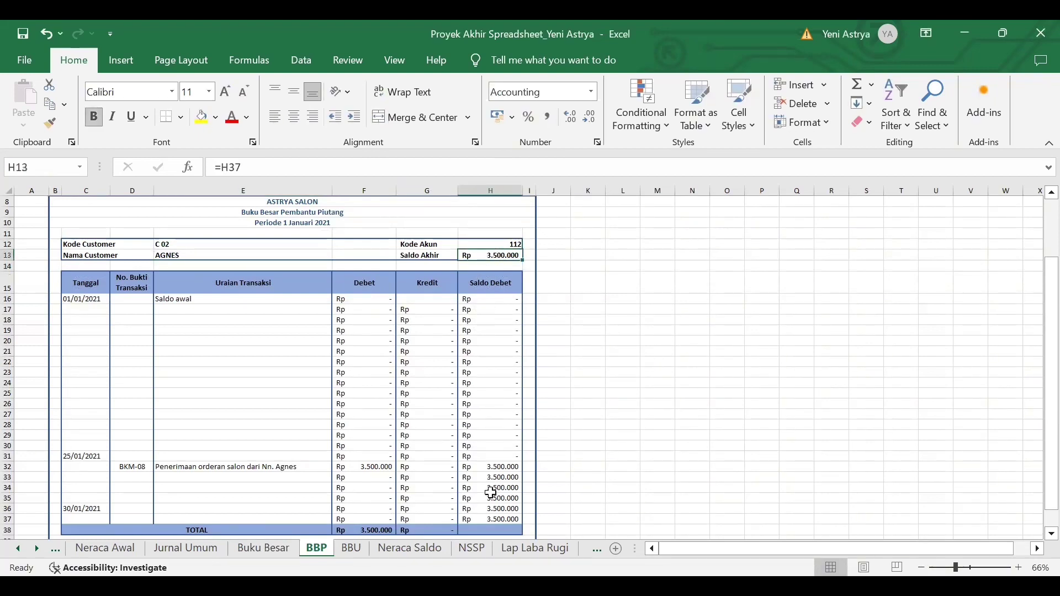
{"action": "left_click", "coordinate": [491, 520]}
{"action": "left_click", "coordinate": [8, 519]}
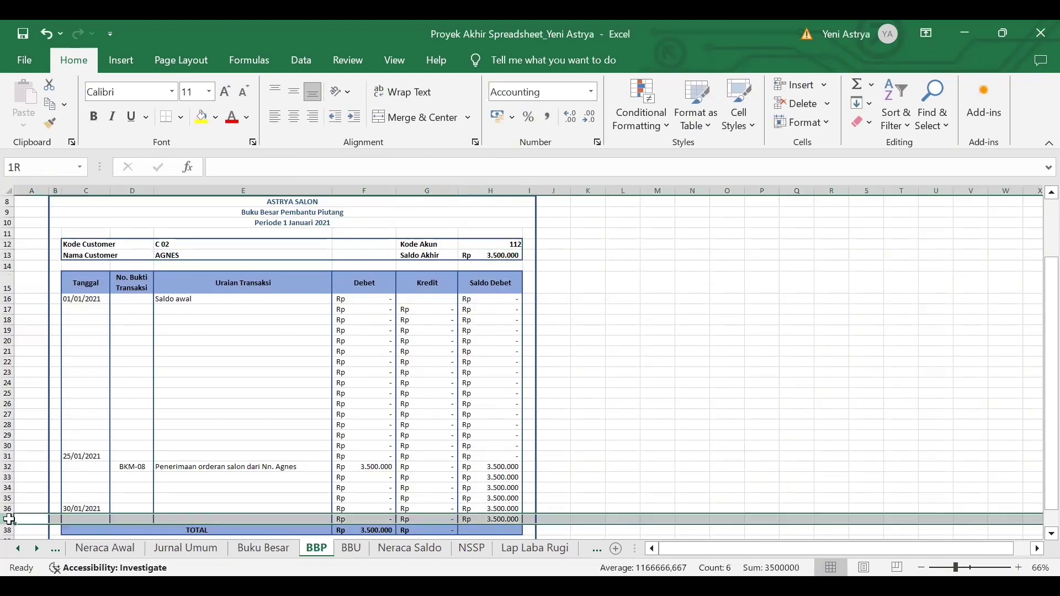
{"action": "left_click", "coordinate": [473, 256]}
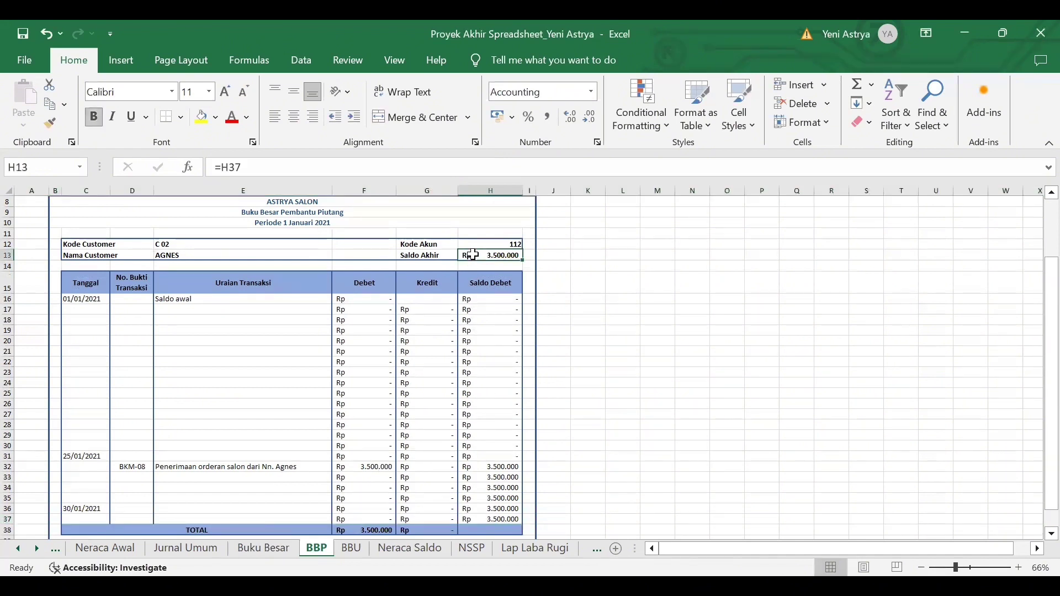
{"action": "key", "text": "Down"}
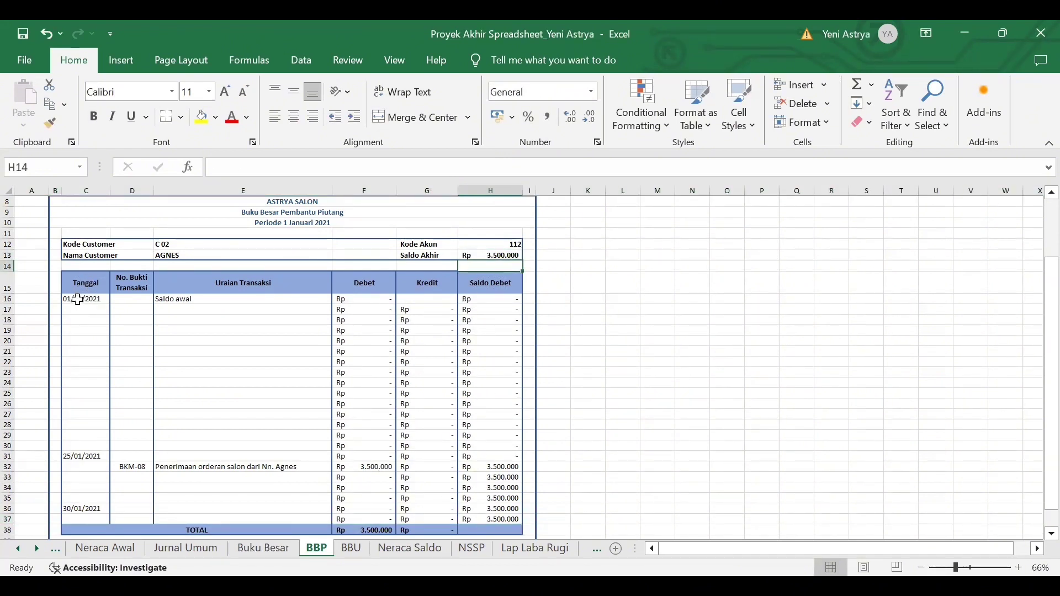
- Highlight the Saldo awal row C16:H16 and inspect the Tanggal IF formula in C17 that references Jurnal Umum
{"action": "left_click_drag", "start_coordinate": [78, 300], "coordinate": [495, 299]}
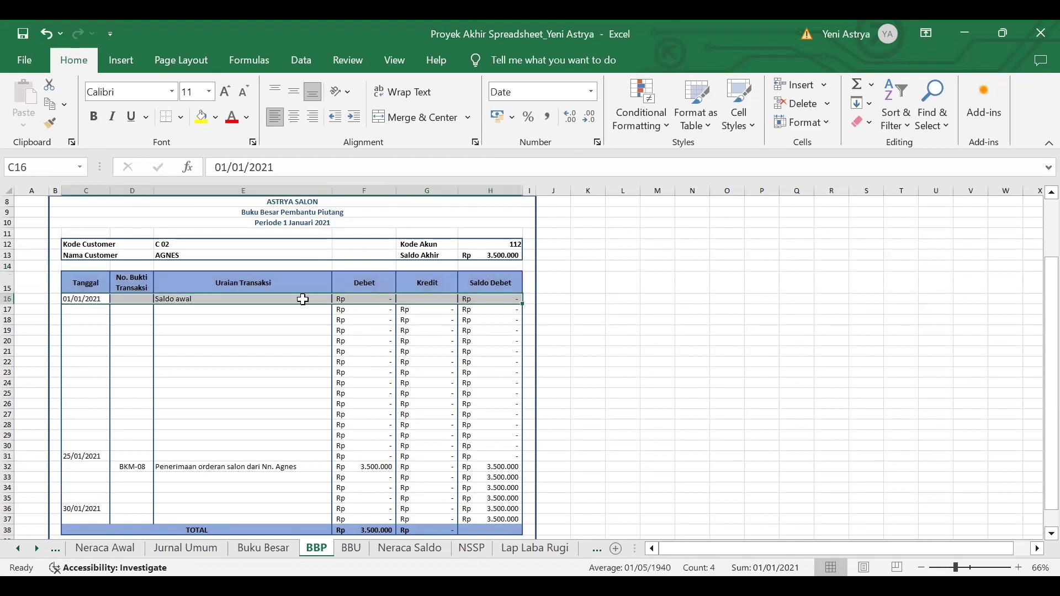
{"action": "left_click", "coordinate": [90, 309]}
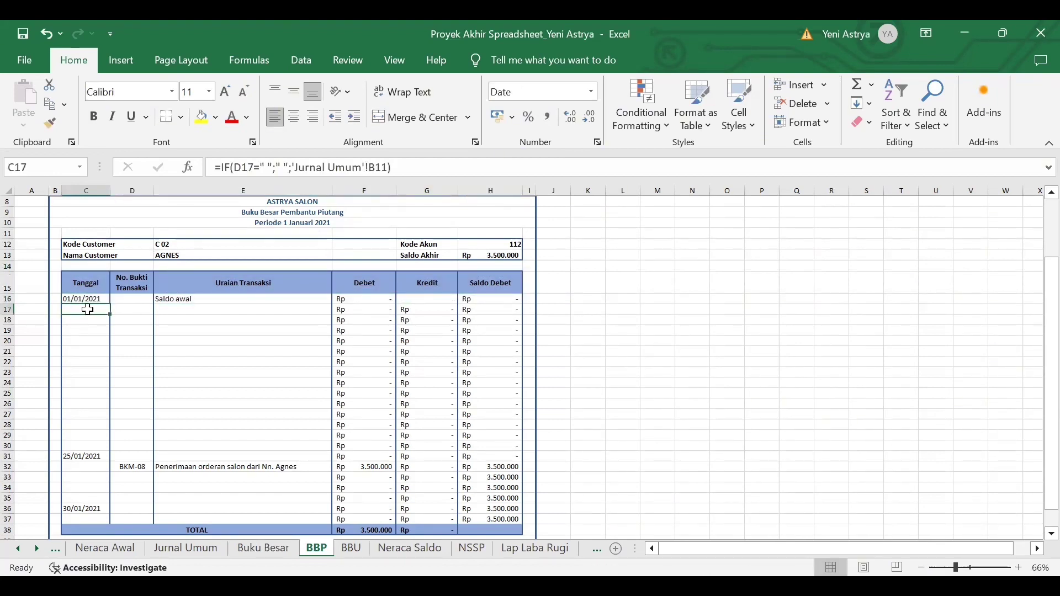
{"action": "left_click", "coordinate": [417, 166]}
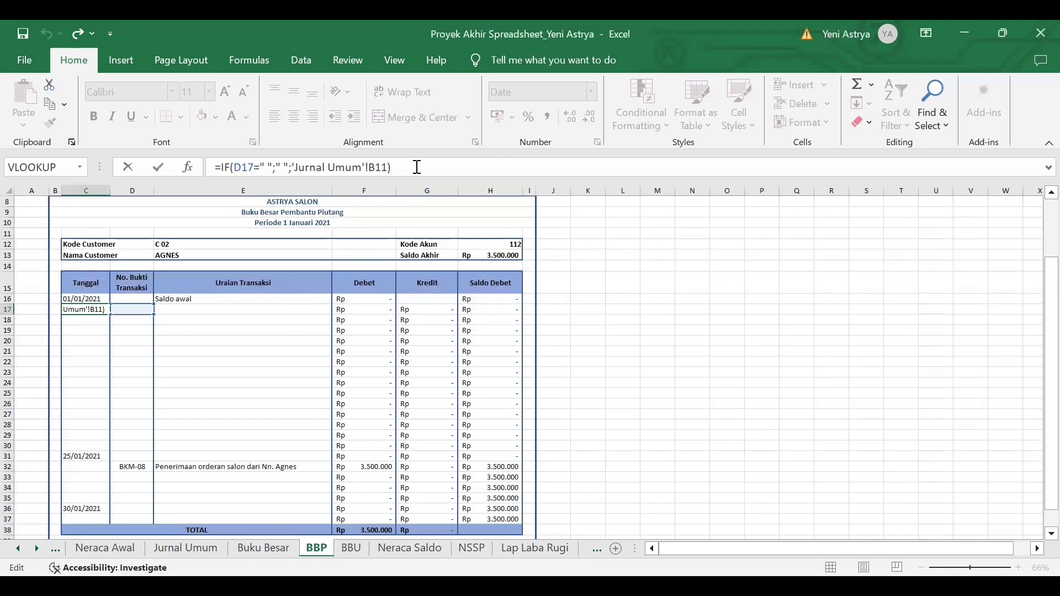
{"action": "key", "text": "Return"}
- Inspect the No. Bukti Transaksi formula in D17 and the Uraian Transaksi formula in E17
{"action": "left_click", "coordinate": [137, 308]}
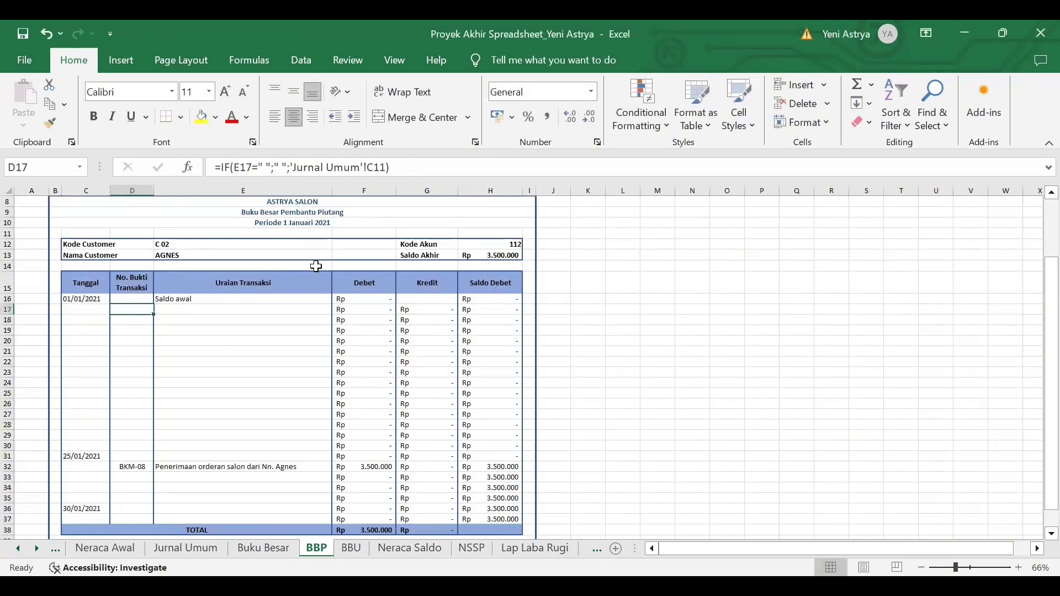
{"action": "left_click_drag", "start_coordinate": [411, 166], "coordinate": [215, 167]}
{"action": "left_click", "coordinate": [413, 166]}
{"action": "key", "text": "Return"}
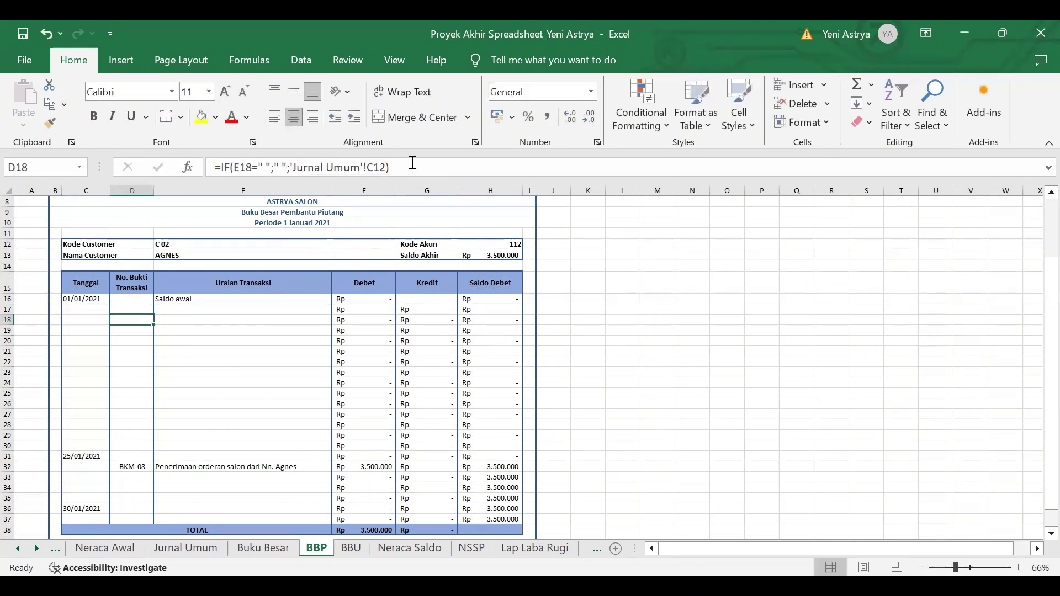
{"action": "left_click", "coordinate": [178, 311]}
{"action": "left_click", "coordinate": [429, 168]}
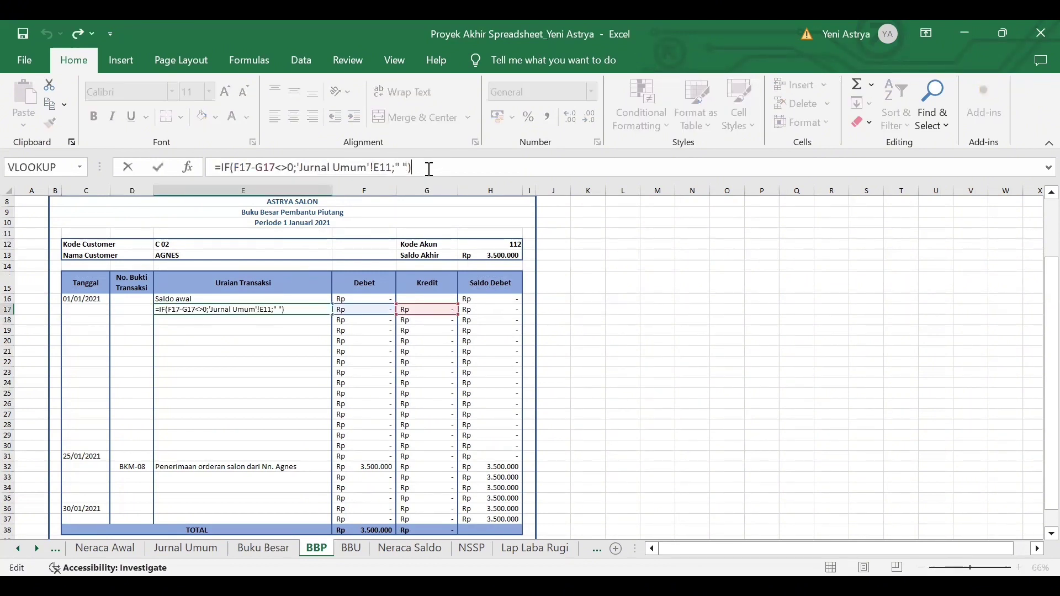
{"action": "key", "text": "Return"}
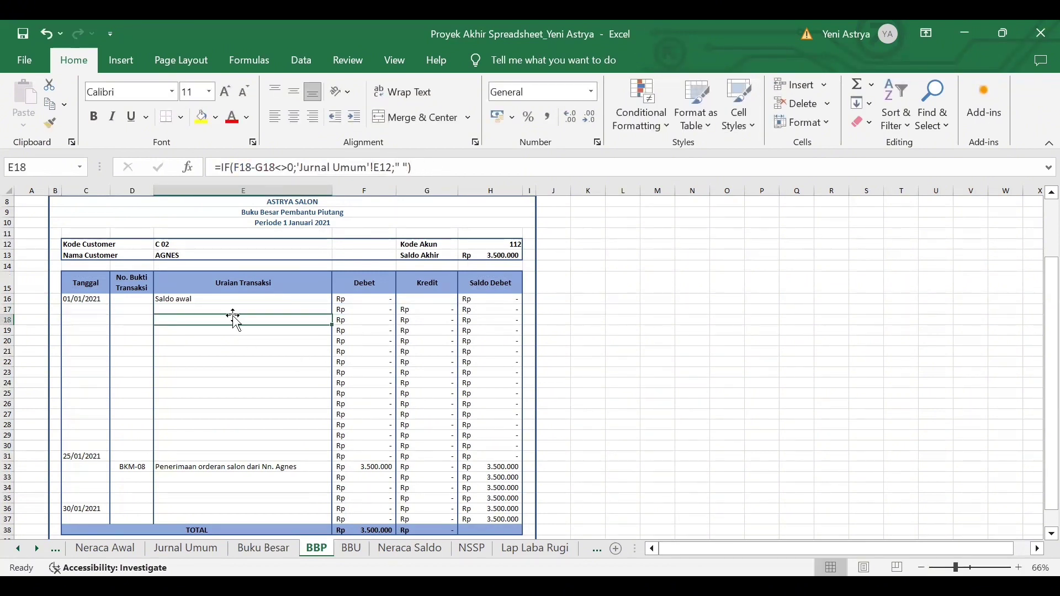
- Inspect the IF(AND) formulas for Debet in F17 and Kredit in G17
{"action": "left_click", "coordinate": [356, 310]}
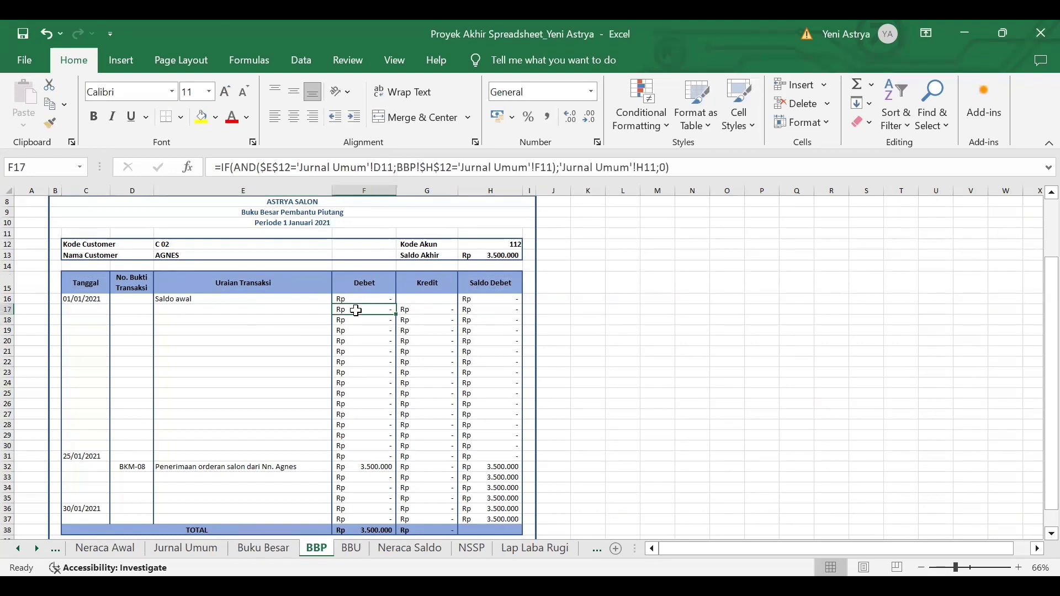
{"action": "left_click", "coordinate": [684, 164]}
{"action": "key", "text": "Return"}
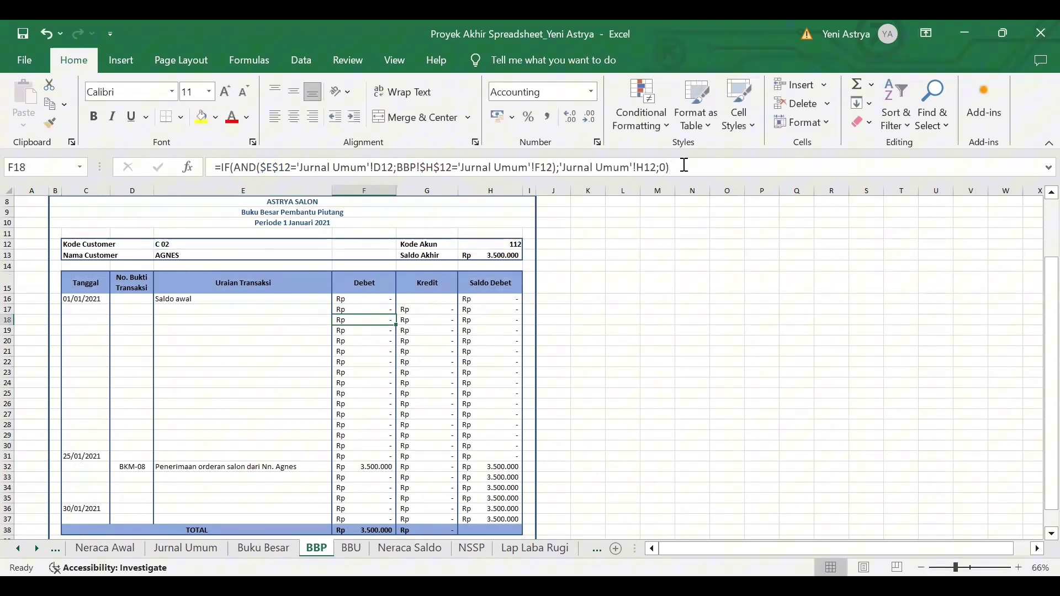
{"action": "left_click", "coordinate": [408, 313]}
{"action": "left_click", "coordinate": [673, 168]}
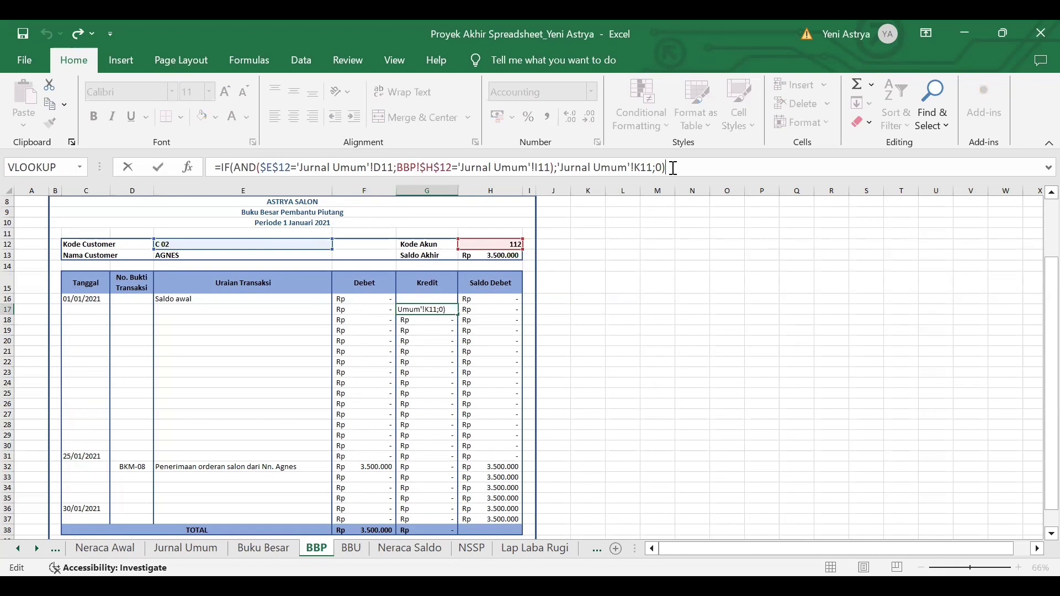
{"action": "key", "text": "Return"}
- Inspect the Saldo Debet formula in H17 and fill the Debet formula from F17 down to F37
{"action": "left_click", "coordinate": [469, 308]}
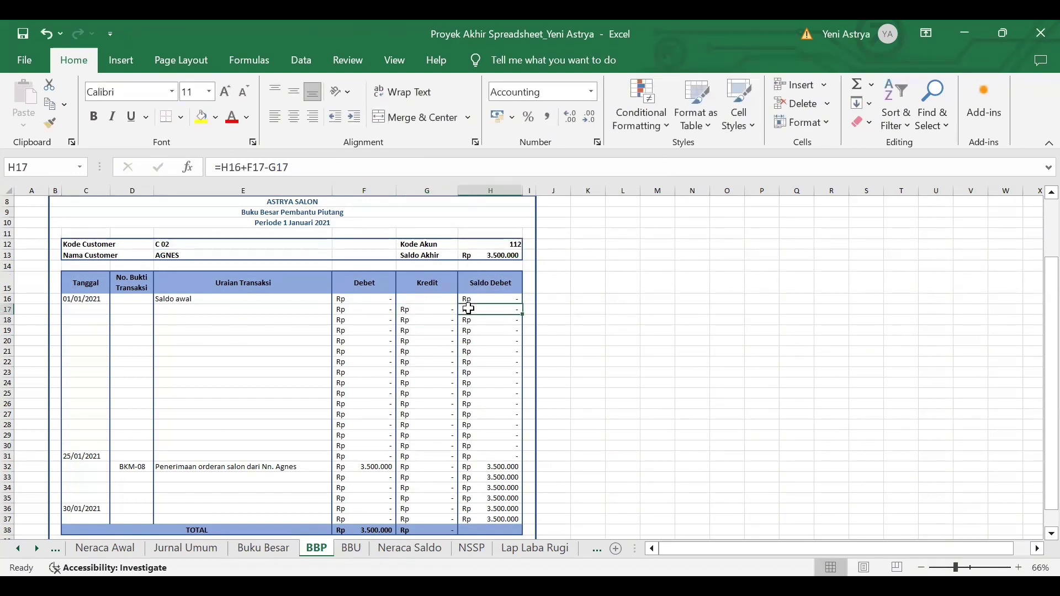
{"action": "left_click", "coordinate": [504, 166]}
{"action": "key", "text": "Return"}
{"action": "left_click", "coordinate": [364, 313]}
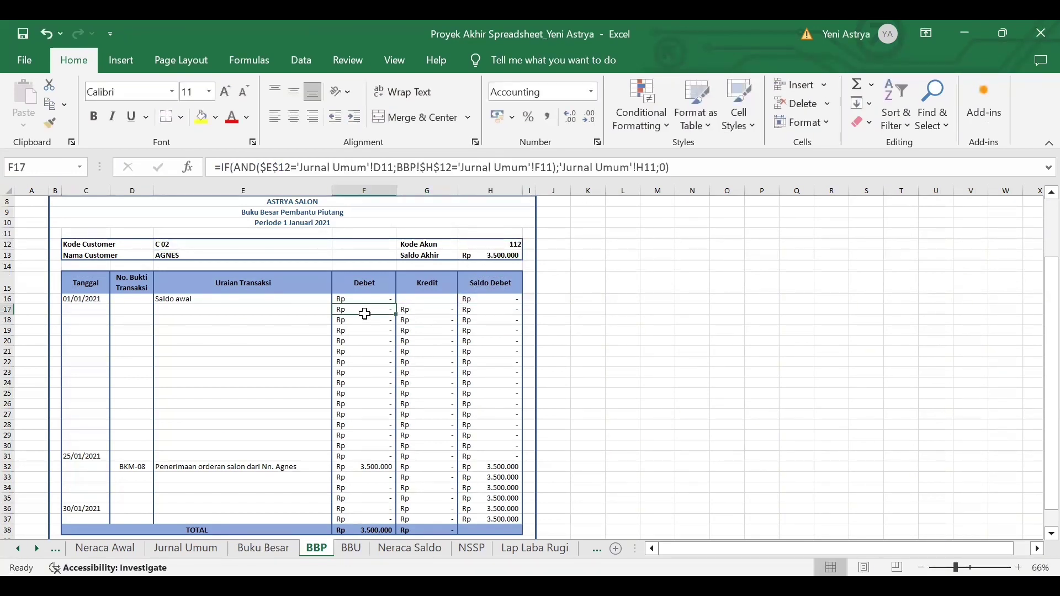
{"action": "left_click_drag", "start_coordinate": [394, 316], "coordinate": [394, 522]}
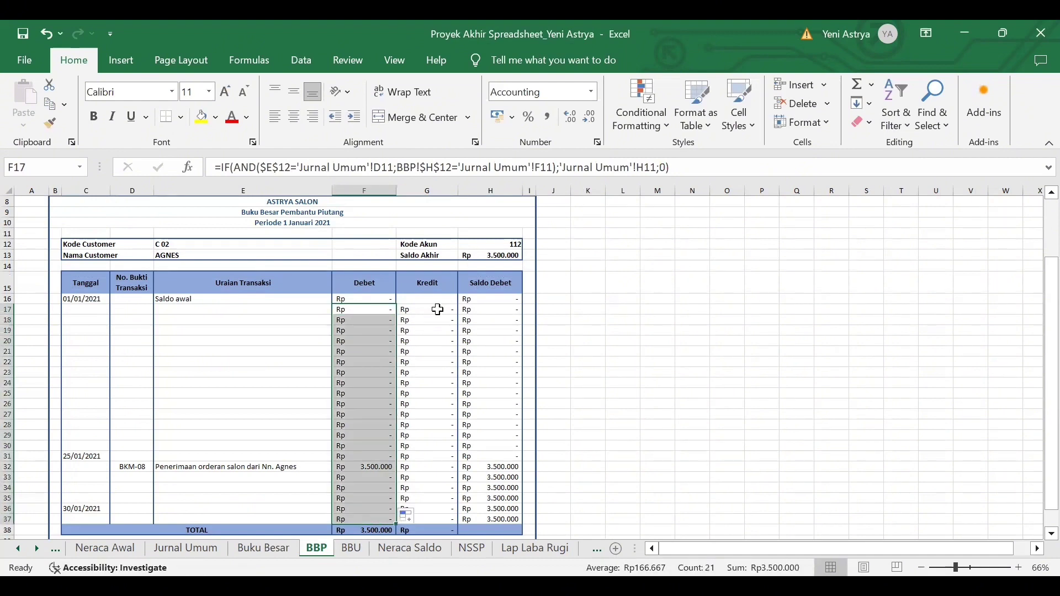
- Switch the Kode Customer in E12 to C 01 and back to C 02, and look over the ledger rows
{"action": "left_click", "coordinate": [183, 244]}
{"action": "left_click", "coordinate": [338, 244]}
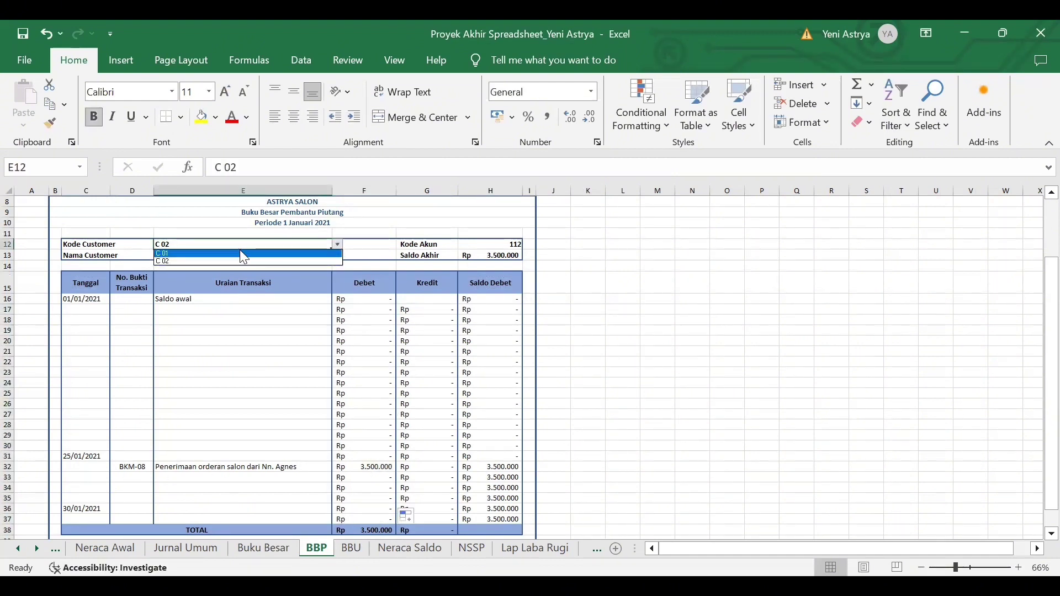
{"action": "left_click", "coordinate": [243, 254]}
{"action": "left_click", "coordinate": [337, 244]}
{"action": "left_click", "coordinate": [243, 261]}
{"action": "left_click", "coordinate": [232, 267]}
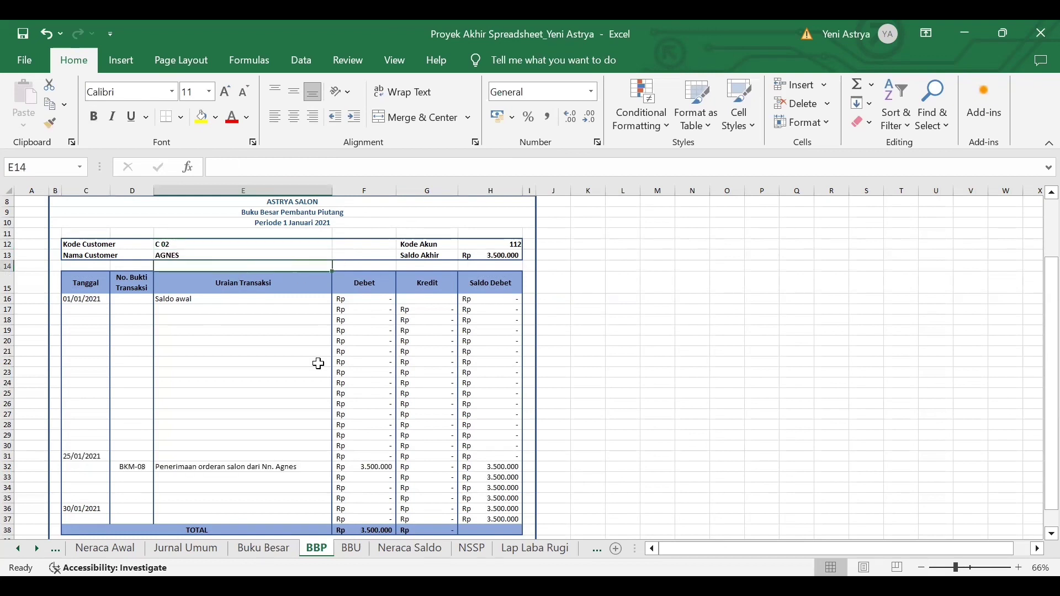
{"action": "left_click_drag", "start_coordinate": [92, 309], "coordinate": [365, 499]}
{"action": "left_click", "coordinate": [589, 351]}
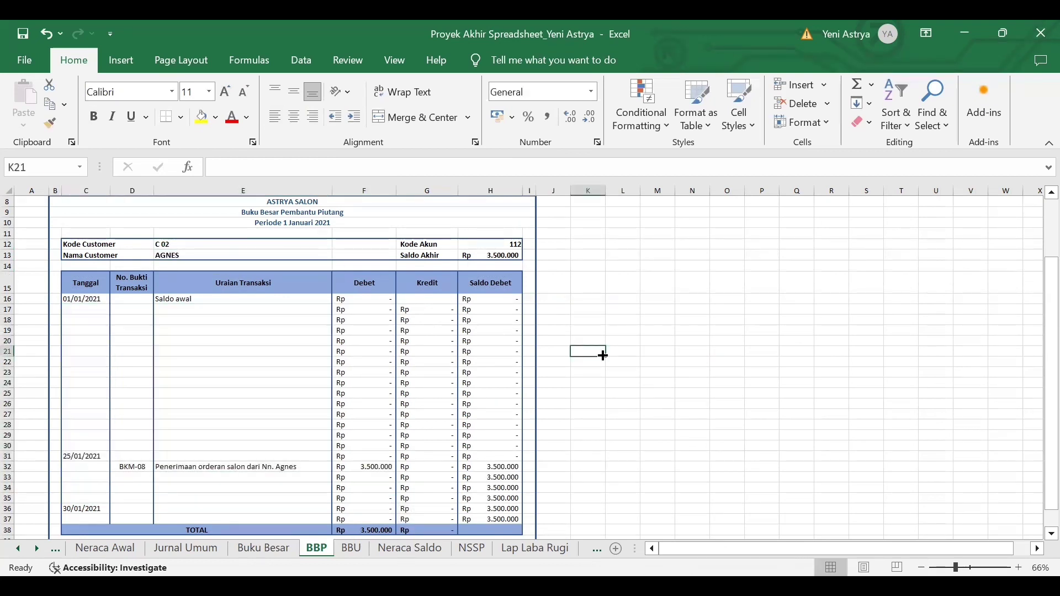
- Open the BBU sheet and inspect its title rows and the Periode formula in B10 that references Menu Utama
{"action": "left_click", "coordinate": [352, 548]}
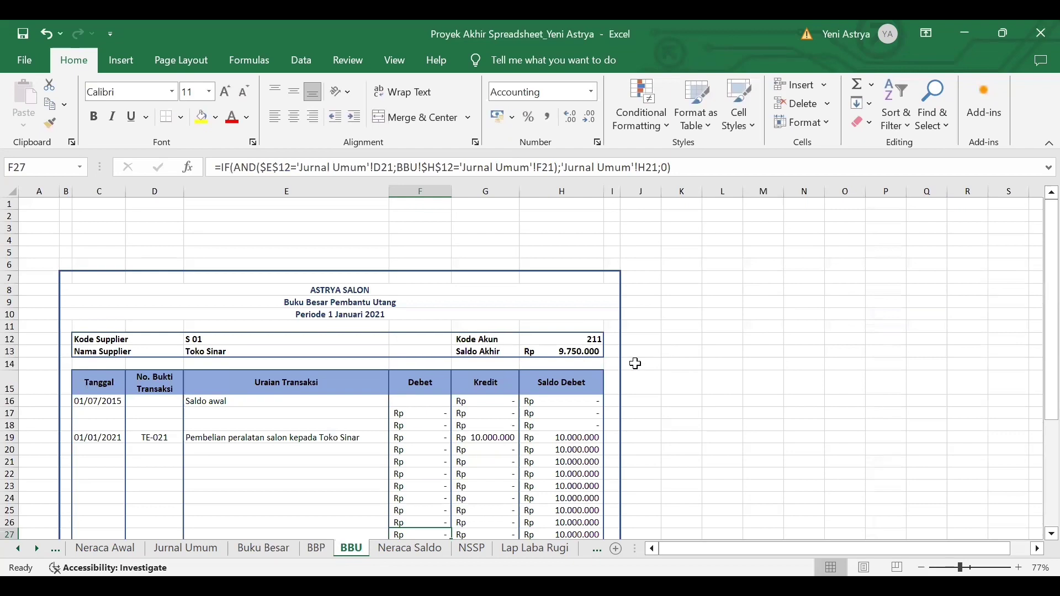
{"action": "left_click", "coordinate": [697, 375]}
{"action": "scroll", "coordinate": [697, 373], "scroll_direction": "down", "scroll_amount": 2}
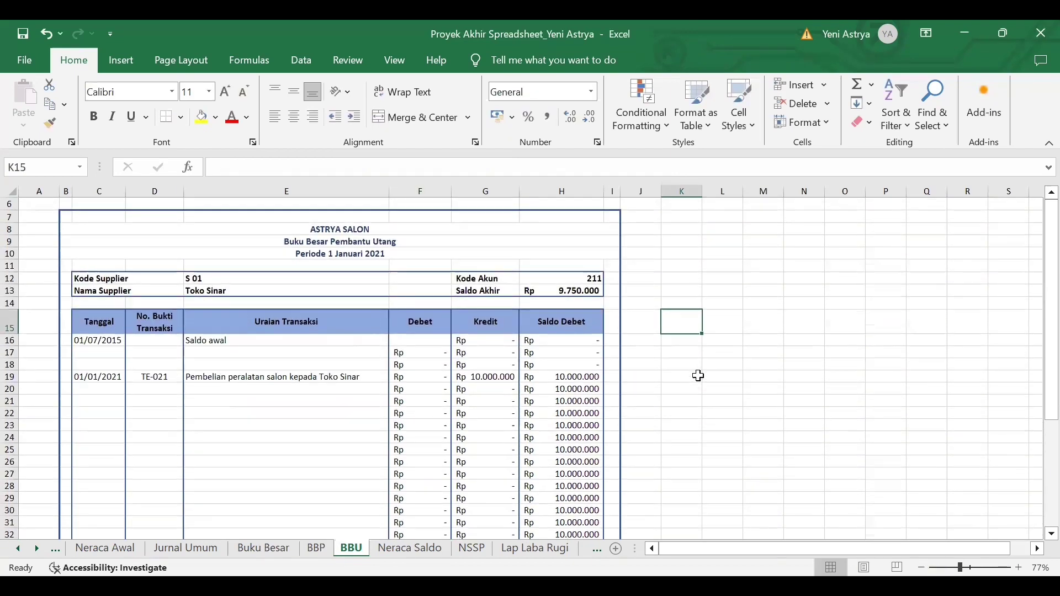
{"action": "left_click", "coordinate": [335, 229]}
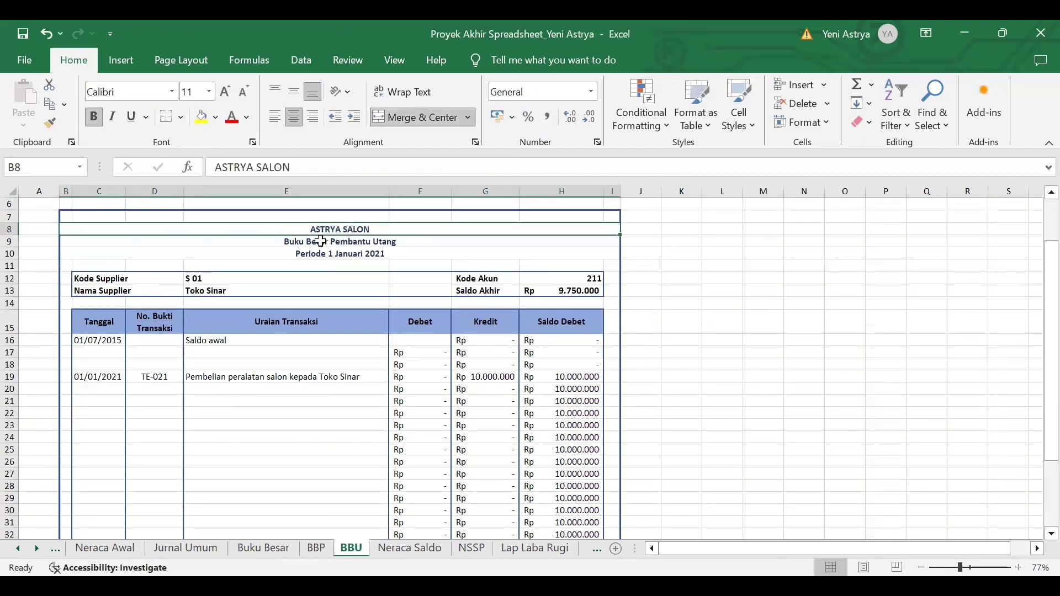
{"action": "left_click", "coordinate": [302, 244]}
{"action": "left_click", "coordinate": [299, 253]}
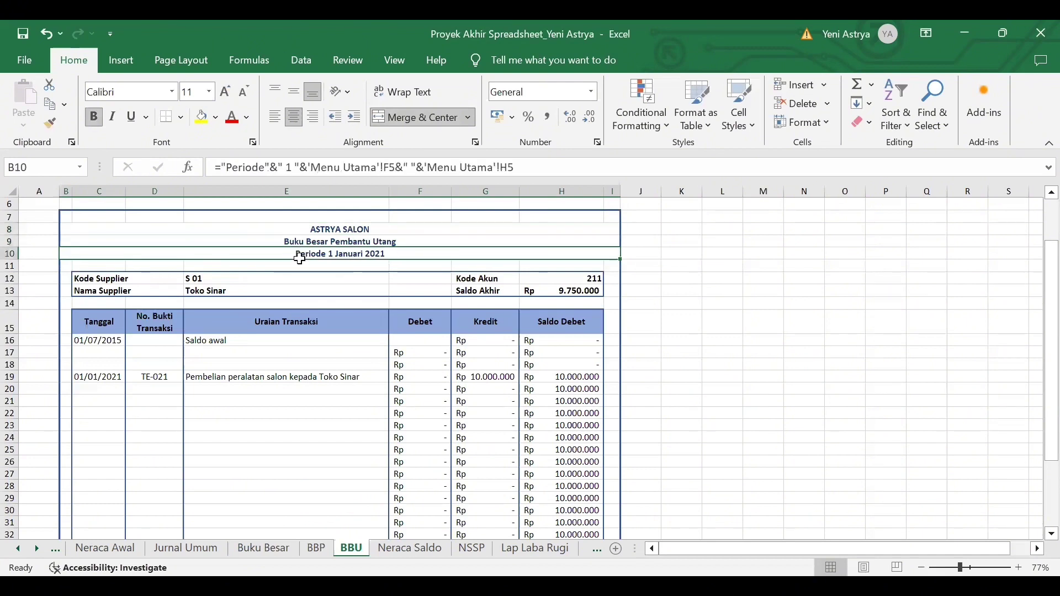
{"action": "double_click", "coordinate": [299, 253]}
{"action": "key", "text": "Return"}
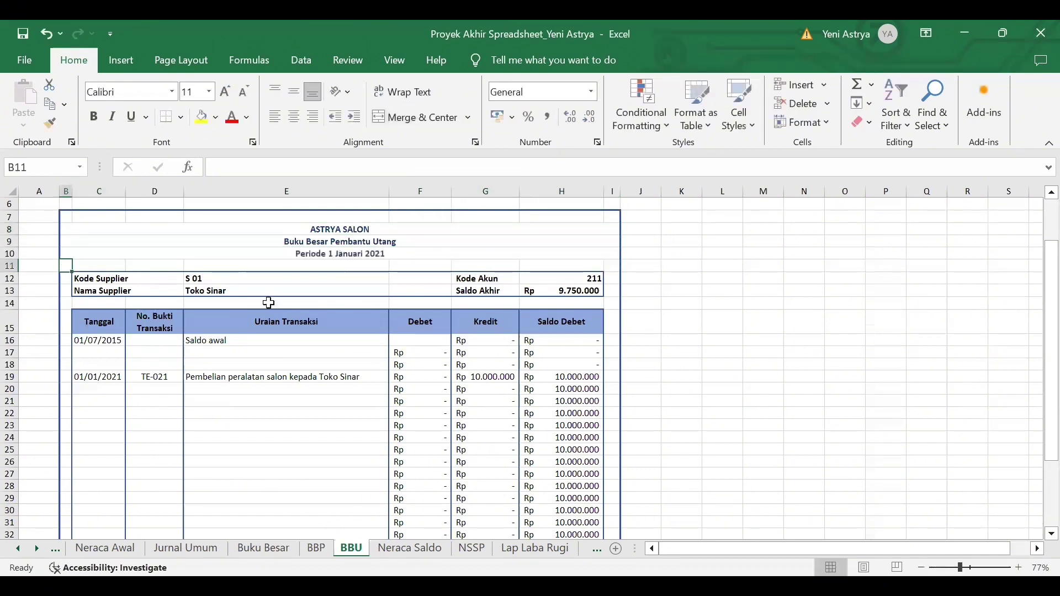
- Choose S 01 from the Kode Supplier list in E12 and inspect the Nama Supplier VLOOKUP formula in E13
{"action": "left_click", "coordinate": [221, 281]}
{"action": "left_click", "coordinate": [395, 279]}
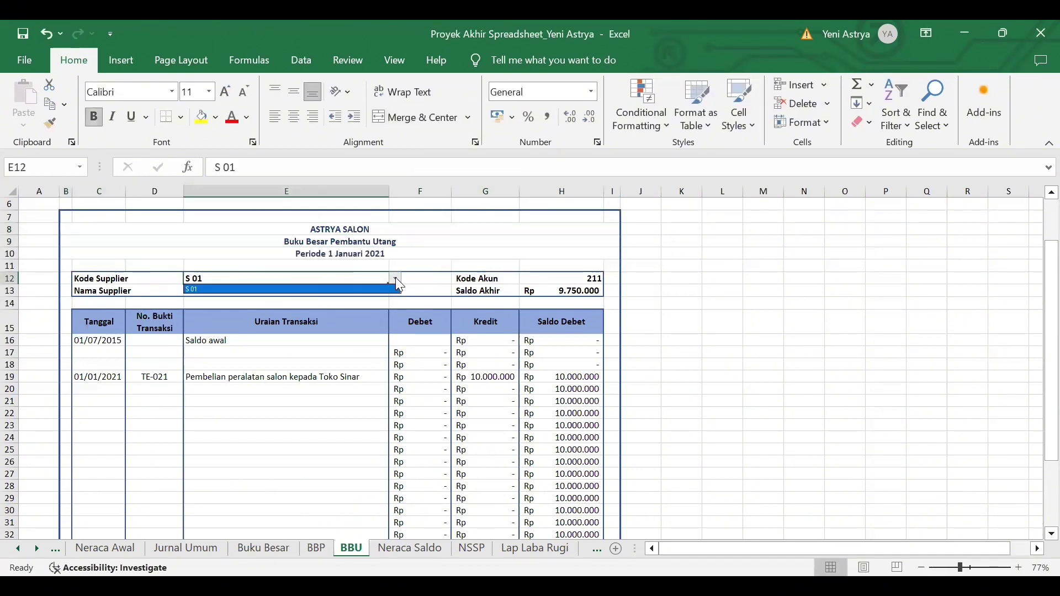
{"action": "left_click", "coordinate": [313, 287]}
{"action": "left_click", "coordinate": [284, 292]}
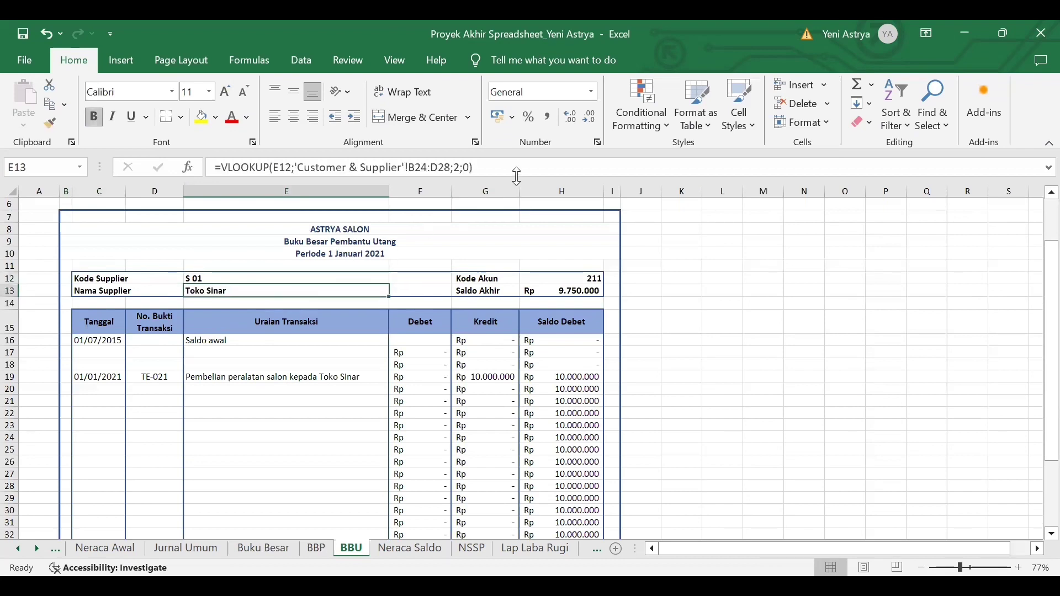
{"action": "left_click", "coordinate": [497, 165]}
{"action": "key", "text": "Return"}
- Inspect the supplier ledger's Kode Akun in H12 and trace the Saldo Akhir formula in H13 to row 37
{"action": "left_click", "coordinate": [586, 279]}
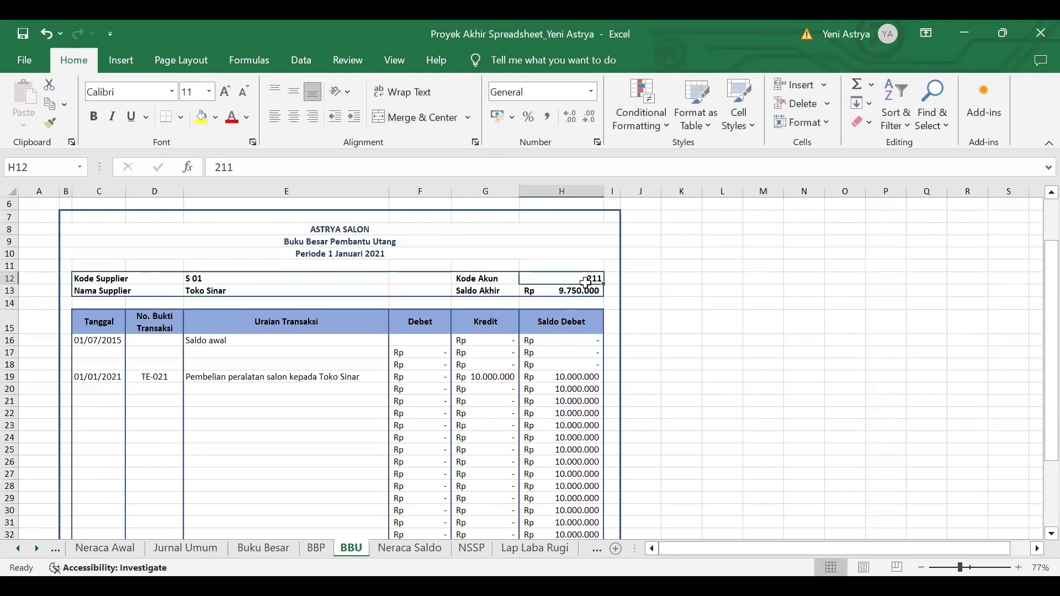
{"action": "left_click", "coordinate": [567, 291]}
{"action": "scroll", "coordinate": [676, 322], "scroll_direction": "down", "scroll_amount": 3}
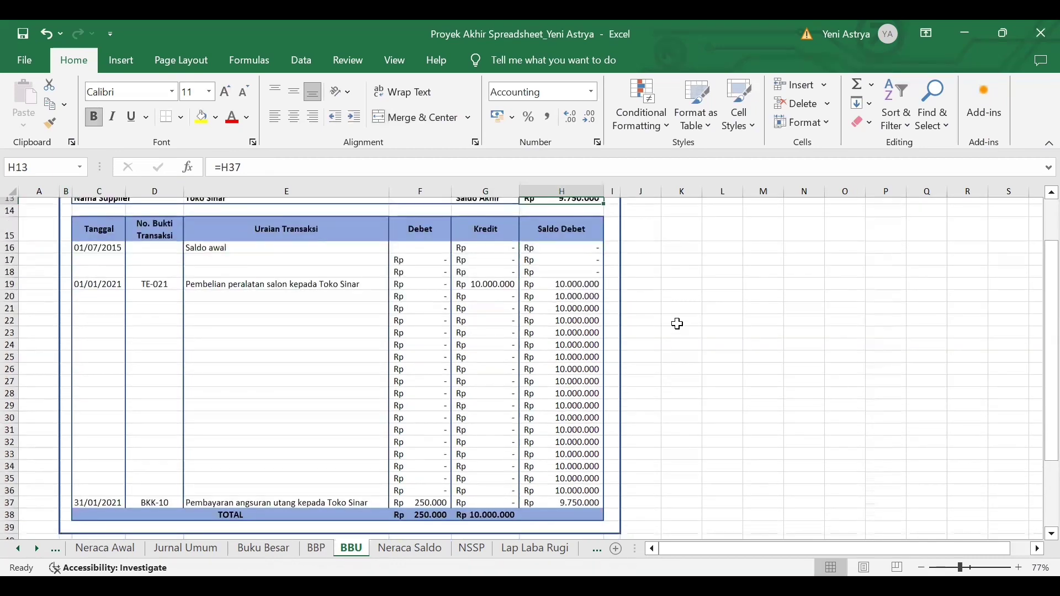
{"action": "left_click", "coordinate": [8, 496]}
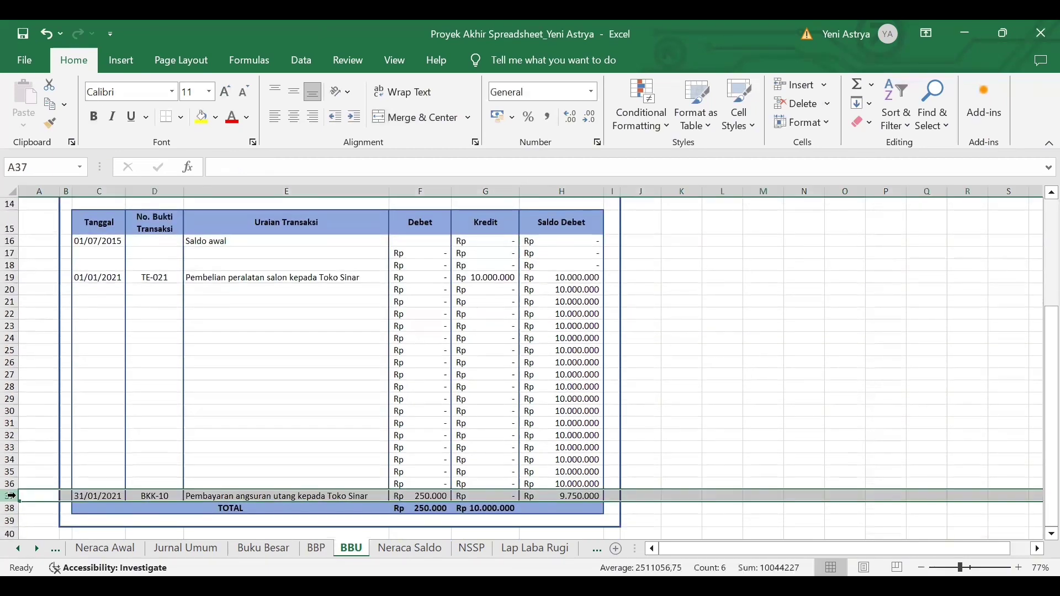
{"action": "left_click", "coordinate": [532, 492]}
{"action": "key", "text": "Down"}
- Look over the Saldo awal row of the supplier ledger and inspect the Tanggal IF formula in C17
{"action": "scroll", "coordinate": [707, 376], "scroll_direction": "up", "scroll_amount": 2}
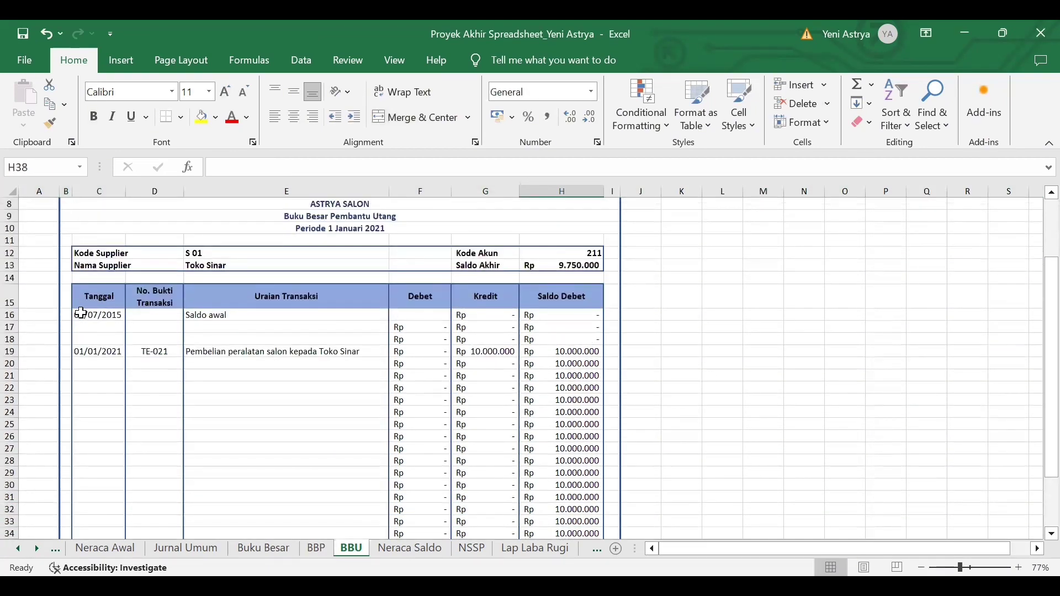
{"action": "left_click_drag", "start_coordinate": [86, 317], "coordinate": [557, 315]}
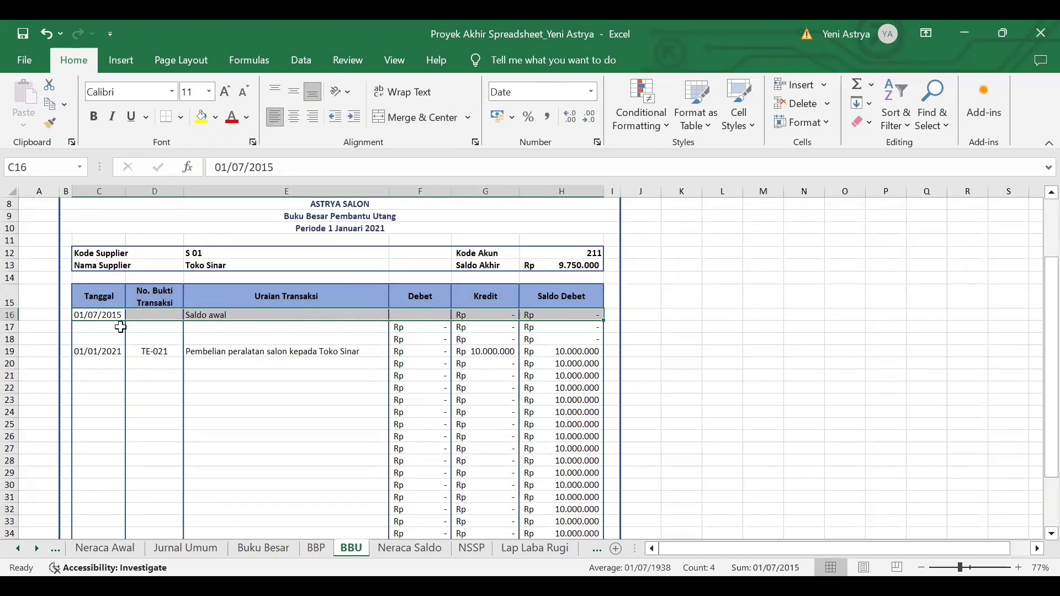
{"action": "left_click", "coordinate": [103, 327]}
{"action": "left_click_drag", "start_coordinate": [127, 332], "coordinate": [105, 520]}
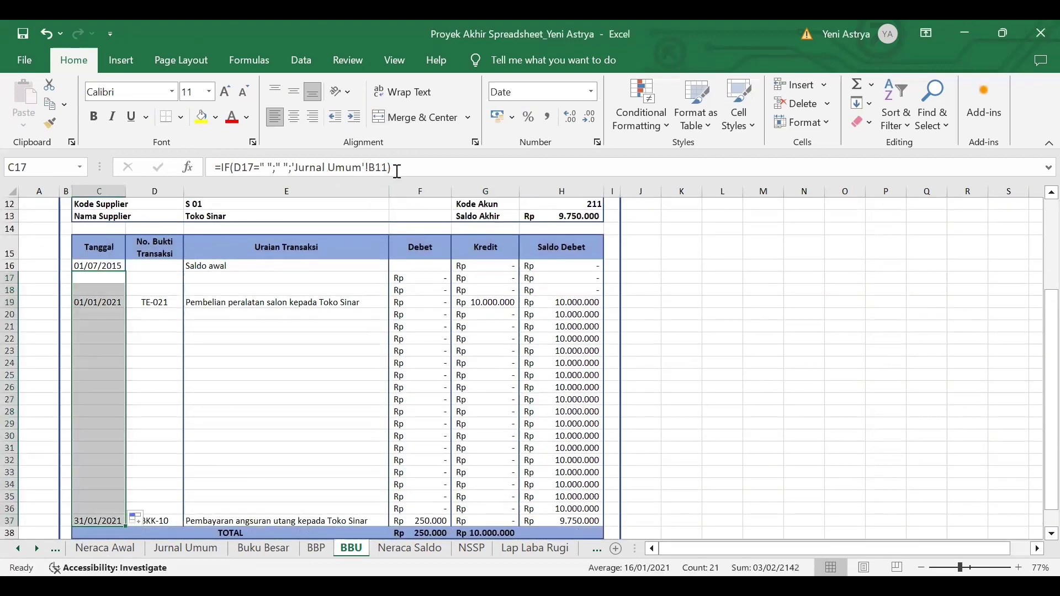
{"action": "left_click", "coordinate": [397, 168]}
{"action": "key", "text": "Return"}
- Inspect the No. Bukti Transaksi formula in D17 and the Uraian Transaksi formula in E17 that reference Jurnal Umum
{"action": "left_click", "coordinate": [151, 278]}
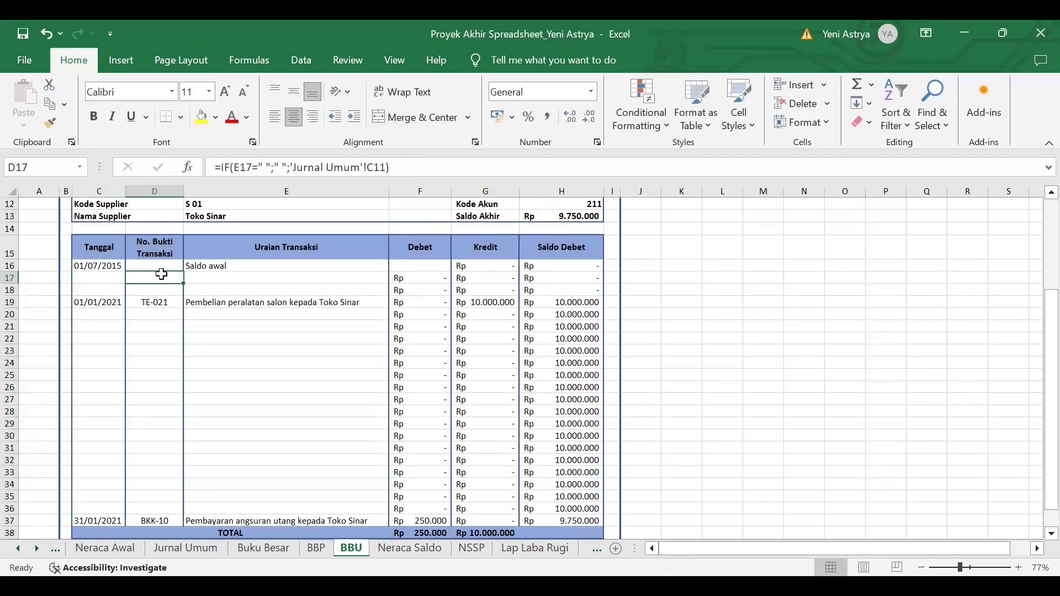
{"action": "left_click", "coordinate": [416, 167]}
{"action": "key", "text": "Return"}
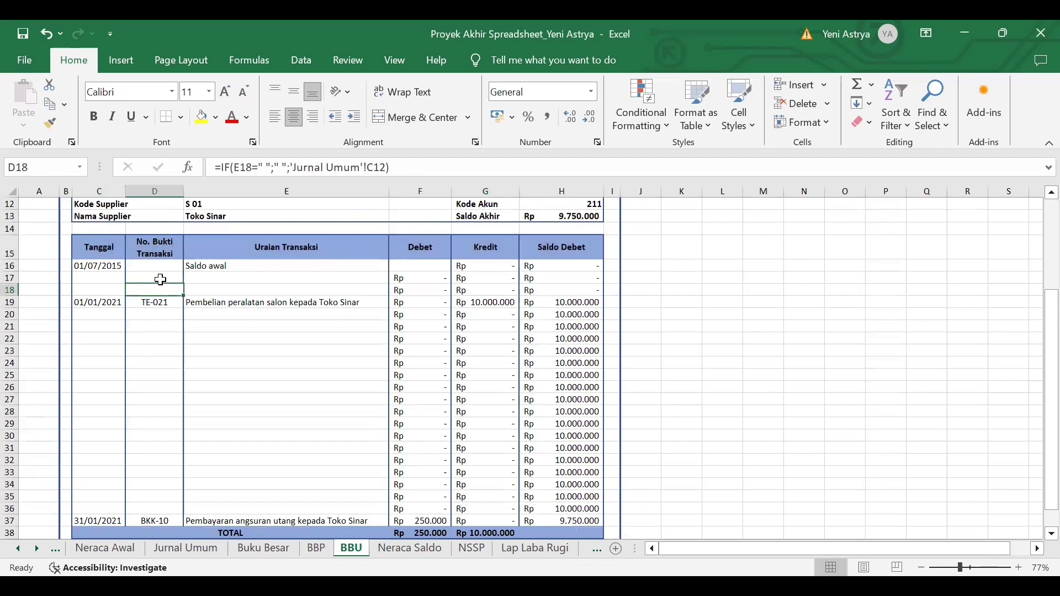
{"action": "left_click", "coordinate": [204, 282]}
{"action": "left_click", "coordinate": [437, 167]}
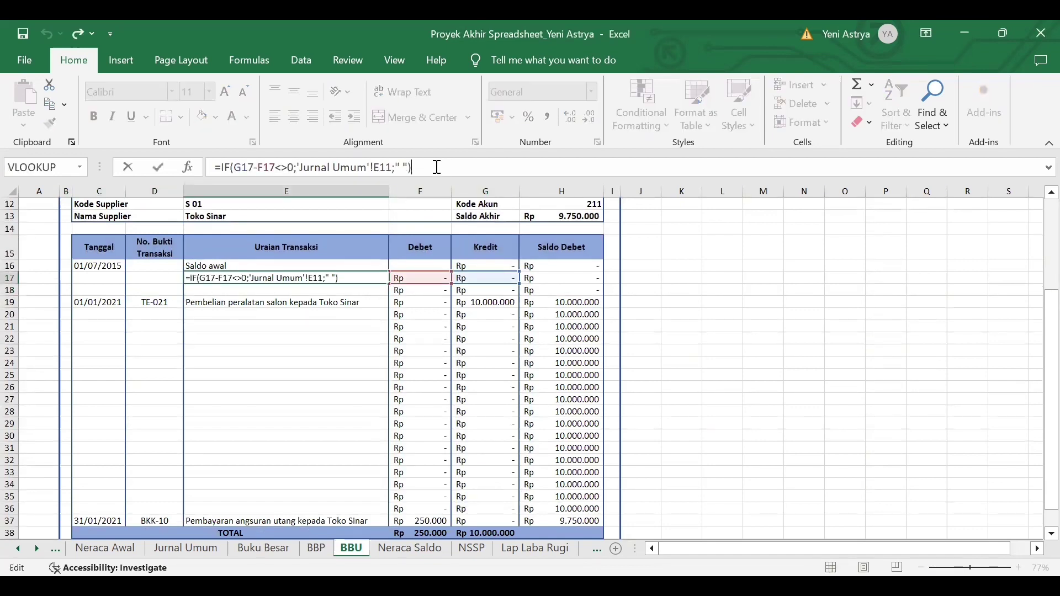
{"action": "key", "text": "Return"}
- Inspect the IF(AND) formulas that pull Debet into F17 and Kredit into G17 from Jurnal Umum
{"action": "left_click", "coordinate": [427, 275]}
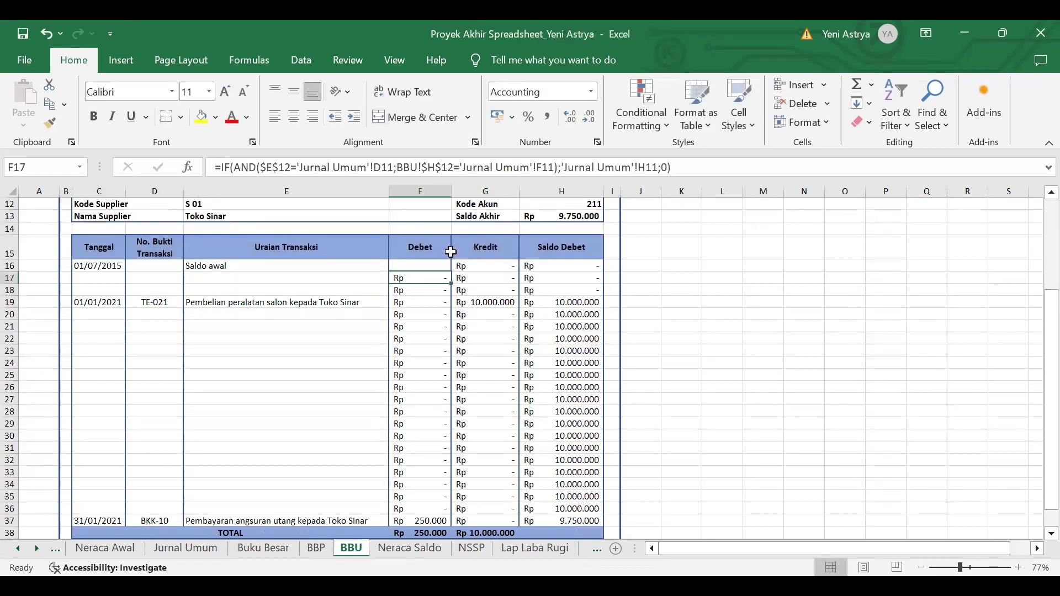
{"action": "left_click", "coordinate": [683, 168]}
{"action": "key", "text": "Return"}
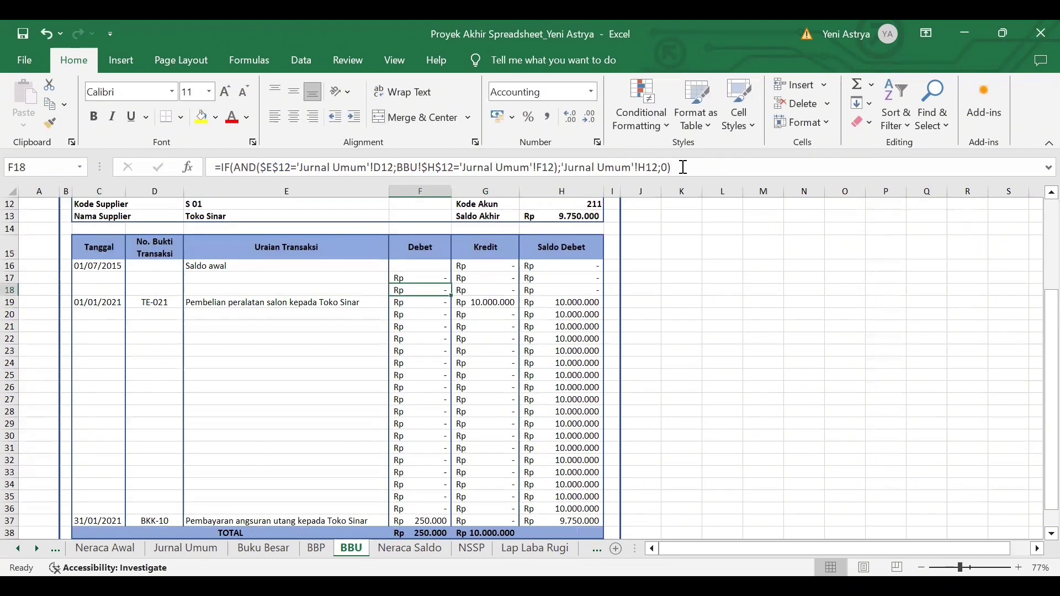
{"action": "left_click", "coordinate": [476, 275]}
{"action": "left_click", "coordinate": [674, 167]}
{"action": "left_click_drag", "start_coordinate": [668, 167], "coordinate": [215, 167]}
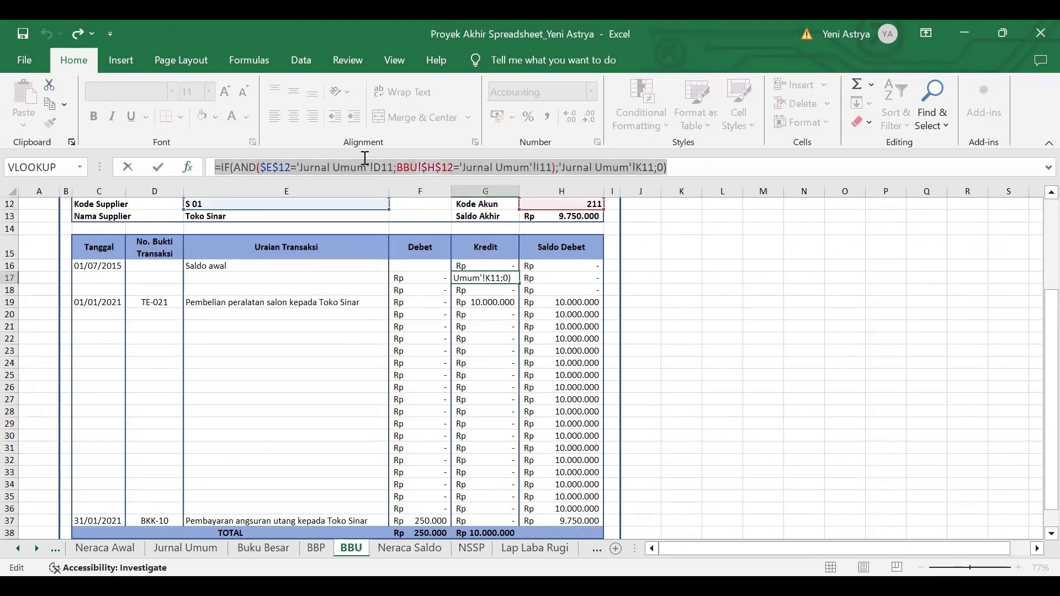
{"action": "left_click", "coordinate": [693, 171]}
{"action": "key", "text": "Return"}
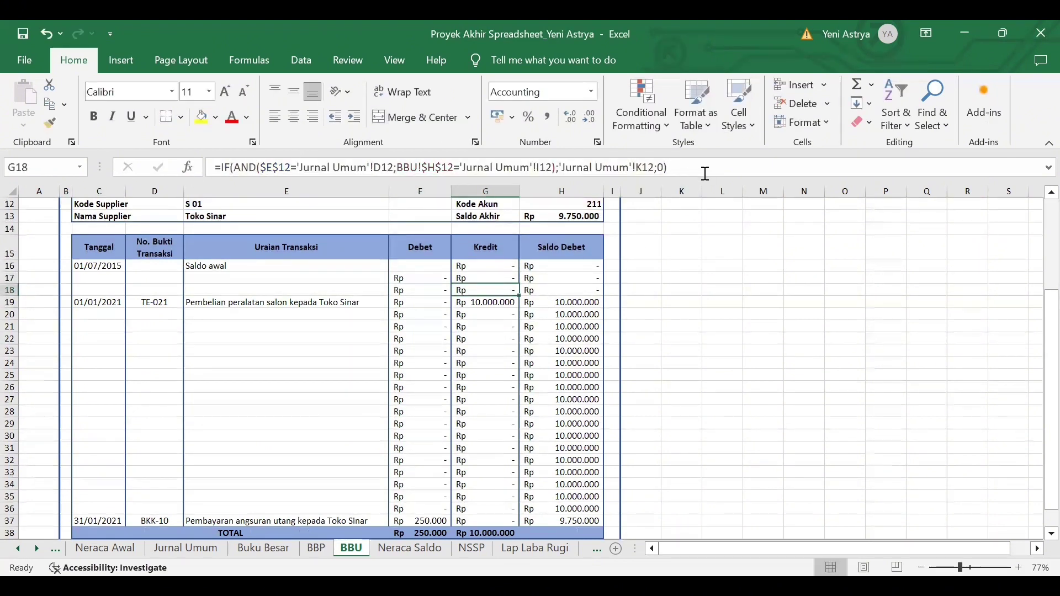
- Inspect the running balance formula in the Saldo Debet cell H17
{"action": "left_click", "coordinate": [543, 279]}
{"action": "left_click", "coordinate": [539, 166]}
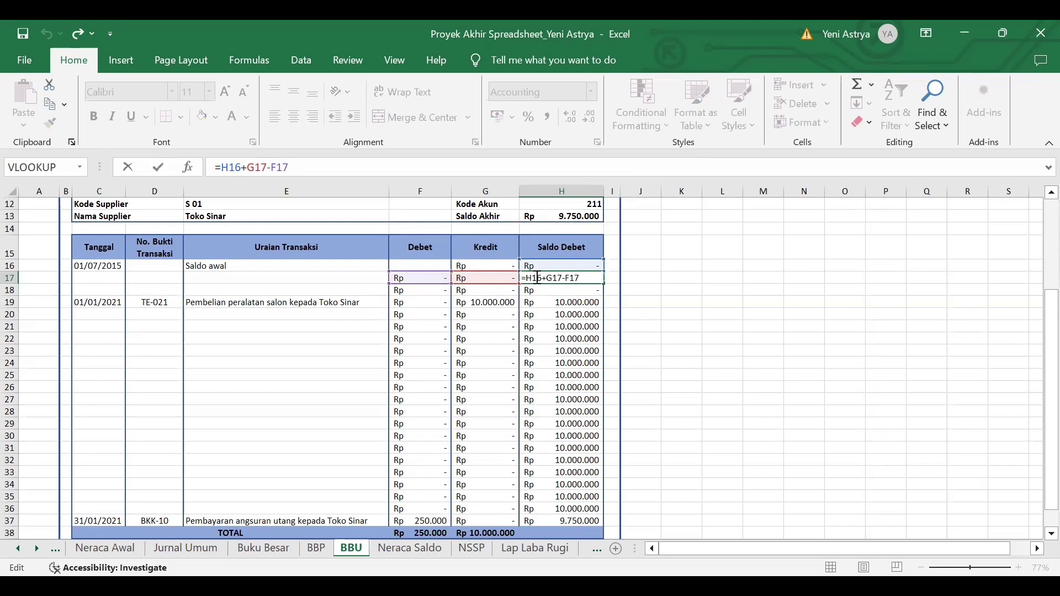
{"action": "key", "text": "Return"}
{"action": "left_click", "coordinate": [573, 278]}
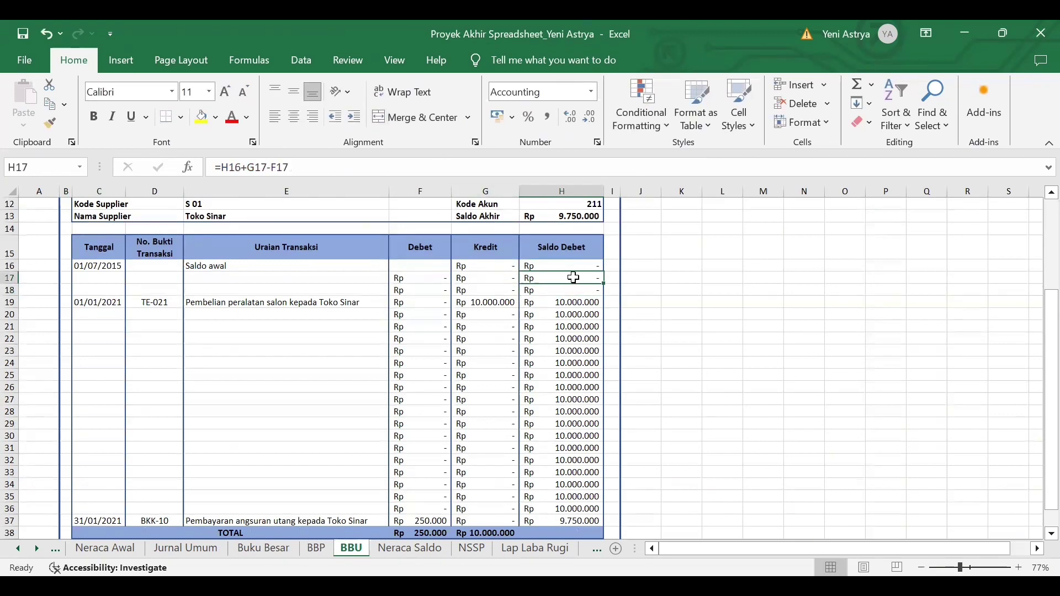
{"action": "left_click", "coordinate": [696, 350]}
- Open the Neraca Saldo sheet and inspect the Cek Saldo formula in D6
{"action": "left_click", "coordinate": [421, 548]}
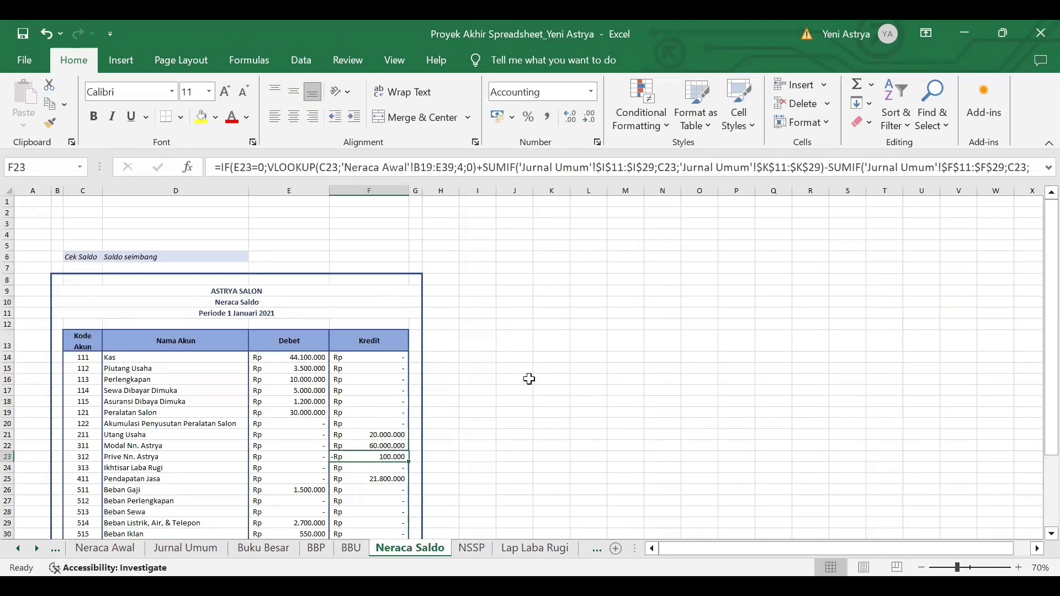
{"action": "scroll", "coordinate": [529, 379], "scroll_direction": "down", "scroll_amount": 2}
{"action": "scroll", "coordinate": [529, 378], "scroll_direction": "up", "scroll_amount": 1}
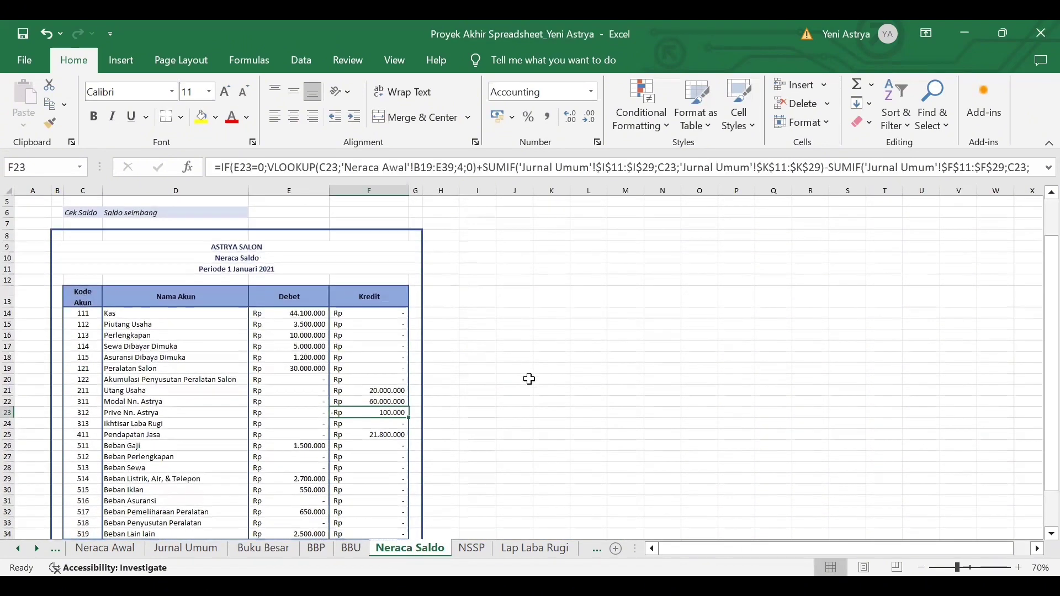
{"action": "left_click", "coordinate": [79, 214]}
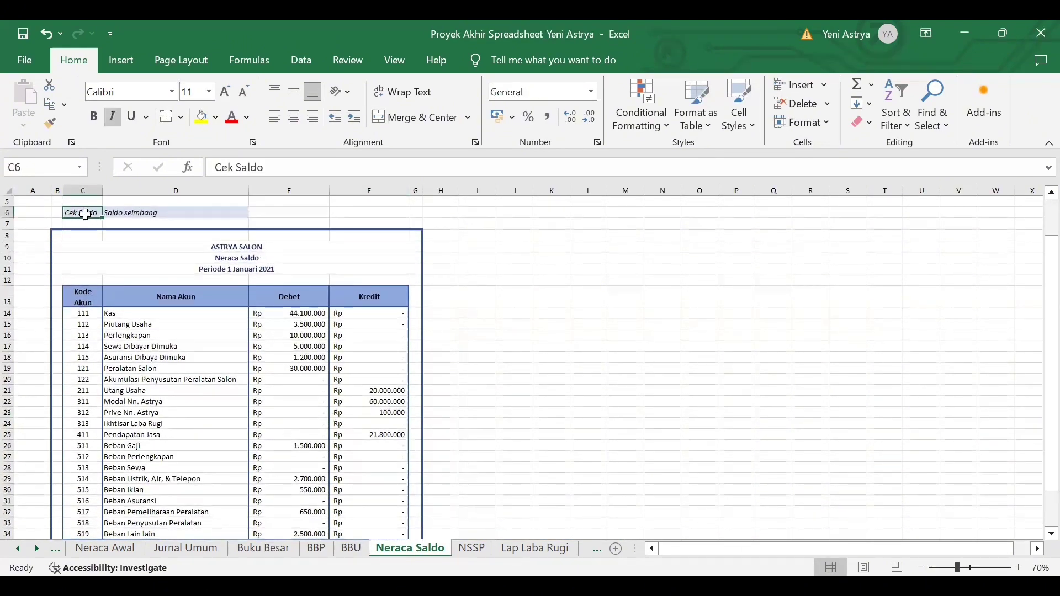
{"action": "left_click", "coordinate": [137, 213]}
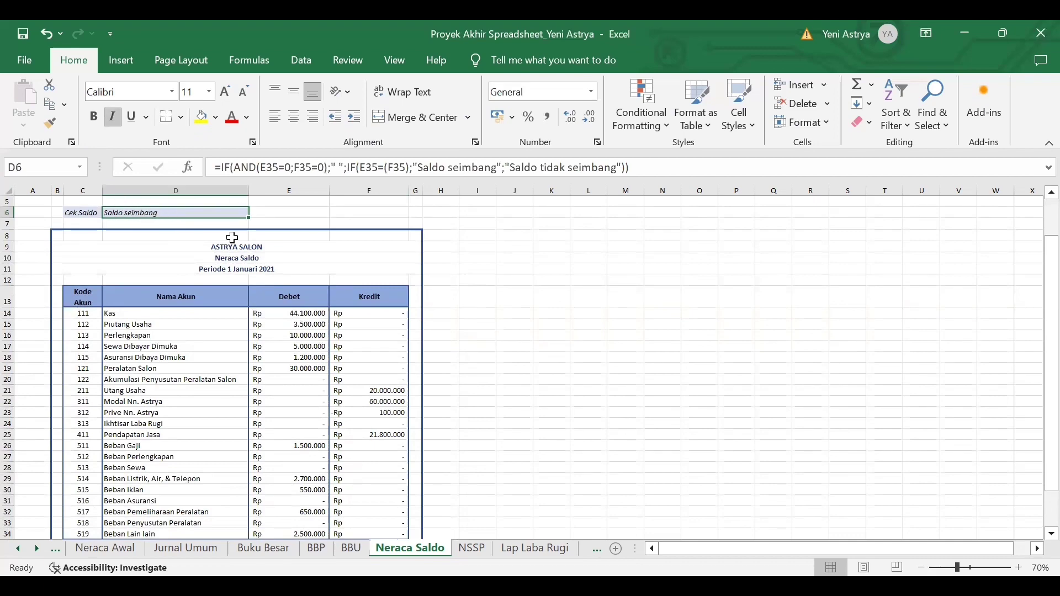
{"action": "scroll", "coordinate": [284, 379], "scroll_direction": "up", "scroll_amount": 3}
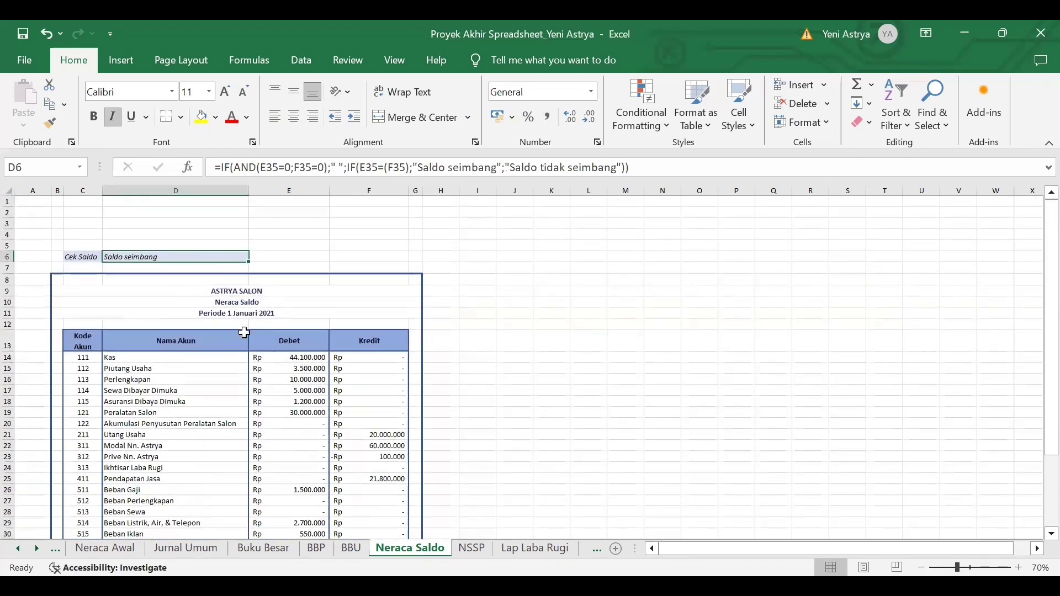
{"action": "left_click", "coordinate": [637, 165]}
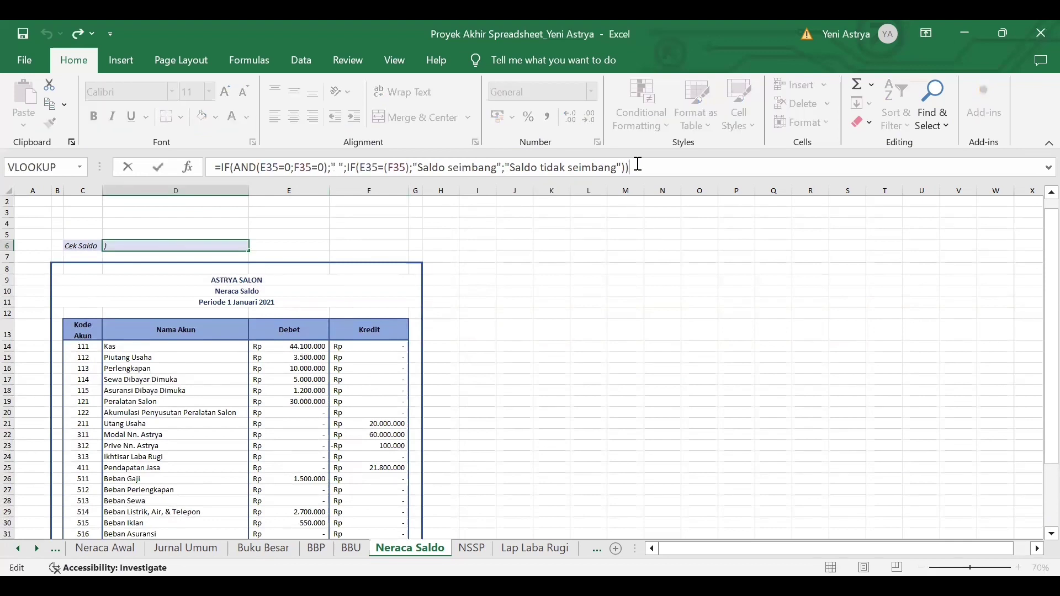
{"action": "key", "text": "Return"}
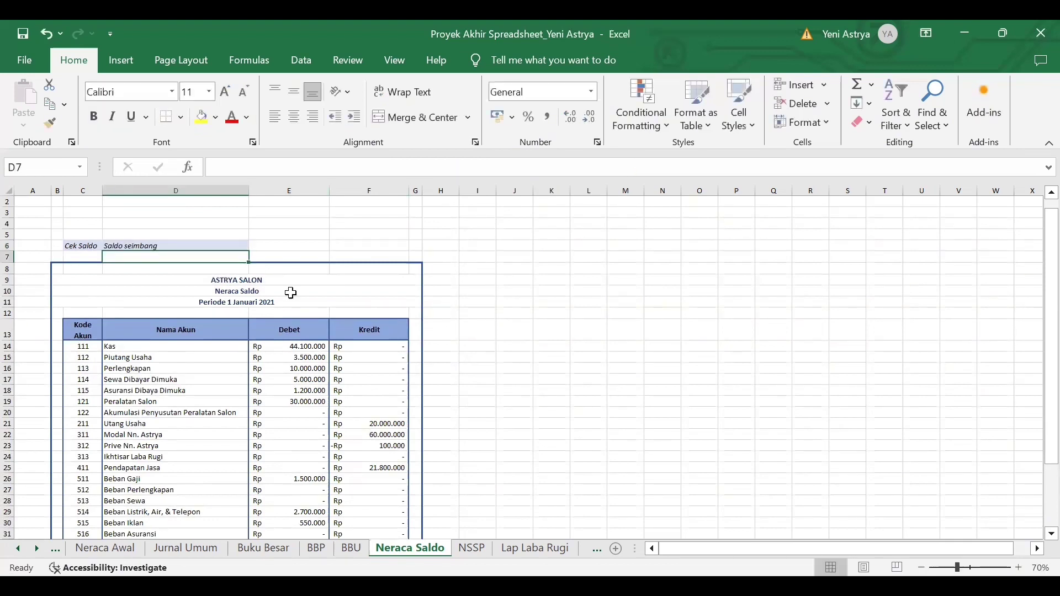
- Inspect the trial balance title rows, the Periode formula in B11 and the column headings in row 13
{"action": "left_click", "coordinate": [222, 279]}
{"action": "left_click", "coordinate": [218, 292]}
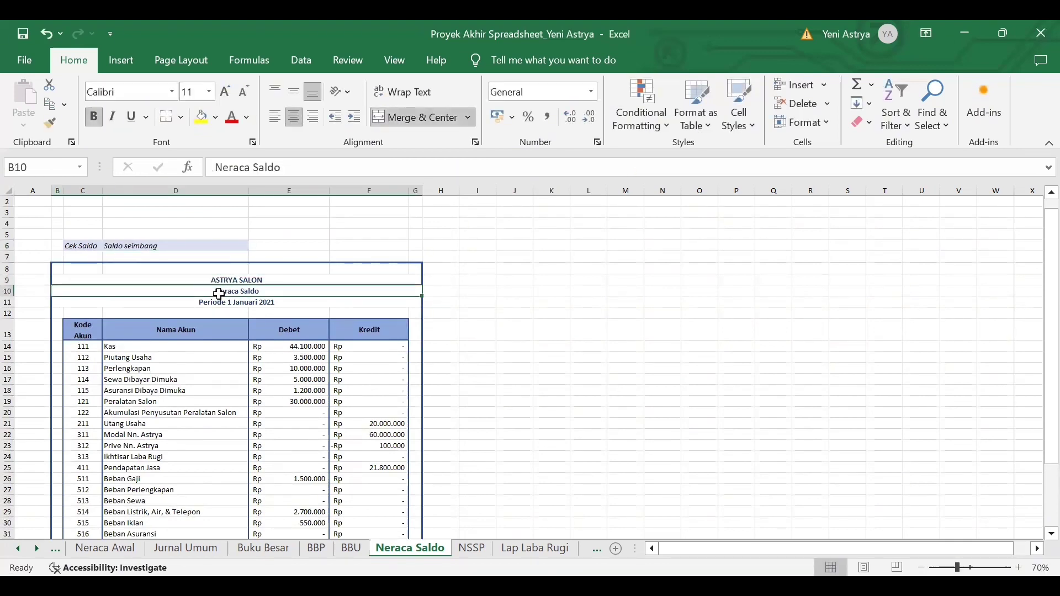
{"action": "left_click", "coordinate": [220, 304]}
{"action": "scroll", "coordinate": [195, 350], "scroll_direction": "down", "scroll_amount": 2}
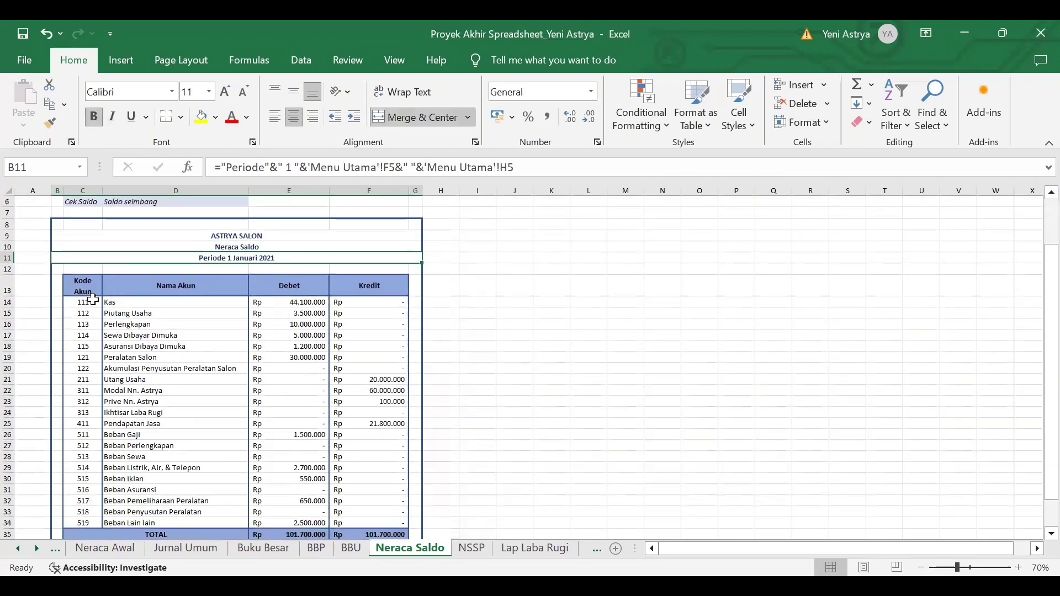
{"action": "left_click_drag", "start_coordinate": [81, 285], "coordinate": [359, 286]}
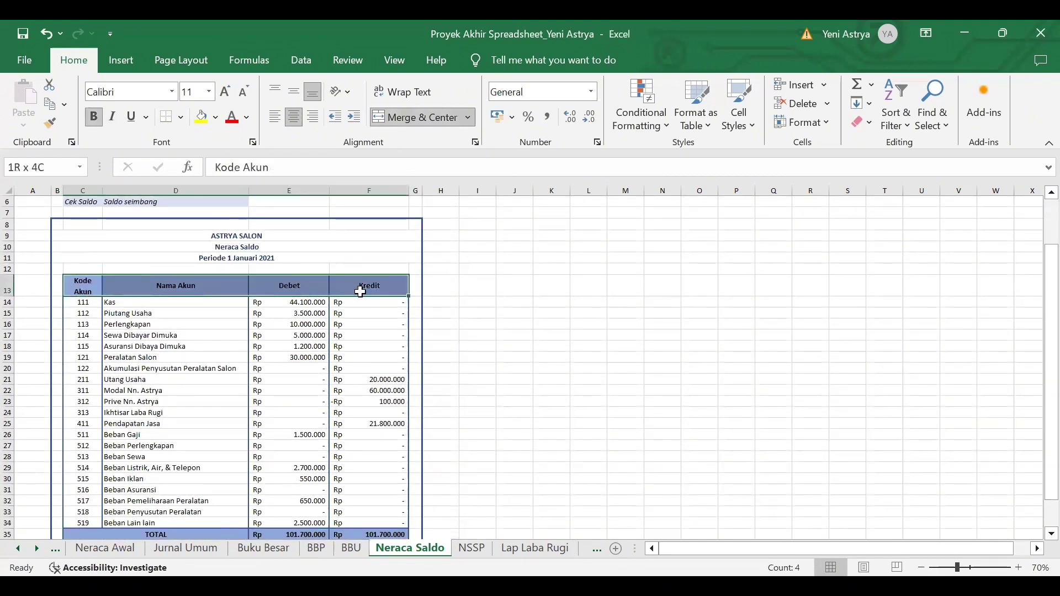
- Examine the Kode Akun and Nama Akun columns in rows 14 to 34 and the Daftar Akun link in C14
{"action": "left_click", "coordinate": [125, 338]}
{"action": "left_click_drag", "start_coordinate": [83, 304], "coordinate": [166, 521]}
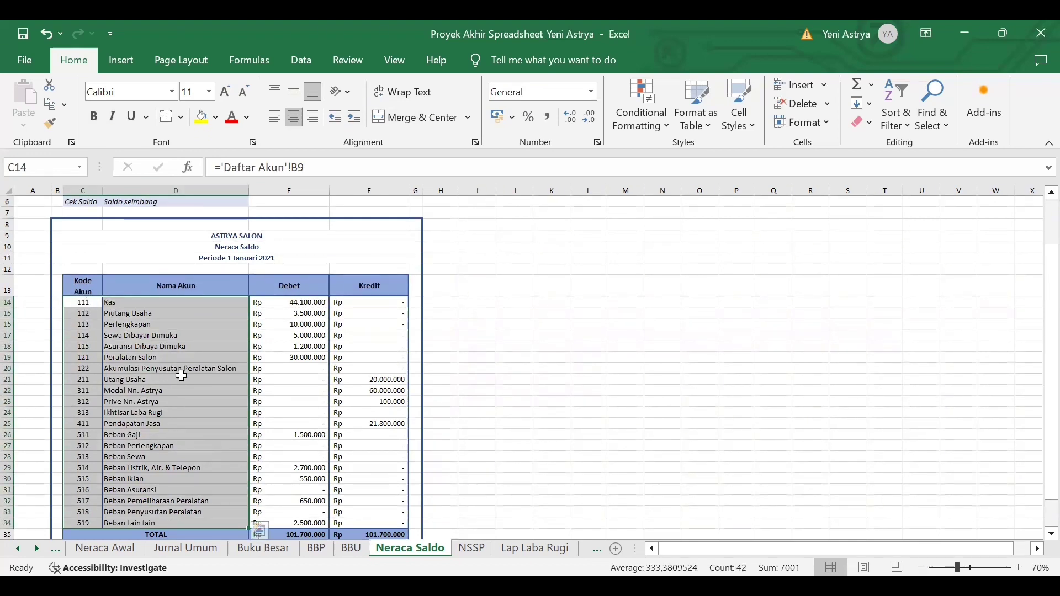
{"action": "left_click", "coordinate": [304, 169]}
{"action": "key", "text": "Return"}
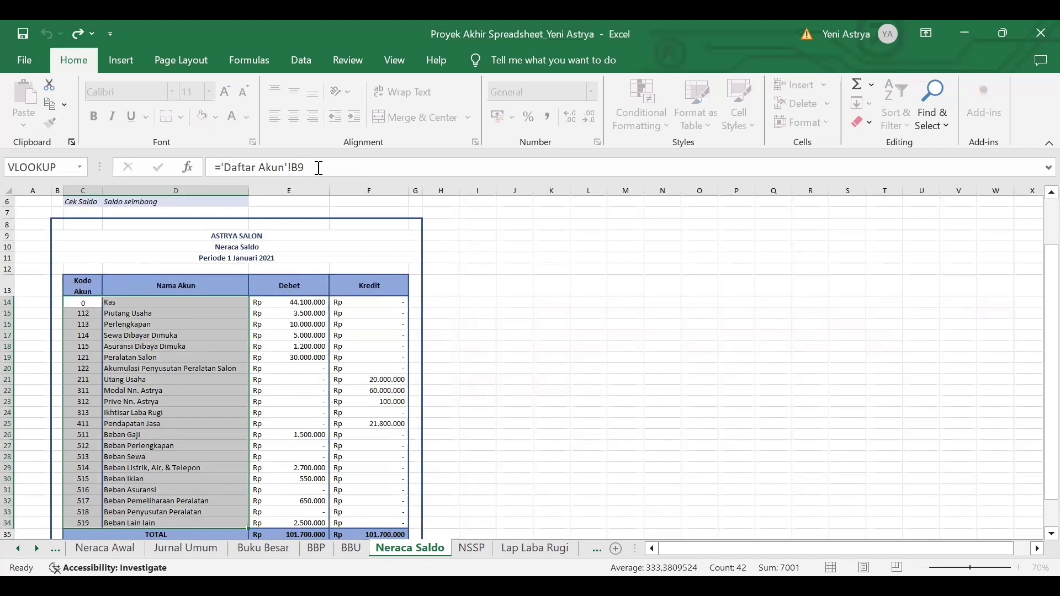
{"action": "left_click", "coordinate": [169, 357]}
{"action": "left_click_drag", "start_coordinate": [83, 302], "coordinate": [143, 525]}
- Check the source account list on the Daftar Akun sheet, and return to Neraca Saldo
{"action": "left_click", "coordinate": [18, 549]}
{"action": "left_click", "coordinate": [18, 548]}
{"action": "left_click", "coordinate": [18, 549]}
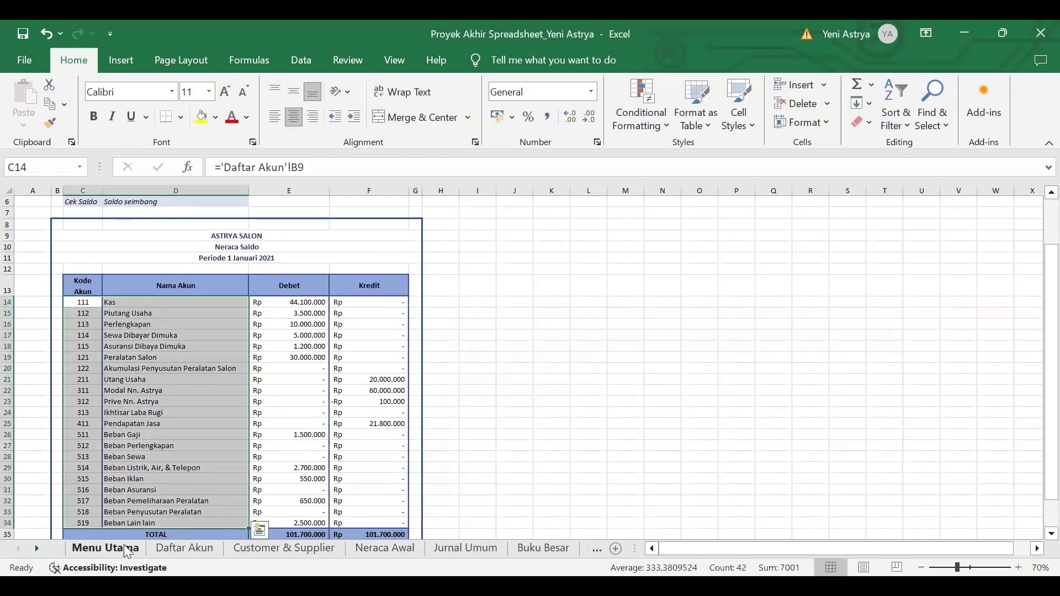
{"action": "left_click", "coordinate": [163, 550]}
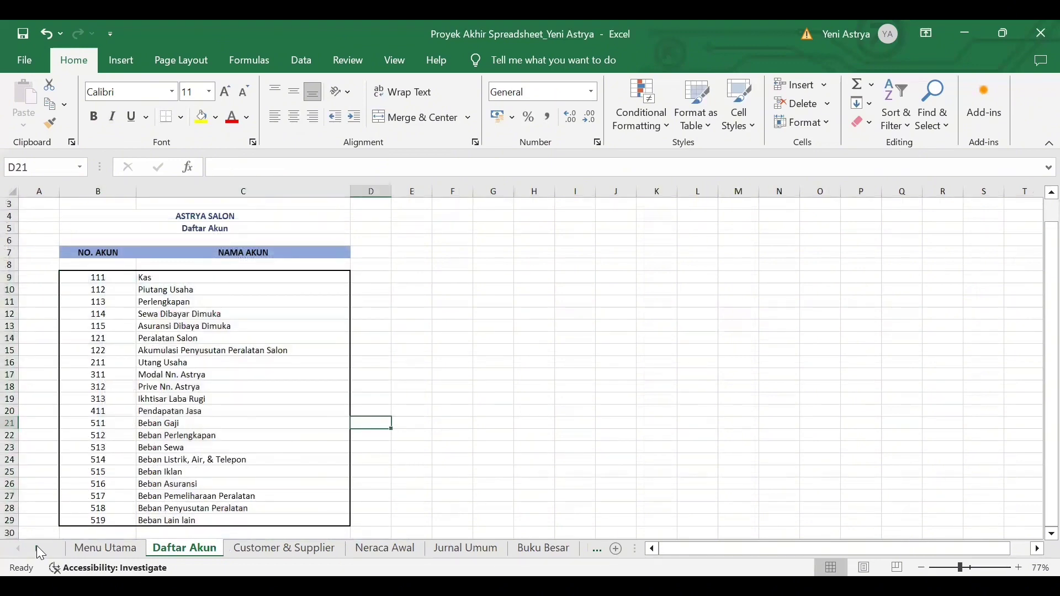
{"action": "left_click", "coordinate": [36, 549]}
{"action": "left_click", "coordinate": [37, 548]}
{"action": "left_click", "coordinate": [36, 548]}
{"action": "left_click", "coordinate": [398, 549]}
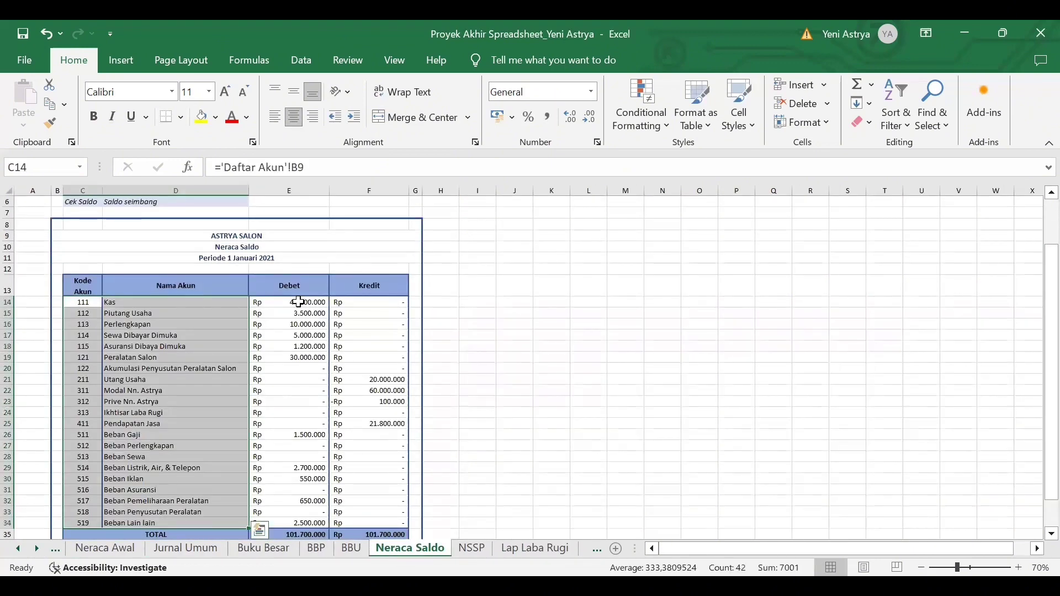
- Inspect the Debet formula for Kas in E14, including its OR, VLOOKUP and SUMIF parts
{"action": "left_click", "coordinate": [299, 302]}
{"action": "left_click", "coordinate": [355, 306]}
{"action": "left_click", "coordinate": [319, 301]}
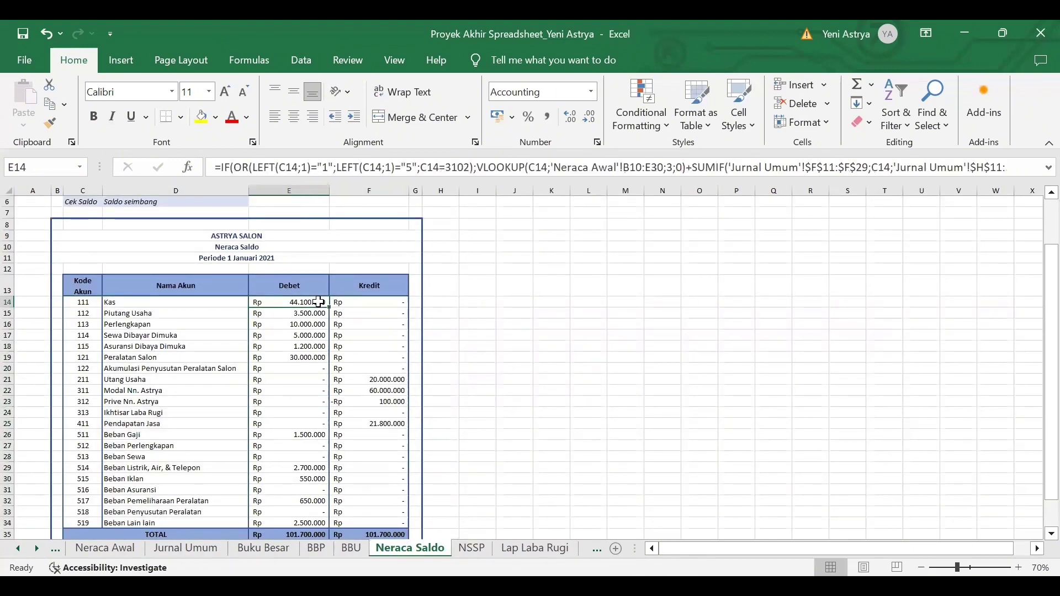
{"action": "left_click", "coordinate": [225, 166]}
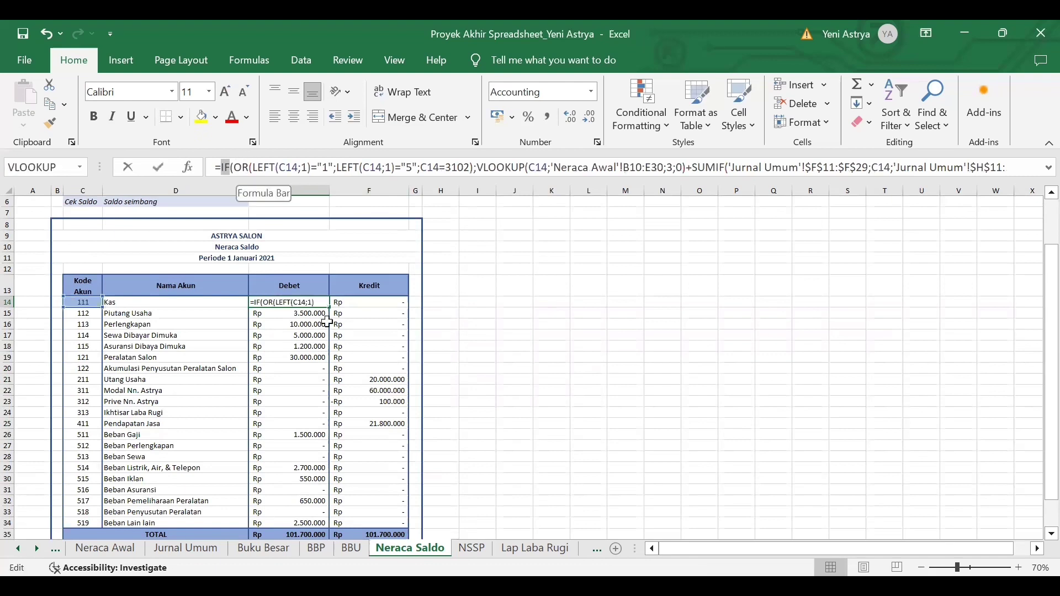
{"action": "double_click", "coordinate": [313, 302]}
{"action": "left_click", "coordinate": [322, 300]}
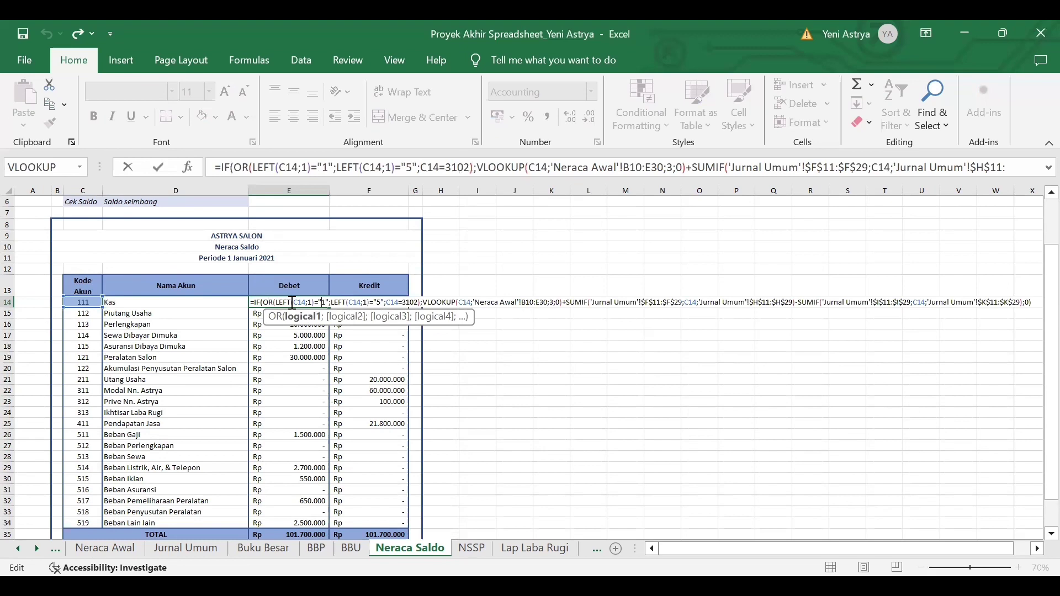
{"action": "key", "text": "Return"}
- Inspect the Kredit formula for Kas in F14 that combines IF, VLOOKUP and SUMIF
{"action": "left_click", "coordinate": [353, 302]}
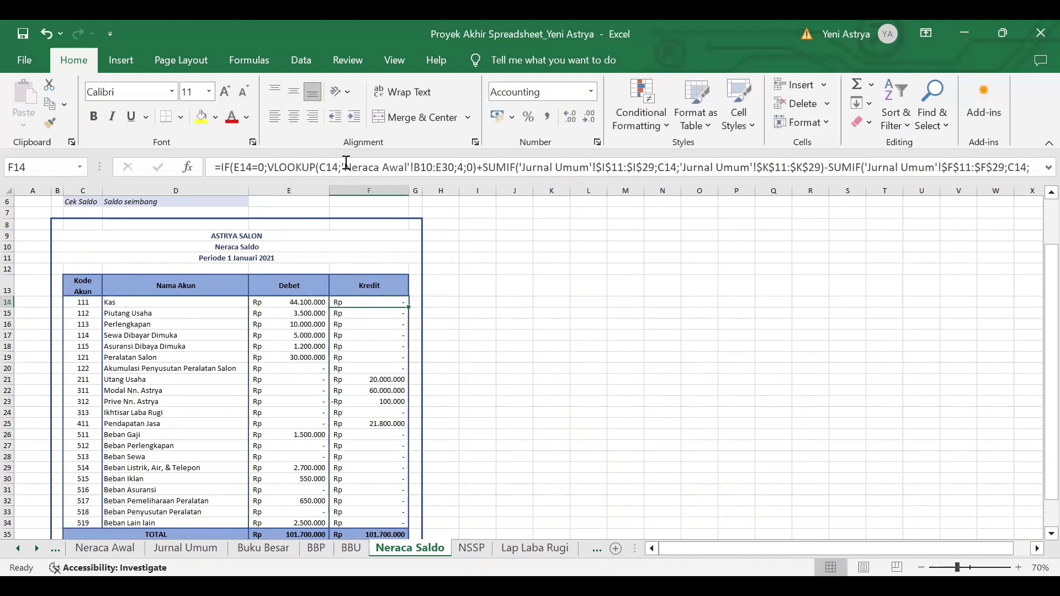
{"action": "left_click", "coordinate": [340, 167]}
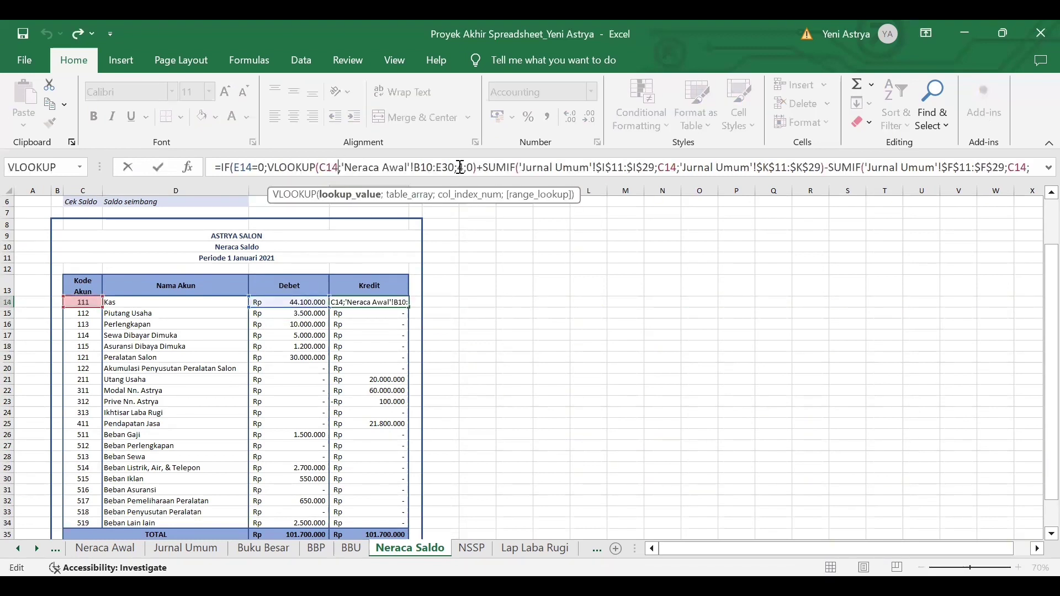
{"action": "key", "text": "Return"}
{"action": "left_click", "coordinate": [312, 313]}
- Inspect the SUM formulas behind the Debet and Kredit totals in the TOTAL row of Neraca Saldo
{"action": "scroll", "coordinate": [297, 488], "scroll_direction": "down", "scroll_amount": 1}
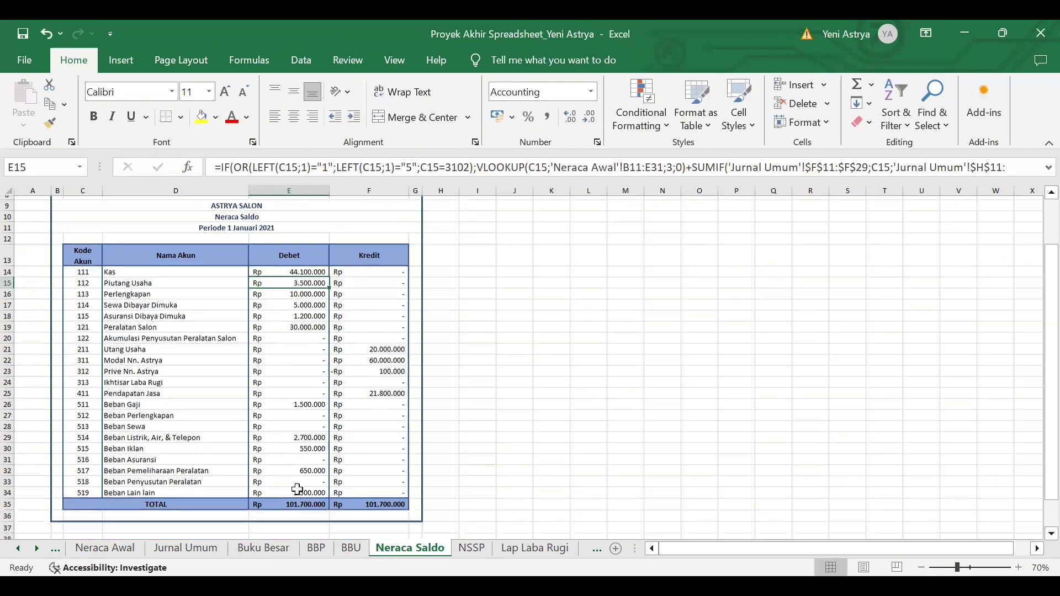
{"action": "left_click", "coordinate": [182, 500]}
{"action": "key", "text": "Right"}
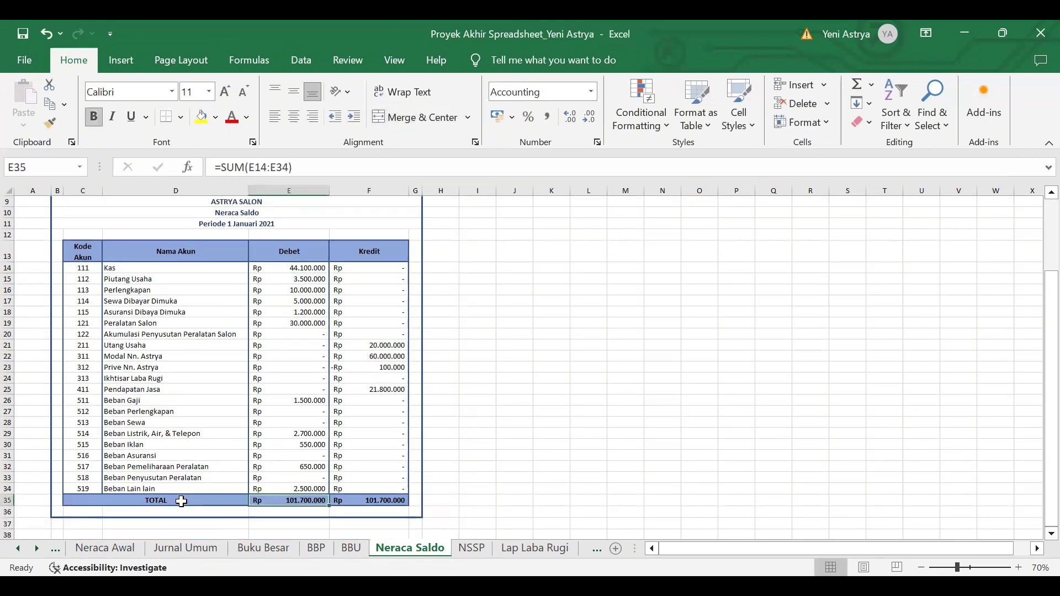
{"action": "left_click", "coordinate": [355, 170]}
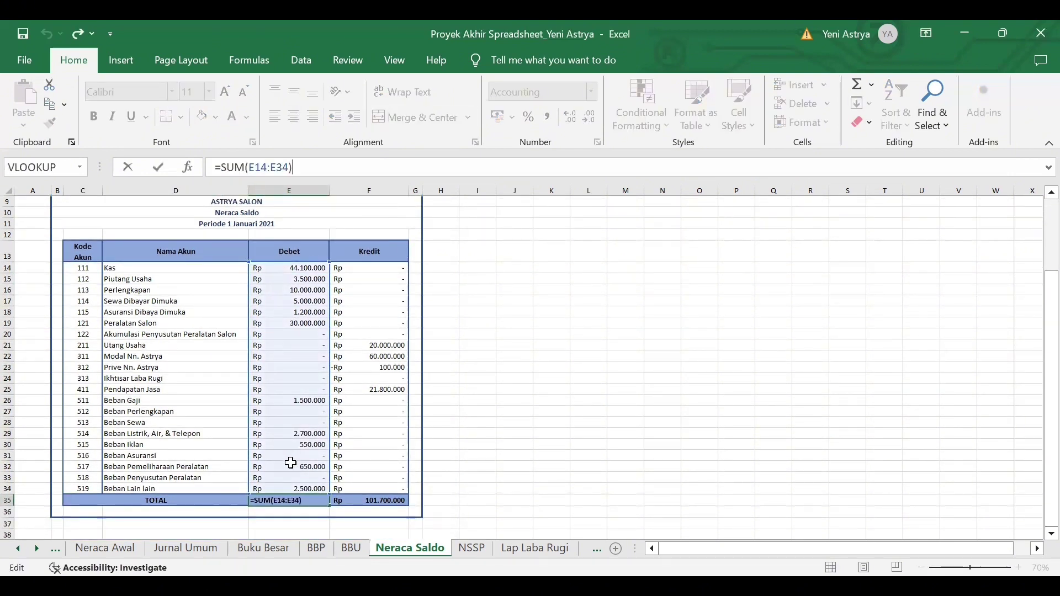
{"action": "key", "text": "Return"}
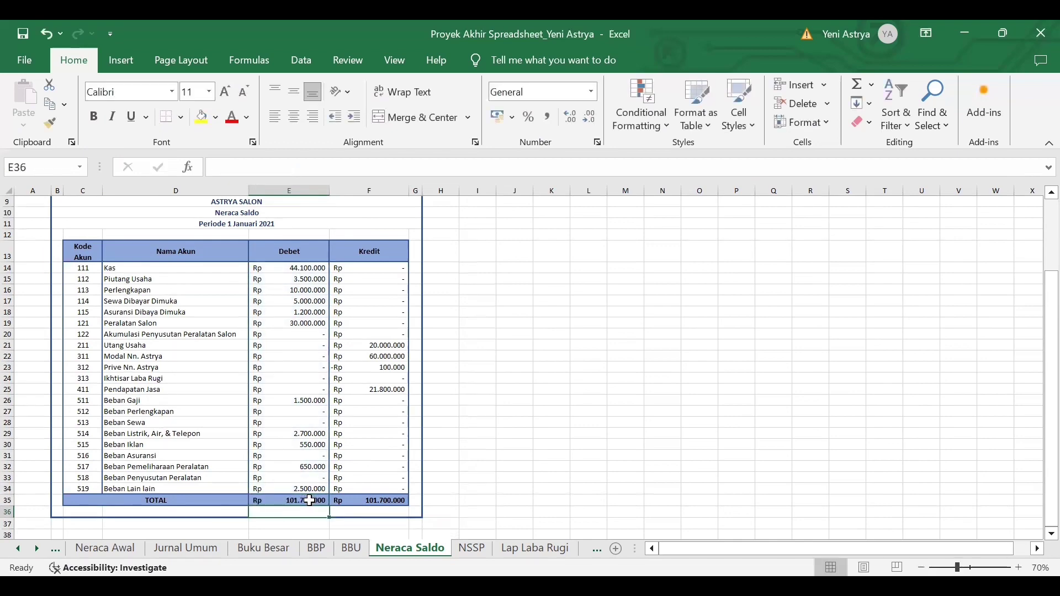
{"action": "left_click", "coordinate": [368, 500]}
{"action": "left_click", "coordinate": [319, 498]}
{"action": "scroll", "coordinate": [485, 401], "scroll_direction": "up", "scroll_amount": 1}
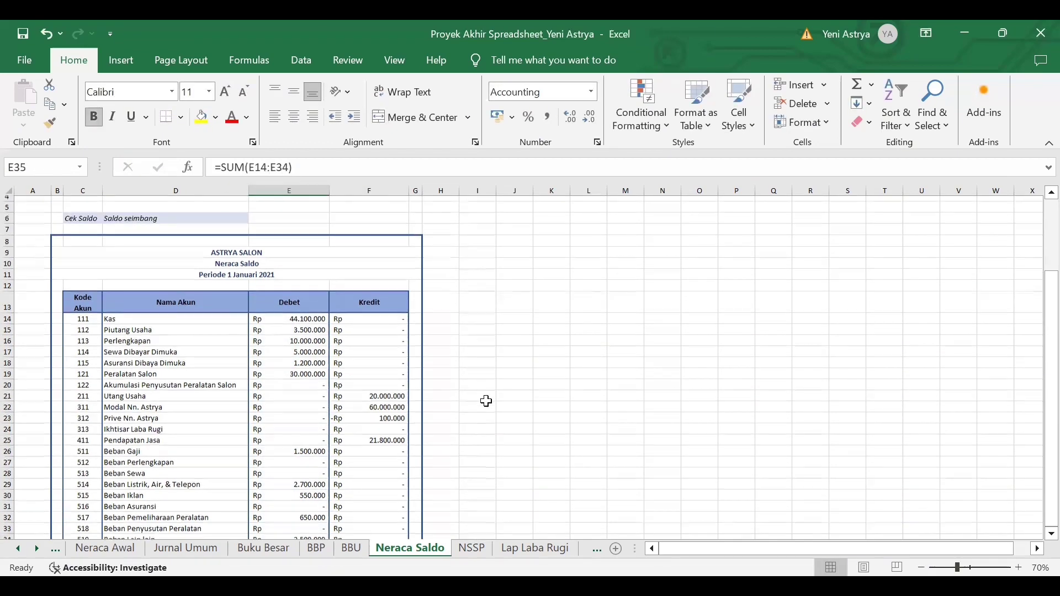
{"action": "scroll", "coordinate": [485, 400], "scroll_direction": "down", "scroll_amount": 1}
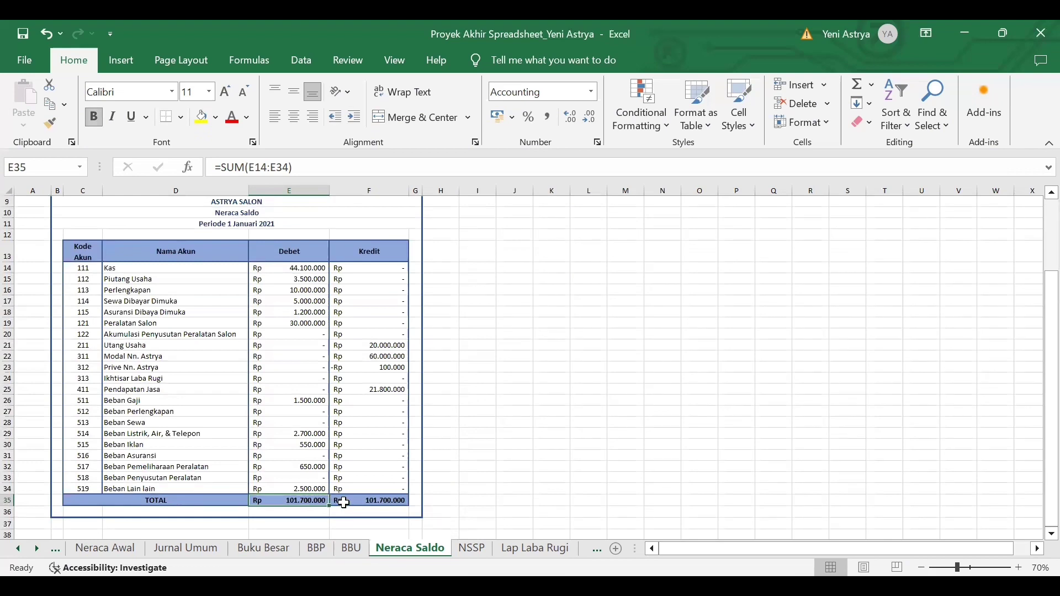
{"action": "left_click_drag", "start_coordinate": [343, 502], "coordinate": [156, 500]}
{"action": "left_click", "coordinate": [584, 332]}
- Inspect the Cek Saldo formula in D6 that compares totals E35 and F35 using IF and AND
{"action": "scroll", "coordinate": [583, 333], "scroll_direction": "up", "scroll_amount": 3}
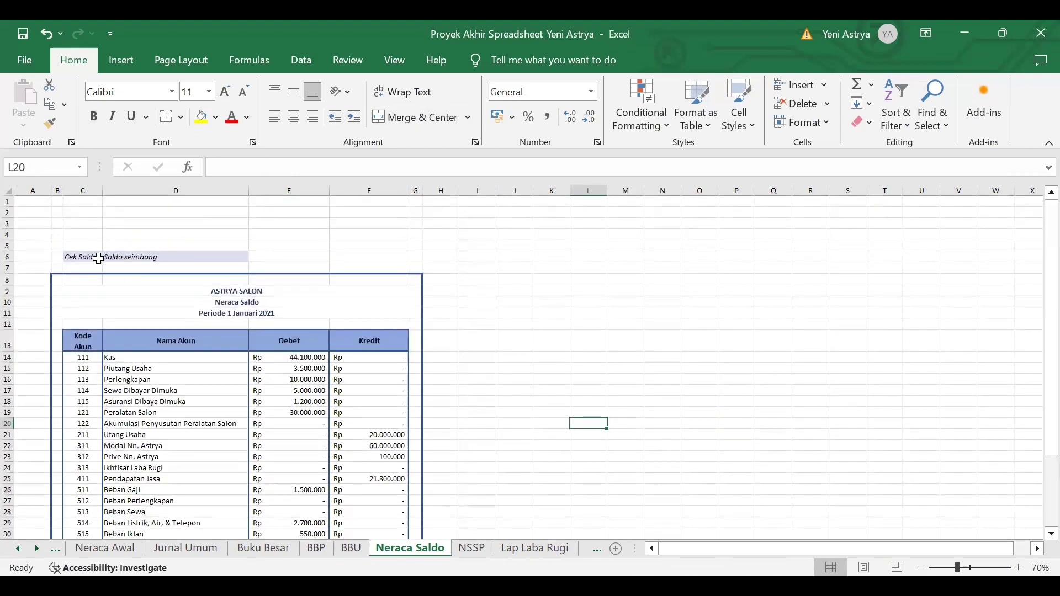
{"action": "left_click", "coordinate": [99, 258]}
{"action": "left_click", "coordinate": [126, 257]}
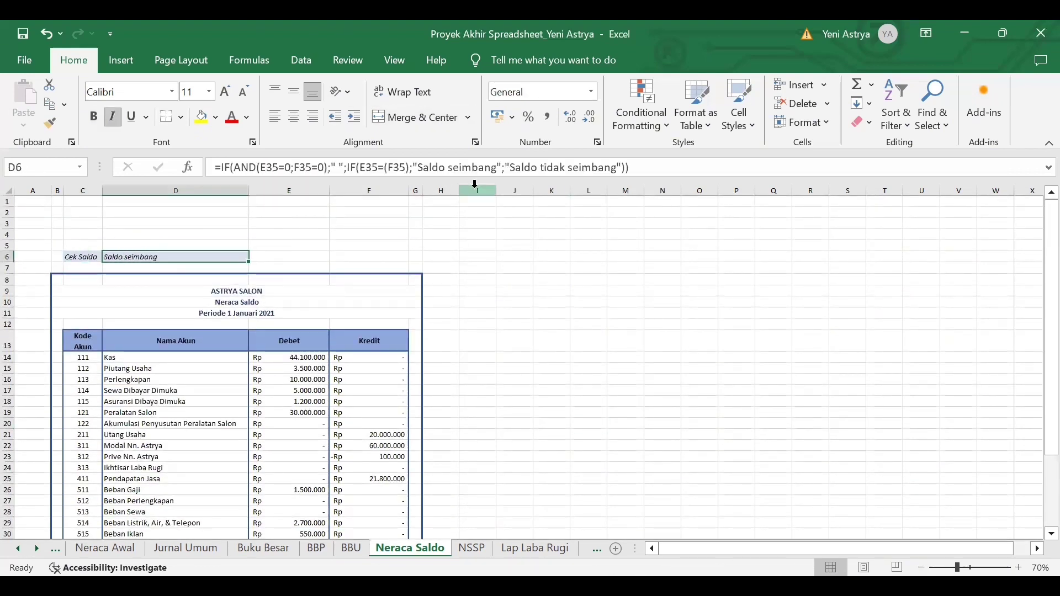
{"action": "left_click", "coordinate": [638, 167]}
{"action": "key", "text": "Return"}
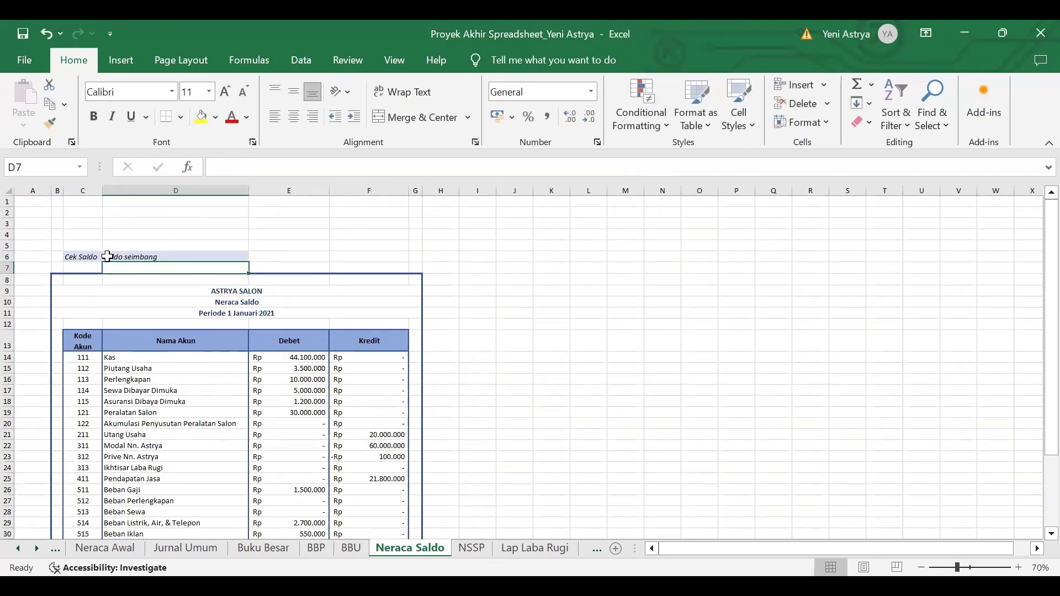
{"action": "left_click", "coordinate": [118, 257]}
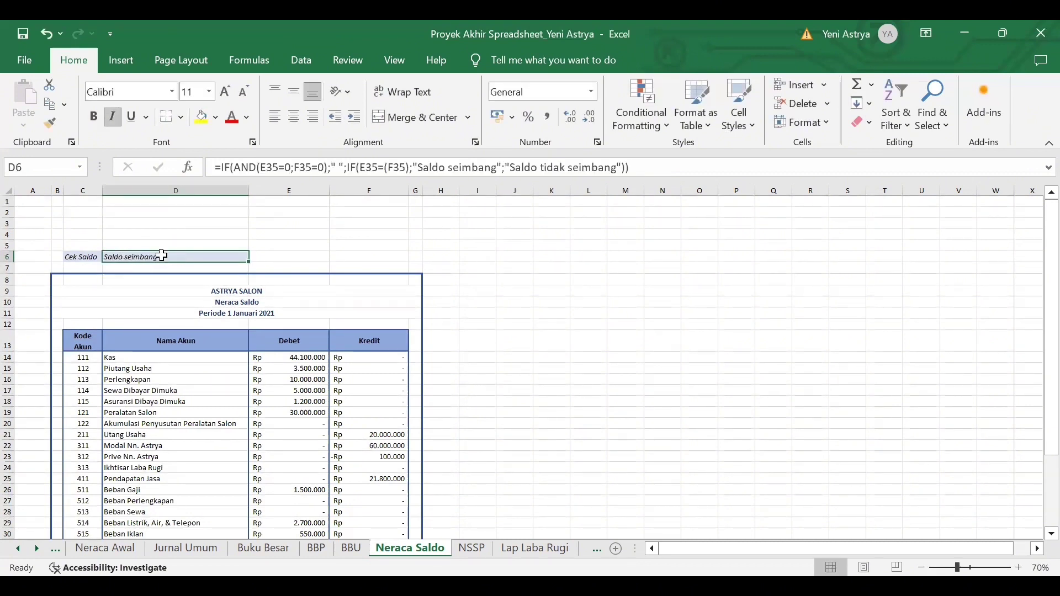
{"action": "left_click", "coordinate": [638, 167]}
{"action": "key", "text": "Return"}
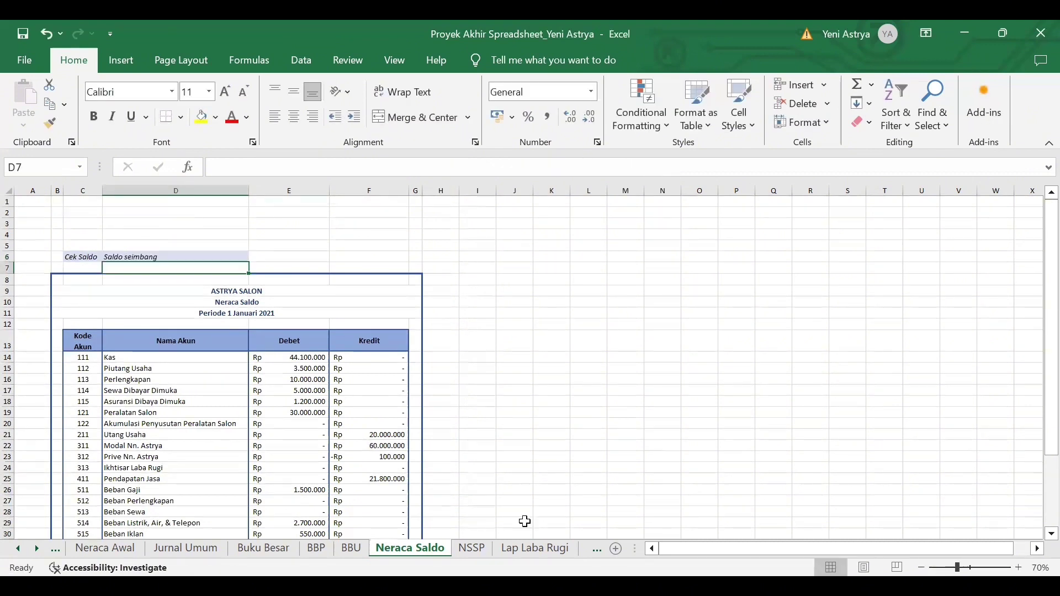
- Open the NSSP sheet and inspect its Cek Saldo formula in D6
{"action": "scroll", "coordinate": [525, 529], "scroll_direction": "down", "scroll_amount": 4}
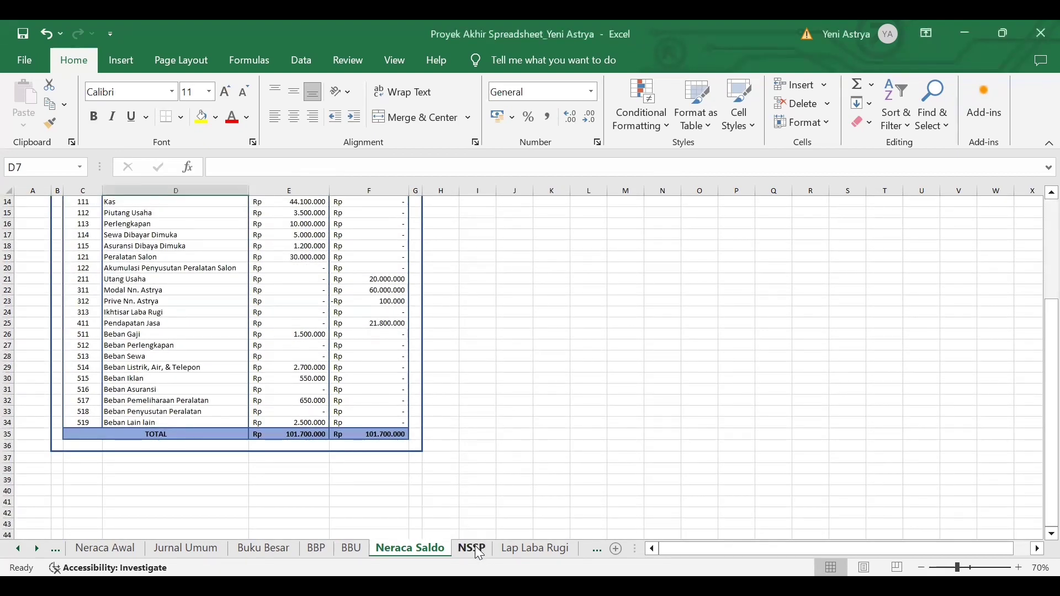
{"action": "left_click", "coordinate": [472, 548]}
{"action": "left_click", "coordinate": [534, 315]}
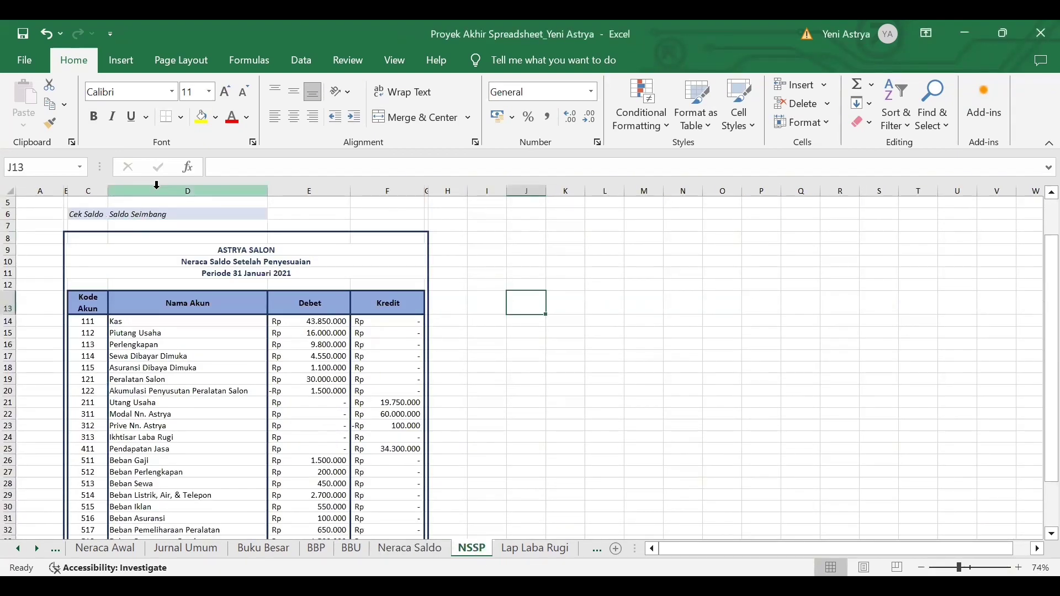
{"action": "left_click", "coordinate": [83, 217]}
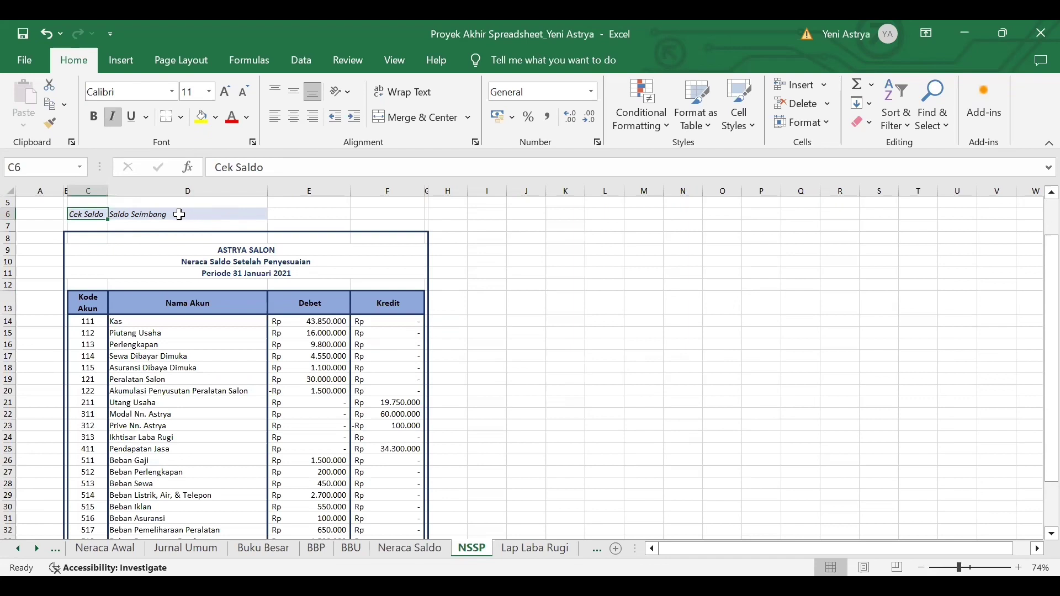
{"action": "left_click", "coordinate": [179, 214]}
{"action": "left_click", "coordinate": [646, 164]}
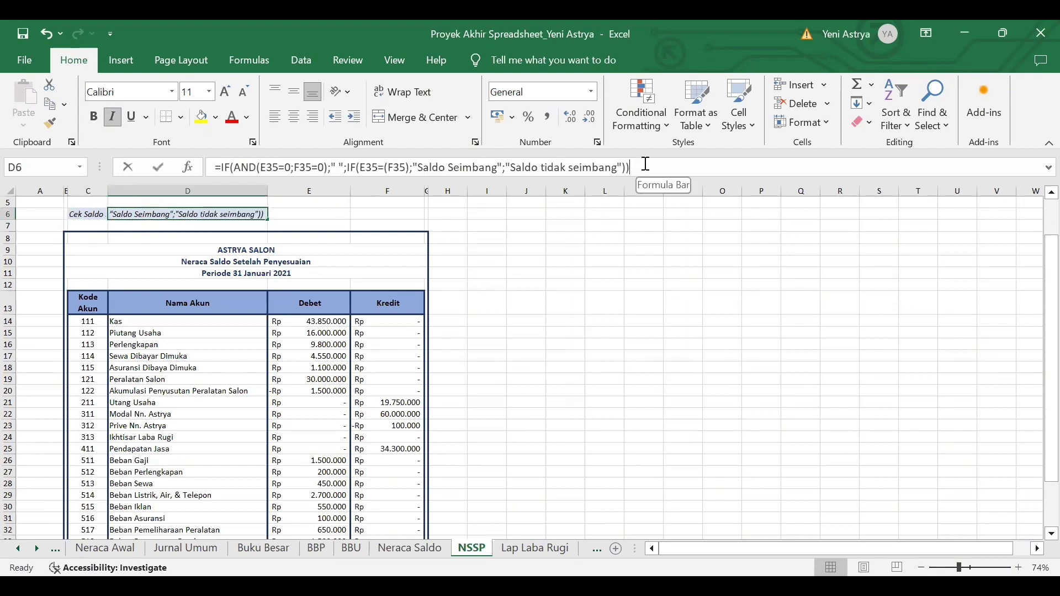
{"action": "key", "text": "Return"}
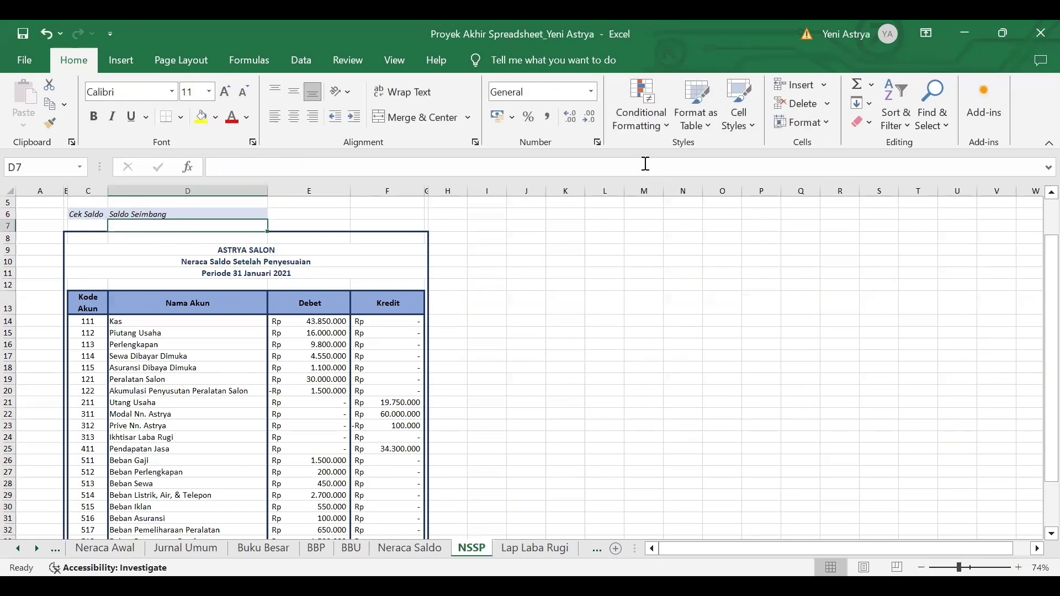
- Examine the NSSP report title rows and the period formula in row 11 that references Menu Utama cells F5 and H5
{"action": "left_click", "coordinate": [232, 250]}
{"action": "left_click", "coordinate": [255, 261]}
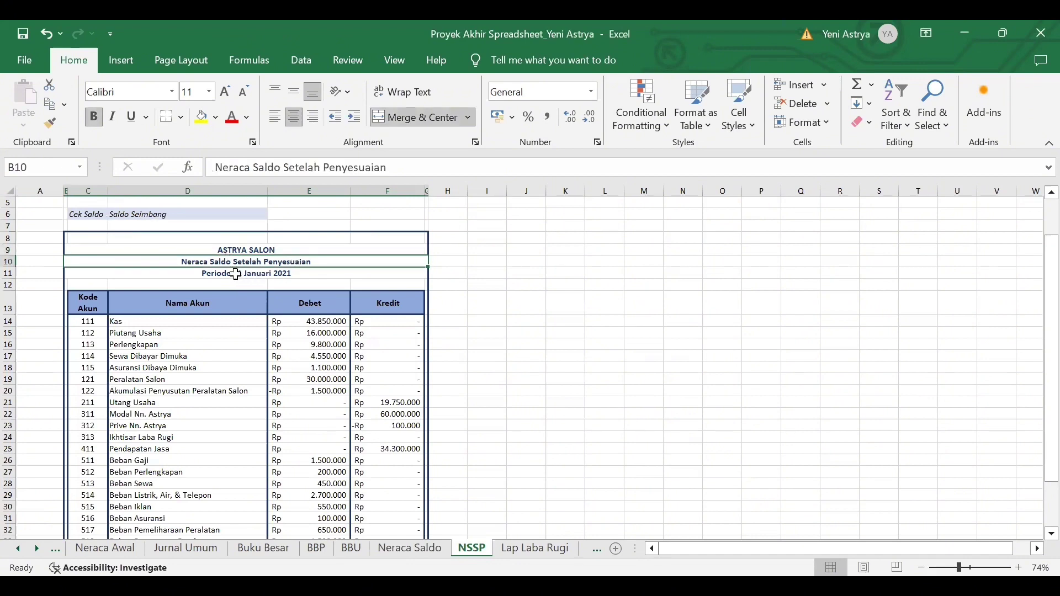
{"action": "left_click", "coordinate": [236, 274]}
{"action": "left_click", "coordinate": [544, 165]}
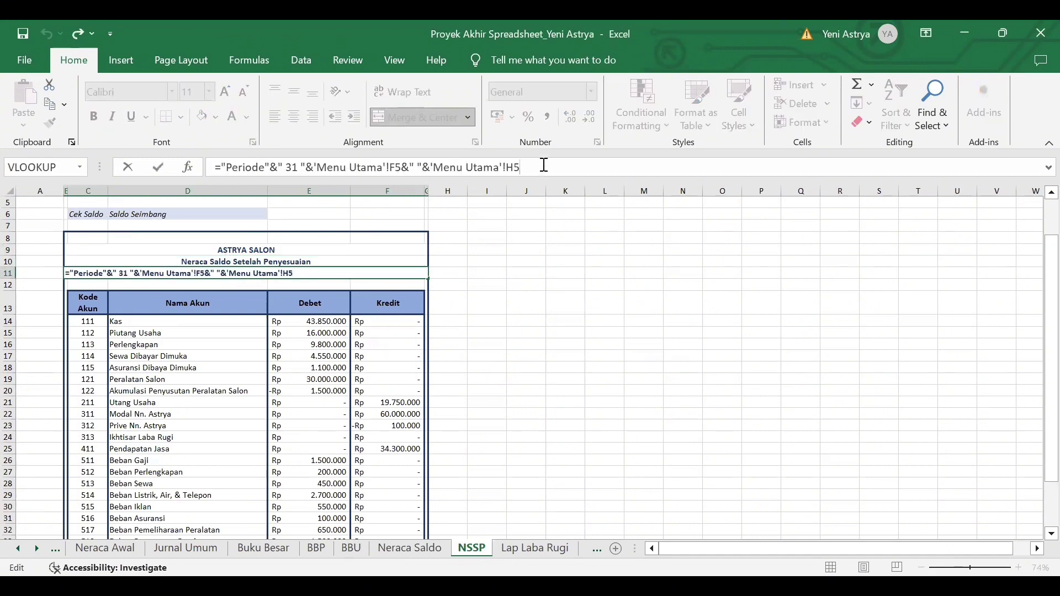
{"action": "key", "text": "Return"}
- Examine the column headers and the Kode Akun and Nama Akun entries in rows 14 to 34, including their Daftar Akun references
{"action": "left_click", "coordinate": [82, 303]}
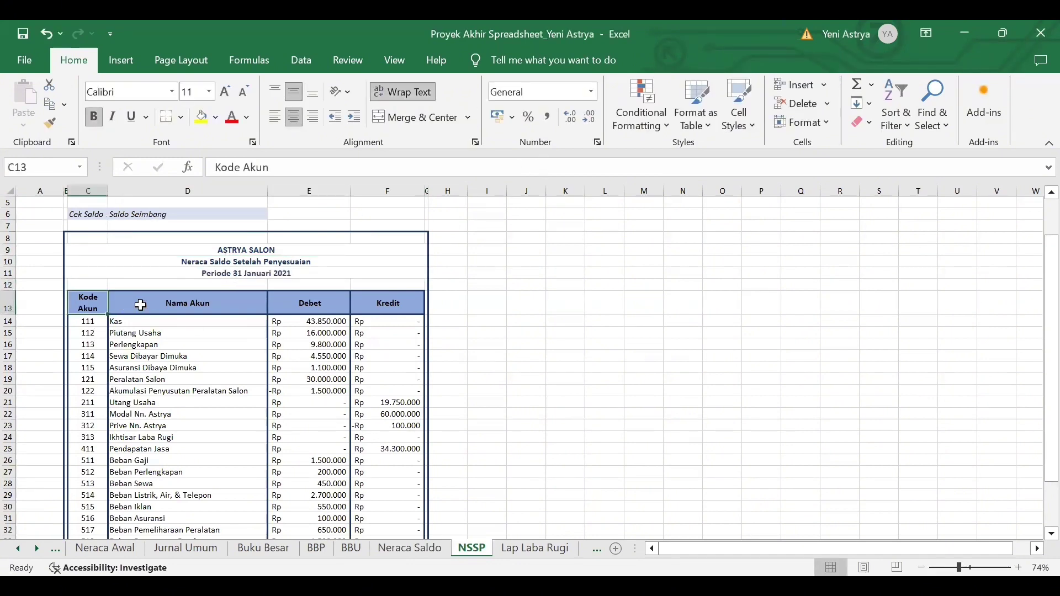
{"action": "key", "text": "Right"}
{"action": "key", "text": "Right"}
{"action": "key", "text": "Right"}
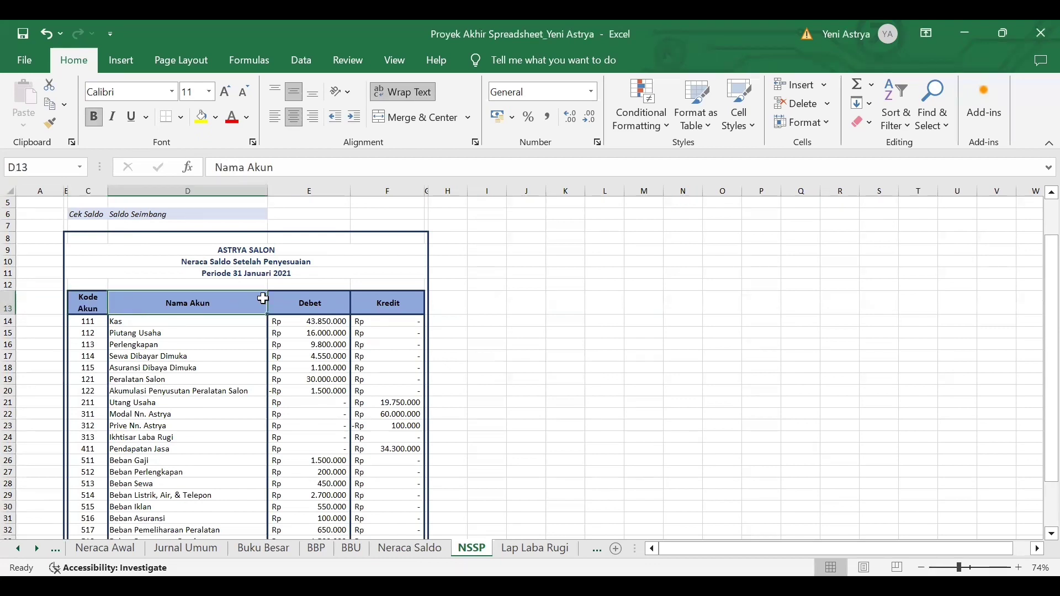
{"action": "left_click_drag", "start_coordinate": [78, 324], "coordinate": [168, 508]}
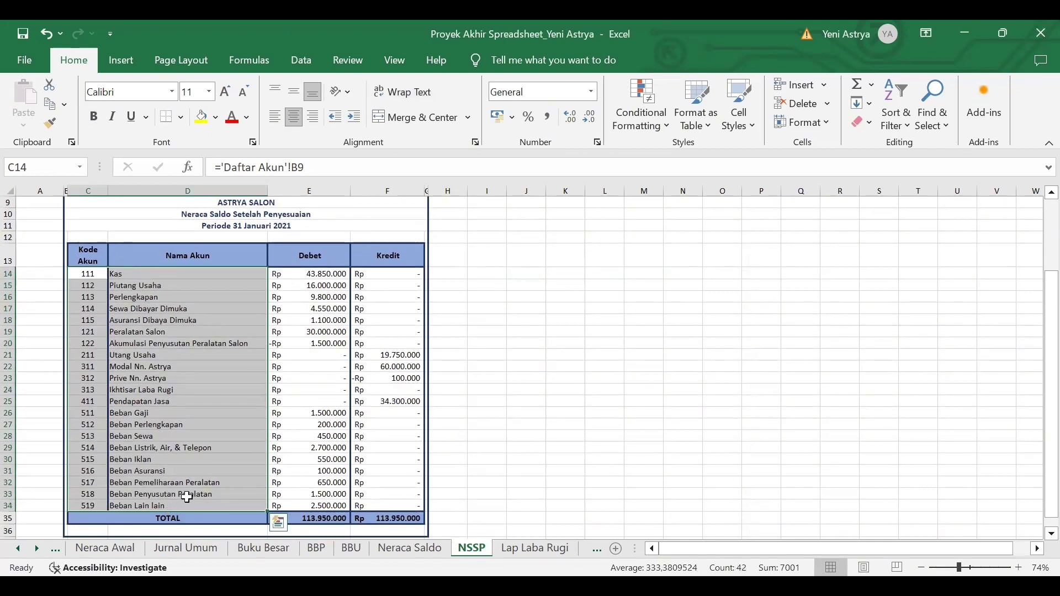
{"action": "left_click", "coordinate": [326, 168]}
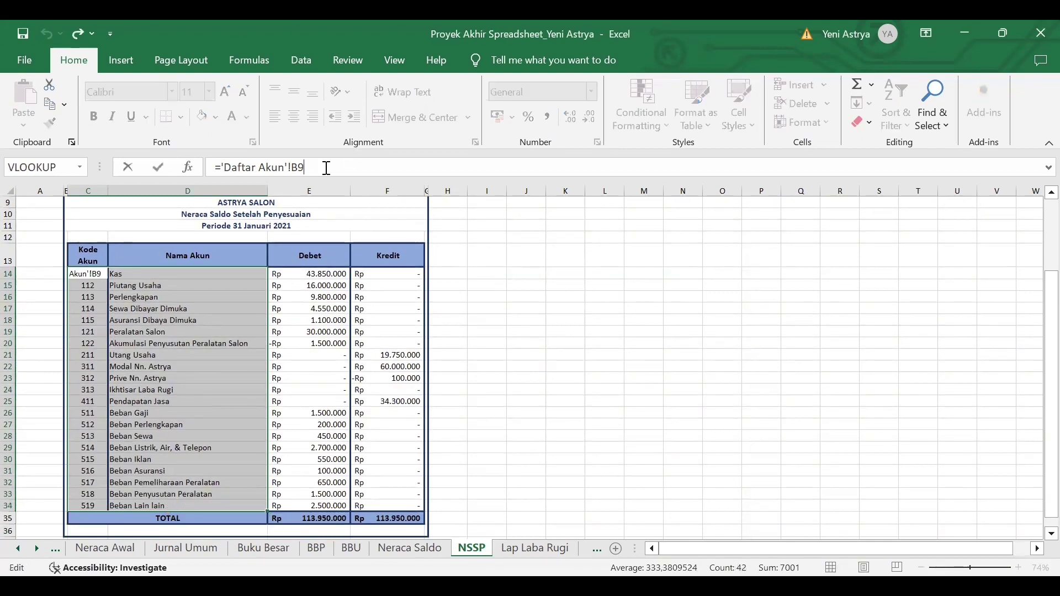
{"action": "key", "text": "Return"}
{"action": "left_click", "coordinate": [209, 320]}
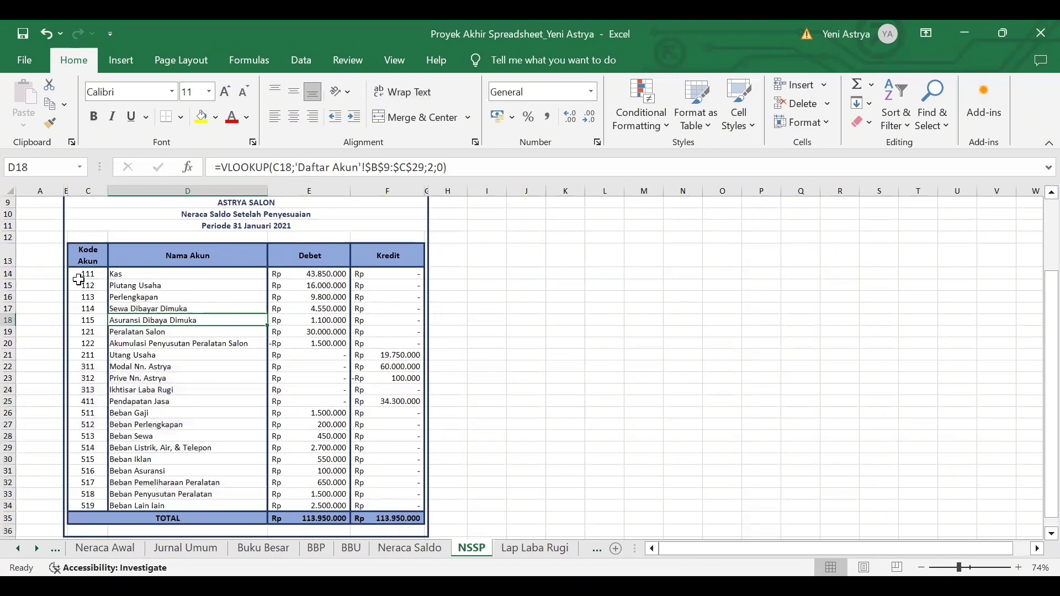
- Review the Debet formula for Kas in E14 and fill it down through E34
{"action": "left_click", "coordinate": [306, 275]}
{"action": "double_click", "coordinate": [310, 276]}
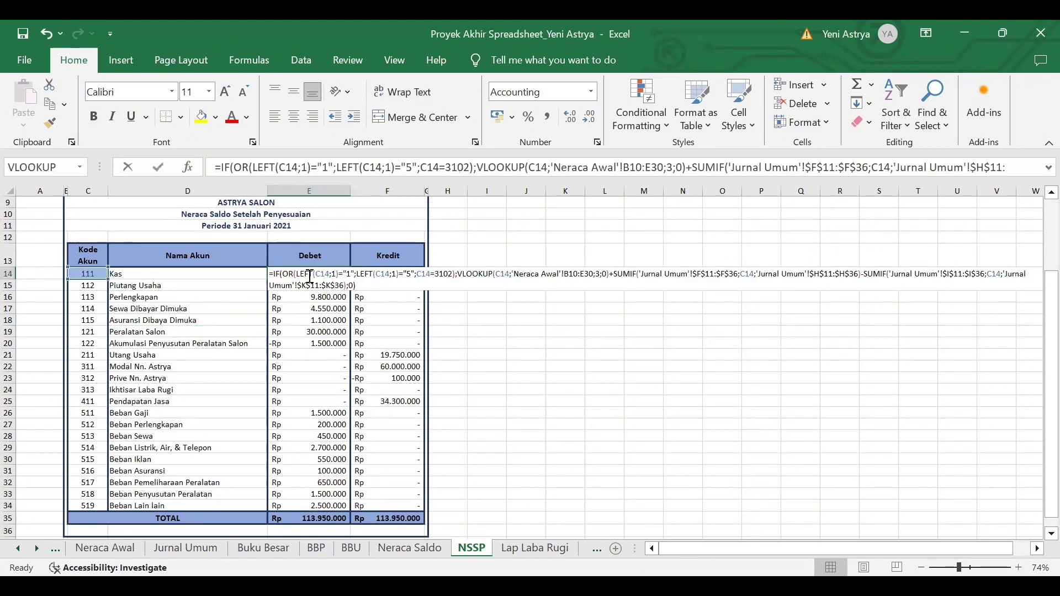
{"action": "key", "text": "Return"}
{"action": "left_click", "coordinate": [346, 276]}
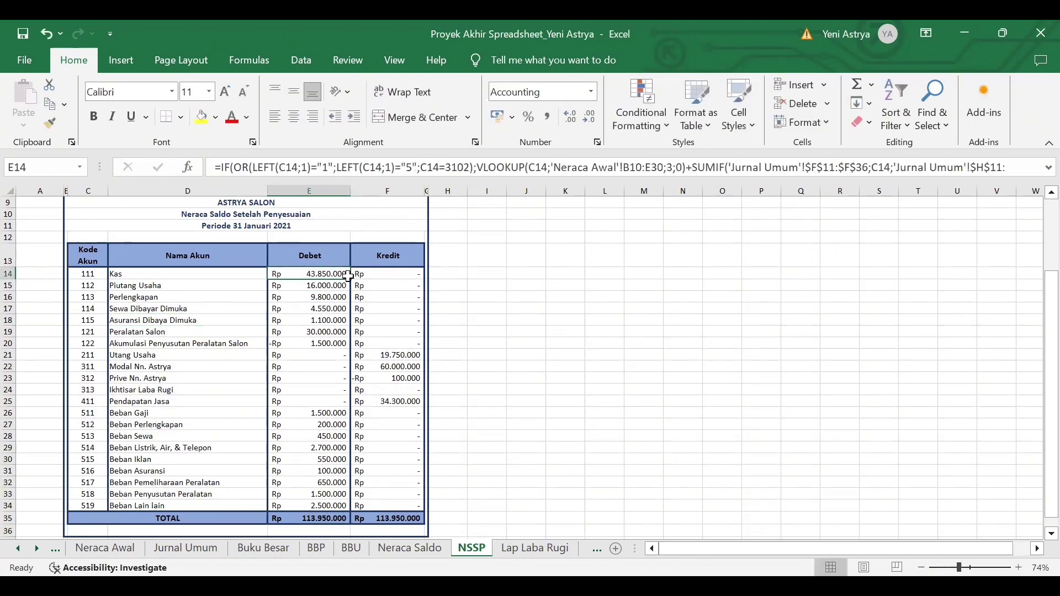
{"action": "left_click_drag", "start_coordinate": [348, 277], "coordinate": [348, 278]}
{"action": "left_click_drag", "start_coordinate": [348, 278], "coordinate": [348, 507]}
- Review the Kredit formula for Kas in F14 and fill it down through F34
{"action": "double_click", "coordinate": [401, 274]}
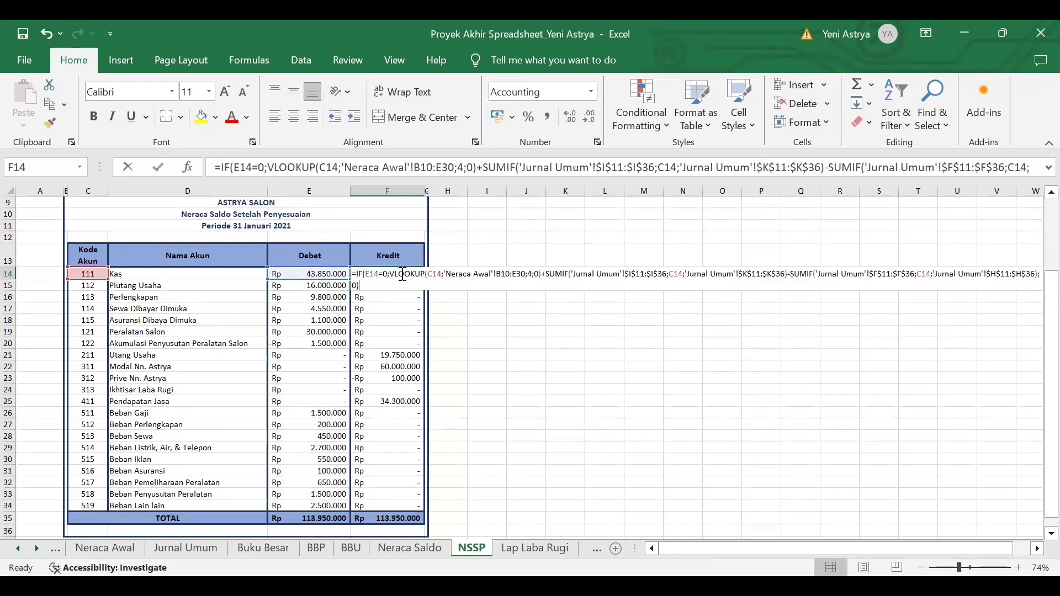
{"action": "key", "text": "Return"}
{"action": "left_click", "coordinate": [390, 258]}
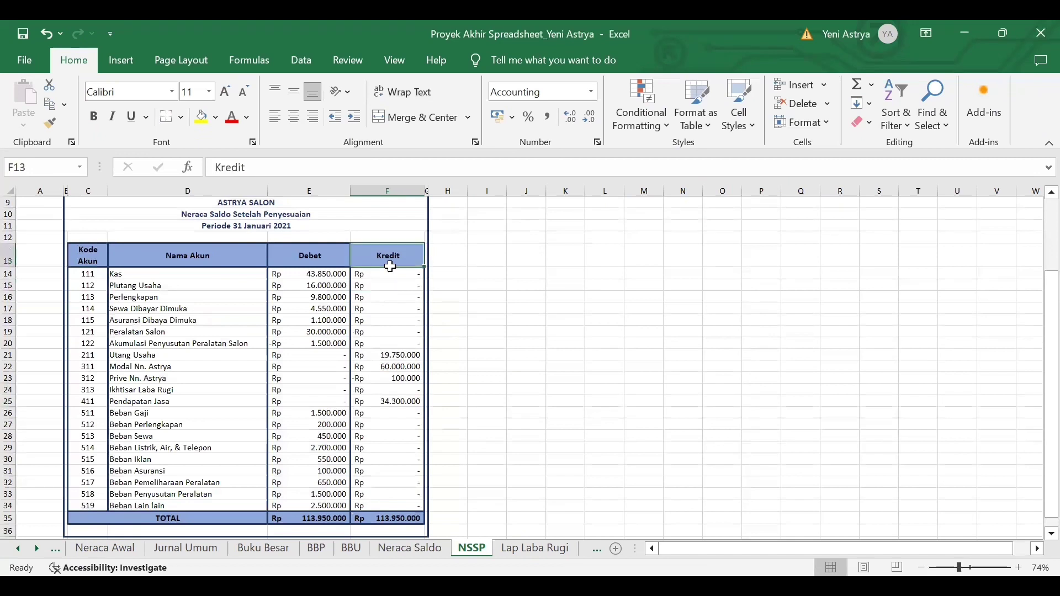
{"action": "left_click", "coordinate": [392, 273]}
{"action": "left_click_drag", "start_coordinate": [425, 278], "coordinate": [409, 506]}
- Inspect the SUM formulas for the Debet total in E35 and the Kredit total in F35 of NSSP
{"action": "left_click", "coordinate": [240, 519]}
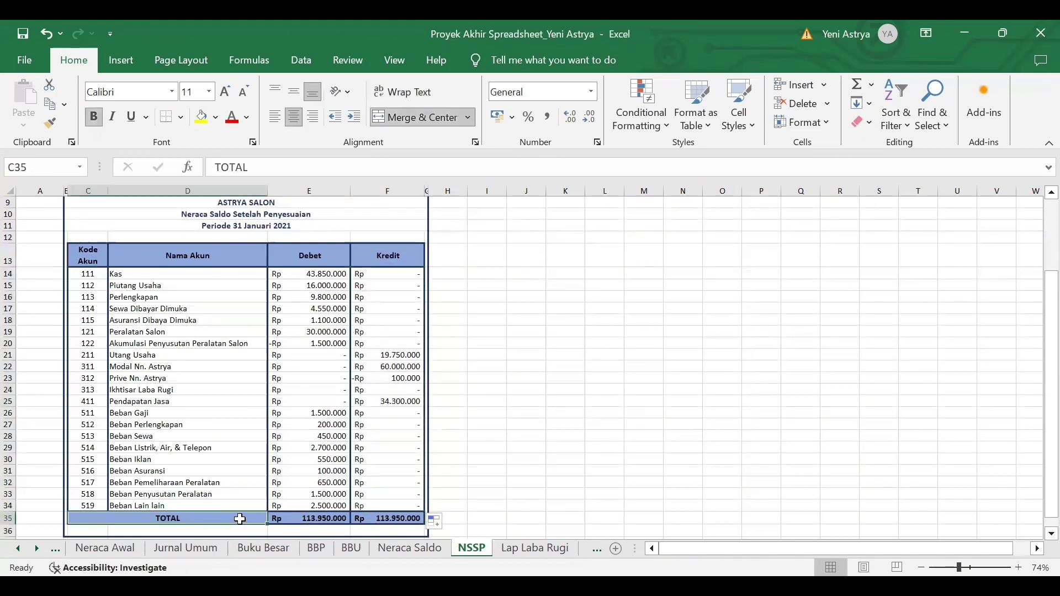
{"action": "left_click", "coordinate": [298, 522]}
{"action": "key", "text": "F2"}
{"action": "key", "text": "Return"}
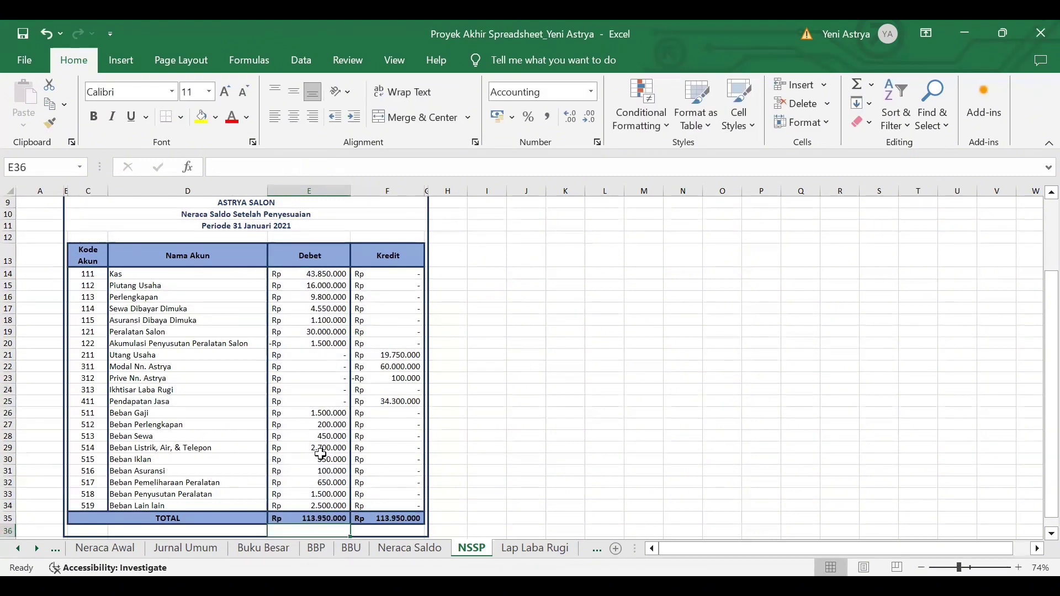
{"action": "left_click_drag", "start_coordinate": [330, 529], "coordinate": [327, 518]}
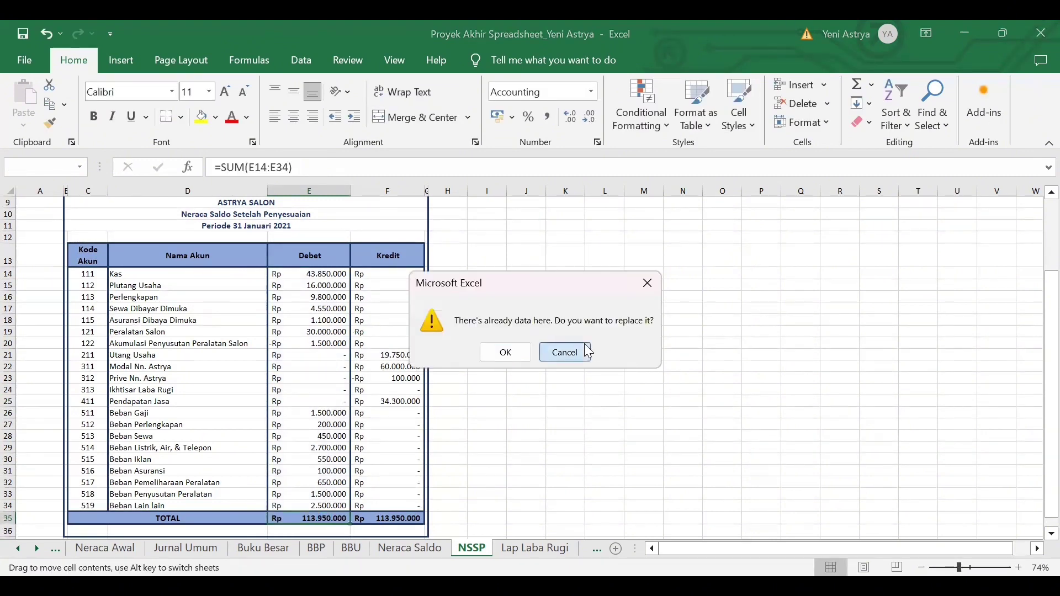
{"action": "left_click", "coordinate": [564, 353]}
{"action": "left_click", "coordinate": [326, 164]}
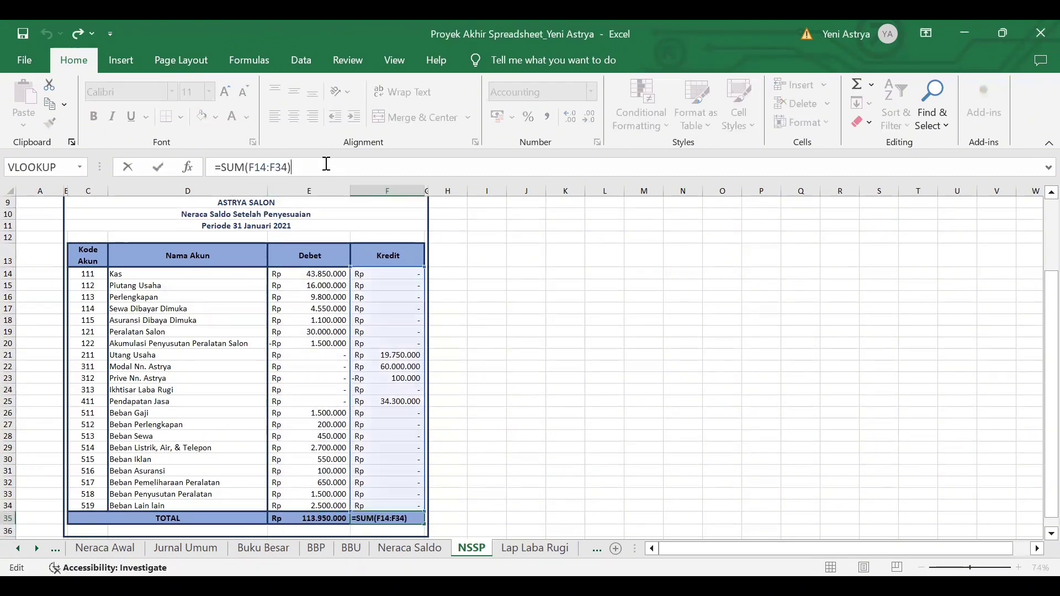
{"action": "key", "text": "Return"}
- Recheck the NSSP balance check formula in D6 against the Debet and Kredit totals
{"action": "scroll", "coordinate": [448, 470], "scroll_direction": "up", "scroll_amount": 2}
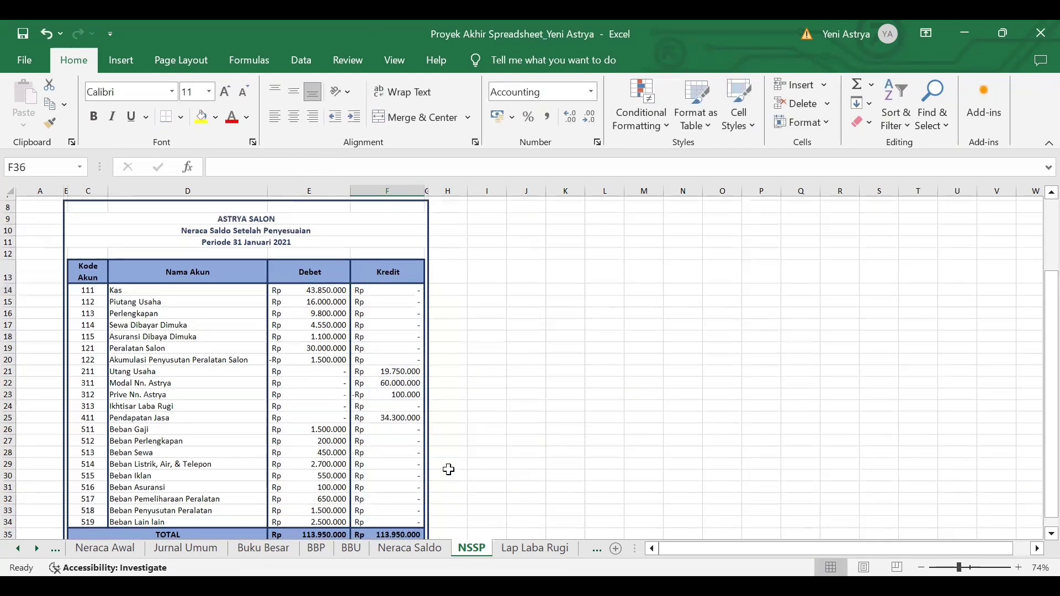
{"action": "left_click", "coordinate": [131, 237]}
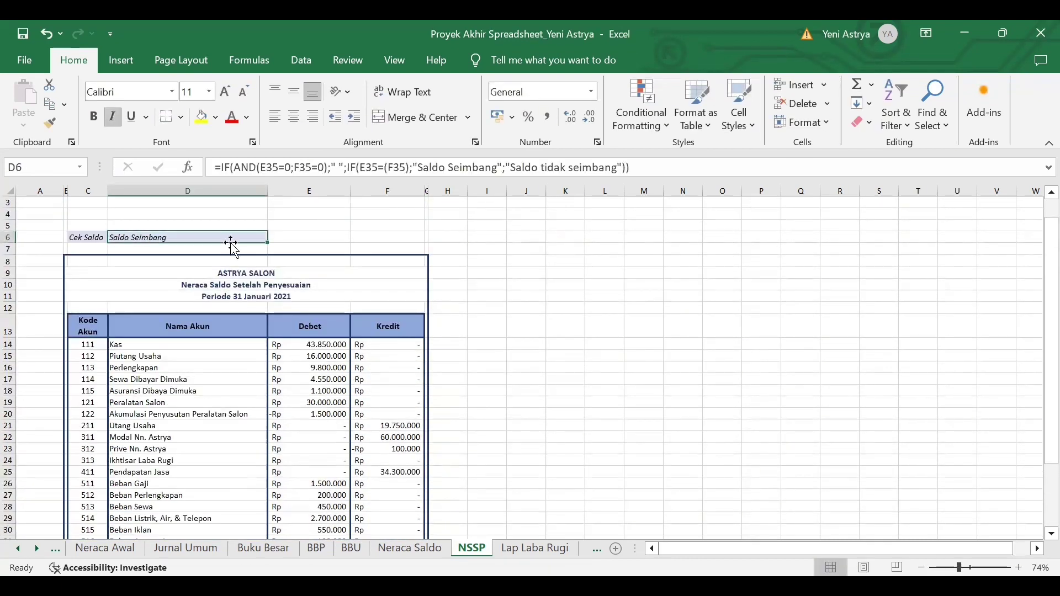
{"action": "double_click", "coordinate": [161, 239]}
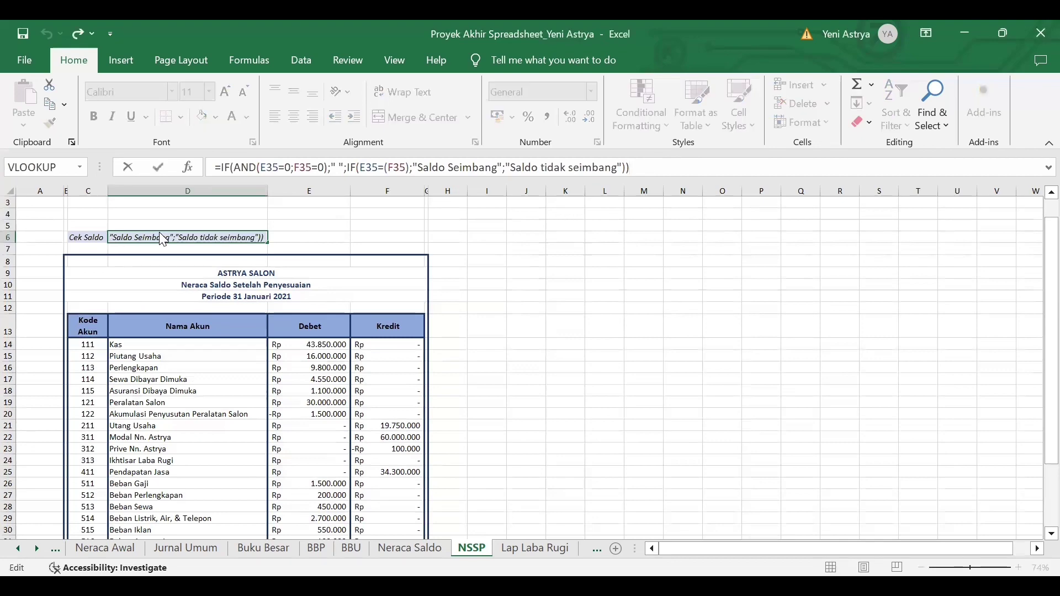
{"action": "key", "text": "Return"}
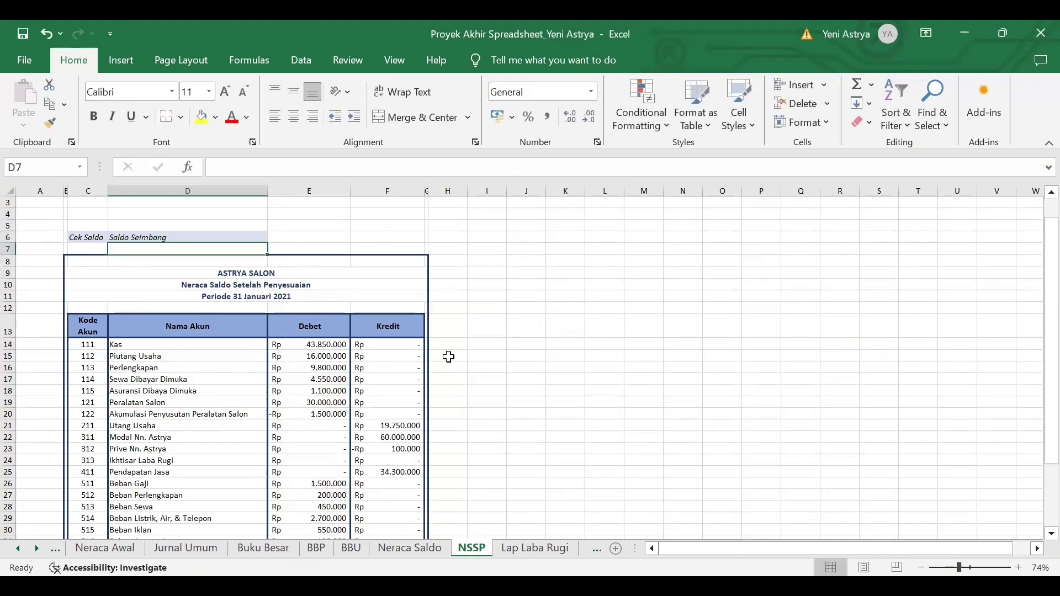
- Review the account rows and the Debet and Kredit totals at the end of the NSSP table
{"action": "scroll", "coordinate": [447, 355], "scroll_direction": "down", "scroll_amount": 3}
{"action": "left_click_drag", "start_coordinate": [390, 520], "coordinate": [318, 508]}
{"action": "left_click", "coordinate": [603, 411]}
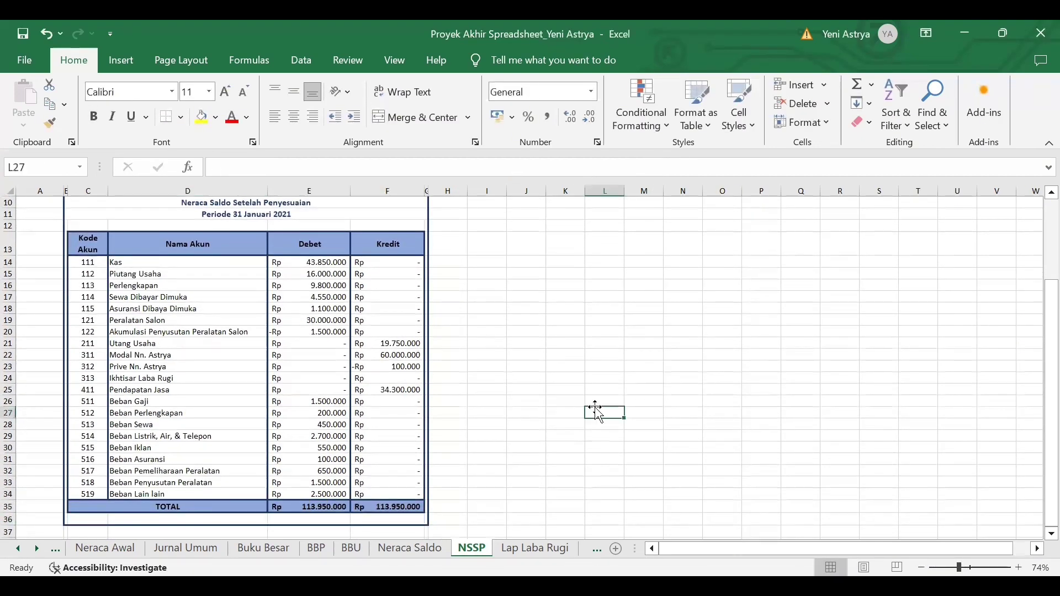
- Switch to the Lap Laba Rugi sheet and check the account code validation list in C13
{"action": "left_click", "coordinate": [531, 549]}
{"action": "scroll", "coordinate": [562, 401], "scroll_direction": "down", "scroll_amount": 1}
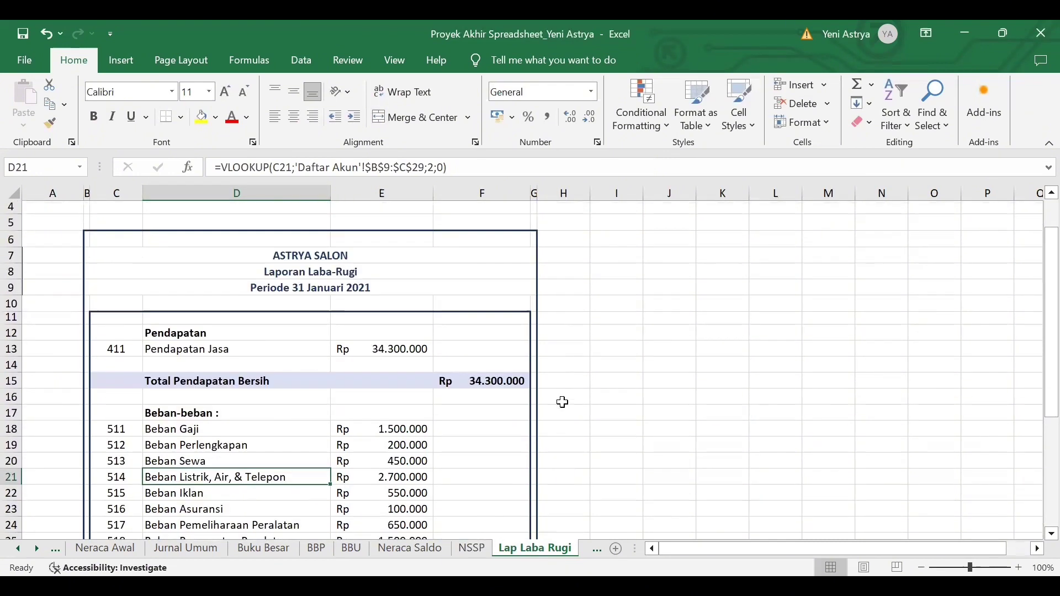
{"action": "scroll", "coordinate": [561, 402], "scroll_direction": "down", "scroll_amount": 1}
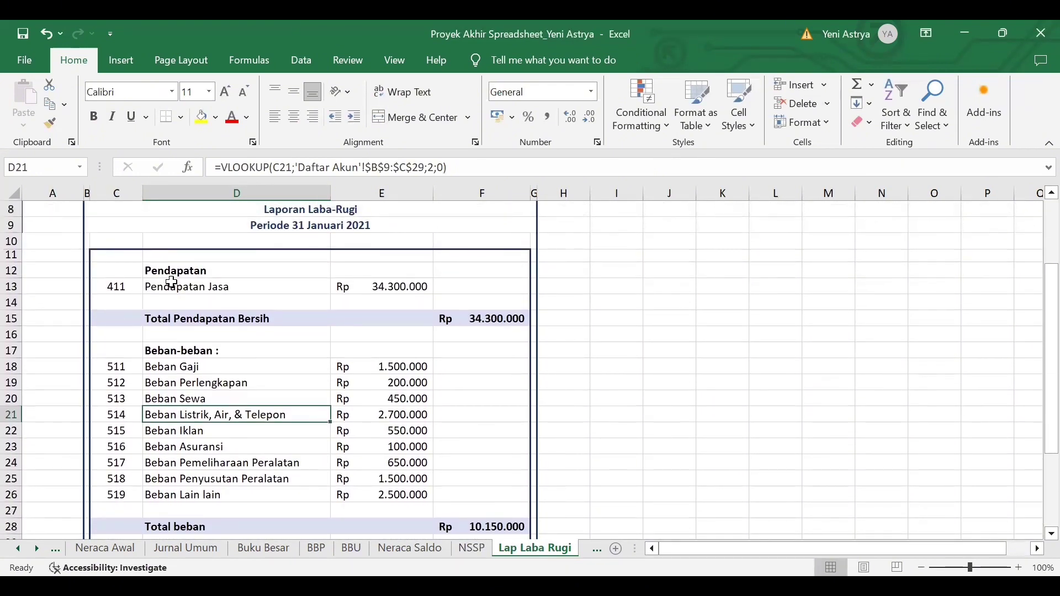
{"action": "left_click", "coordinate": [118, 286]}
{"action": "left_click", "coordinate": [150, 287]}
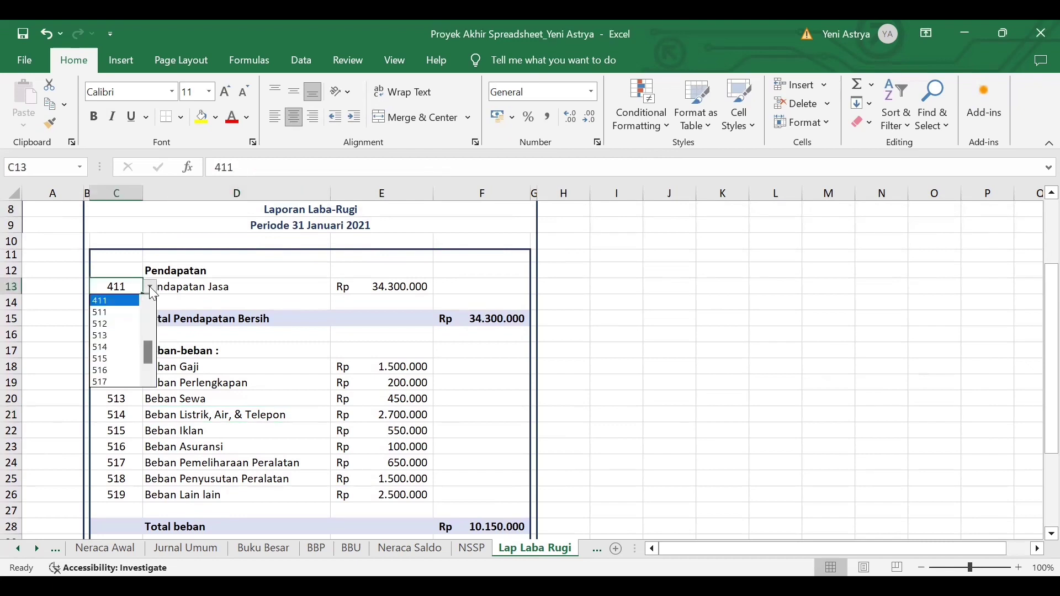
{"action": "left_click", "coordinate": [151, 288]}
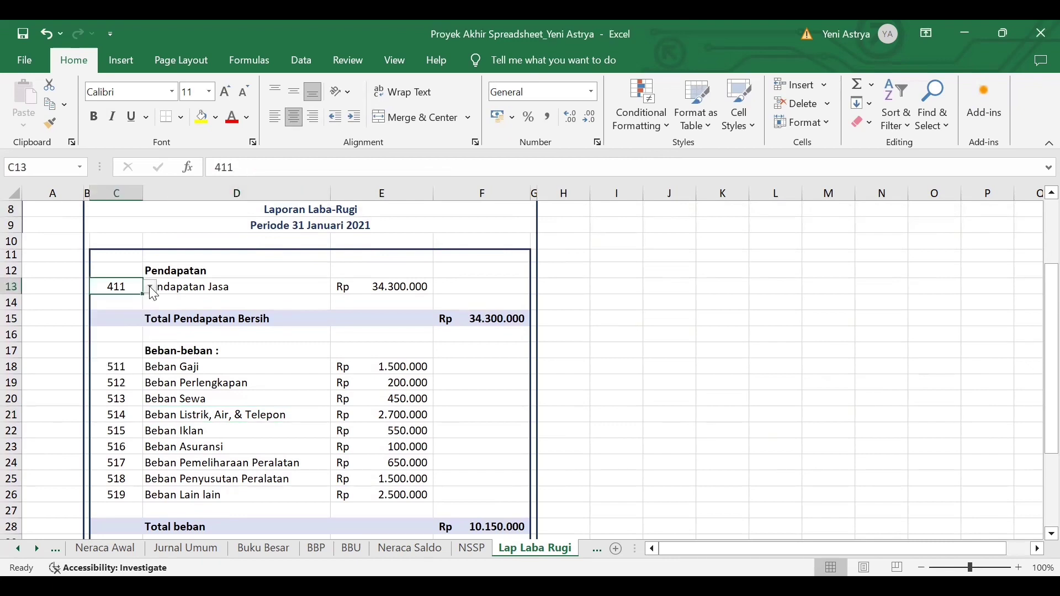
- Inspect the account name VLOOKUP in D13 and the IF/VLOOKUP amount formula in E13 for Pendapatan Jasa
{"action": "left_click", "coordinate": [188, 287]}
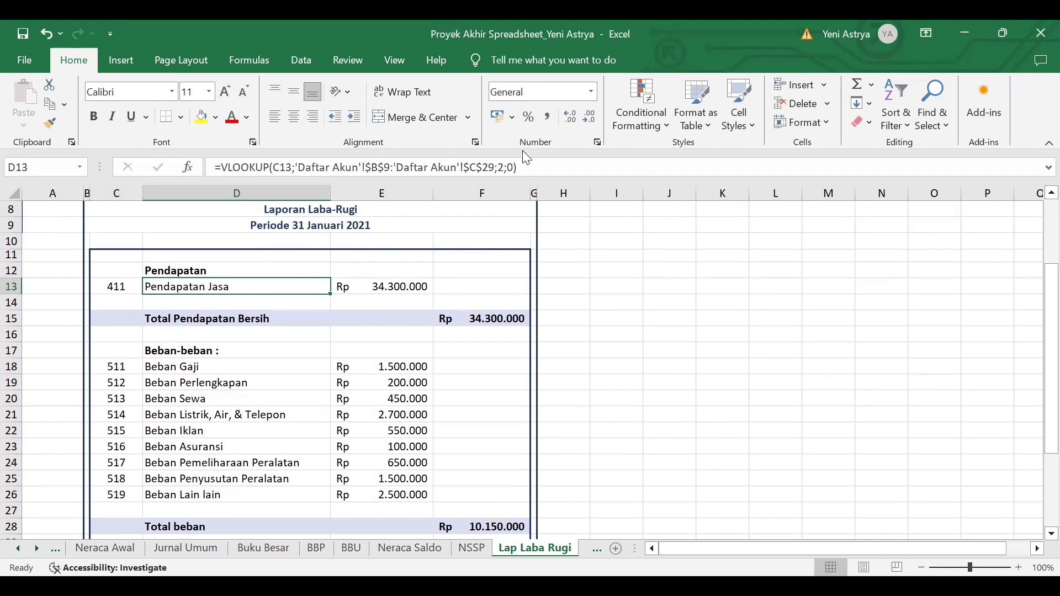
{"action": "left_click", "coordinate": [534, 166]}
{"action": "key", "text": "Return"}
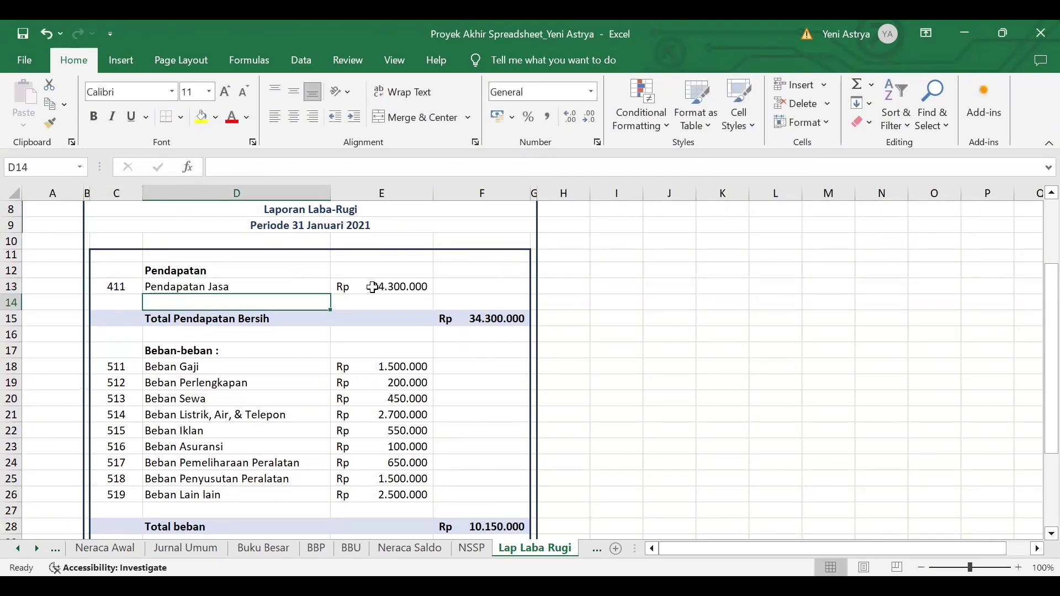
{"action": "left_click", "coordinate": [374, 288]}
{"action": "left_click", "coordinate": [672, 167]}
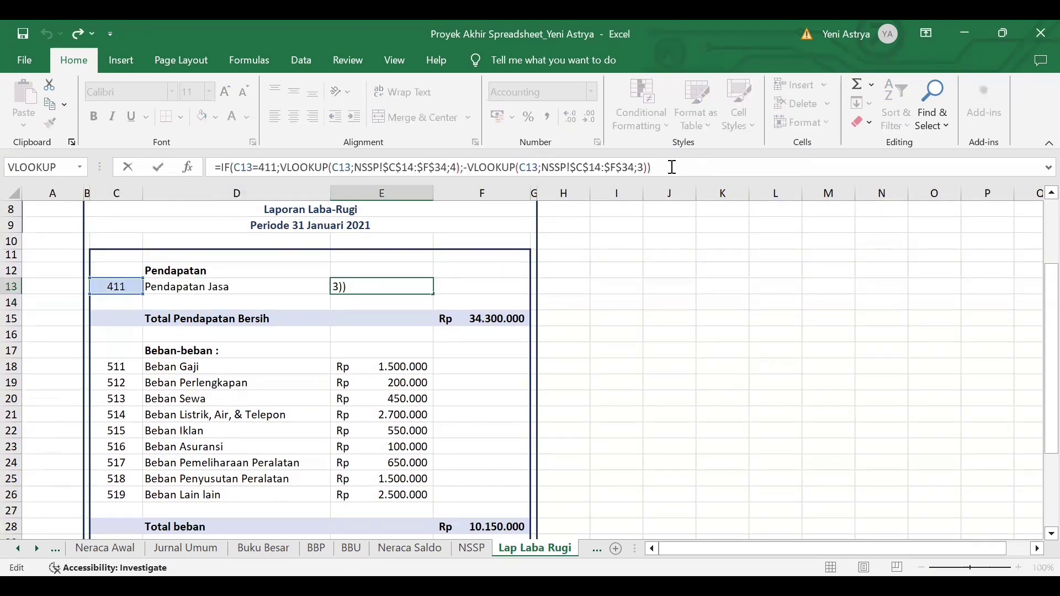
{"action": "key", "text": "Return"}
- Inspect the SUM formula for Total Pendapatan Bersih in F15
{"action": "left_click", "coordinate": [492, 319]}
{"action": "left_click", "coordinate": [281, 166]}
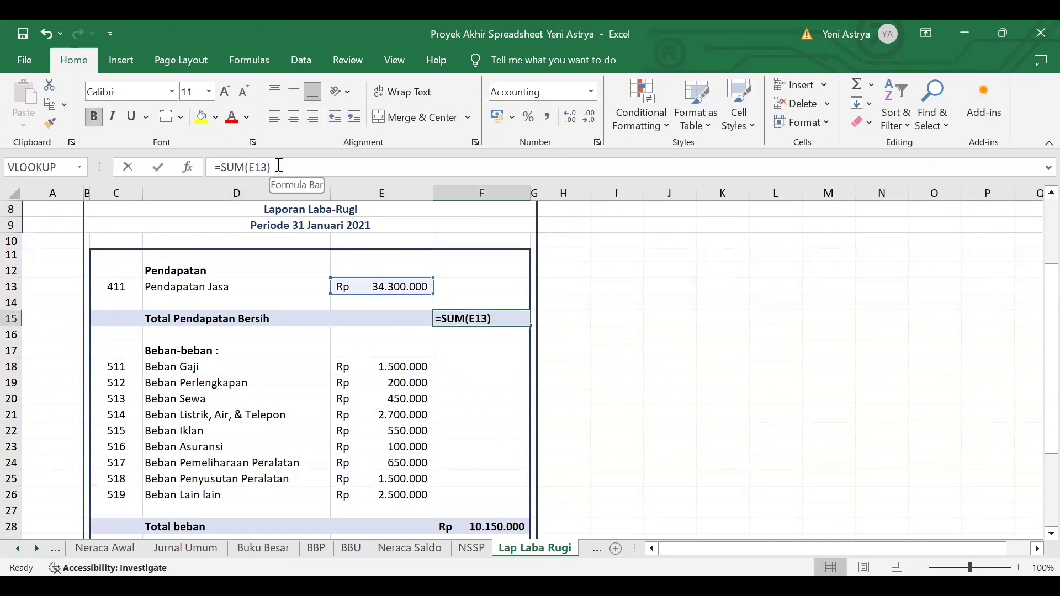
{"action": "key", "text": "Return"}
- Check the account code validation list in C18 and the account name VLOOKUP in D18 for Beban Gaji
{"action": "scroll", "coordinate": [224, 387], "scroll_direction": "down", "scroll_amount": 1}
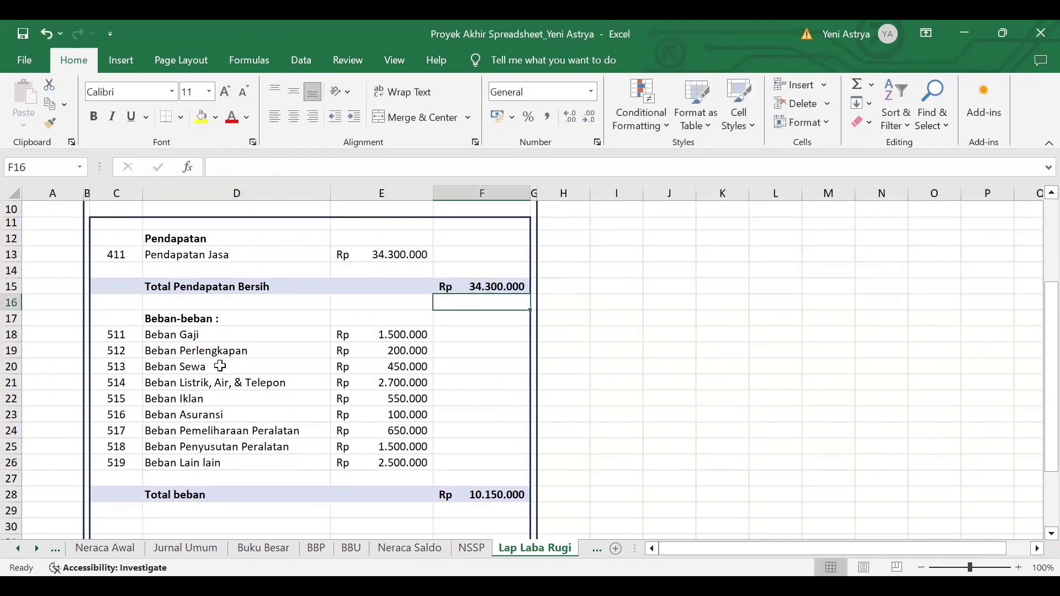
{"action": "left_click", "coordinate": [119, 337]}
{"action": "left_click", "coordinate": [150, 335]}
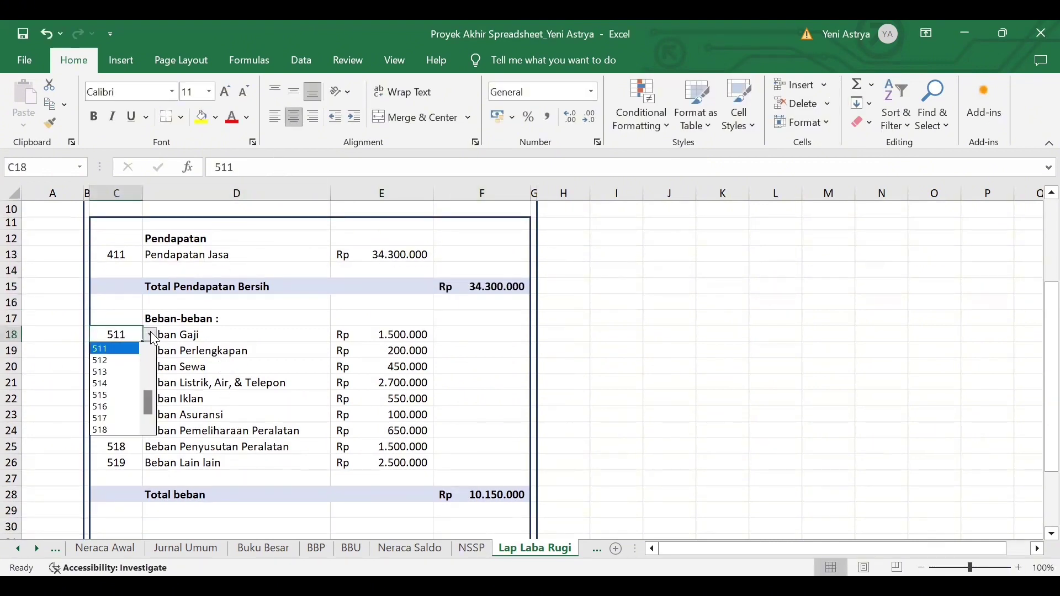
{"action": "left_click", "coordinate": [151, 335]}
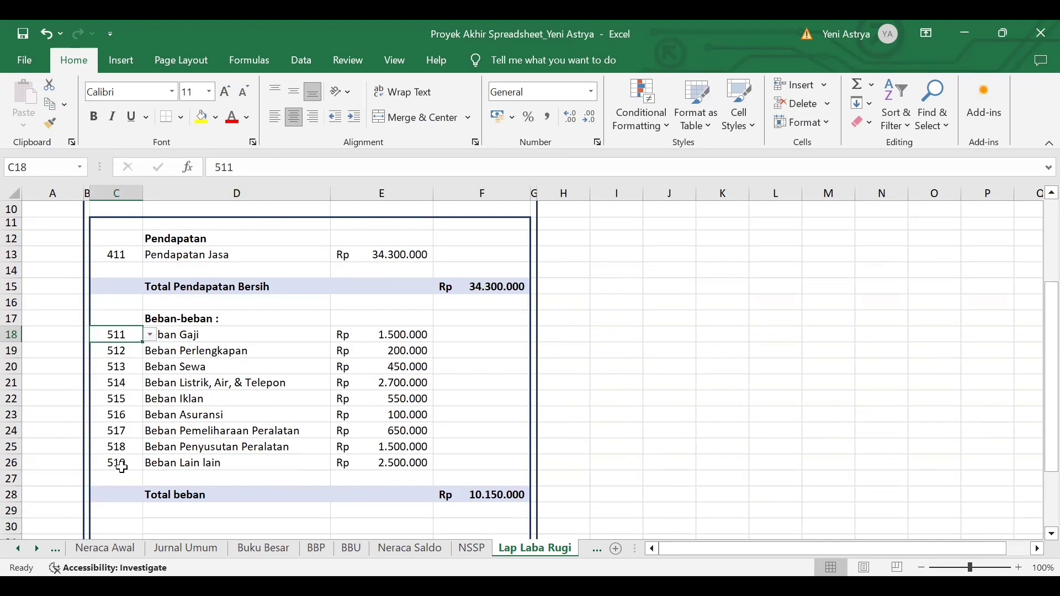
{"action": "left_click", "coordinate": [199, 337]}
{"action": "left_click", "coordinate": [467, 168]}
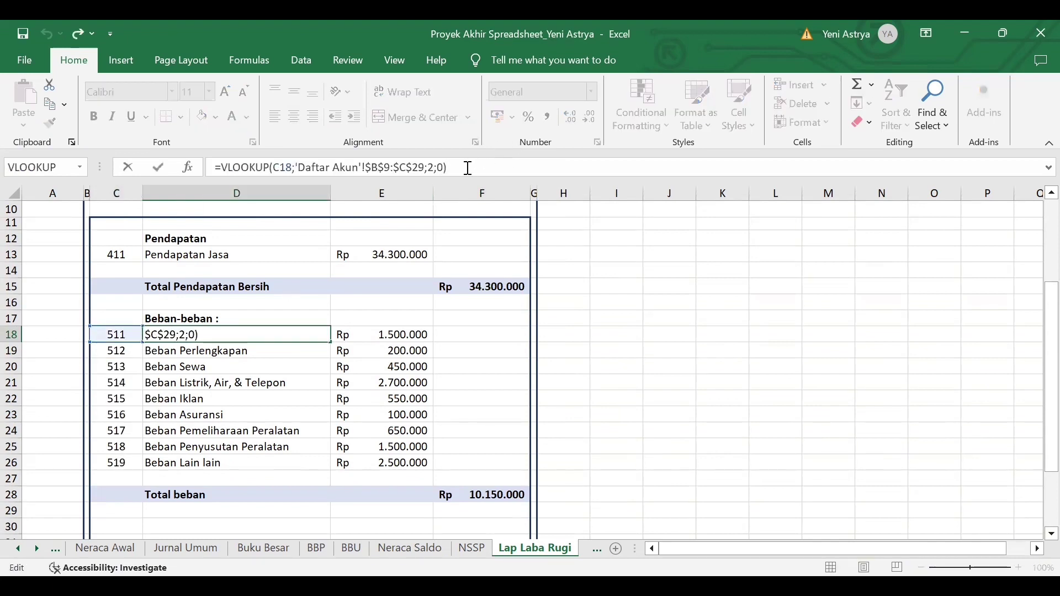
{"action": "key", "text": "Return"}
- Inspect the Beban Gaji amount VLOOKUP in E18 and the SUM formula for Total beban in F28
{"action": "left_click", "coordinate": [402, 337]}
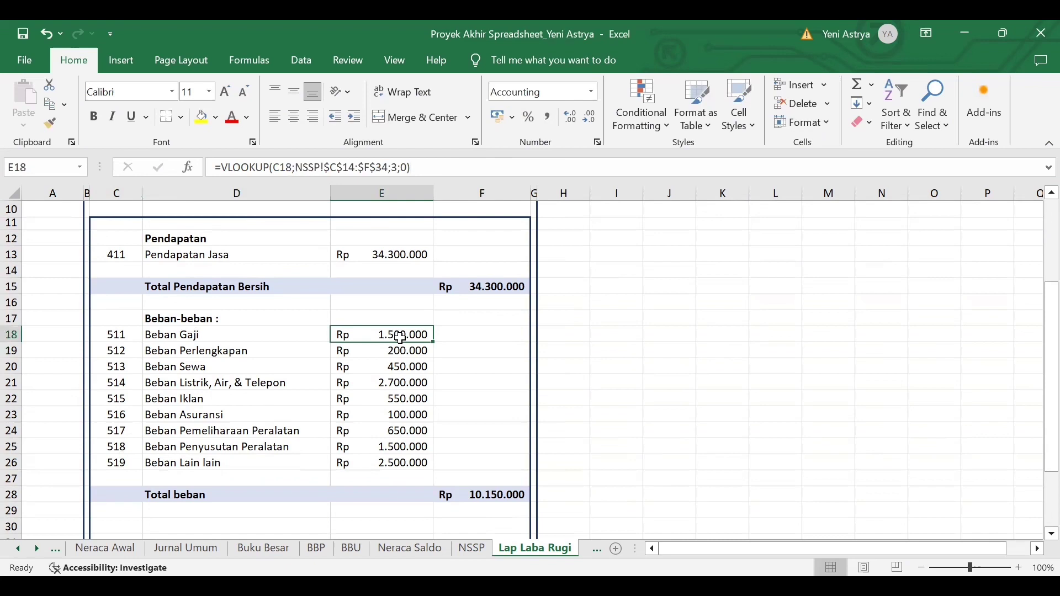
{"action": "left_click", "coordinate": [441, 162]}
{"action": "key", "text": "Return"}
{"action": "left_click", "coordinate": [474, 492]}
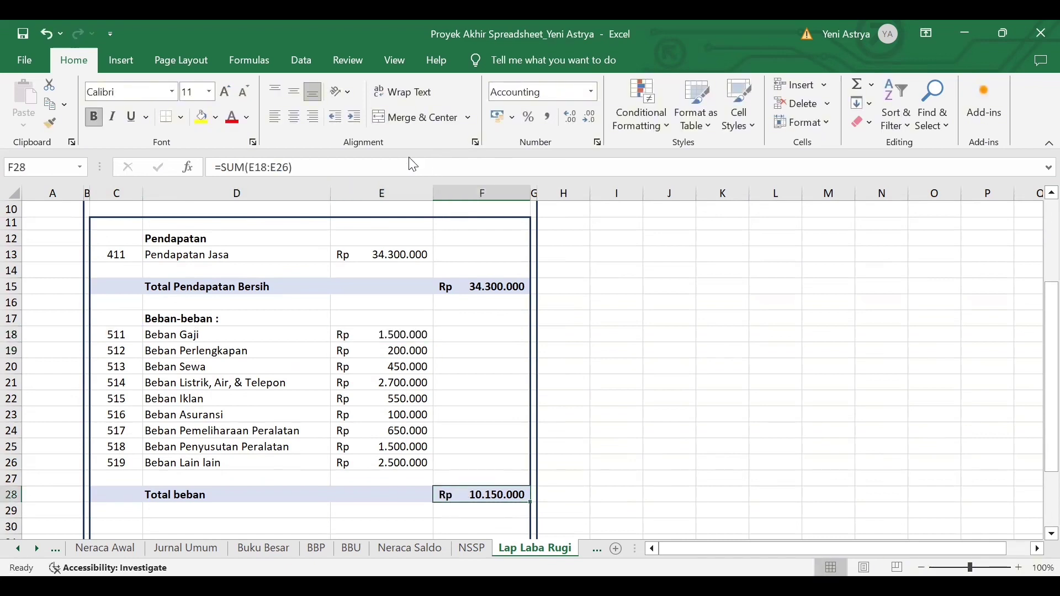
{"action": "left_click", "coordinate": [381, 166]}
{"action": "key", "text": "Return"}
- Inspect the Laba Bersih formula in F34 that subtracts total expenses from net revenue
{"action": "scroll", "coordinate": [582, 335], "scroll_direction": "down", "scroll_amount": 2}
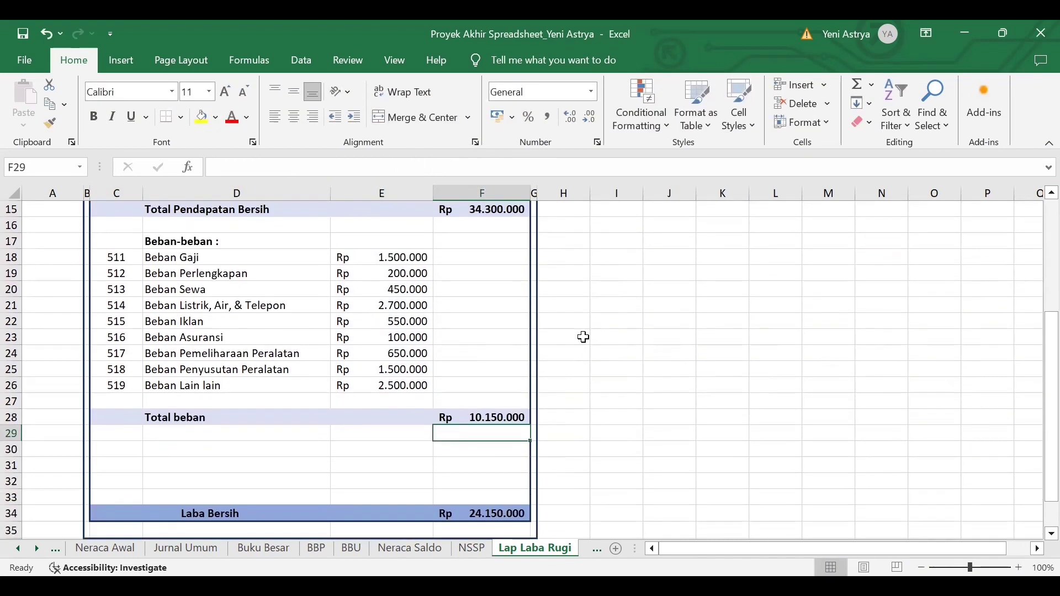
{"action": "left_click", "coordinate": [489, 513]}
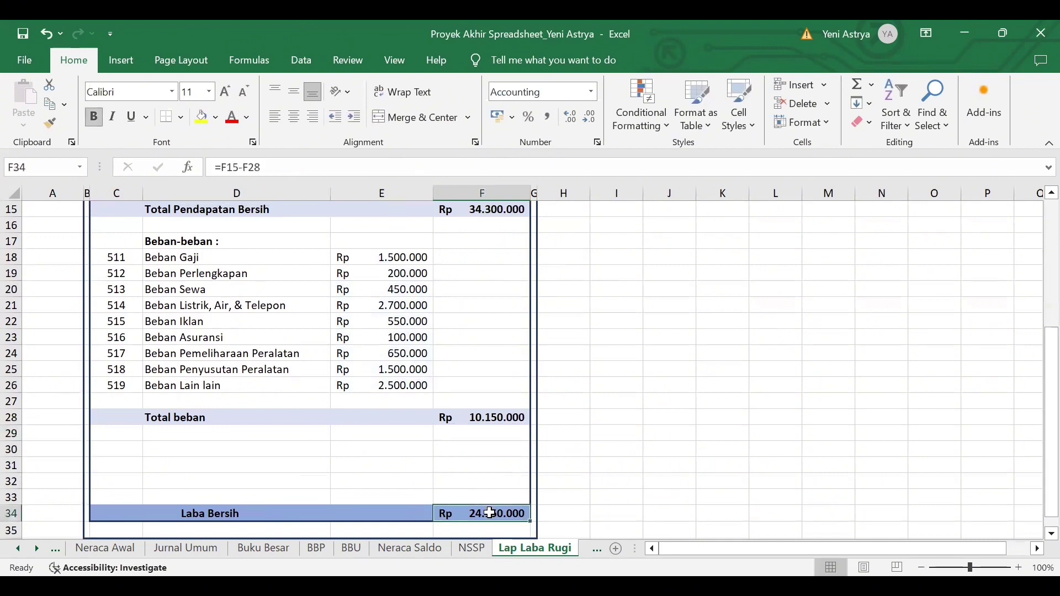
{"action": "left_click", "coordinate": [366, 166]}
{"action": "key", "text": "Return"}
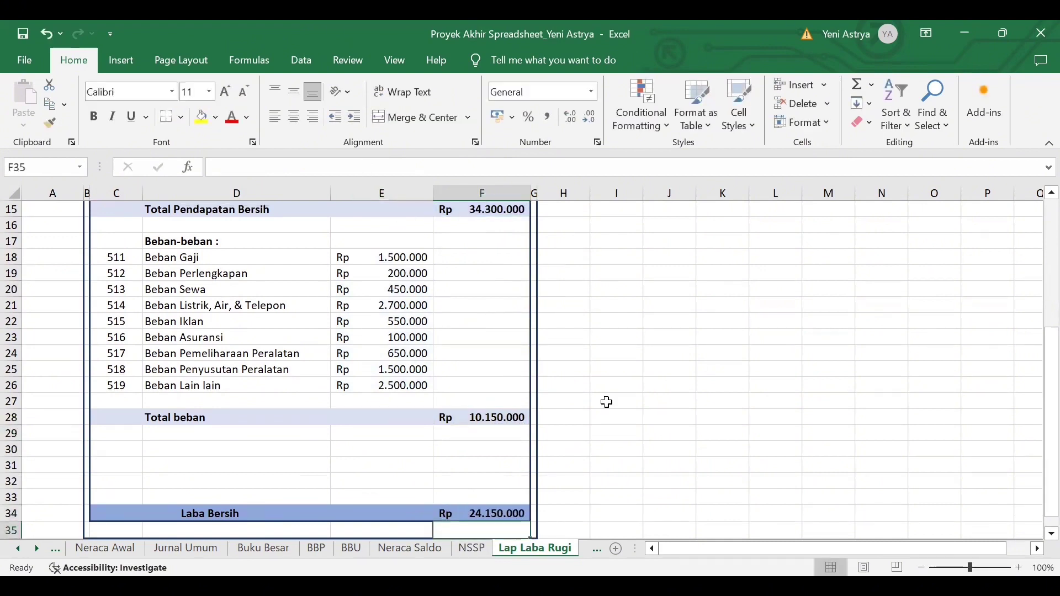
- Switch to the Laporan Ekuitas sheet and inspect the Modal awal per 1 Januari 2021 link formula in E13
{"action": "scroll", "coordinate": [607, 402], "scroll_direction": "up", "scroll_amount": 4}
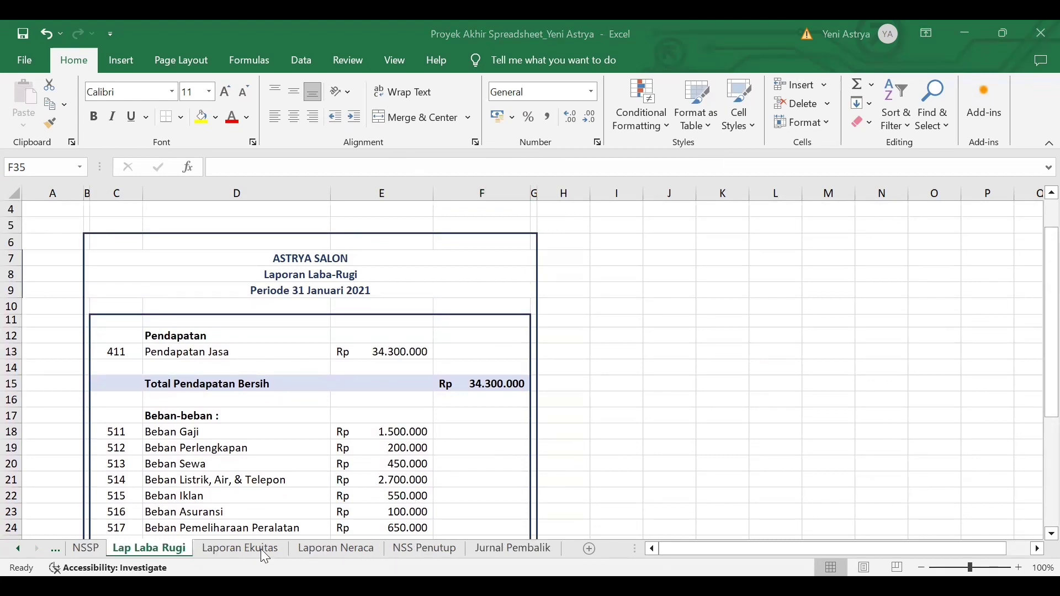
{"action": "left_click", "coordinate": [263, 551]}
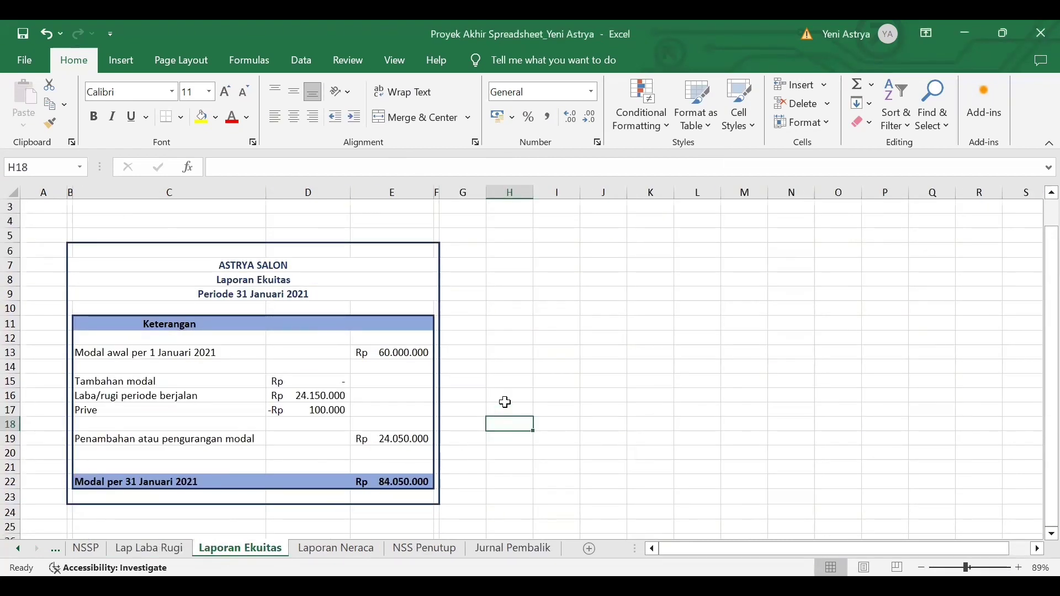
{"action": "left_click", "coordinate": [102, 355]}
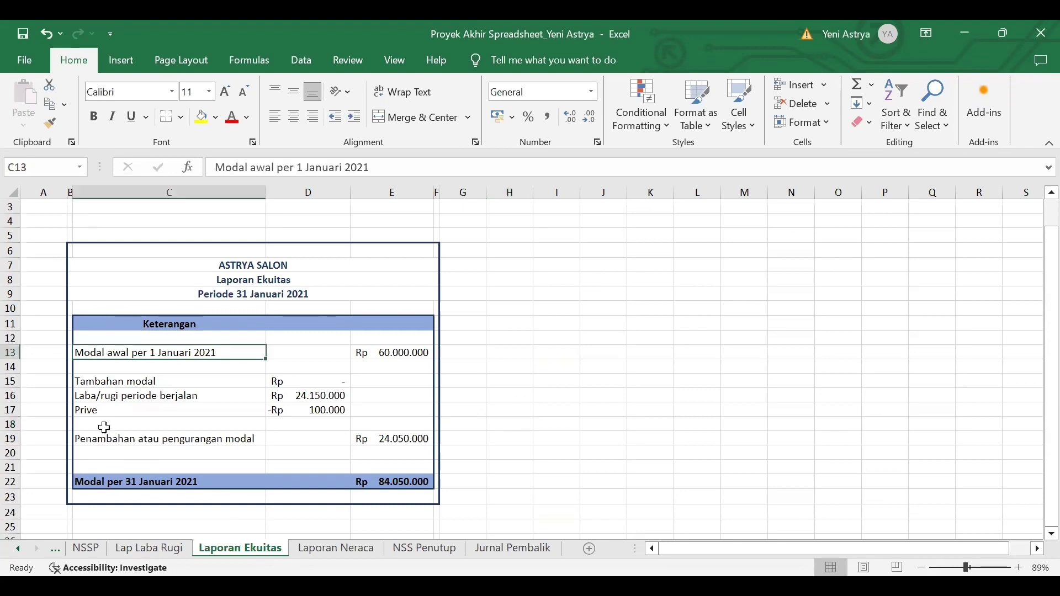
{"action": "left_click", "coordinate": [104, 437]}
{"action": "left_click", "coordinate": [115, 355]}
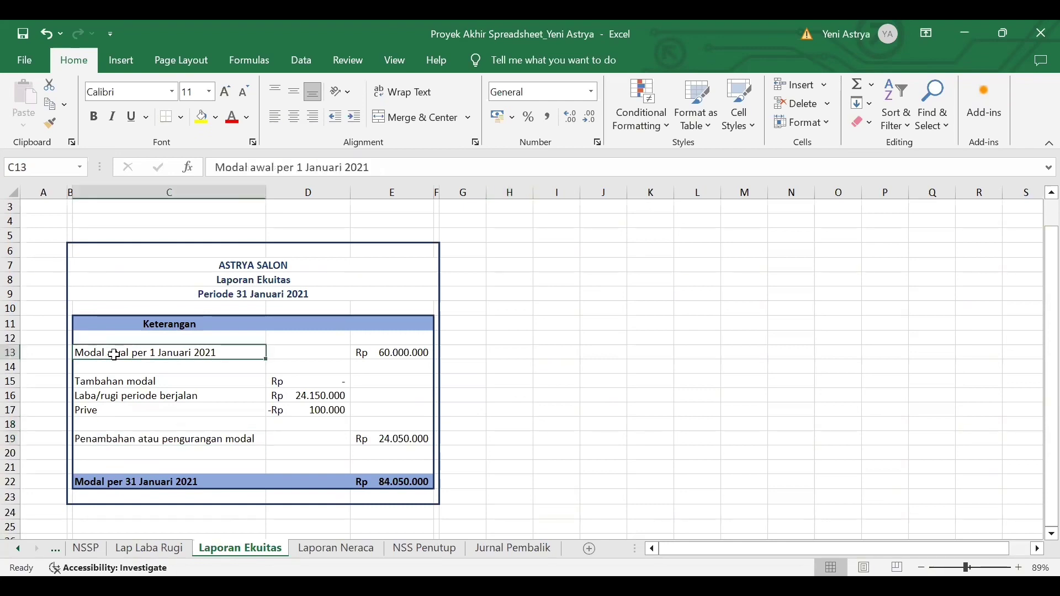
{"action": "left_click", "coordinate": [394, 354]}
{"action": "left_click", "coordinate": [336, 163]}
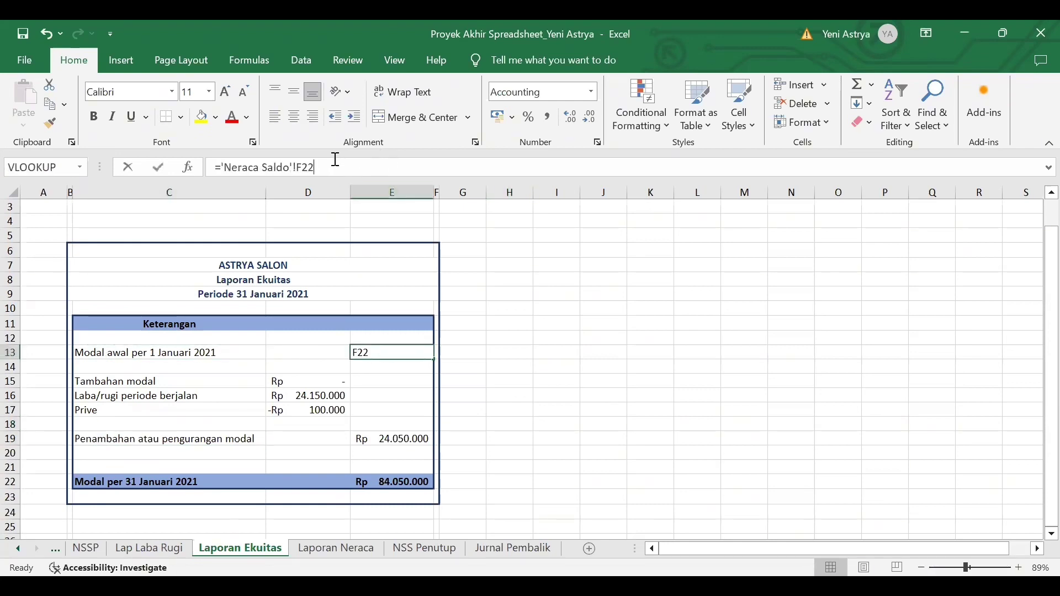
{"action": "key", "text": "Return"}
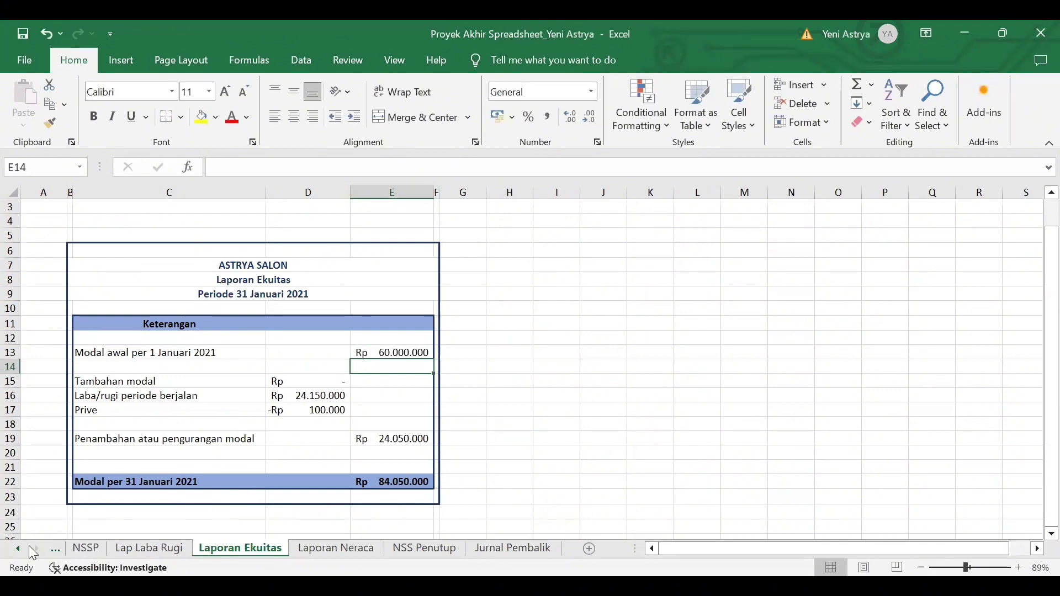
- Trace the opening capital link to its source cell F22 on the Neraca Saldo sheet
{"action": "left_click", "coordinate": [20, 548]}
{"action": "left_click", "coordinate": [22, 547]}
{"action": "left_click", "coordinate": [145, 550]}
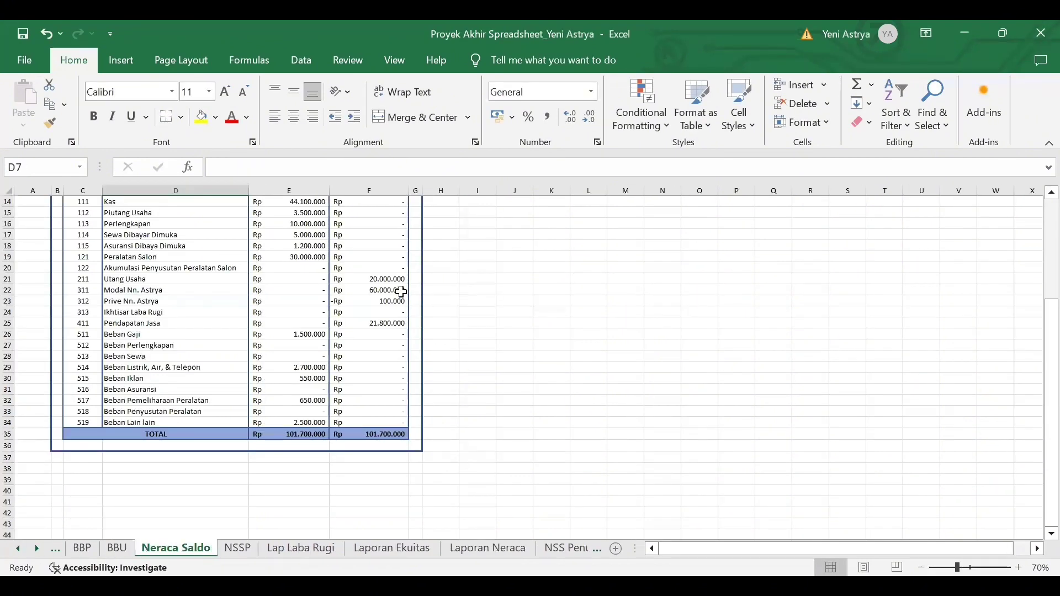
{"action": "scroll", "coordinate": [401, 287], "scroll_direction": "down", "scroll_amount": 1}
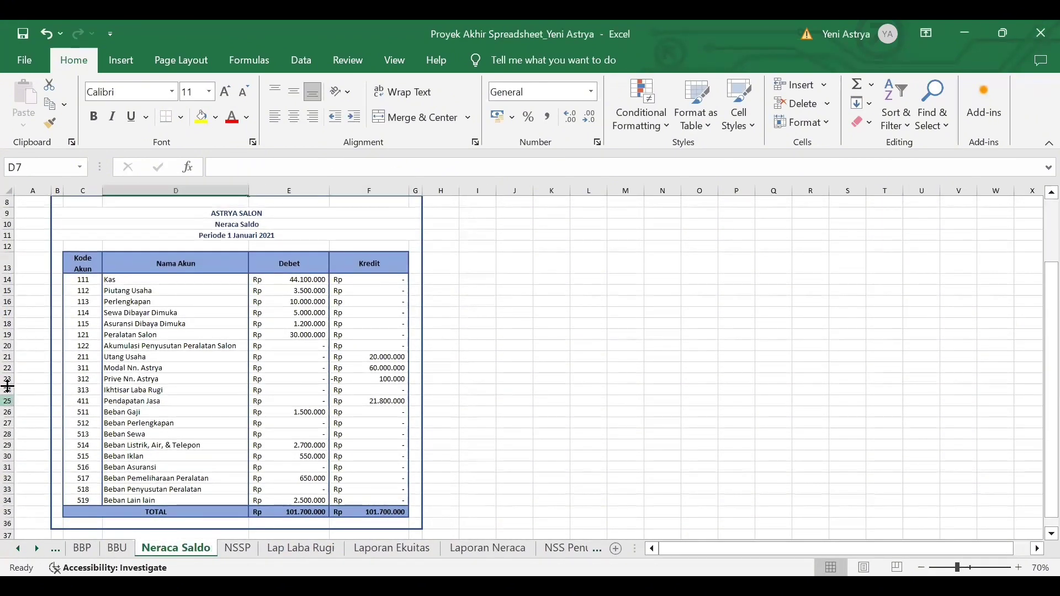
{"action": "left_click", "coordinate": [11, 369]}
{"action": "left_click", "coordinate": [376, 367]}
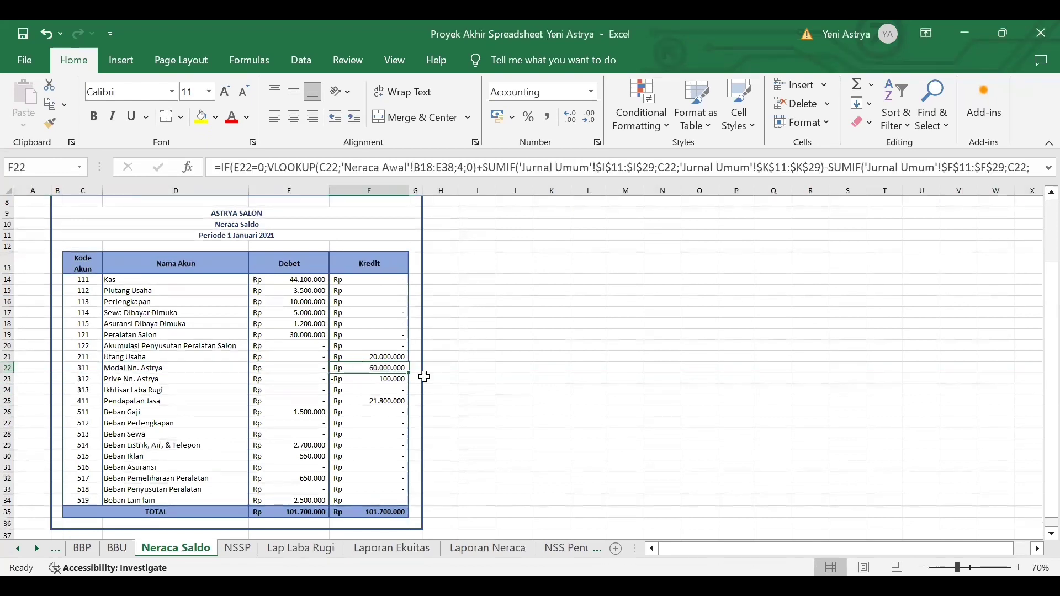
- Return to the Laporan Ekuitas sheet and check the Tambahan modal entry in D15
{"action": "left_click", "coordinate": [37, 548]}
{"action": "left_click", "coordinate": [36, 548]}
{"action": "left_click", "coordinate": [37, 548]}
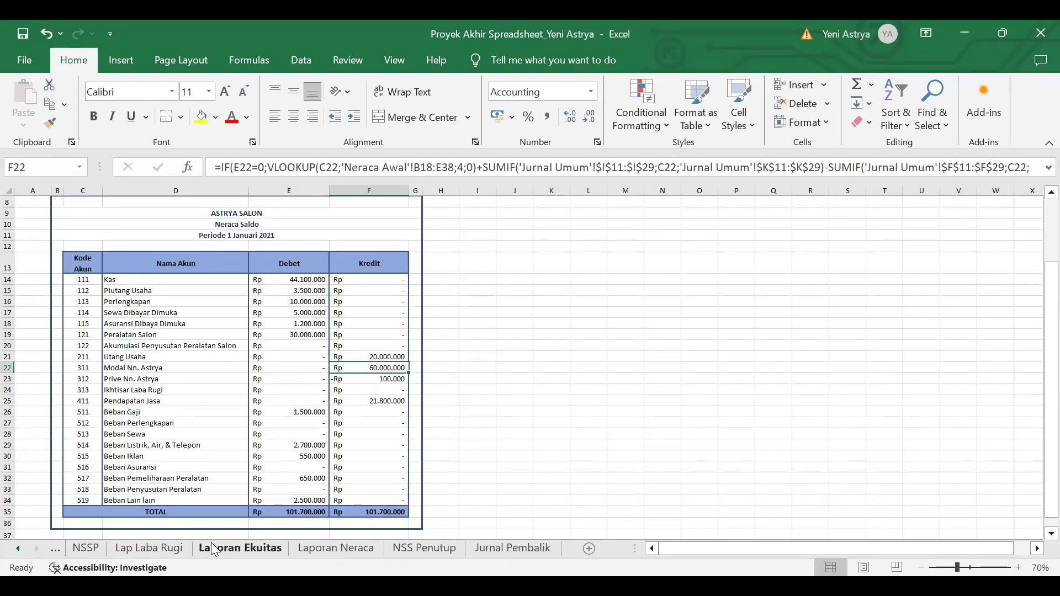
{"action": "left_click", "coordinate": [224, 548]}
{"action": "left_click", "coordinate": [284, 385]}
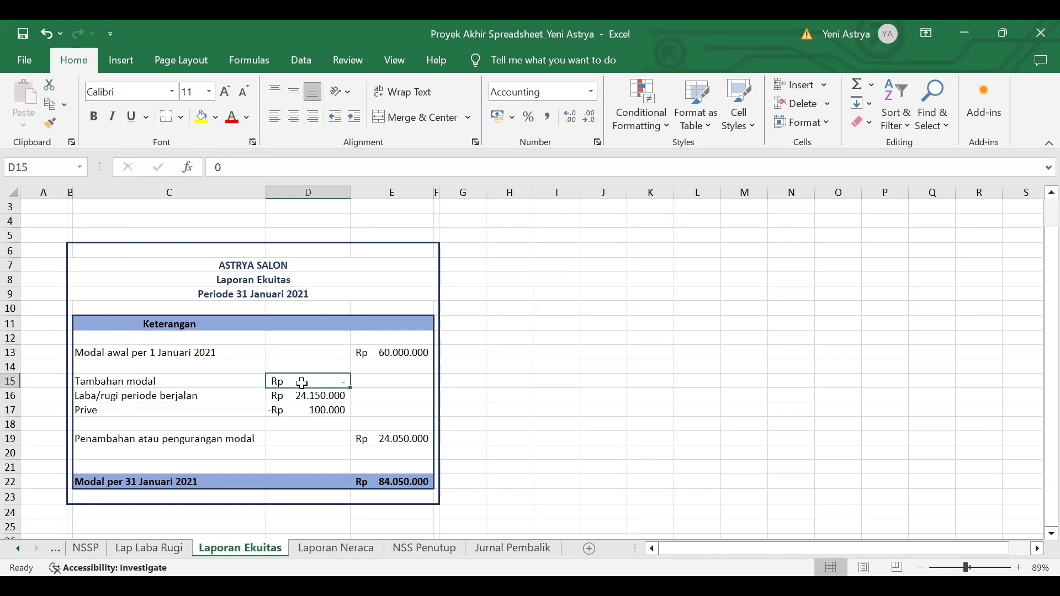
- Inspect the link formulas for Laba/rugi periode berjalan in D16 and Prive in D17
{"action": "left_click", "coordinate": [313, 395]}
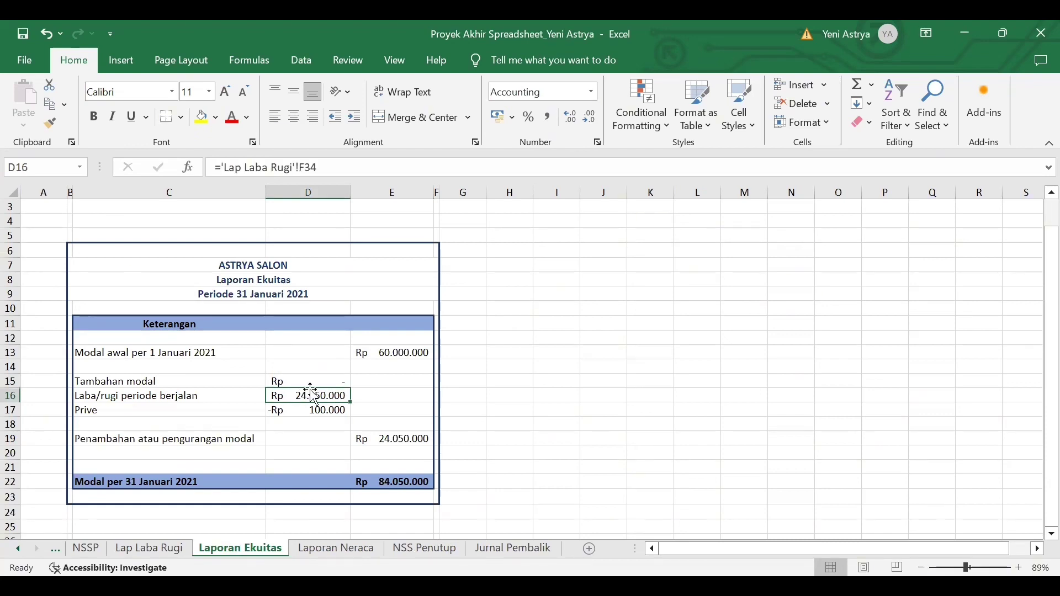
{"action": "left_click", "coordinate": [344, 168]}
{"action": "key", "text": "Return"}
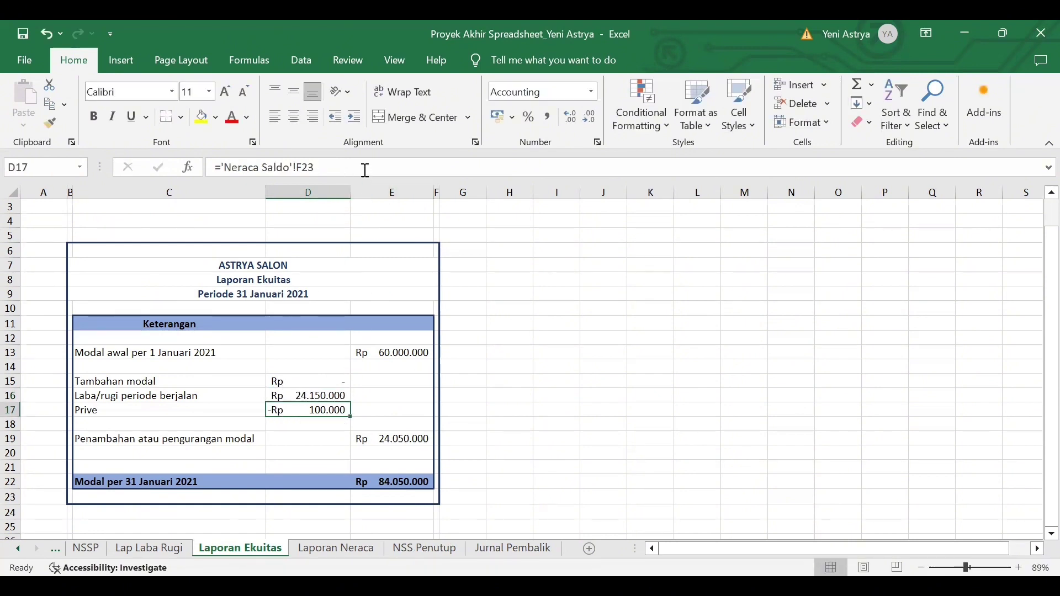
{"action": "left_click", "coordinate": [359, 162]}
{"action": "key", "text": "Return"}
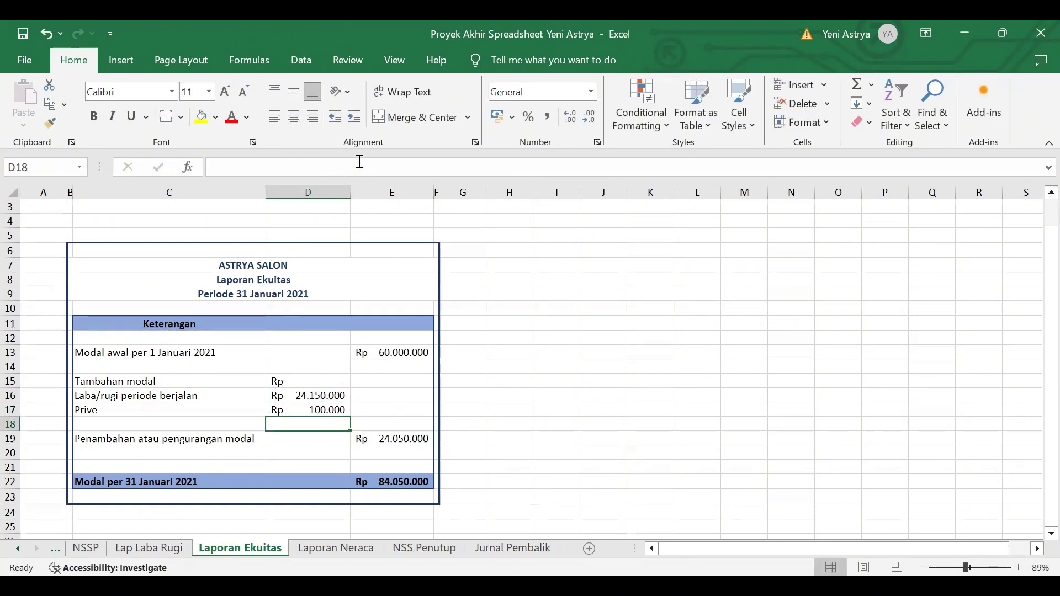
- Inspect the SUM formula for Penambahan atau pengurangan modal in E19
{"action": "left_click", "coordinate": [397, 440]}
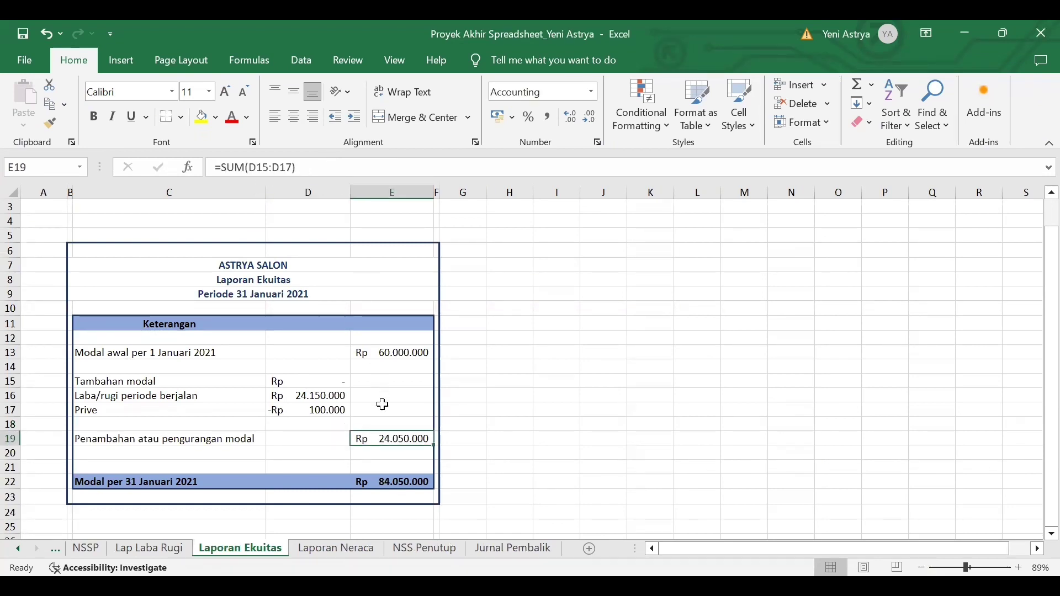
{"action": "left_click", "coordinate": [318, 167]}
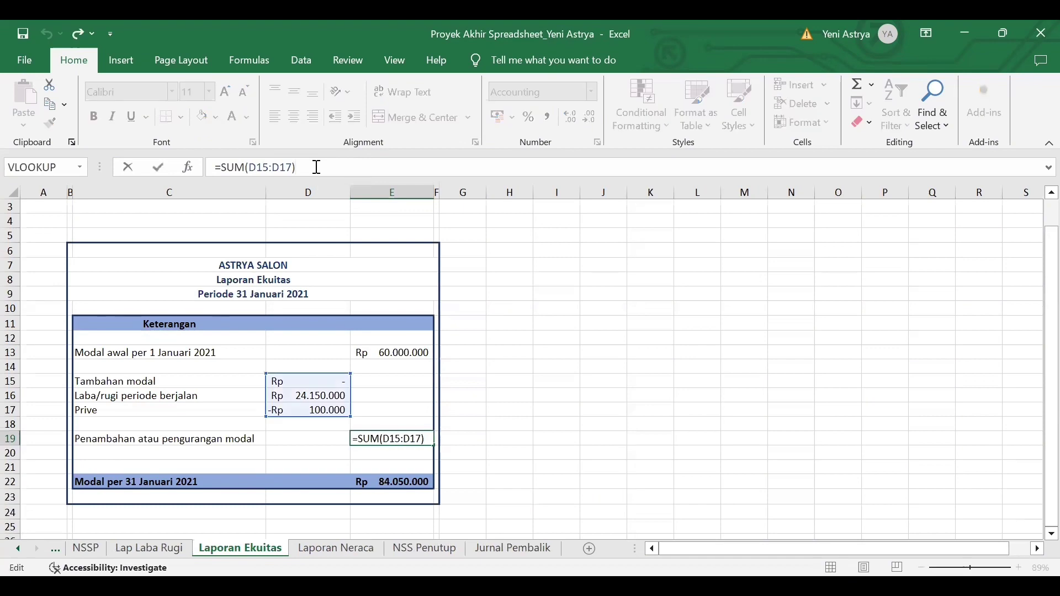
{"action": "key", "text": "Return"}
- Inspect the SUM formula for Modal per 31 Januari 2021 in E22
{"action": "left_click", "coordinate": [141, 484]}
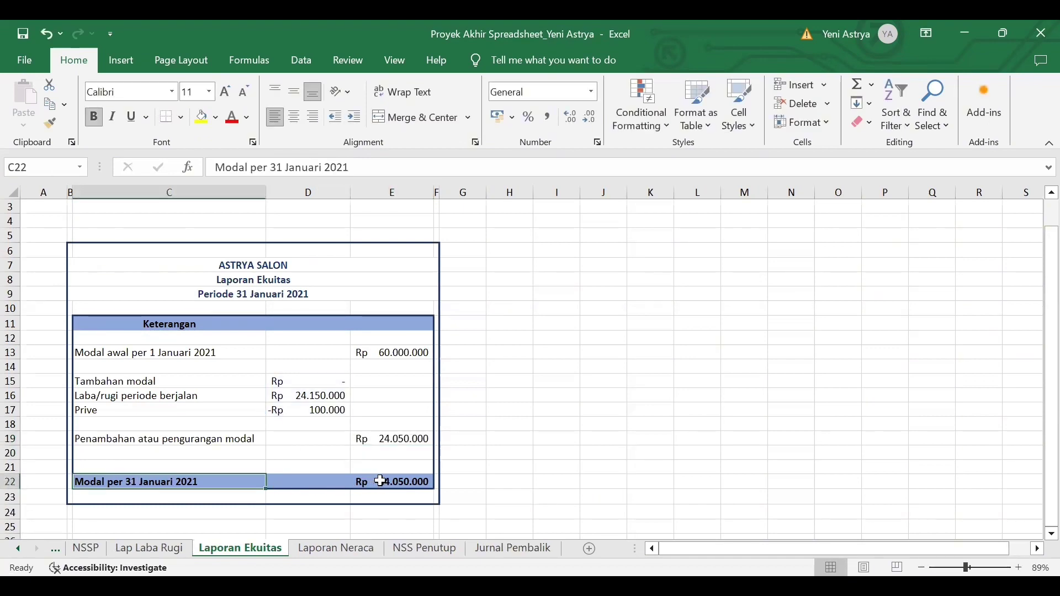
{"action": "left_click", "coordinate": [408, 482]}
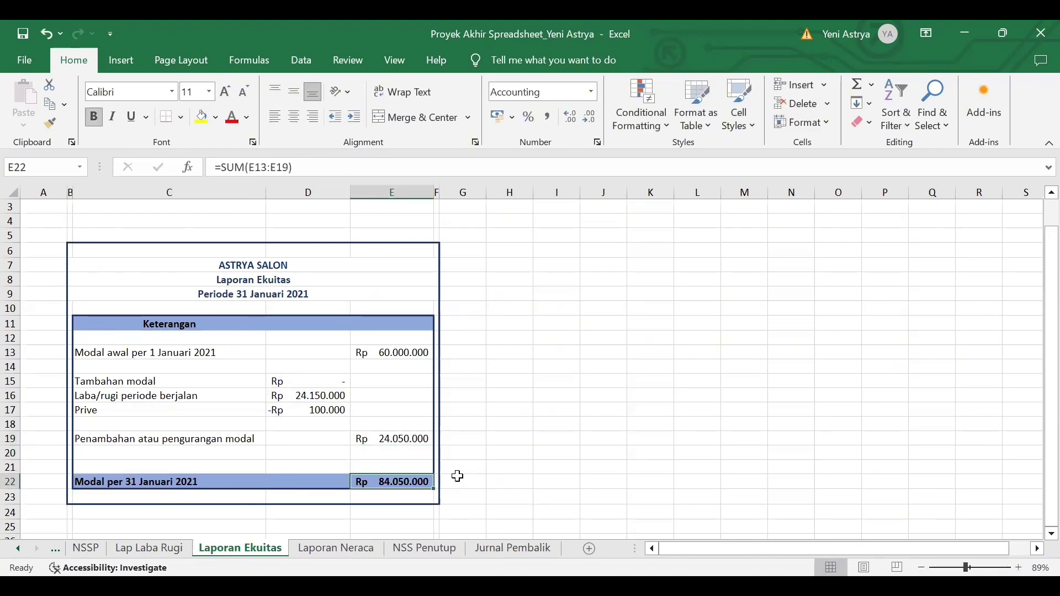
{"action": "left_click", "coordinate": [346, 164]}
{"action": "key", "text": "Return"}
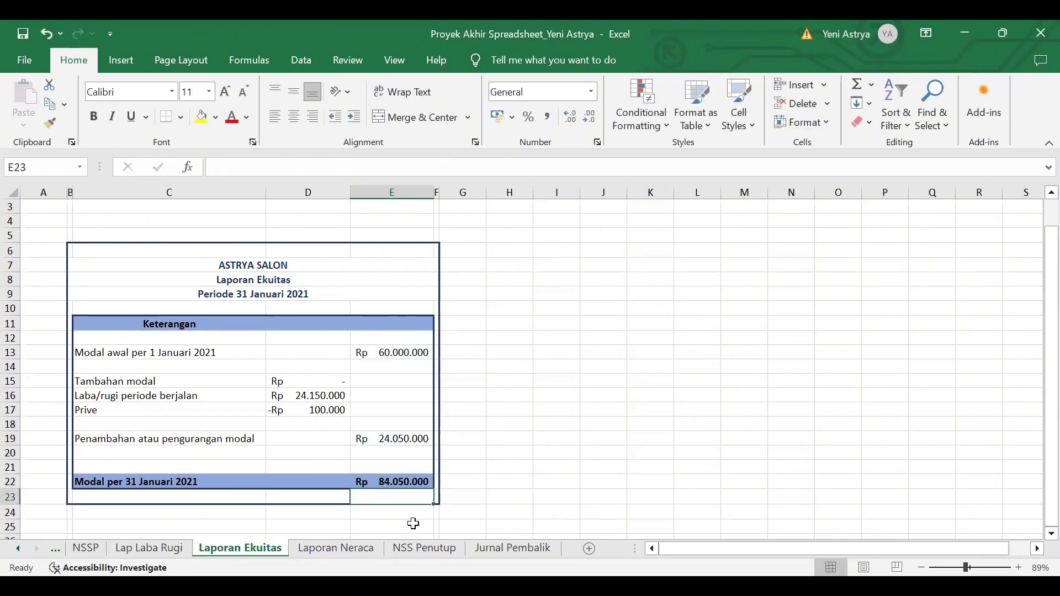
- Open the Laporan Neraca sheet and inspect the IF formula behind the cek saldo check in D5
{"action": "left_click", "coordinate": [326, 549]}
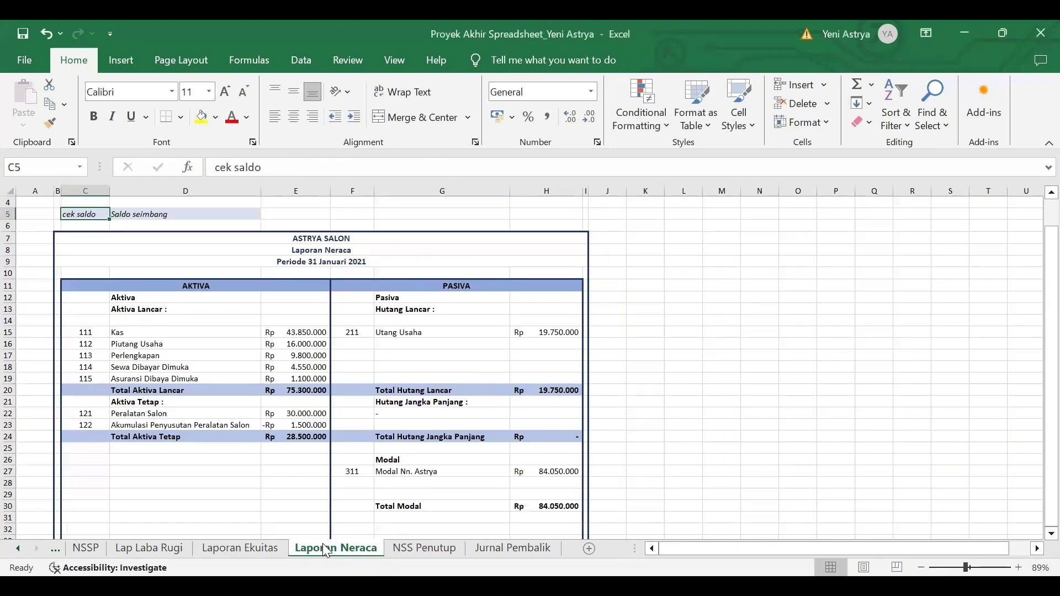
{"action": "scroll", "coordinate": [608, 379], "scroll_direction": "up", "scroll_amount": 1}
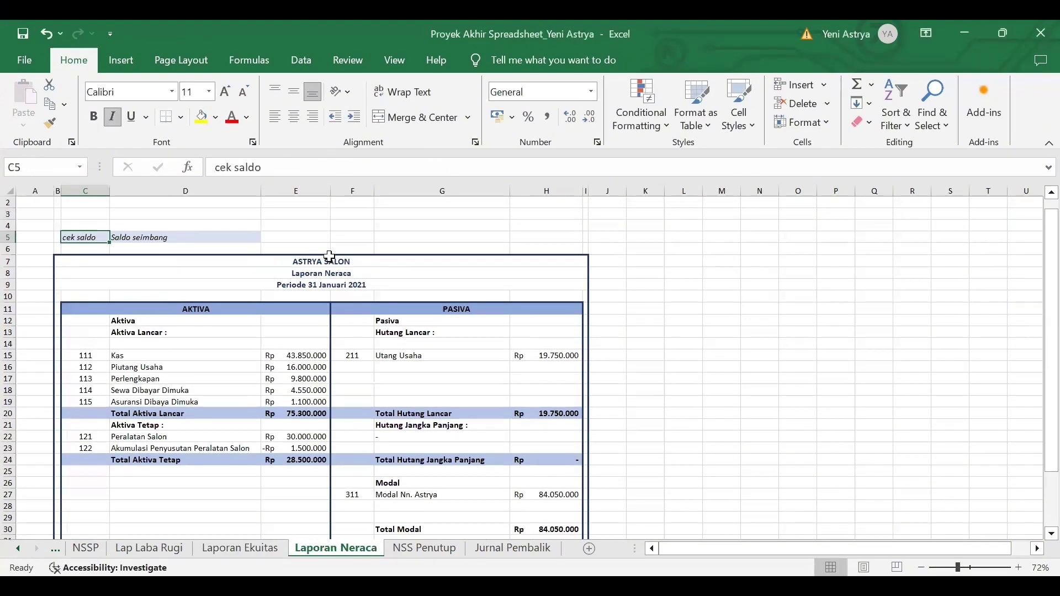
{"action": "left_click", "coordinate": [300, 215]}
{"action": "left_click", "coordinate": [81, 239]}
{"action": "left_click", "coordinate": [170, 238]}
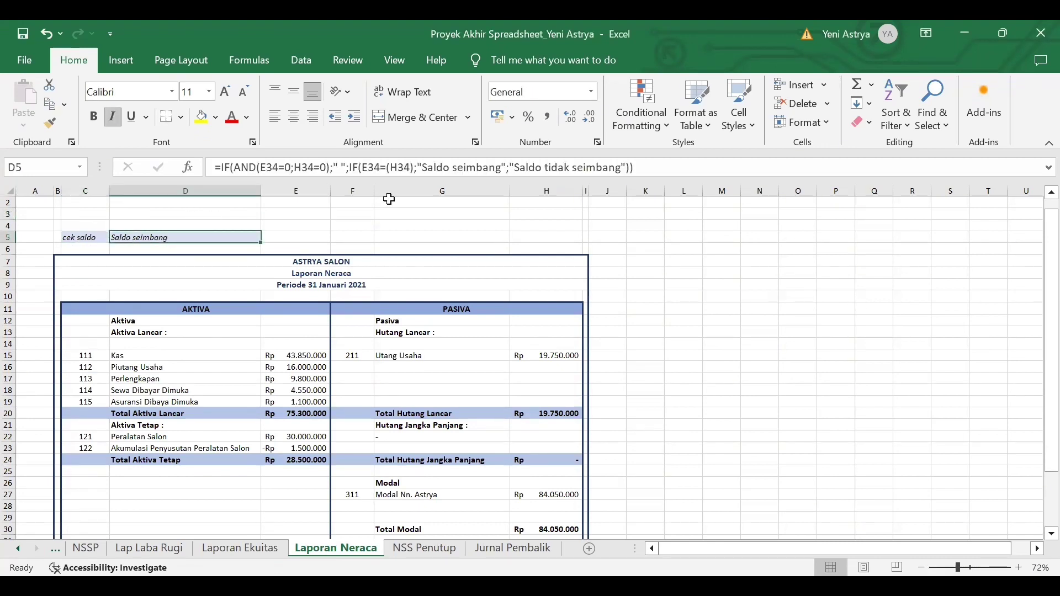
{"action": "left_click", "coordinate": [644, 168]}
{"action": "key", "text": "Return"}
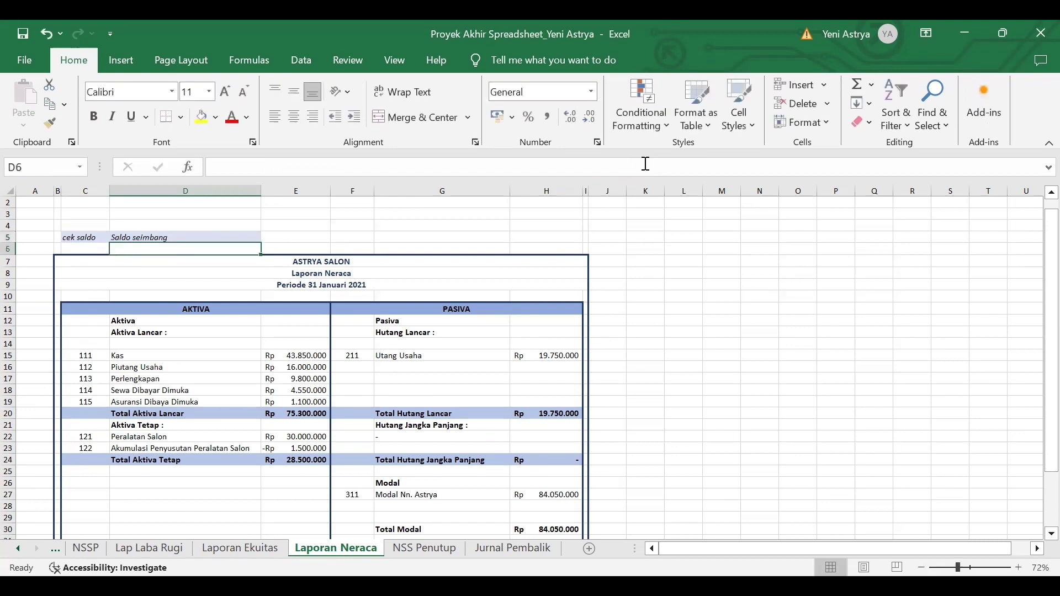
- Check the balance sheet's title rows and inspect the Periode formula in B9 that links to Menu Utama
{"action": "left_click", "coordinate": [311, 262]}
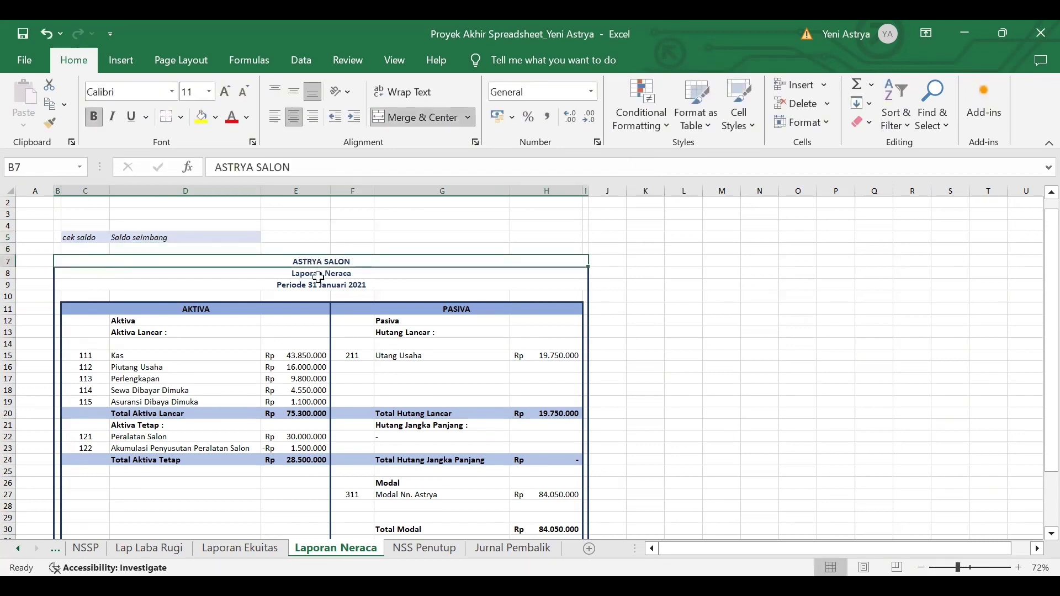
{"action": "left_click", "coordinate": [297, 274]}
{"action": "left_click", "coordinate": [302, 284]}
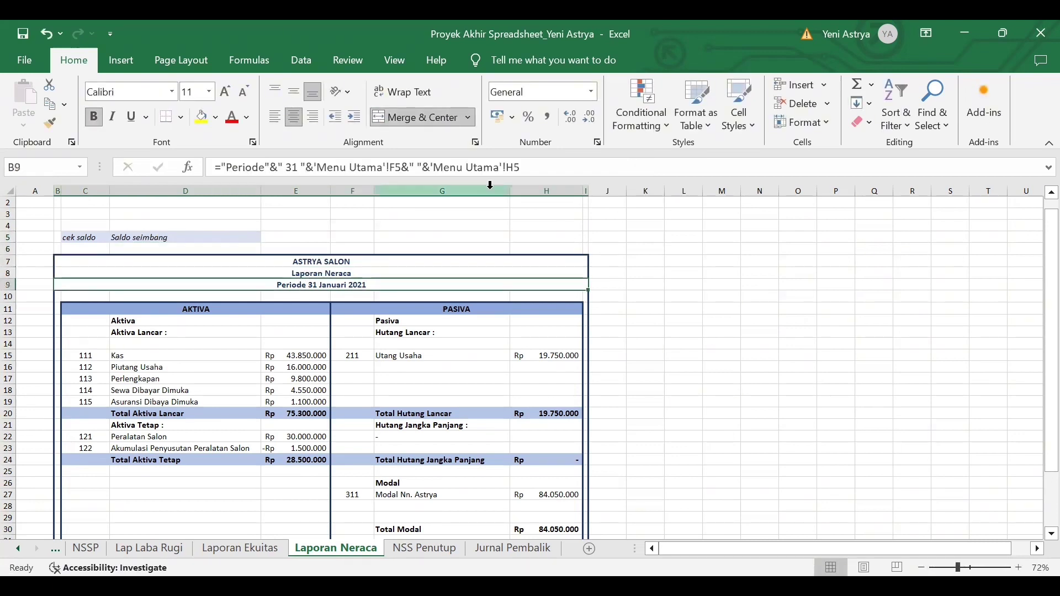
{"action": "left_click", "coordinate": [539, 167]}
{"action": "key", "text": "Return"}
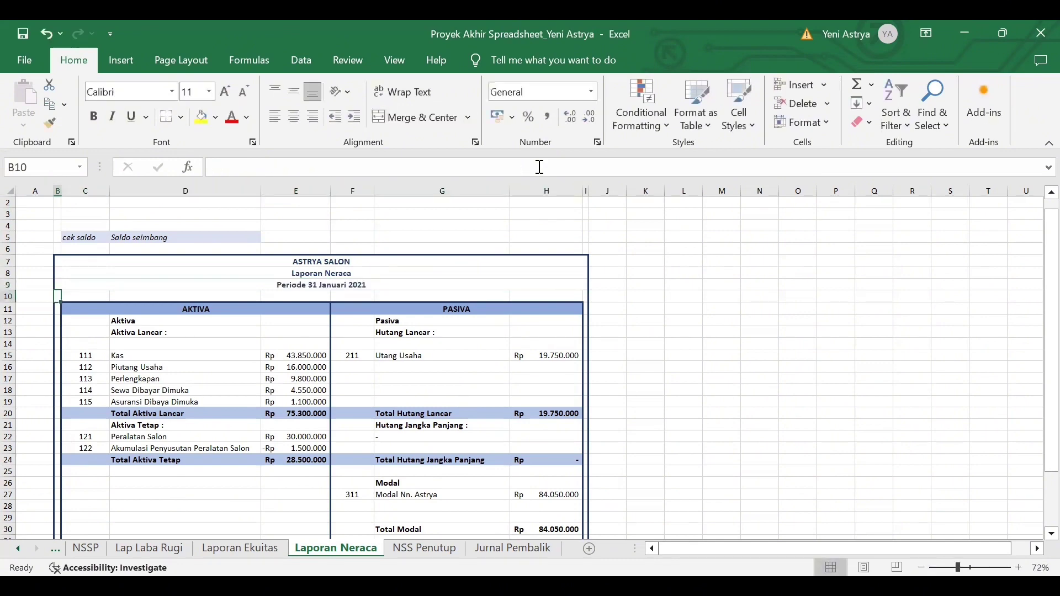
- Examine the Aktiva Lancar account codes in column C and the account name formulas in D15:D19
{"action": "scroll", "coordinate": [196, 369], "scroll_direction": "down", "scroll_amount": 1}
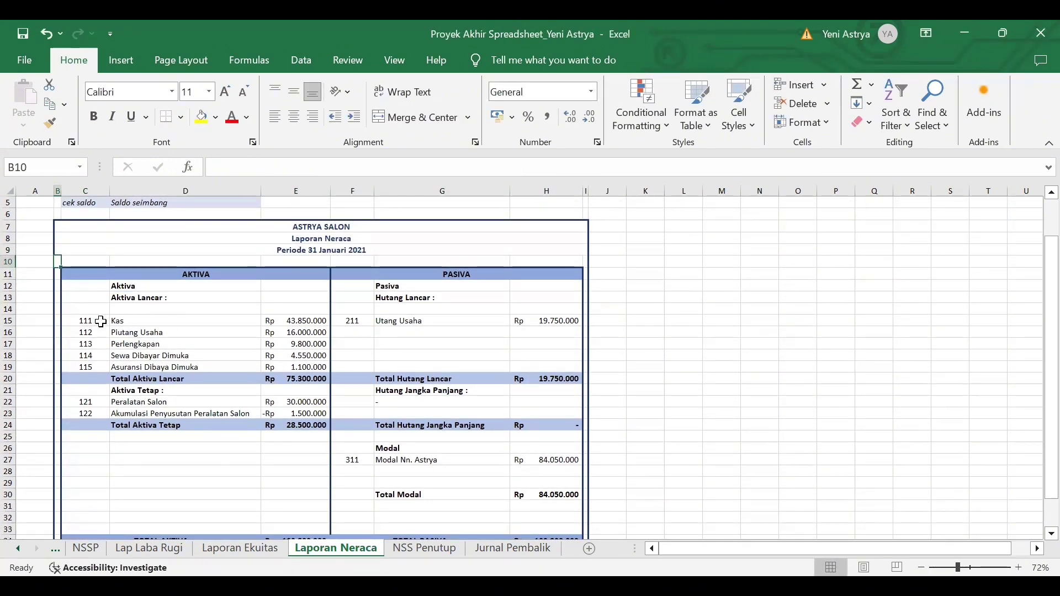
{"action": "left_click", "coordinate": [133, 322]}
{"action": "key", "text": "Down"}
{"action": "key", "text": "Down"}
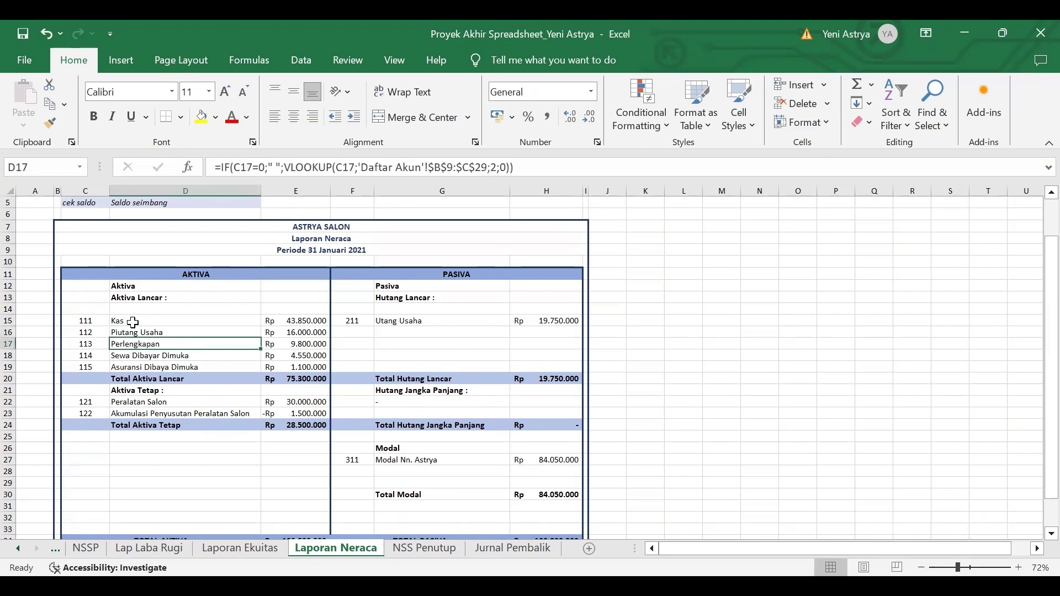
{"action": "key", "text": "Down"}
{"action": "key", "text": "Down"}
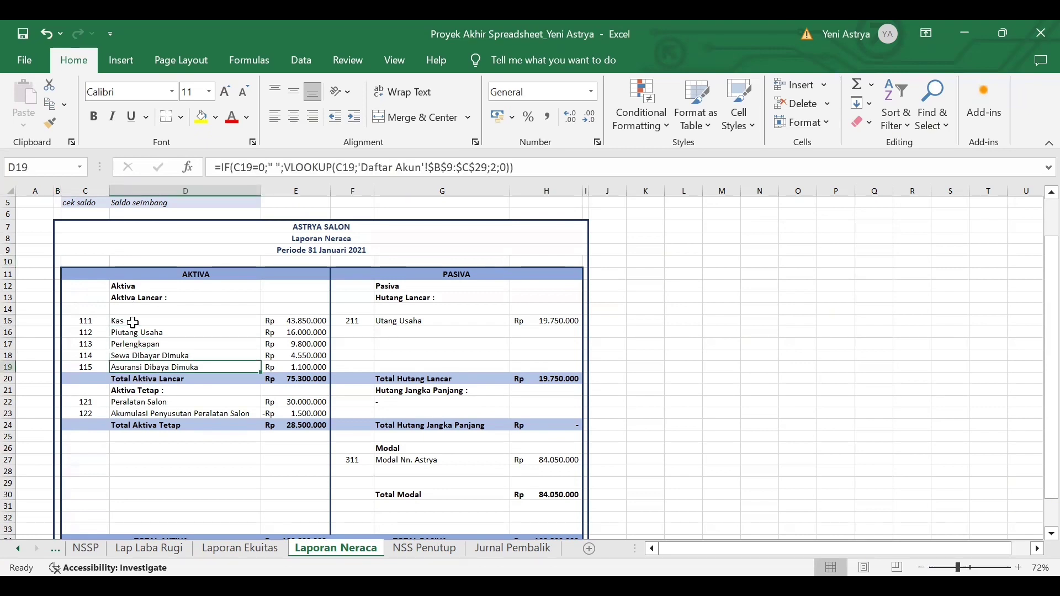
{"action": "left_click", "coordinate": [91, 323]}
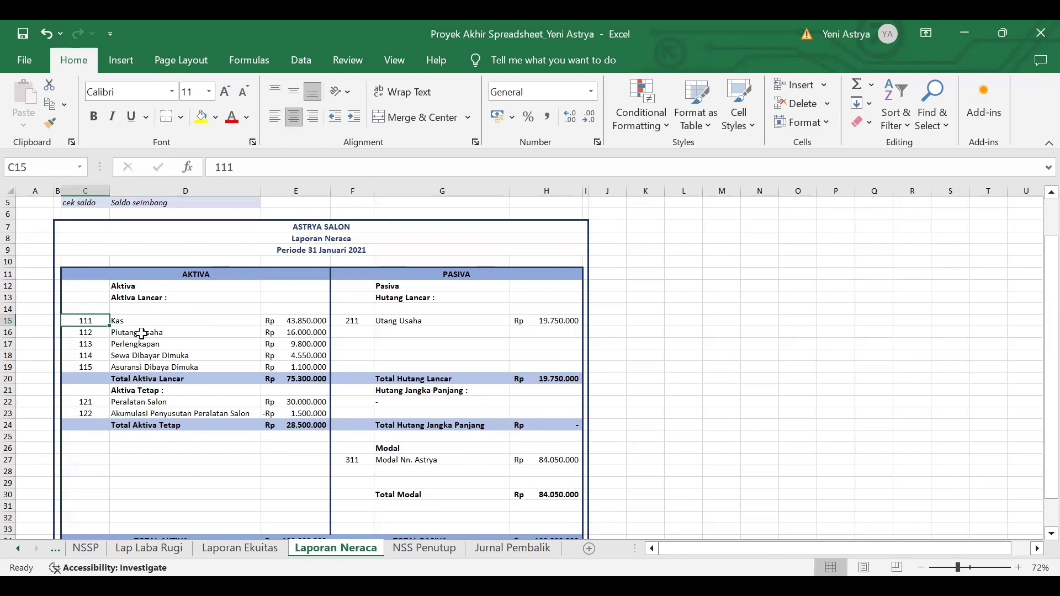
{"action": "key", "text": "Down"}
{"action": "key", "text": "Down"}
{"action": "key", "text": "Up"}
{"action": "key", "text": "Up"}
{"action": "key", "text": "Right"}
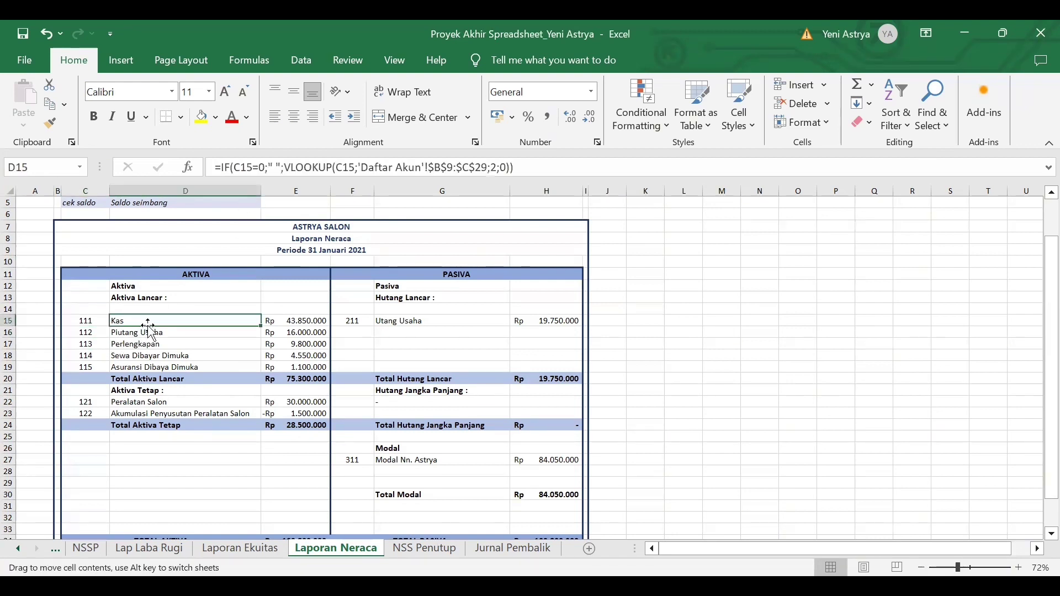
- Review the Daftar Akun VLOOKUP formula for Kas in D15 and fill it down to D19
{"action": "left_click", "coordinate": [531, 166]}
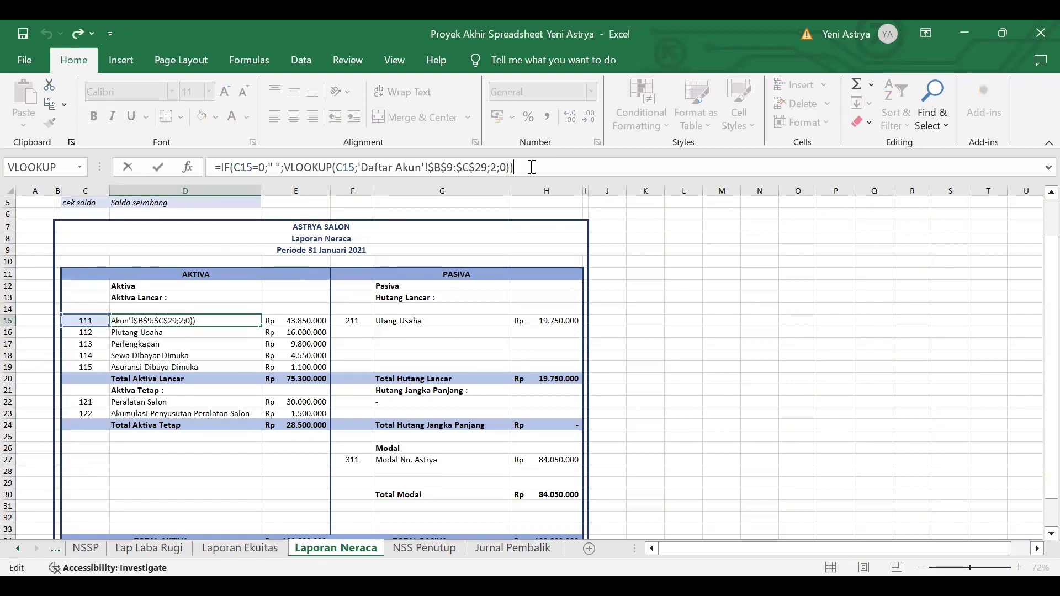
{"action": "triple_click", "coordinate": [509, 167]}
{"action": "key", "text": "Return"}
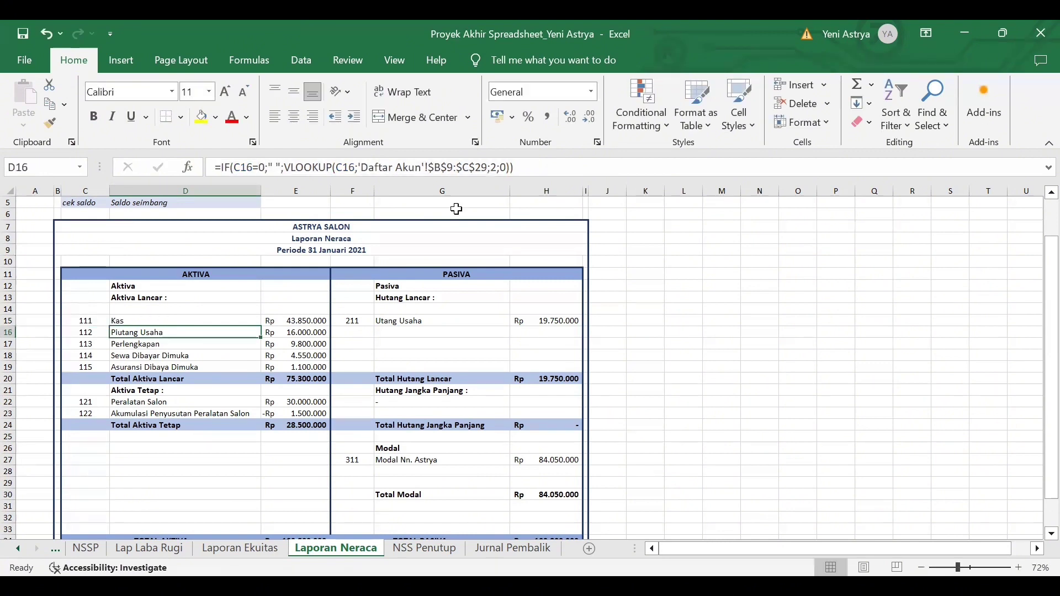
{"action": "key", "text": "Up"}
{"action": "left_click_drag", "start_coordinate": [259, 326], "coordinate": [255, 367]}
- Inspect the full IF, VLOOKUP and SUMIF formula for the Kas balance in E15, leaving it unedited
{"action": "left_click", "coordinate": [295, 321]}
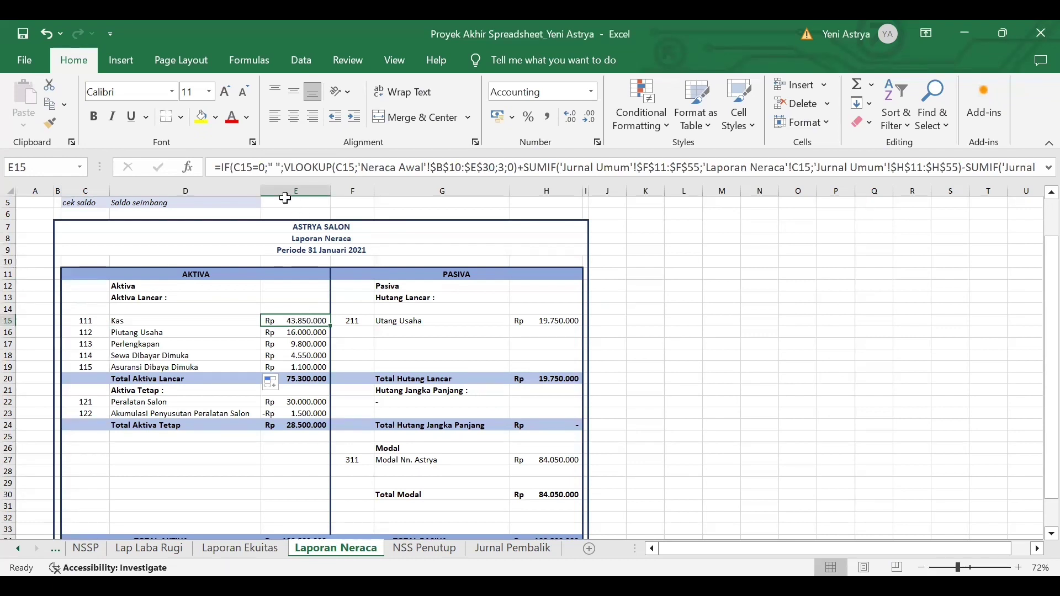
{"action": "left_click", "coordinate": [308, 168]}
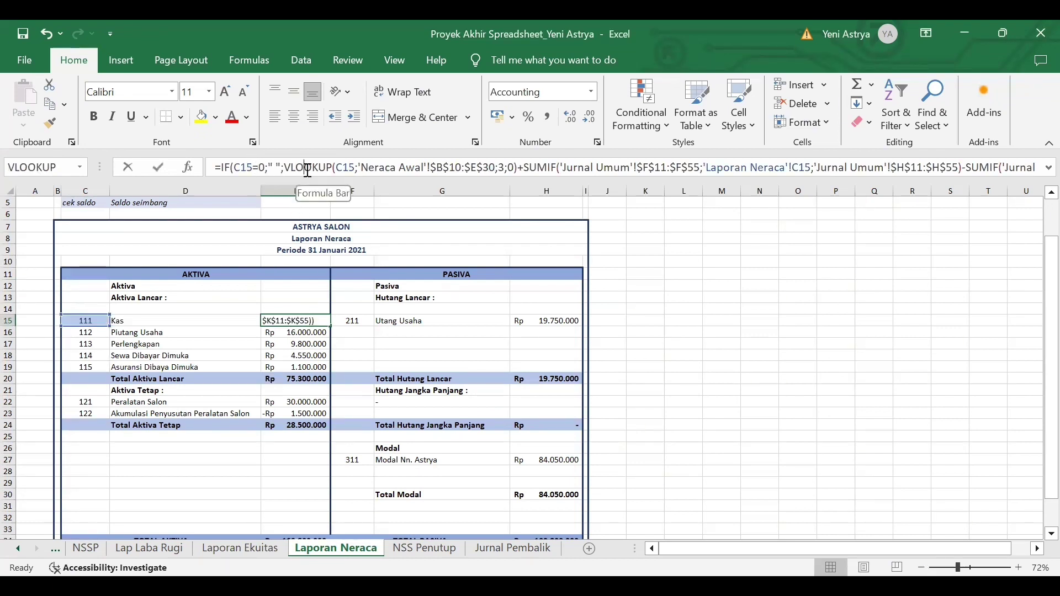
{"action": "left_click", "coordinate": [379, 167]}
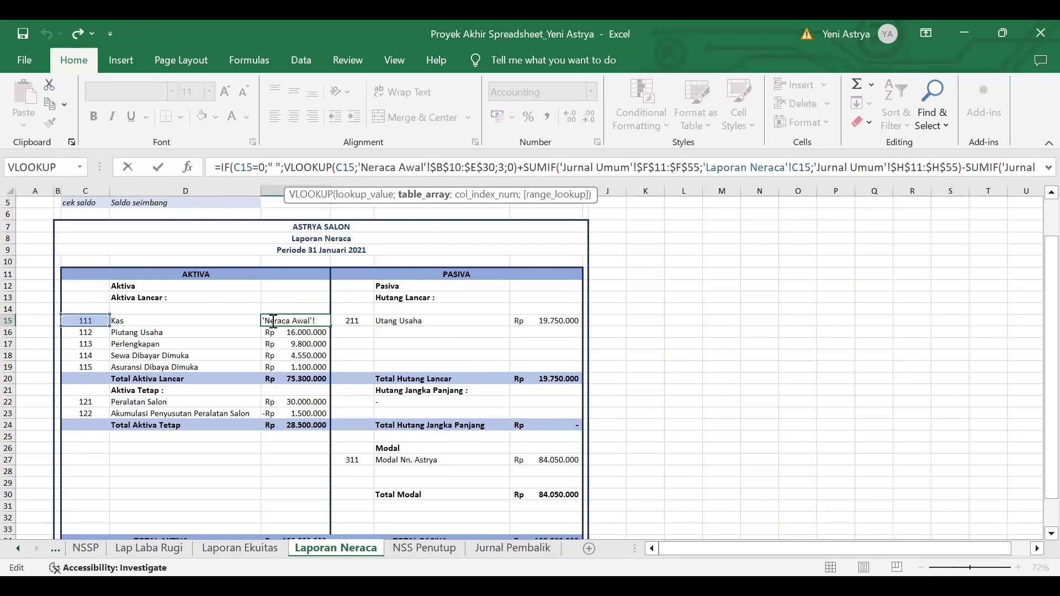
{"action": "key", "text": "Escape"}
{"action": "double_click", "coordinate": [309, 323]}
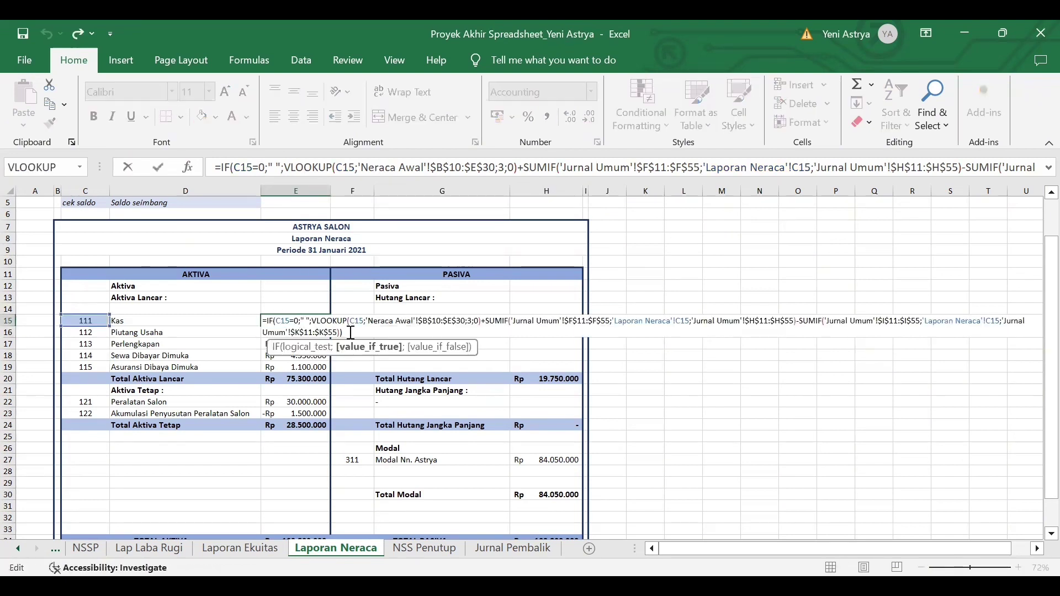
{"action": "left_click_drag", "start_coordinate": [352, 330], "coordinate": [270, 324]}
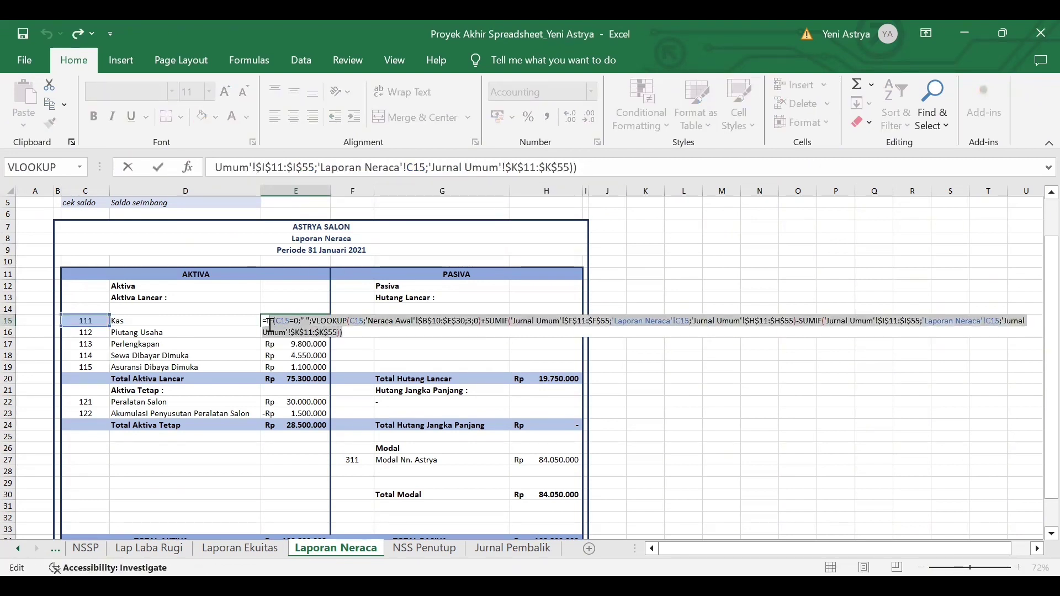
{"action": "left_click", "coordinate": [347, 325]}
{"action": "key", "text": "Escape"}
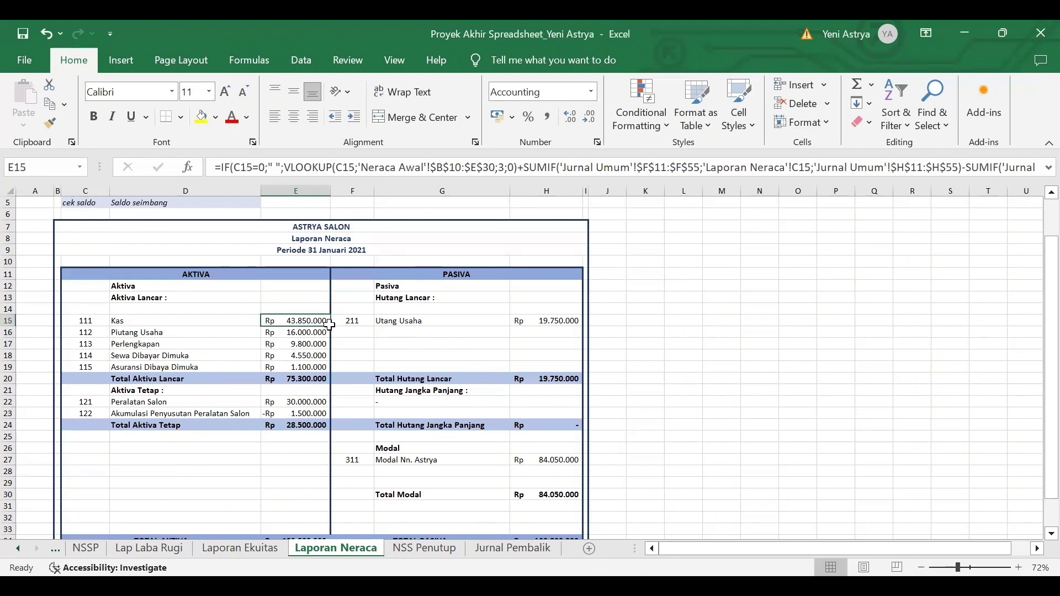
{"action": "left_click_drag", "start_coordinate": [329, 325], "coordinate": [209, 343]}
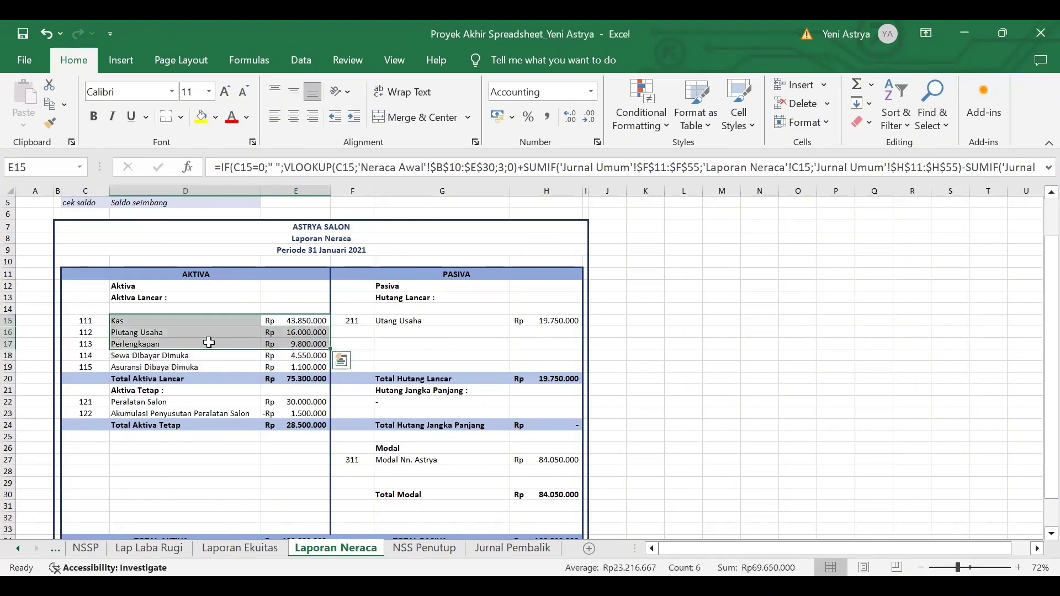
{"action": "left_click", "coordinate": [208, 343]}
- Inspect the SUM formula for Total Aktiva Lancar in E20
{"action": "left_click", "coordinate": [172, 380]}
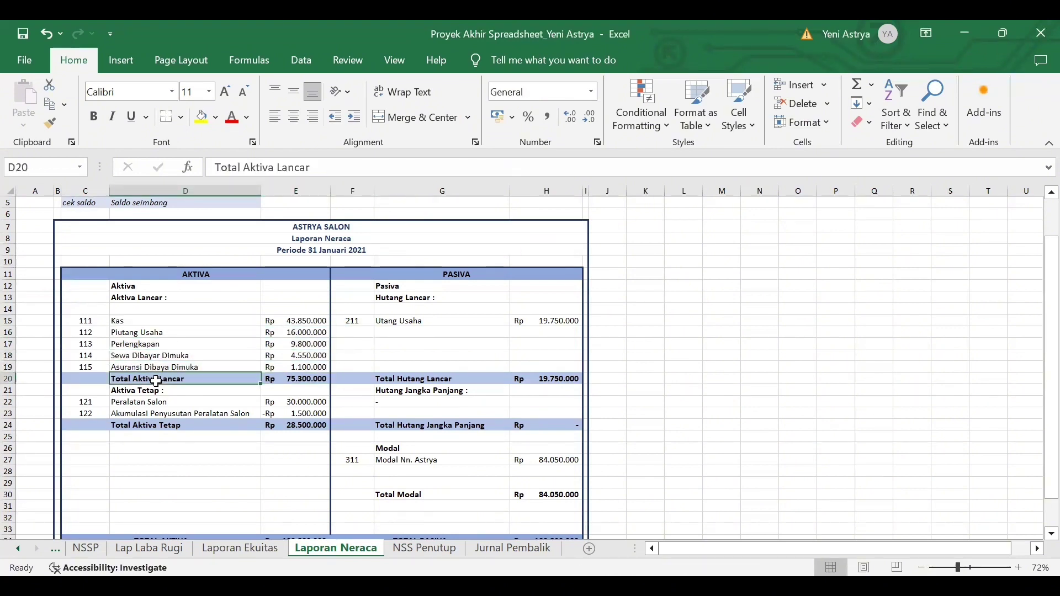
{"action": "left_click", "coordinate": [317, 379]}
{"action": "left_click", "coordinate": [316, 166]}
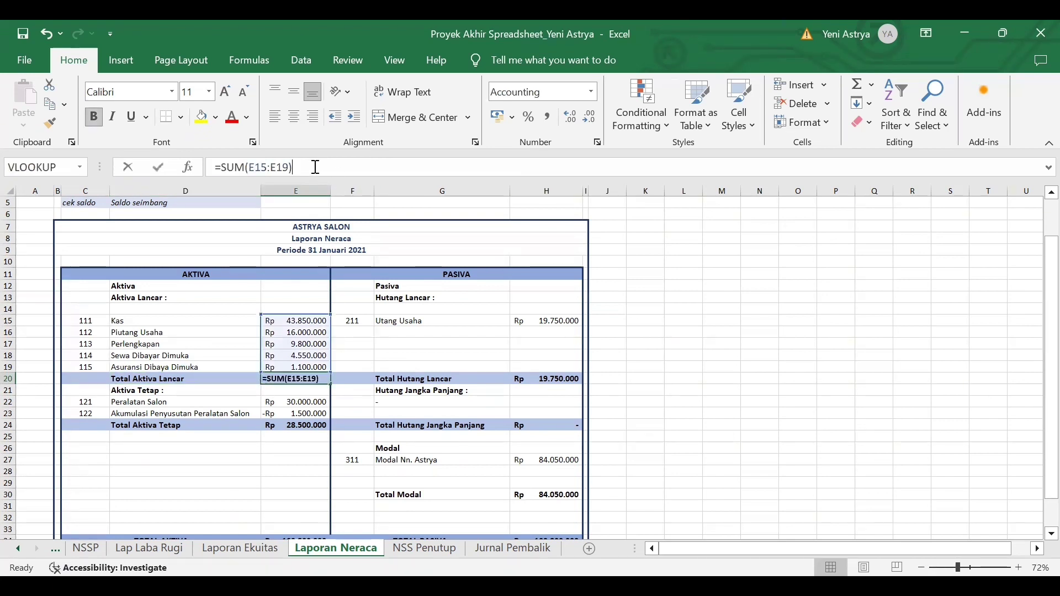
{"action": "key", "text": "Return"}
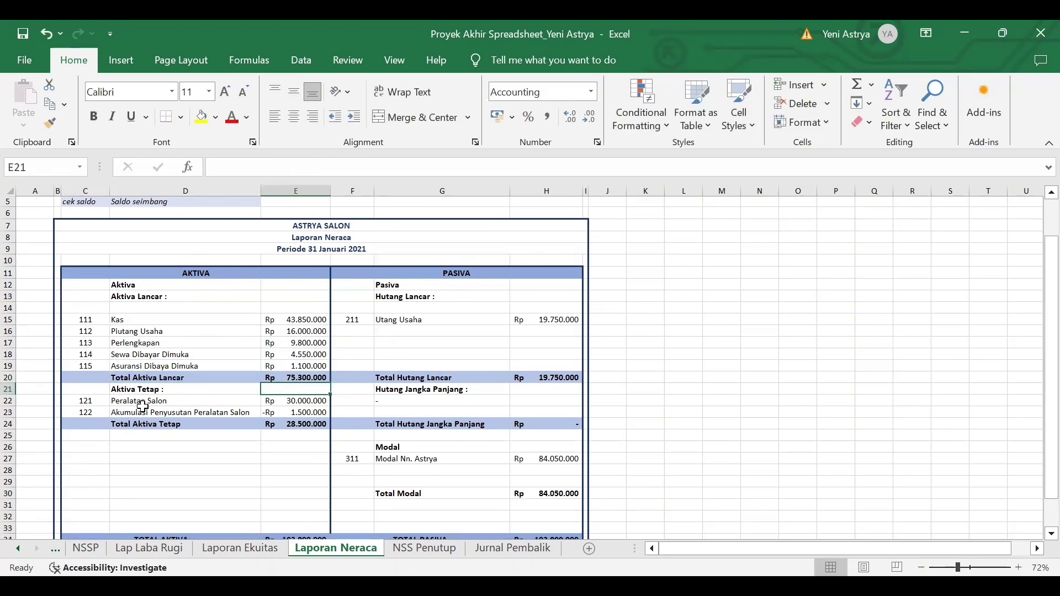
- Review the Peralatan Salon account code and its VLOOKUP name formula in D22, and fill the formula down to D23
{"action": "scroll", "coordinate": [143, 407], "scroll_direction": "down", "scroll_amount": 1}
{"action": "left_click", "coordinate": [87, 379]}
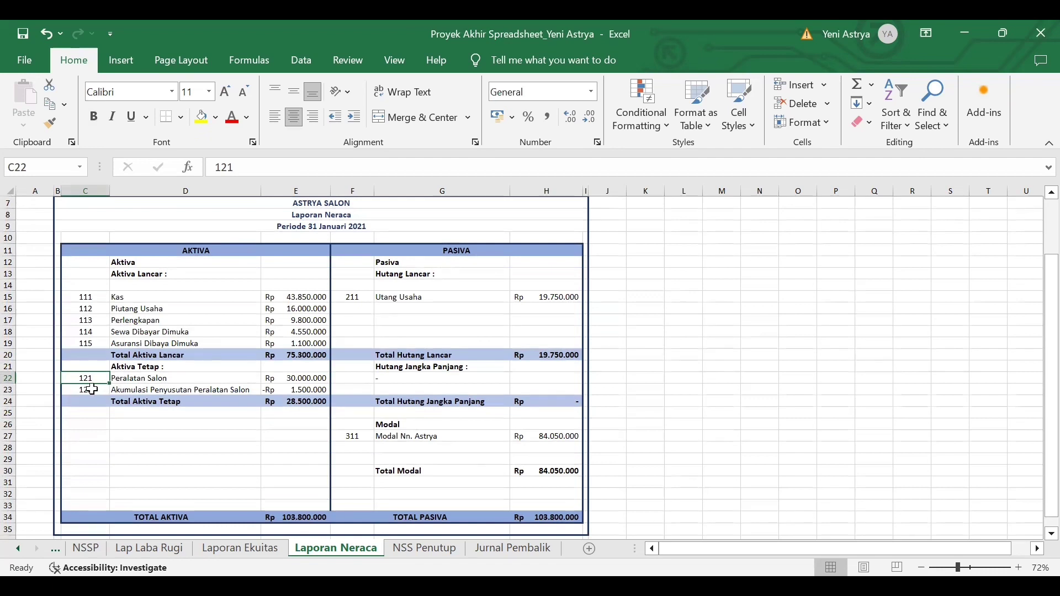
{"action": "left_click", "coordinate": [149, 380]}
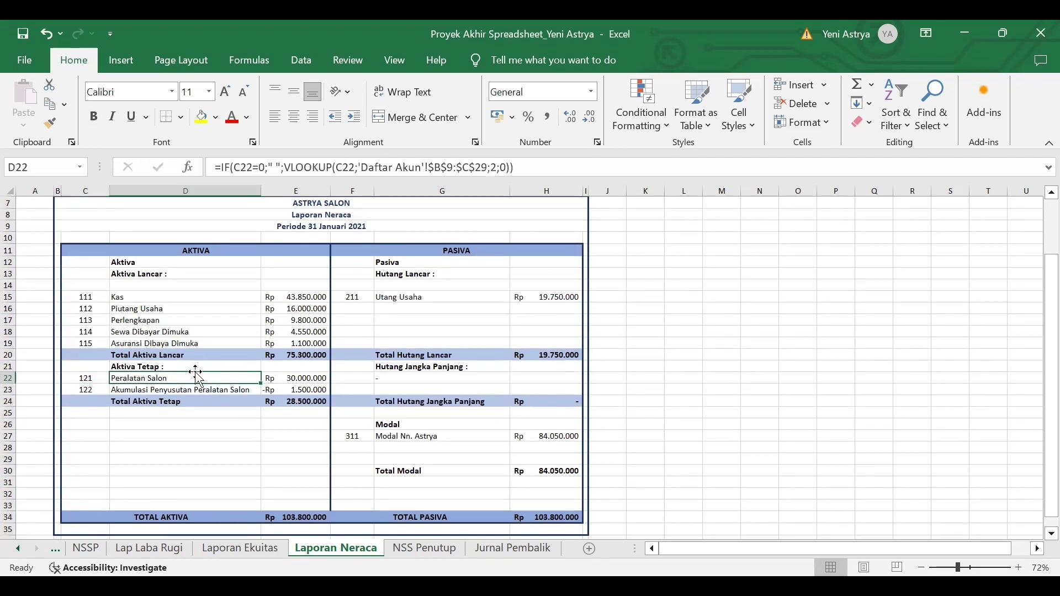
{"action": "left_click", "coordinate": [542, 166]}
{"action": "left_click_drag", "start_coordinate": [542, 166], "coordinate": [213, 162]}
{"action": "left_click", "coordinate": [537, 168]}
{"action": "key", "text": "Return"}
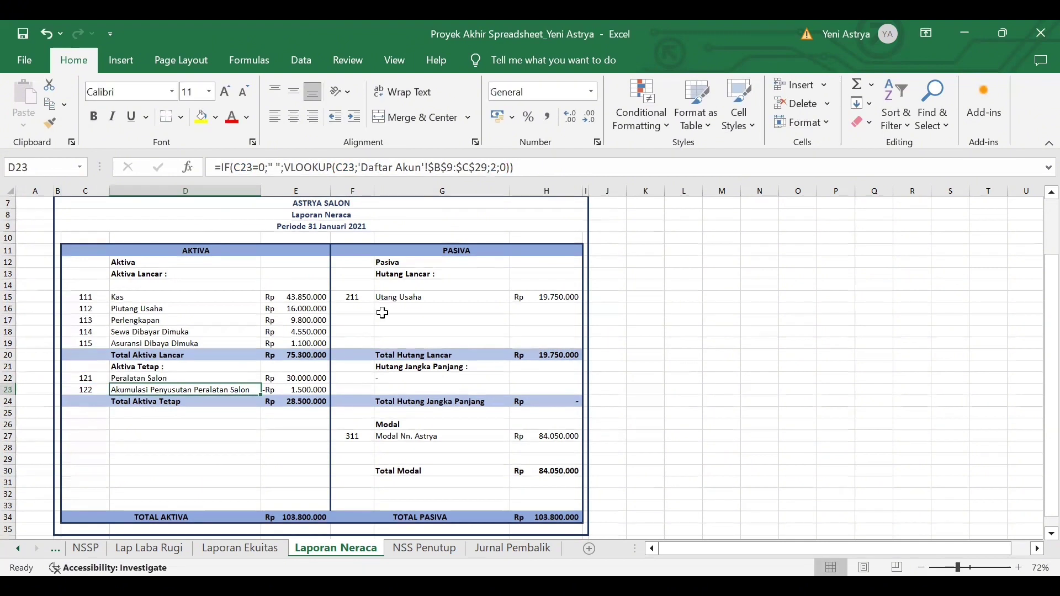
{"action": "left_click", "coordinate": [238, 379]}
{"action": "left_click_drag", "start_coordinate": [261, 383], "coordinate": [261, 392]}
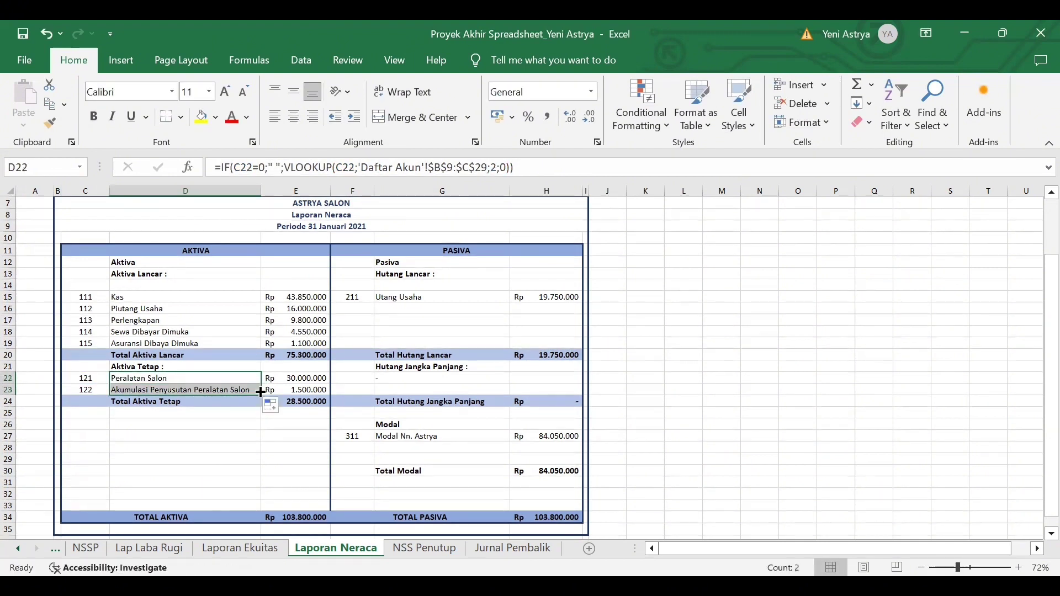
- Review the Peralatan Salon balance formula in E22 and fill it down to E23
{"action": "left_click", "coordinate": [291, 380]}
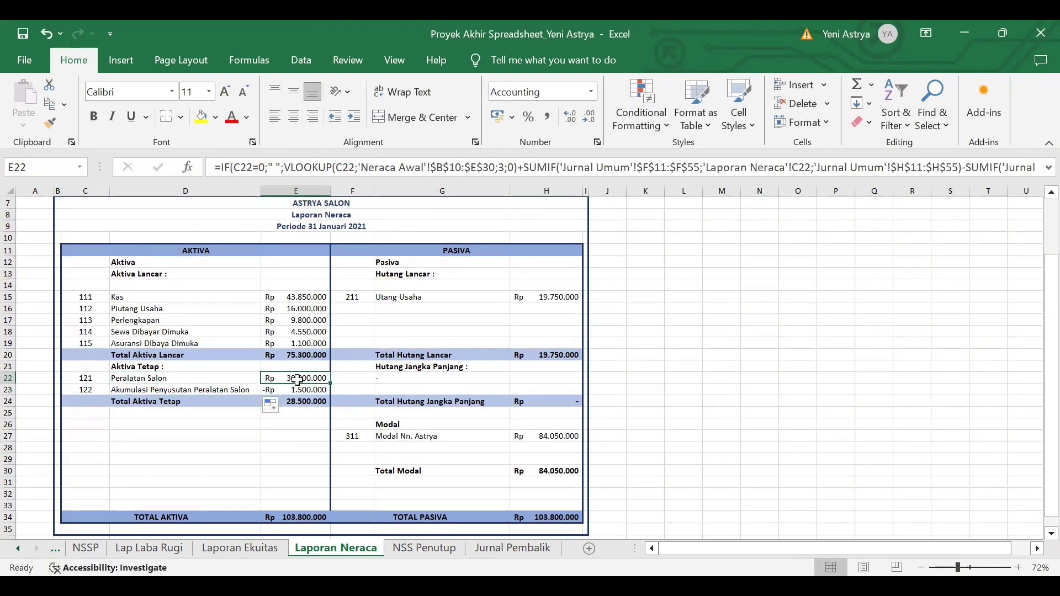
{"action": "double_click", "coordinate": [298, 379]}
{"action": "key", "text": "Return"}
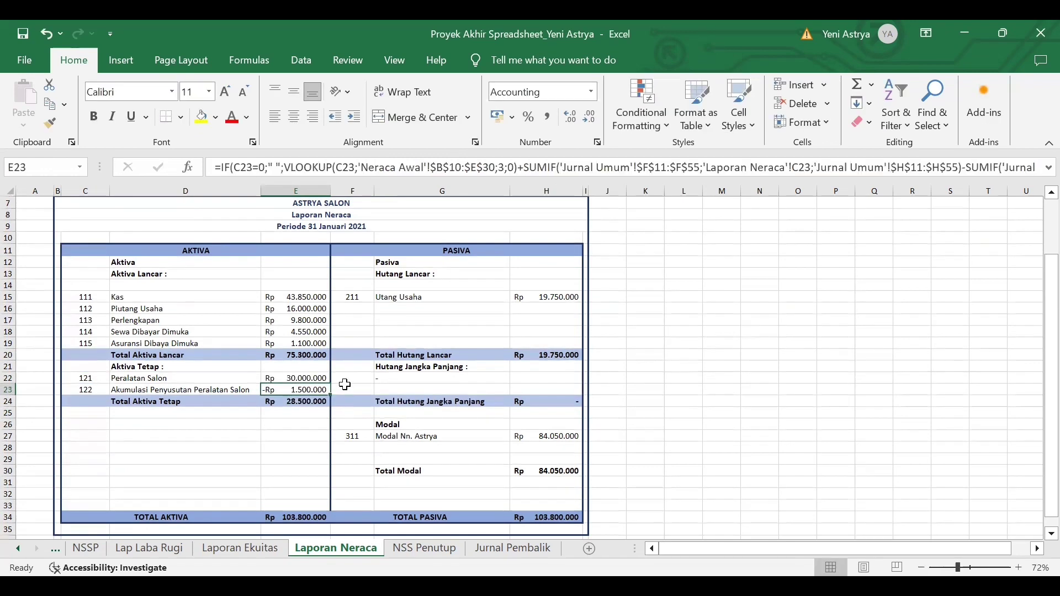
{"action": "left_click", "coordinate": [305, 378]}
{"action": "left_click_drag", "start_coordinate": [330, 384], "coordinate": [328, 391]}
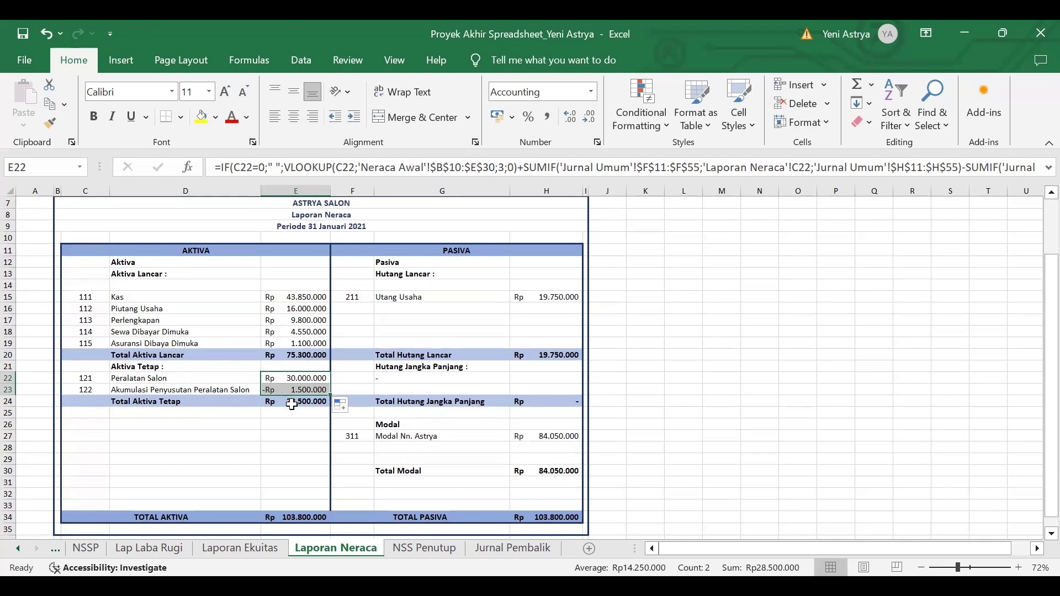
{"action": "scroll", "coordinate": [284, 452], "scroll_direction": "down", "scroll_amount": 1}
{"action": "scroll", "coordinate": [285, 452], "scroll_direction": "up", "scroll_amount": 1}
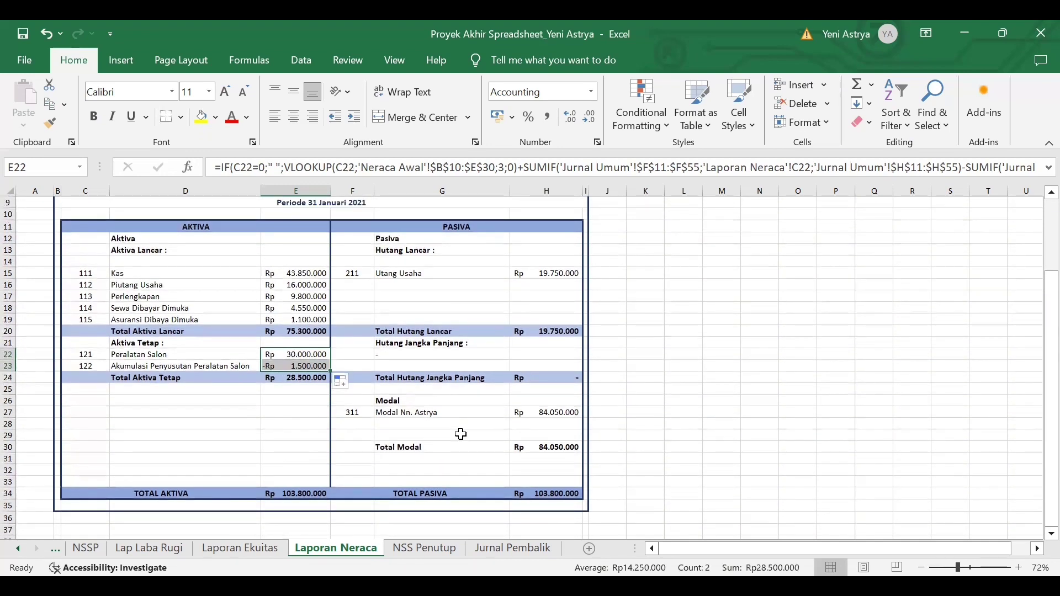
- Inspect the TOTAL AKTIVA label and its SUM formula in E34, leaving the formula unedited
{"action": "left_click", "coordinate": [158, 520]}
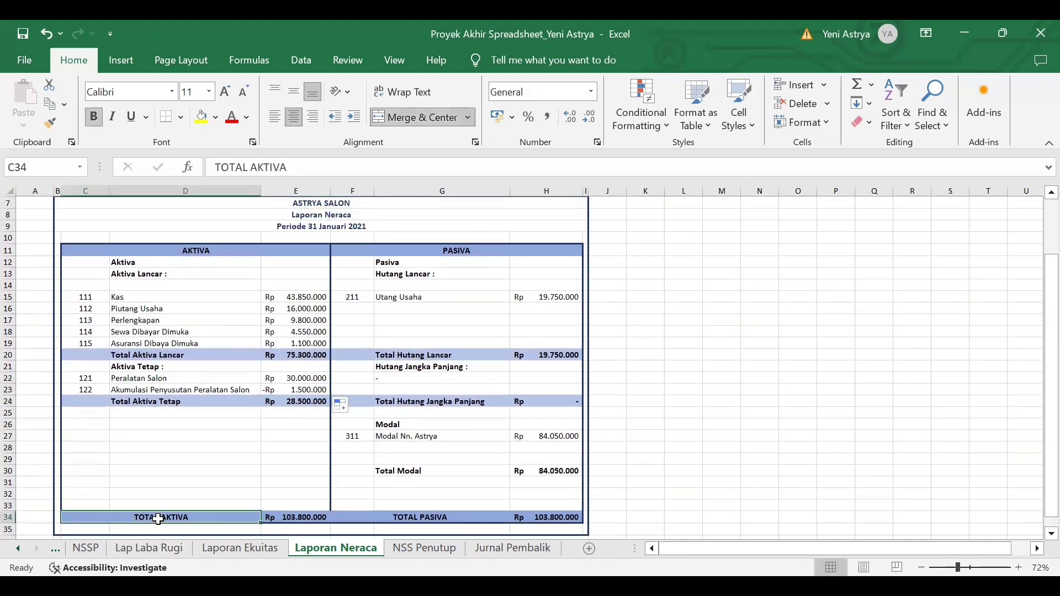
{"action": "left_click", "coordinate": [302, 520]}
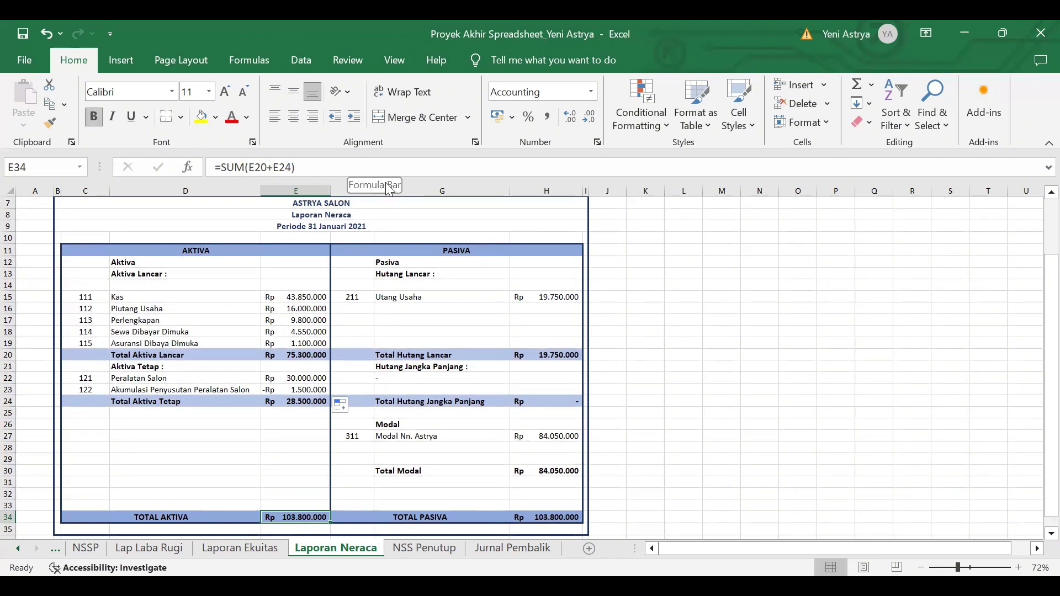
{"action": "left_click", "coordinate": [337, 166]}
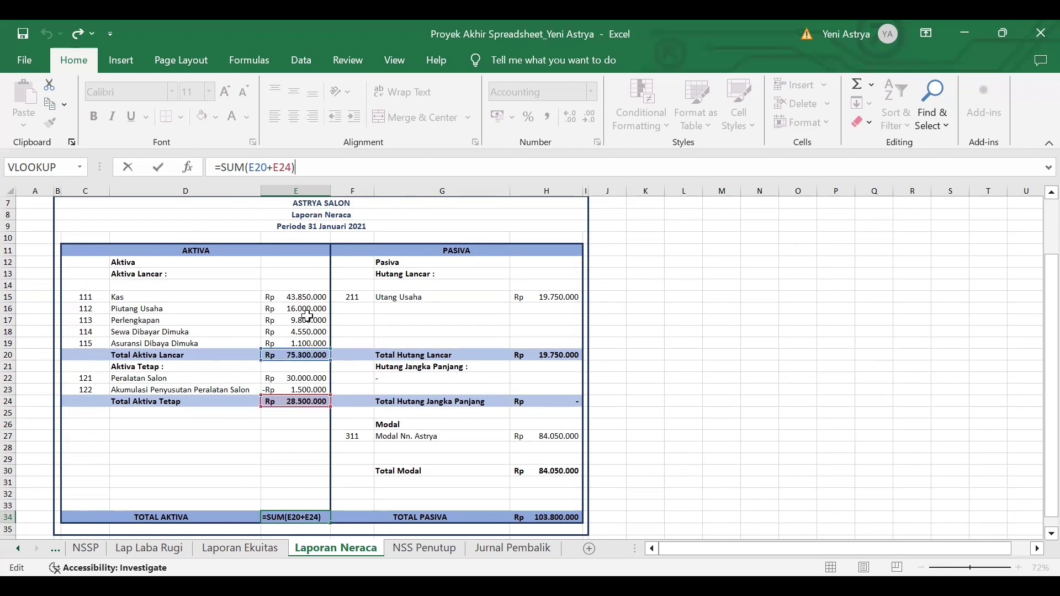
{"action": "key", "text": "Return"}
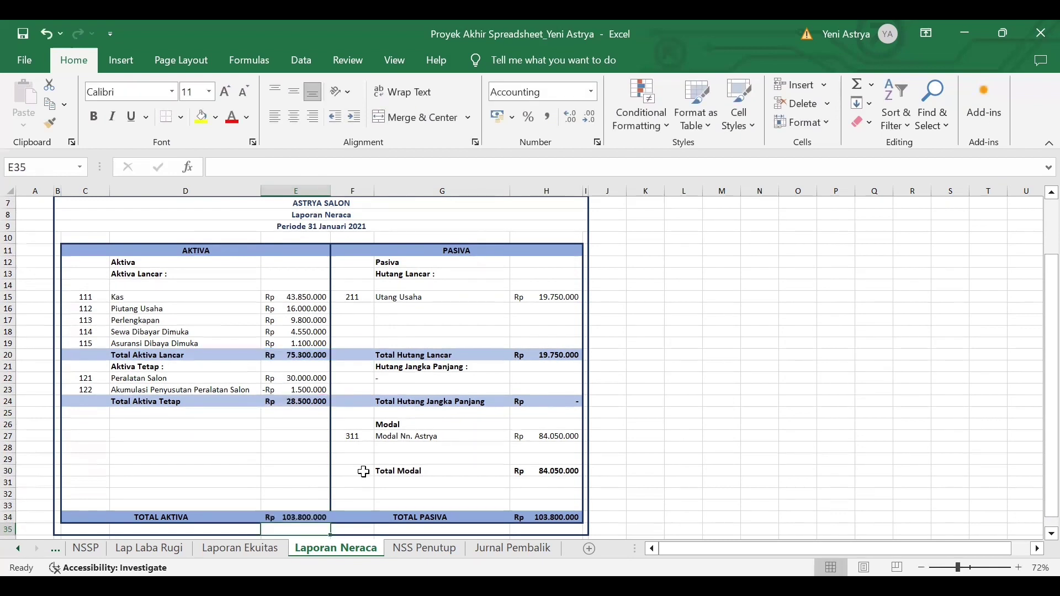
{"action": "scroll", "coordinate": [309, 503], "scroll_direction": "down", "scroll_amount": 1}
{"action": "left_click", "coordinate": [307, 493]}
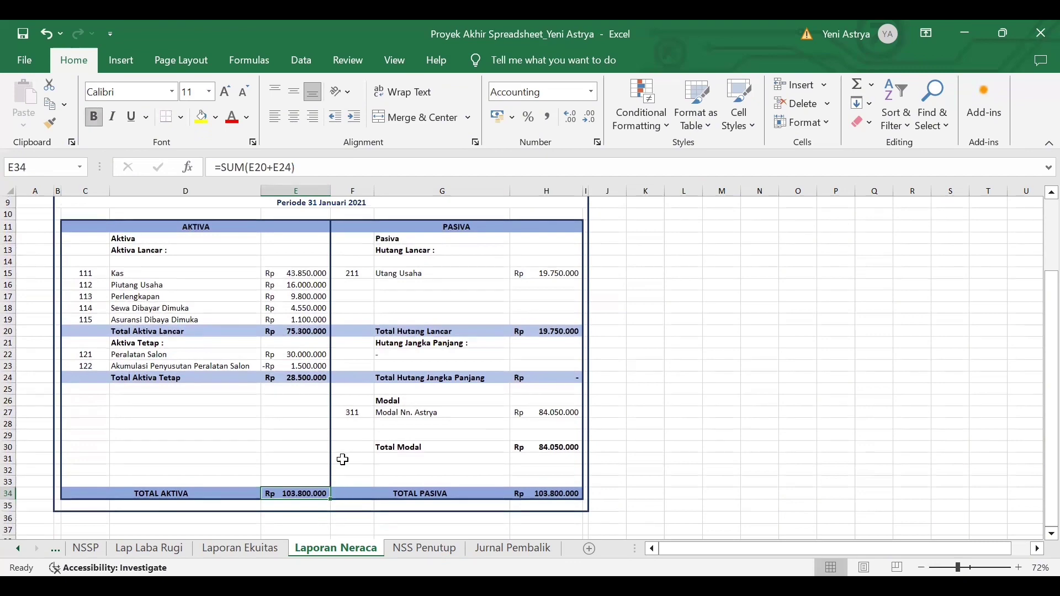
{"action": "left_click", "coordinate": [338, 166]}
{"action": "key", "text": "Return"}
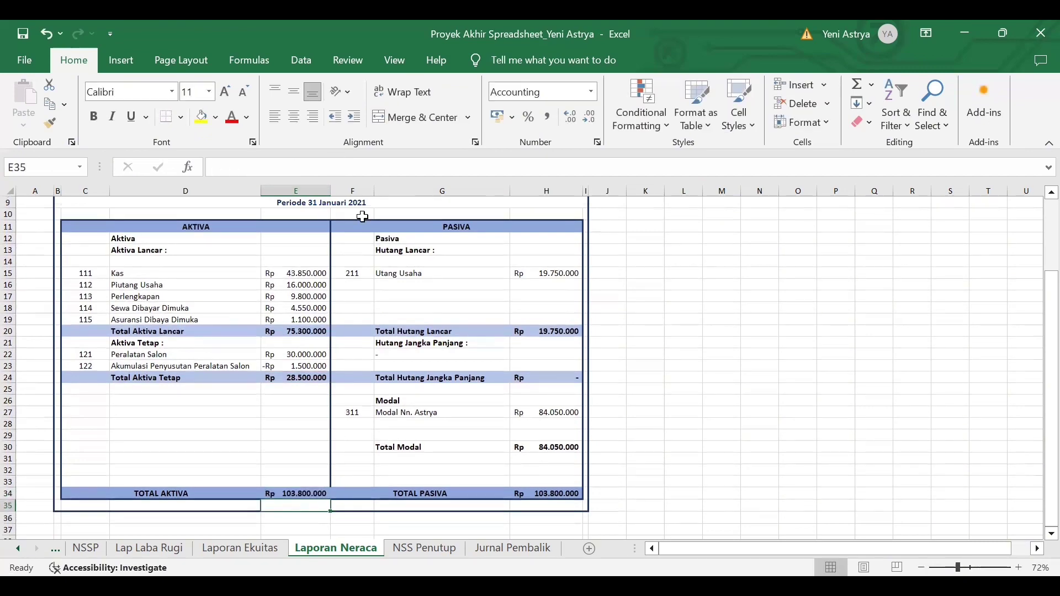
- Review the Utang Usaha account code in F15 and its IF and VLOOKUP name formula in G15
{"action": "scroll", "coordinate": [446, 361], "scroll_direction": "up", "scroll_amount": 2}
{"action": "scroll", "coordinate": [449, 340], "scroll_direction": "down", "scroll_amount": 1}
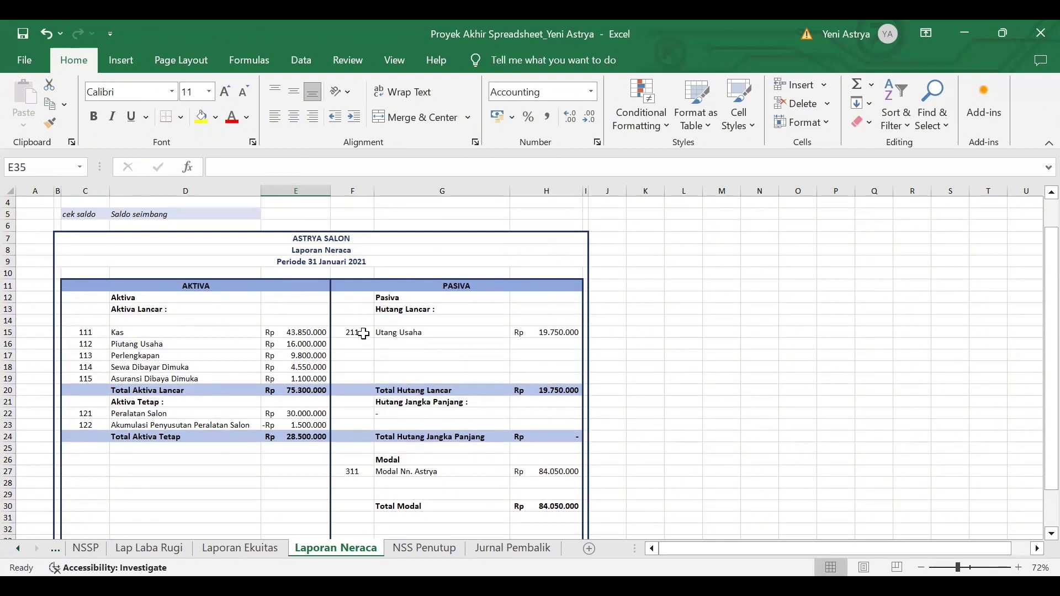
{"action": "left_click", "coordinate": [362, 334]}
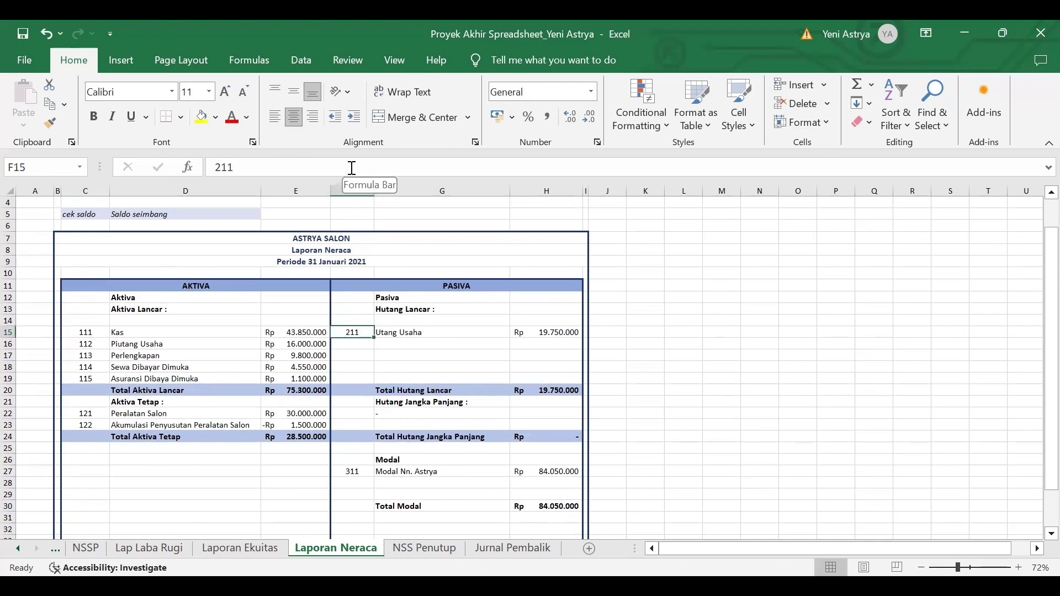
{"action": "key", "text": "Down"}
{"action": "key", "text": "Up"}
{"action": "key", "text": "Right"}
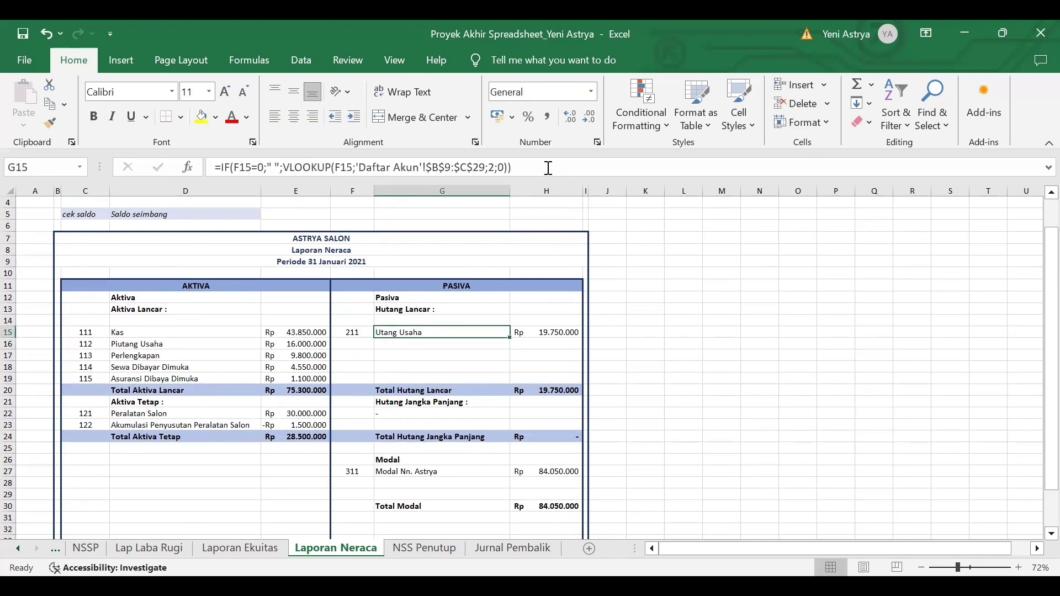
{"action": "left_click", "coordinate": [548, 167]}
{"action": "key", "text": "Return"}
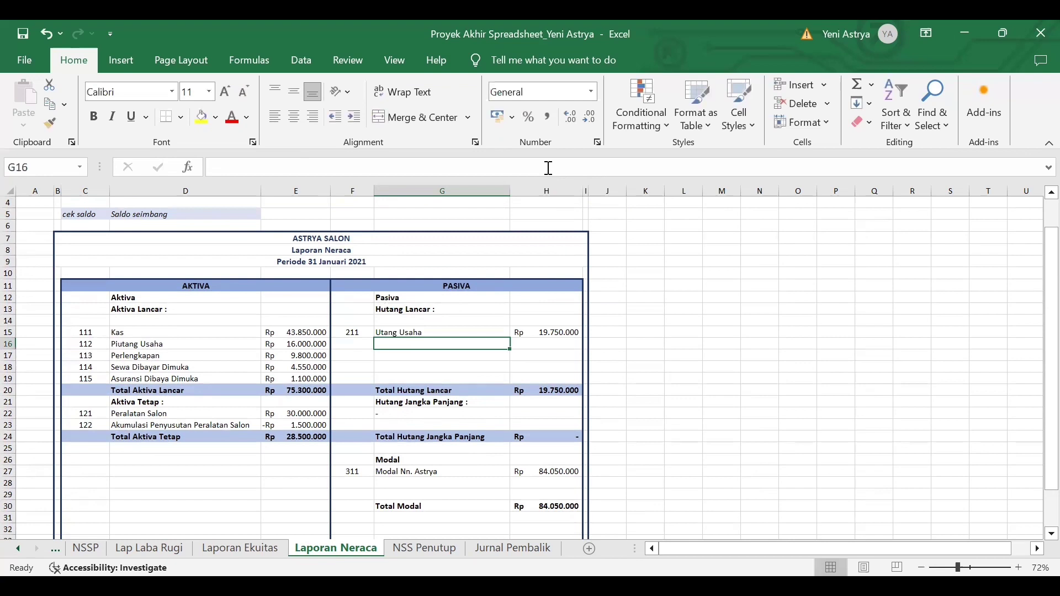
- Inspect the full IF, VLOOKUP and SUMIF formula for the Utang Usaha balance in H15, leaving it unedited
{"action": "left_click", "coordinate": [555, 333]}
{"action": "double_click", "coordinate": [557, 332]}
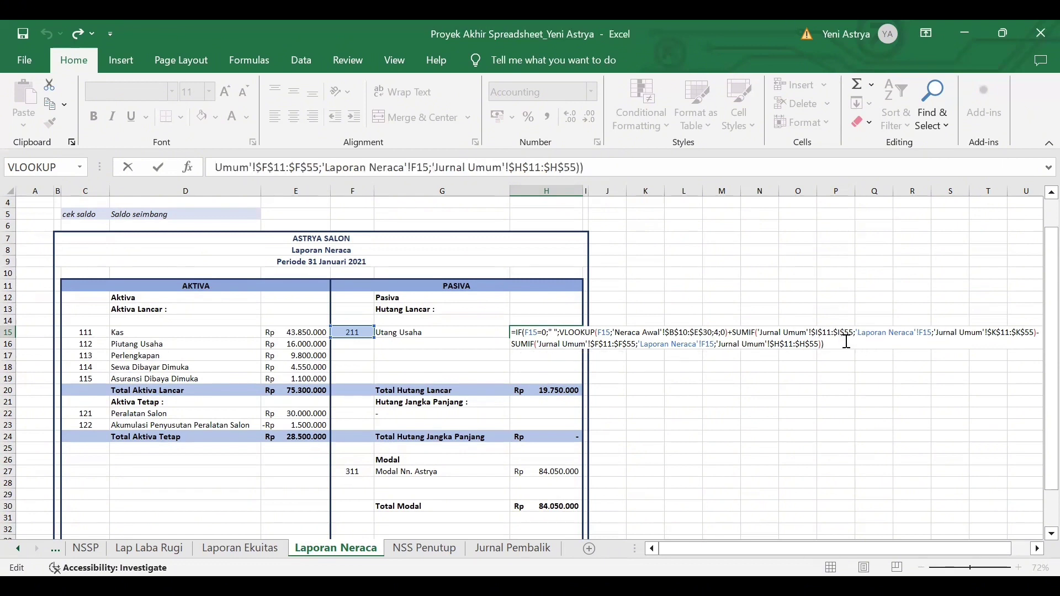
{"action": "key", "text": "Return"}
- Review the Total Hutang Lancar label in G20 and the Hutang Jangka Panjang entry in G22
{"action": "left_click", "coordinate": [424, 394]}
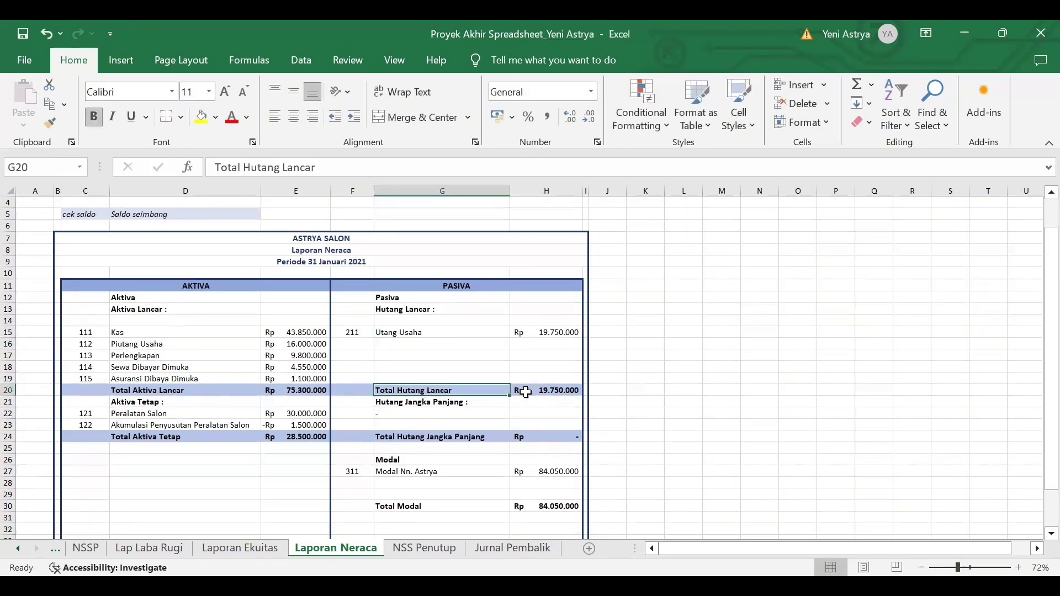
{"action": "scroll", "coordinate": [566, 414], "scroll_direction": "down", "scroll_amount": 3}
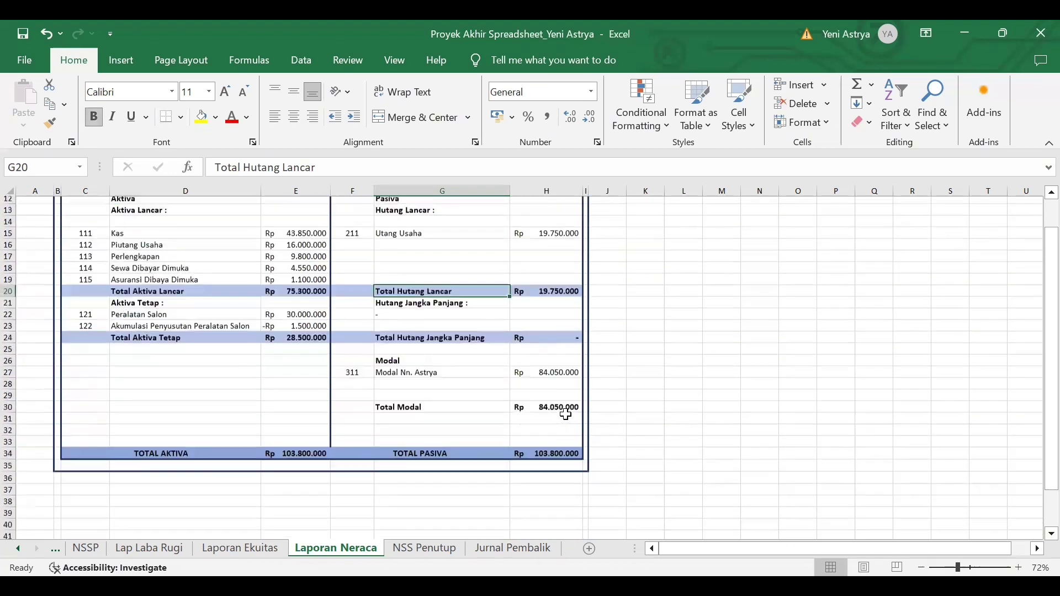
{"action": "left_click", "coordinate": [395, 298]}
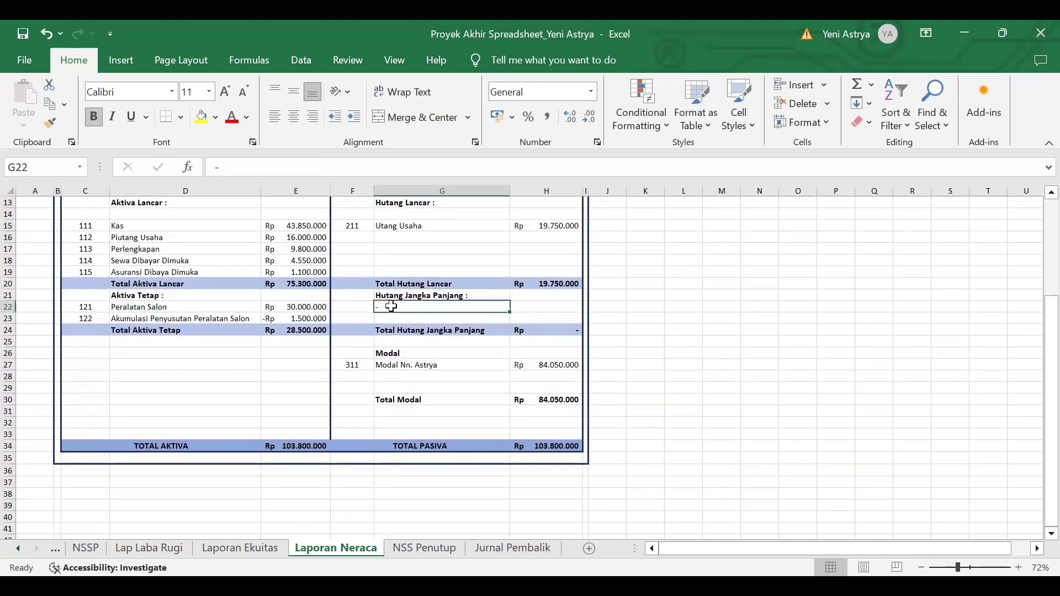
- Review the owner's capital account code in F27 and its VLOOKUP name formula in G27
{"action": "left_click", "coordinate": [392, 365]}
{"action": "left_click", "coordinate": [360, 366]}
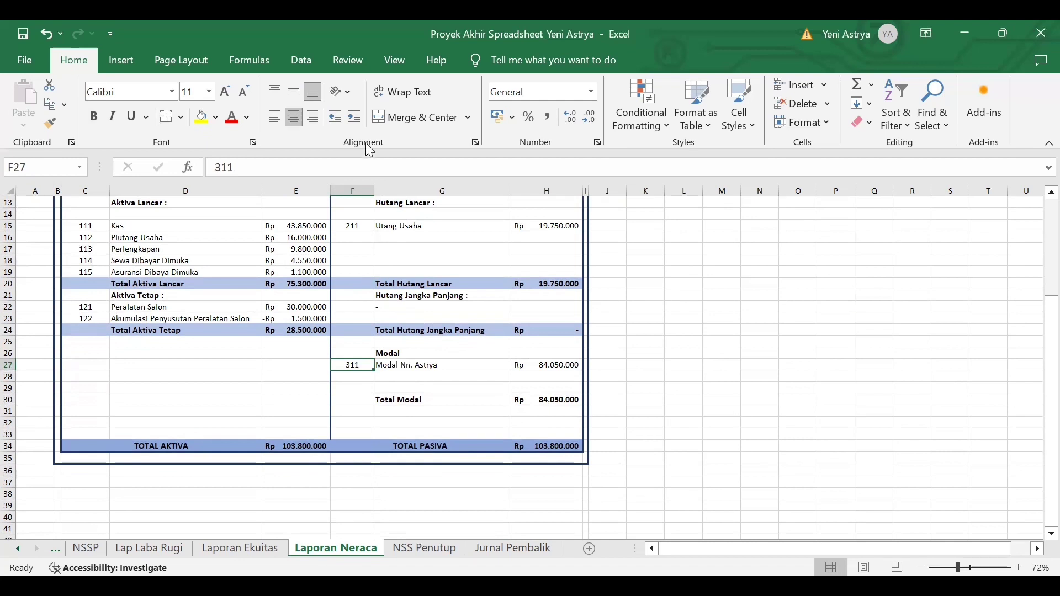
{"action": "left_click", "coordinate": [365, 161]}
{"action": "left_click", "coordinate": [415, 365]}
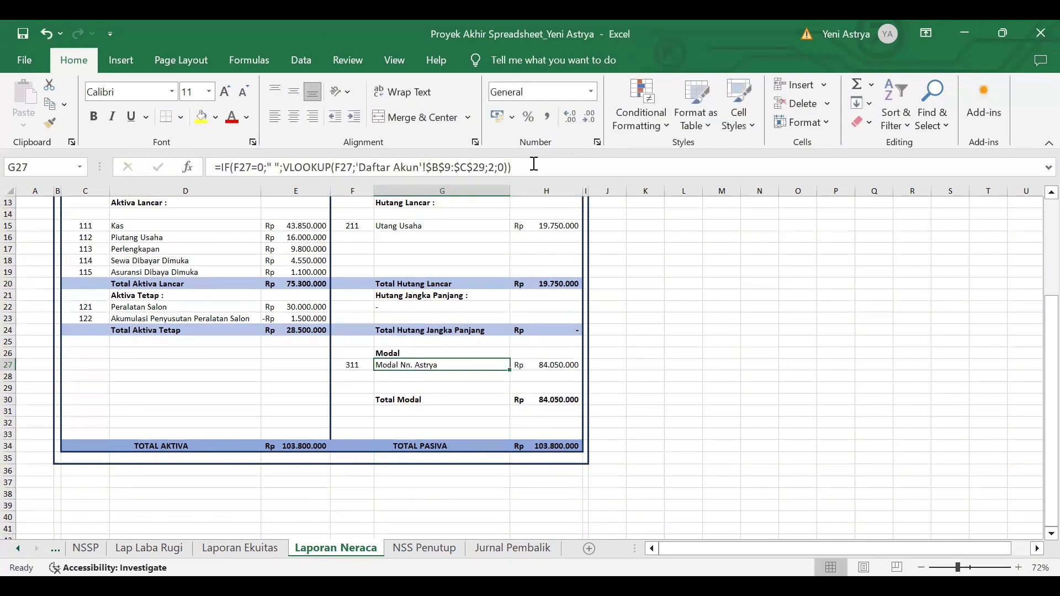
{"action": "left_click", "coordinate": [529, 167]}
{"action": "key", "text": "Return"}
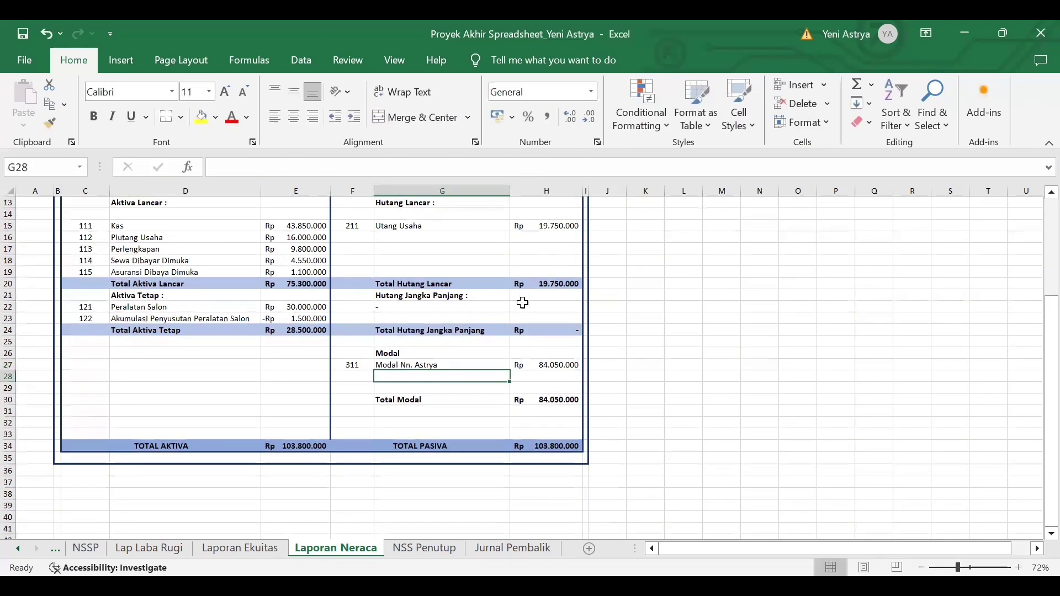
- Inspect the capital balance link in H27 and check its source cell E22 on the Laporan Ekuitas sheet
{"action": "left_click", "coordinate": [548, 365]}
{"action": "left_click", "coordinate": [470, 167]}
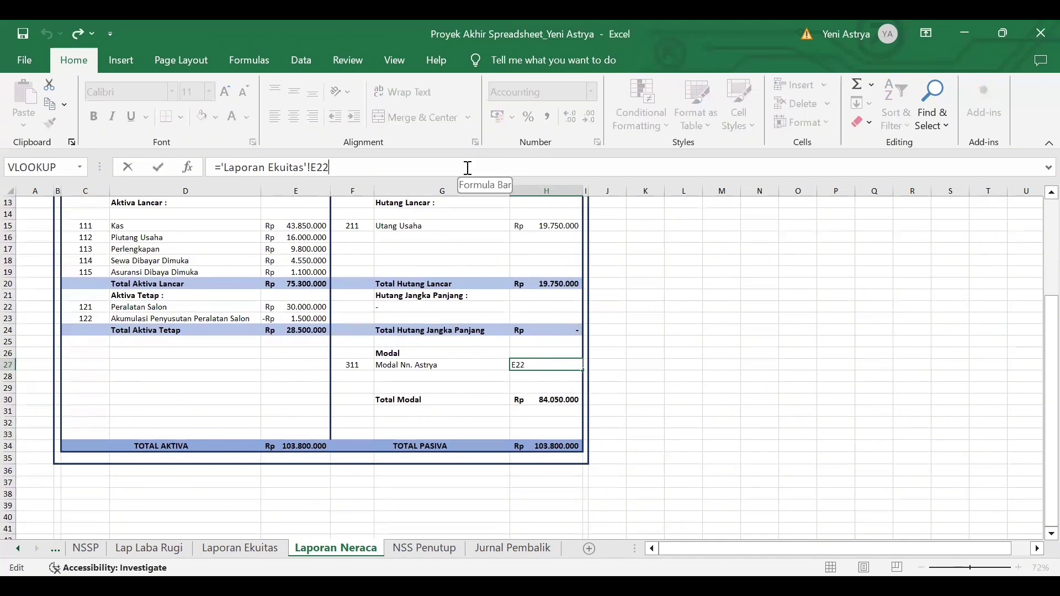
{"action": "key", "text": "Return"}
{"action": "left_click", "coordinate": [242, 548]}
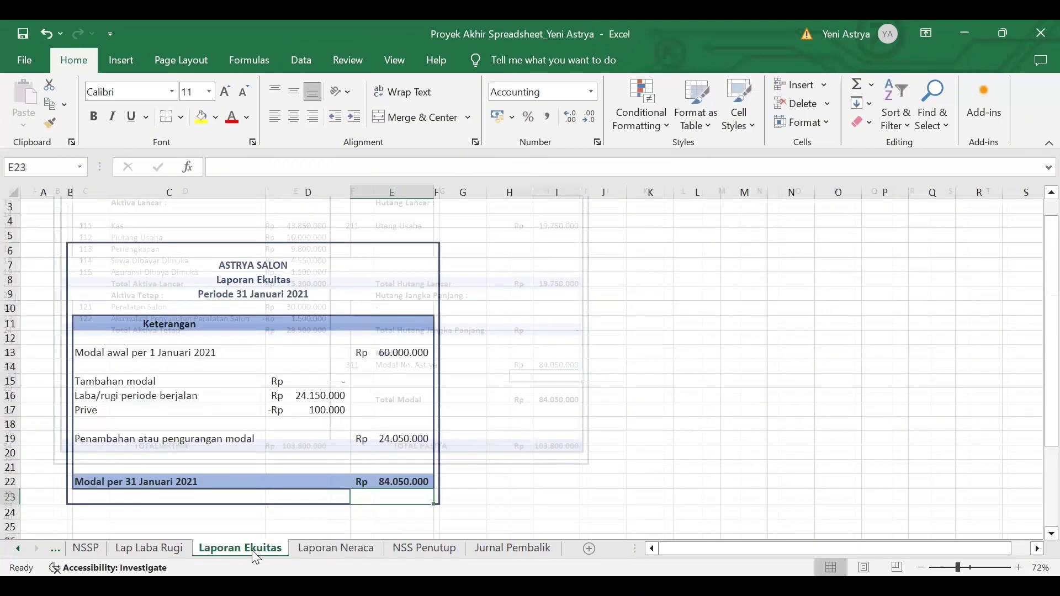
{"action": "left_click", "coordinate": [392, 482]}
{"action": "left_click", "coordinate": [357, 549]}
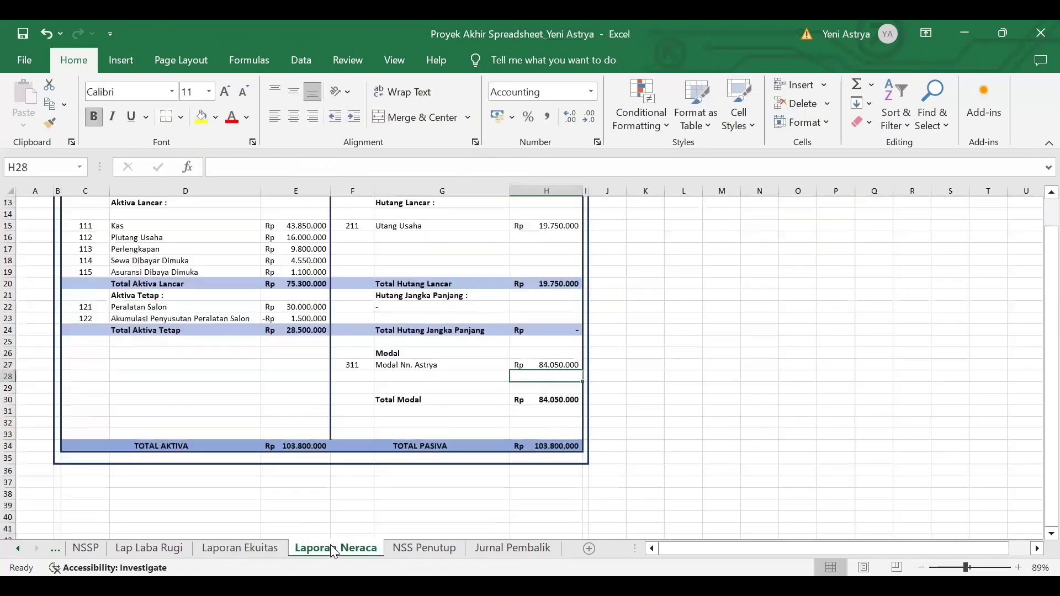
{"action": "left_click", "coordinate": [549, 366]}
{"action": "key", "text": "Return"}
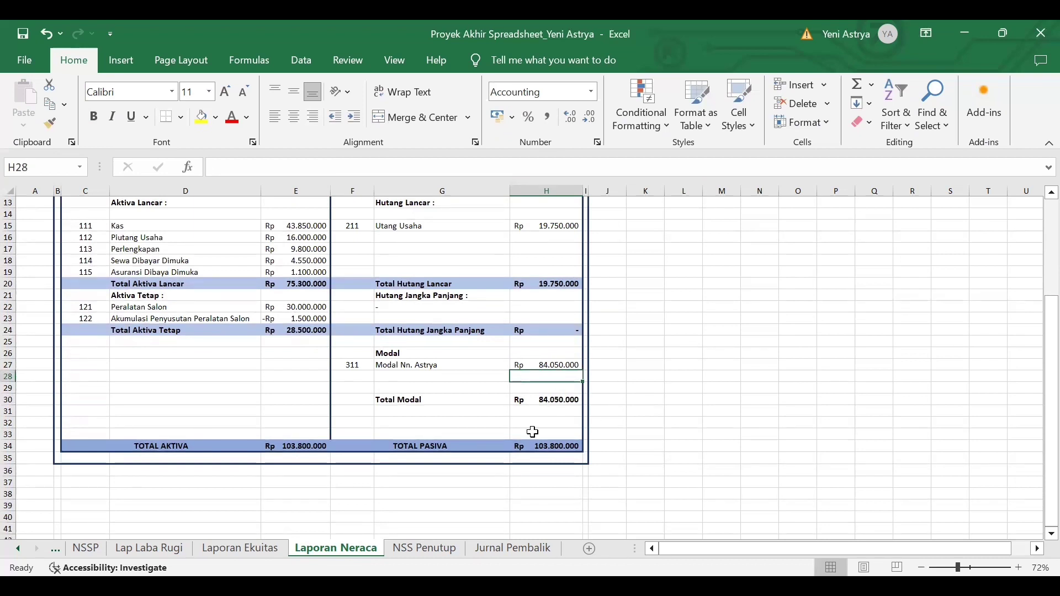
- Inspect the TOTAL PASIVA SUM formula in H34 and compare the total with TOTAL AKTIVA in row 34
{"action": "left_click", "coordinate": [449, 449]}
{"action": "left_click", "coordinate": [504, 447]}
{"action": "left_click", "coordinate": [445, 165]}
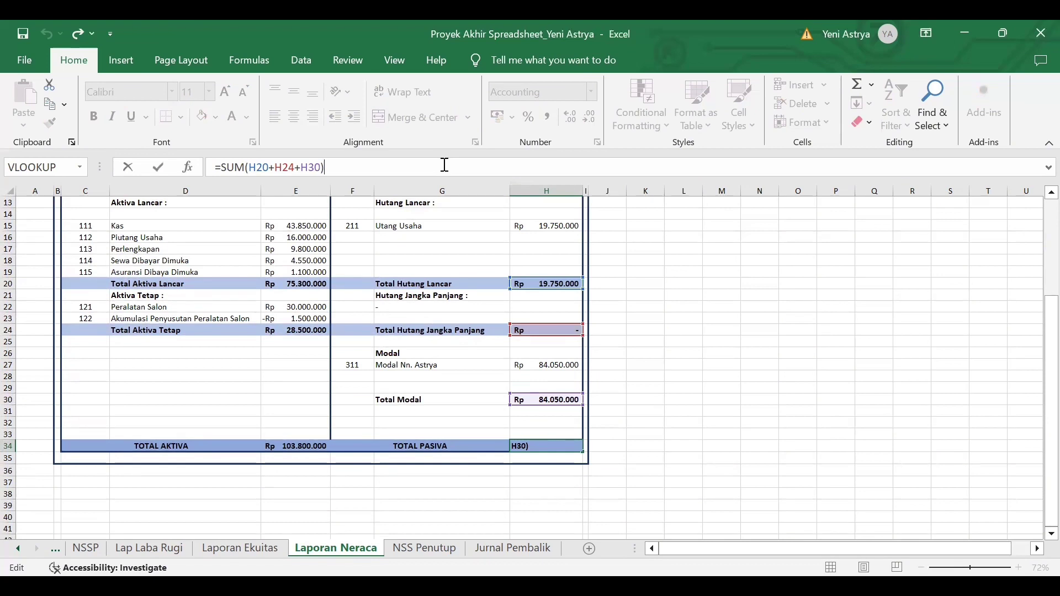
{"action": "key", "text": "Return"}
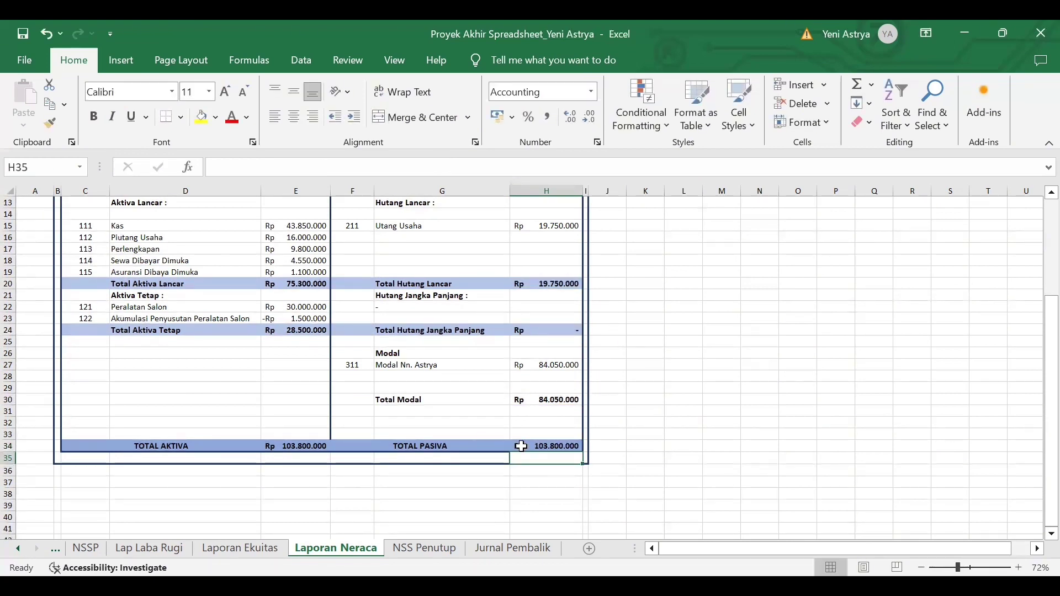
{"action": "left_click_drag", "start_coordinate": [523, 444], "coordinate": [194, 444]}
{"action": "left_click", "coordinate": [611, 396]}
- Inspect the cek saldo IF and AND formula in D5 that compares E34 with H34
{"action": "scroll", "coordinate": [611, 396], "scroll_direction": "up", "scroll_amount": 4}
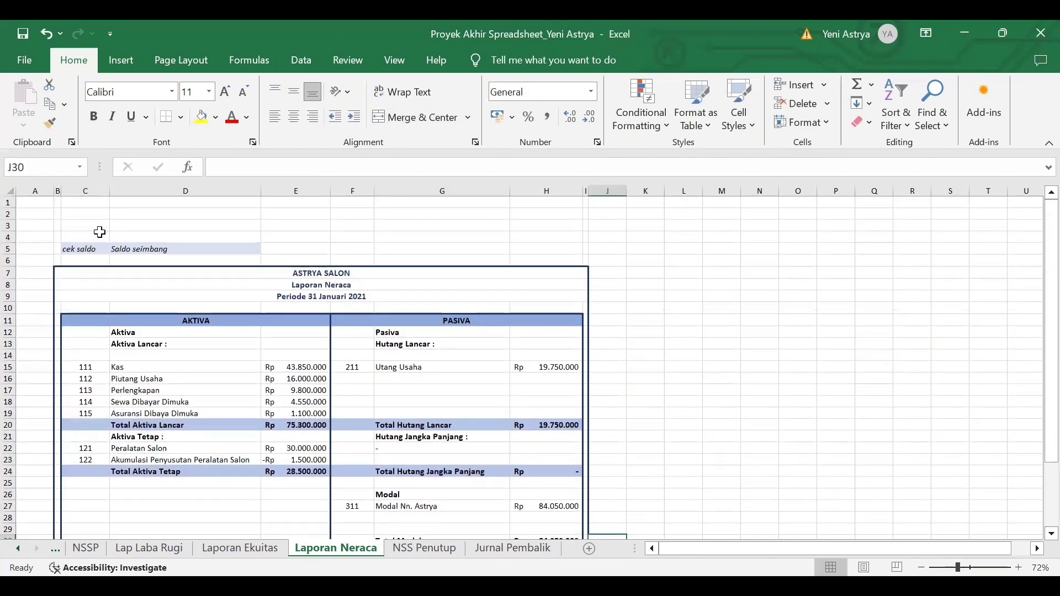
{"action": "left_click", "coordinate": [131, 248]}
{"action": "left_click", "coordinate": [657, 169]}
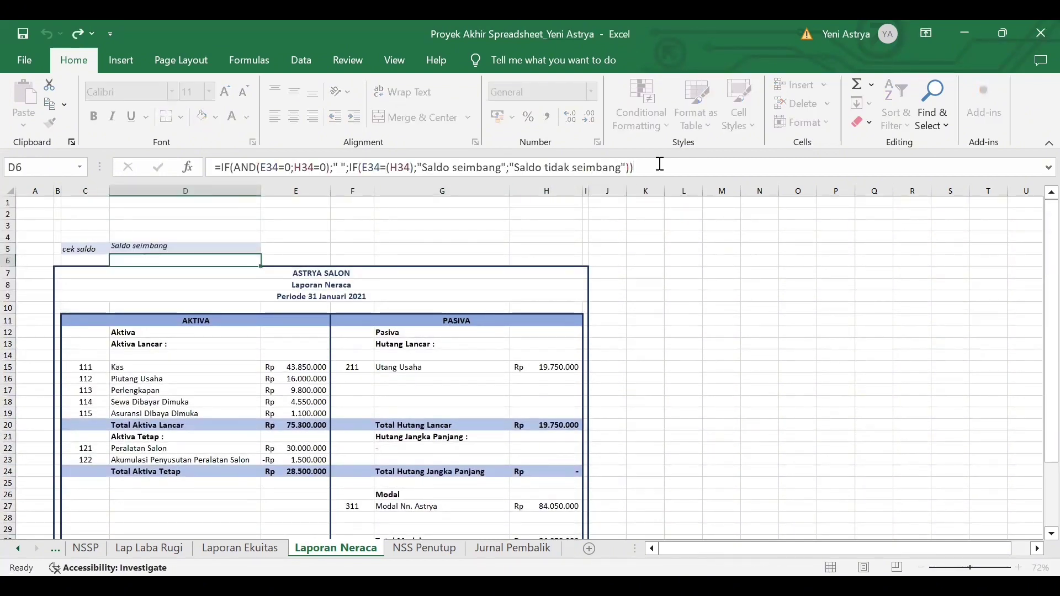
{"action": "key", "text": "Return"}
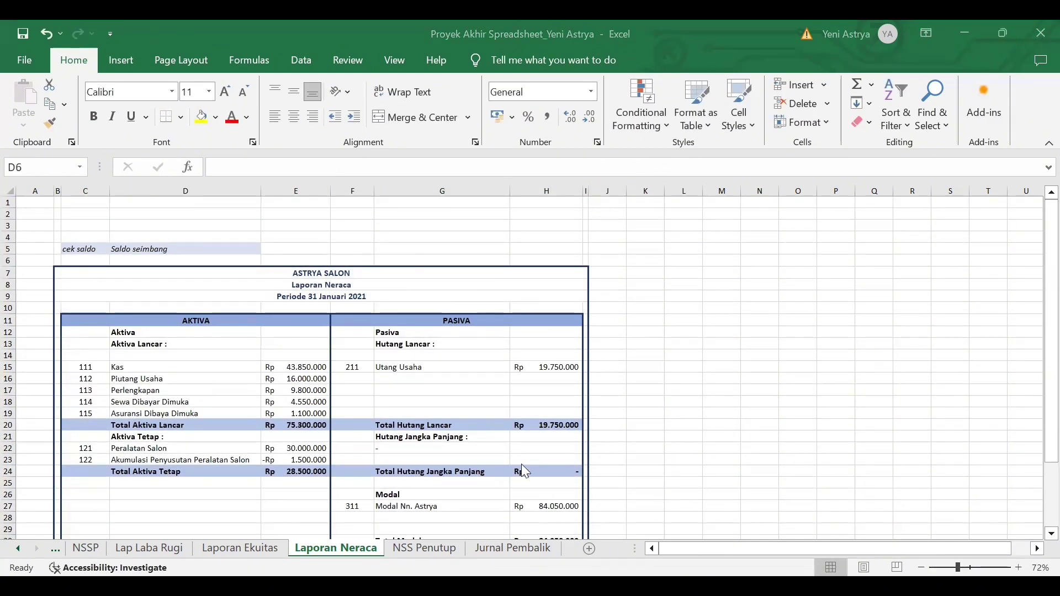
- Open the NSS Penutup sheet and inspect the Cek Saldo formula in D6 that compares E35 with F35
{"action": "left_click", "coordinate": [402, 550]}
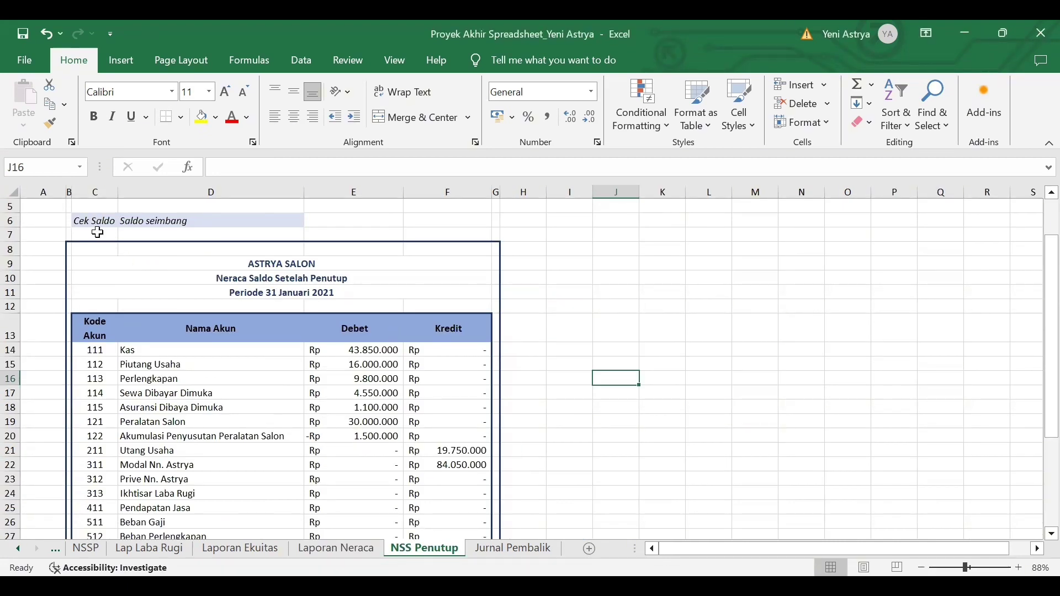
{"action": "left_click", "coordinate": [86, 220]}
{"action": "left_click", "coordinate": [152, 220]}
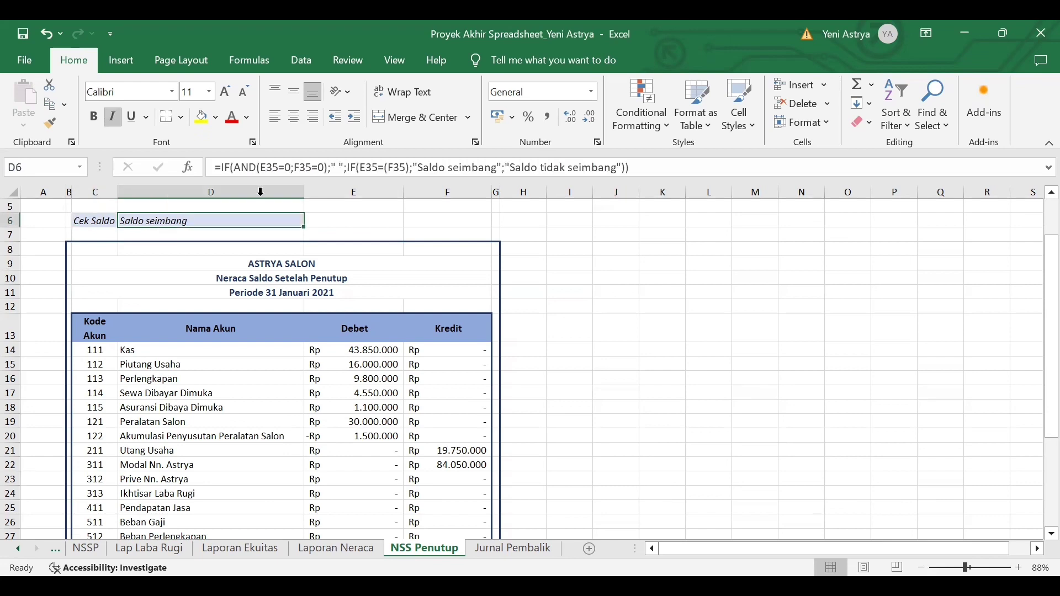
{"action": "left_click", "coordinate": [635, 168]}
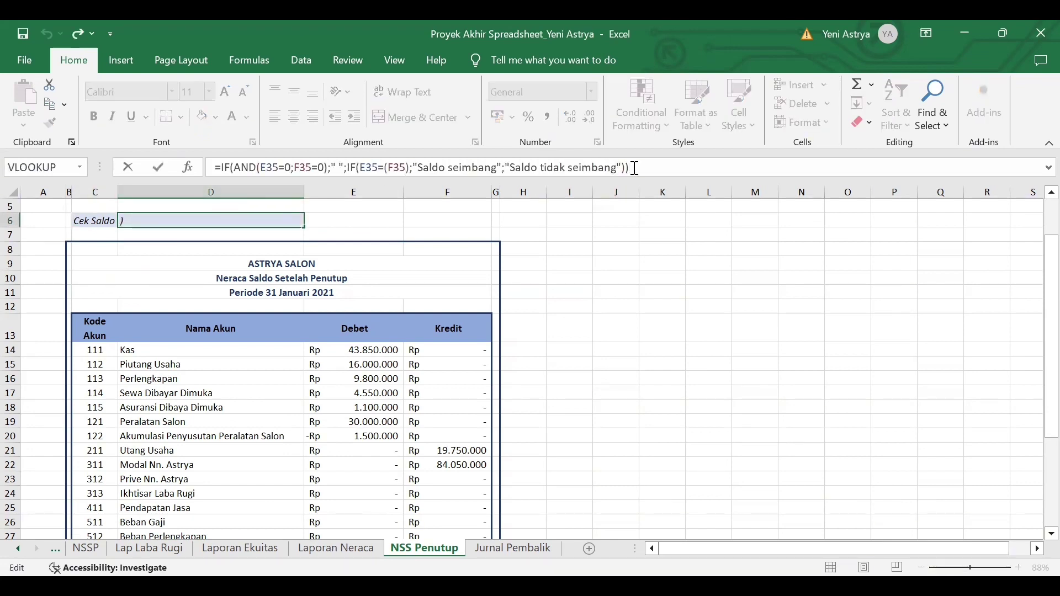
{"action": "key", "text": "Return"}
- Review the company and report titles in C9 and C10, and the period formula in C11 linking to Menu Utama
{"action": "left_click", "coordinate": [267, 264]}
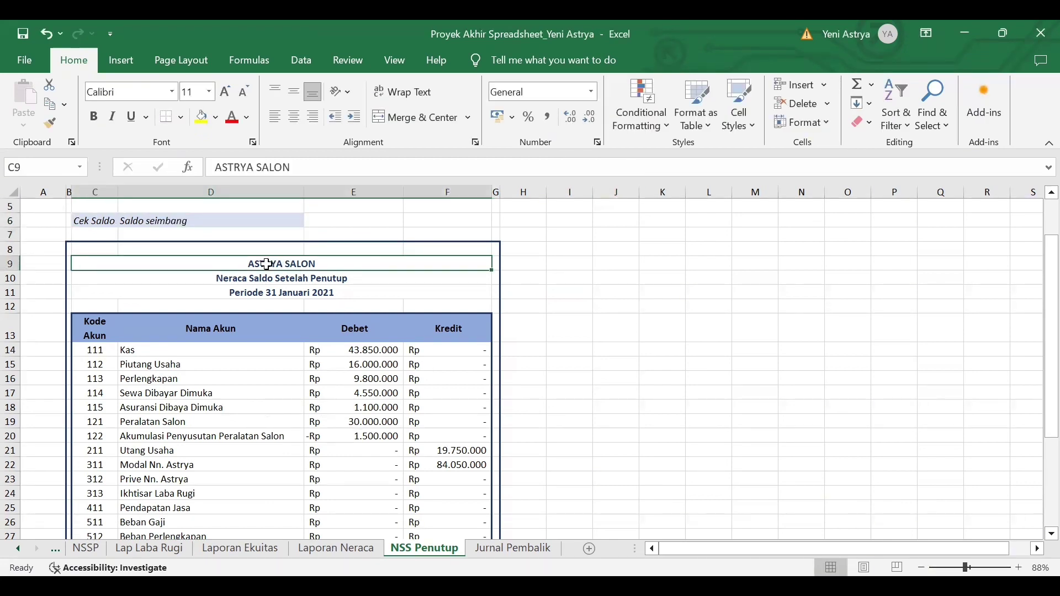
{"action": "left_click", "coordinate": [258, 278]}
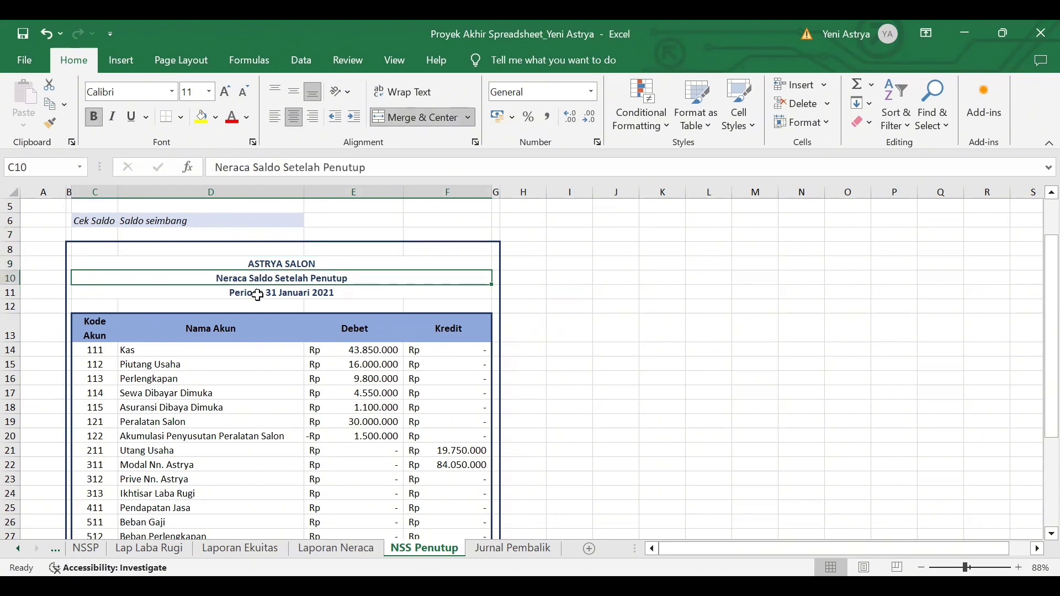
{"action": "left_click", "coordinate": [256, 295]}
{"action": "left_click", "coordinate": [534, 163]}
{"action": "key", "text": "Return"}
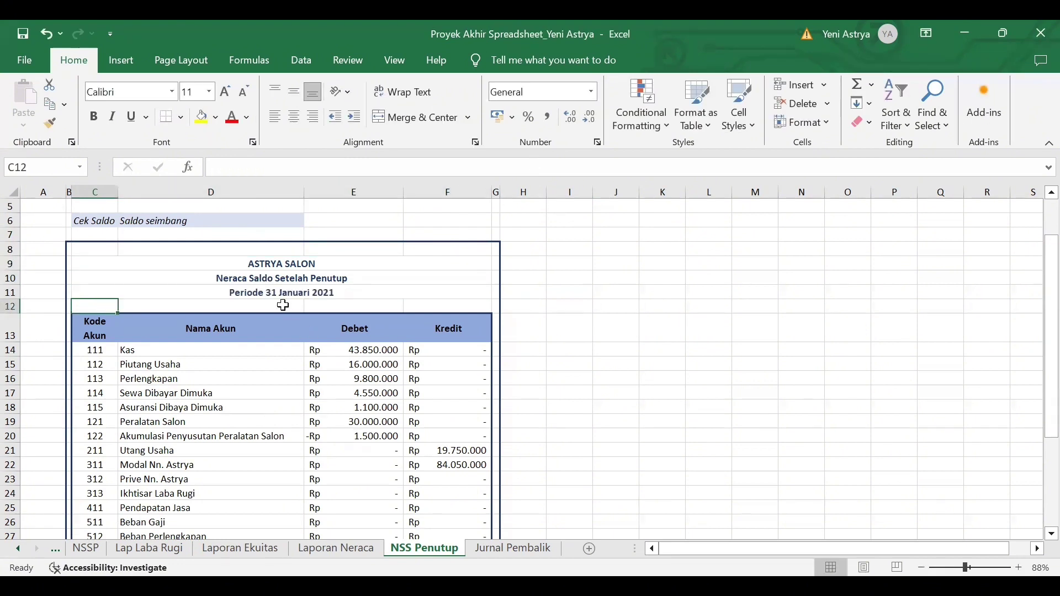
{"action": "left_click", "coordinate": [265, 294]}
{"action": "left_click", "coordinate": [529, 168]}
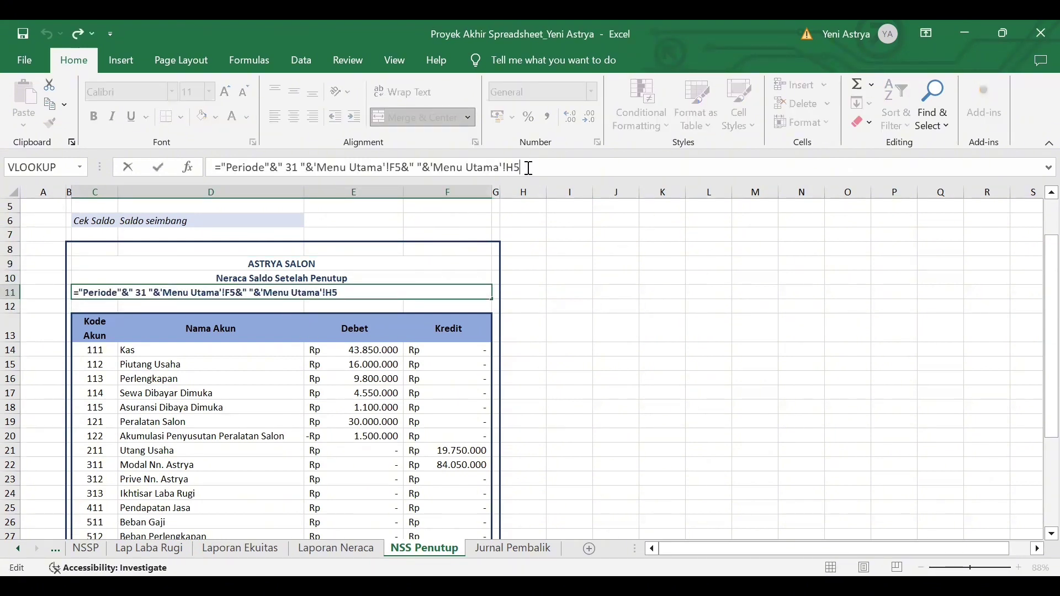
{"action": "key", "text": "Return"}
- Review the Kode Akun, Nama Akun, Debet and Kredit column headers in row 13
{"action": "left_click", "coordinate": [96, 329]}
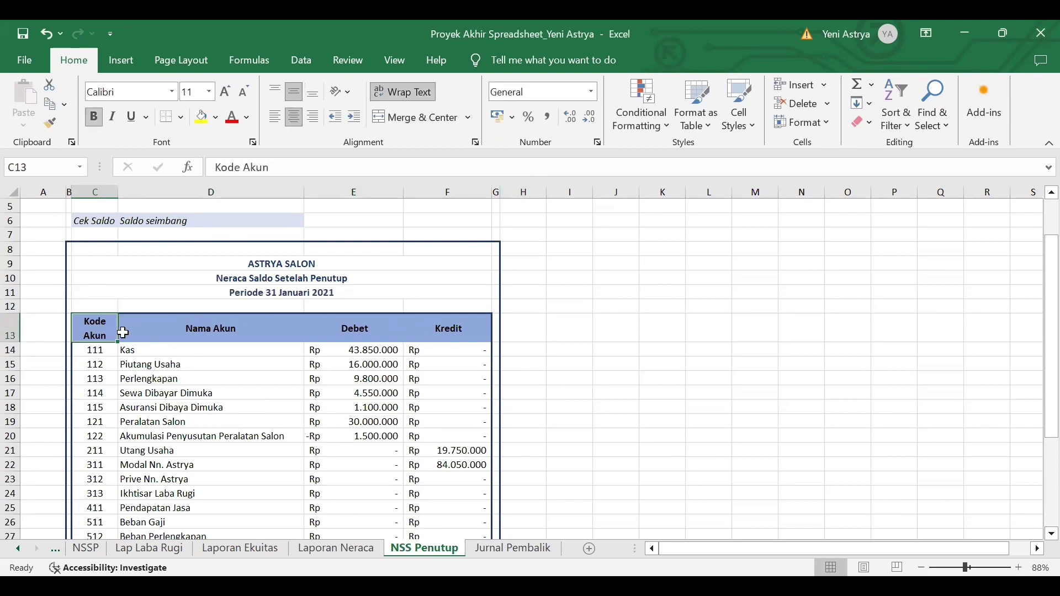
{"action": "left_click", "coordinate": [210, 329]}
{"action": "left_click", "coordinate": [358, 328]}
{"action": "left_click", "coordinate": [415, 328]}
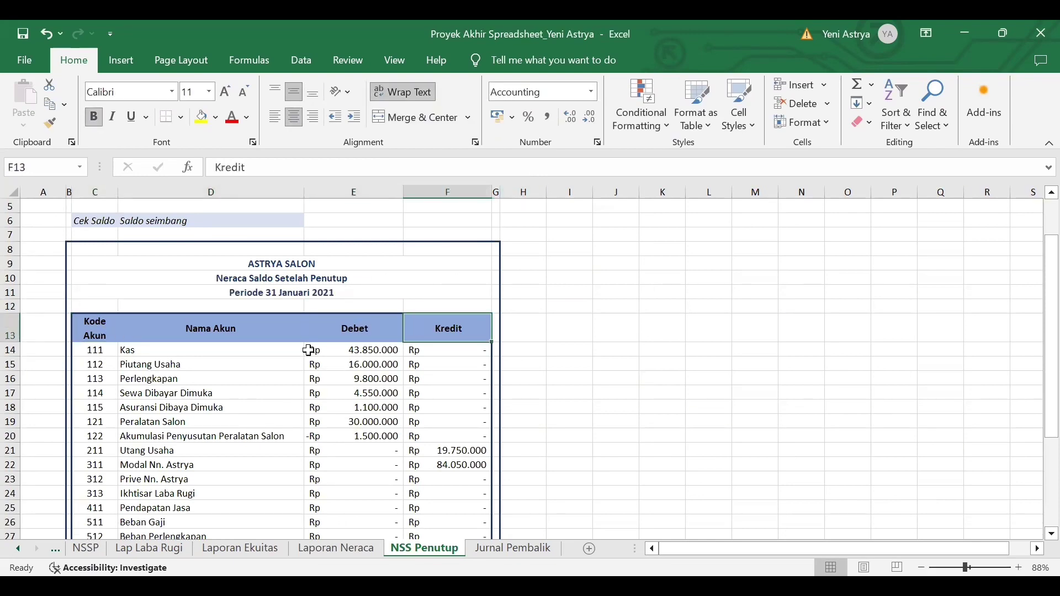
- Review the account rows C14:D34, inspecting the Daftar Akun link in C14 and the Nama Akun VLOOKUP in D15
{"action": "left_click_drag", "start_coordinate": [99, 354], "coordinate": [200, 521]}
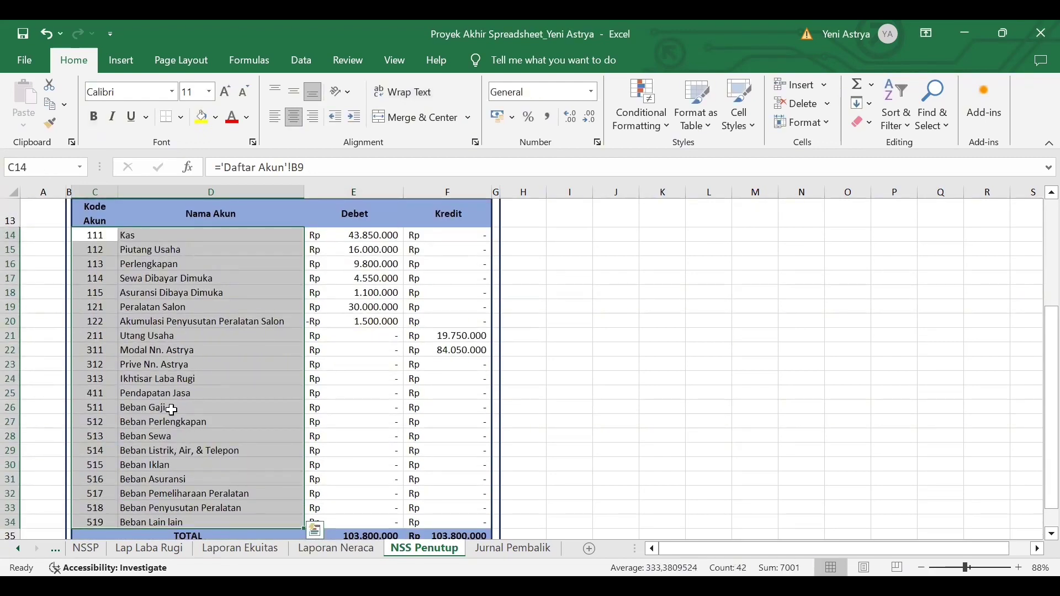
{"action": "left_click", "coordinate": [320, 167]}
{"action": "key", "text": "Return"}
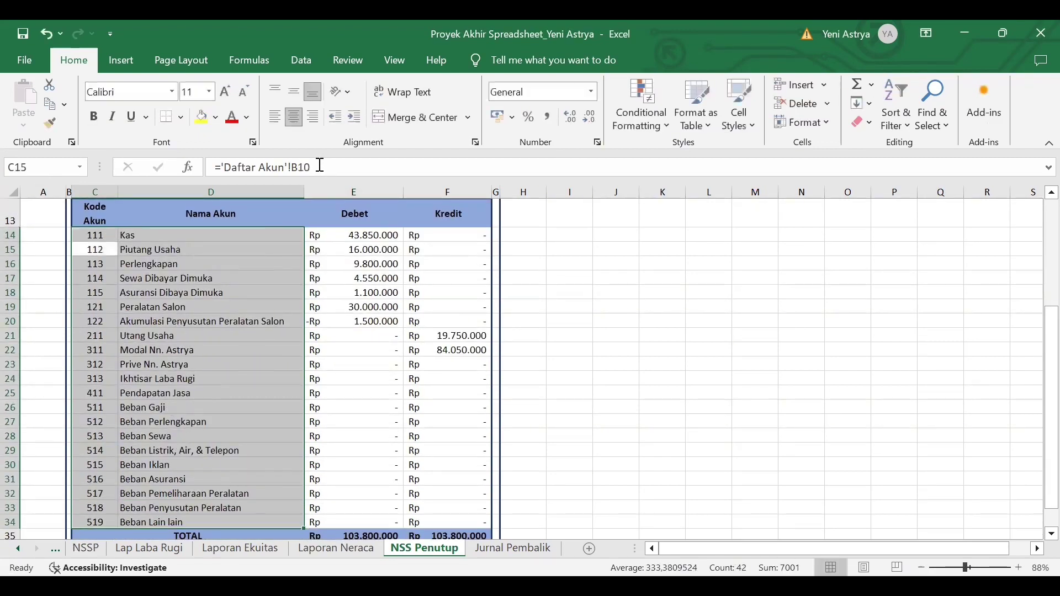
{"action": "left_click", "coordinate": [232, 252]}
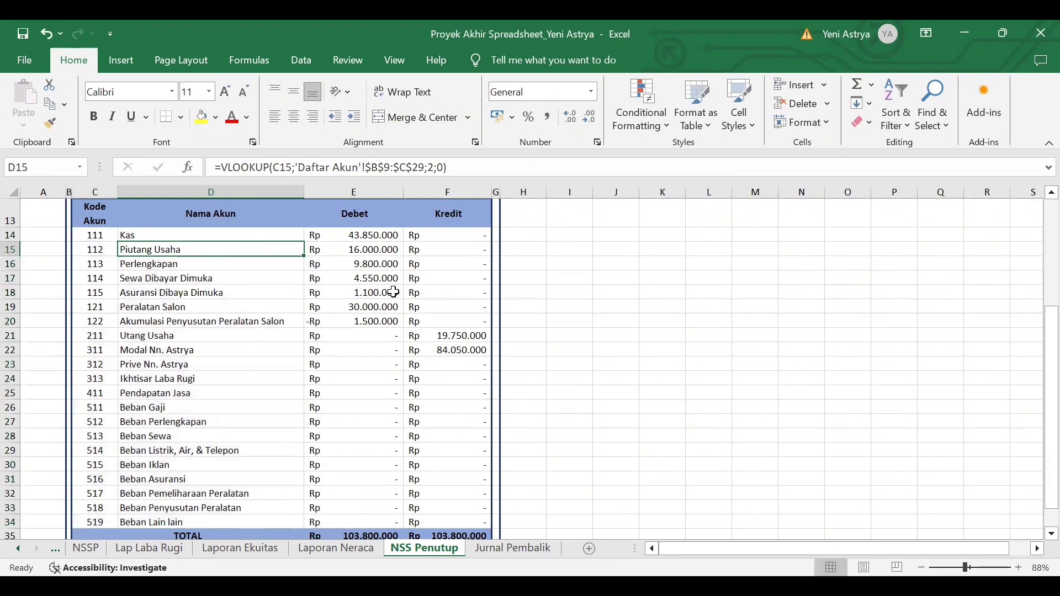
- Inspect the Debet formula in E14 and fill it down through E34
{"action": "scroll", "coordinate": [394, 292], "scroll_direction": "up", "scroll_amount": 1}
{"action": "left_click", "coordinate": [377, 278]}
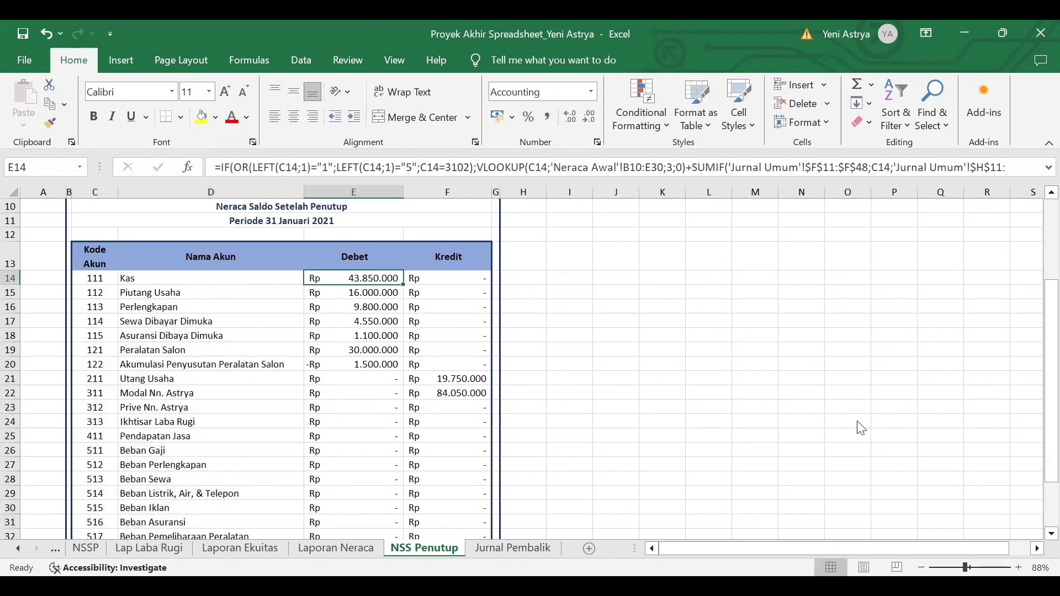
{"action": "double_click", "coordinate": [373, 279]}
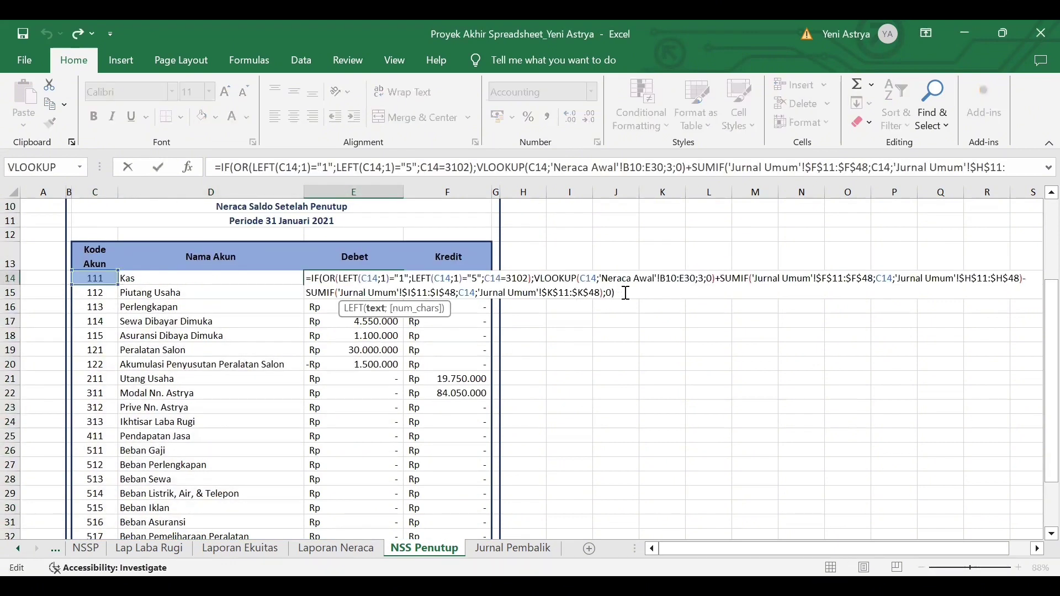
{"action": "key", "text": "Return"}
{"action": "left_click", "coordinate": [390, 278]}
{"action": "left_click_drag", "start_coordinate": [402, 286], "coordinate": [385, 497]}
{"action": "scroll", "coordinate": [471, 360], "scroll_direction": "up", "scroll_amount": 2}
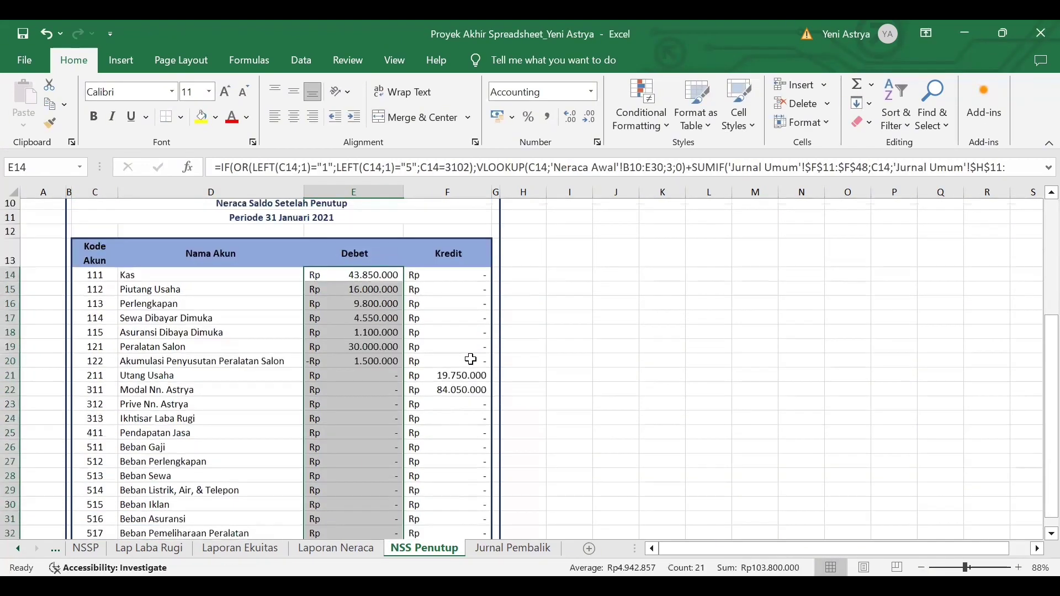
- Inspect the Kredit formula in F14 and fill it down through F34
{"action": "left_click", "coordinate": [448, 280]}
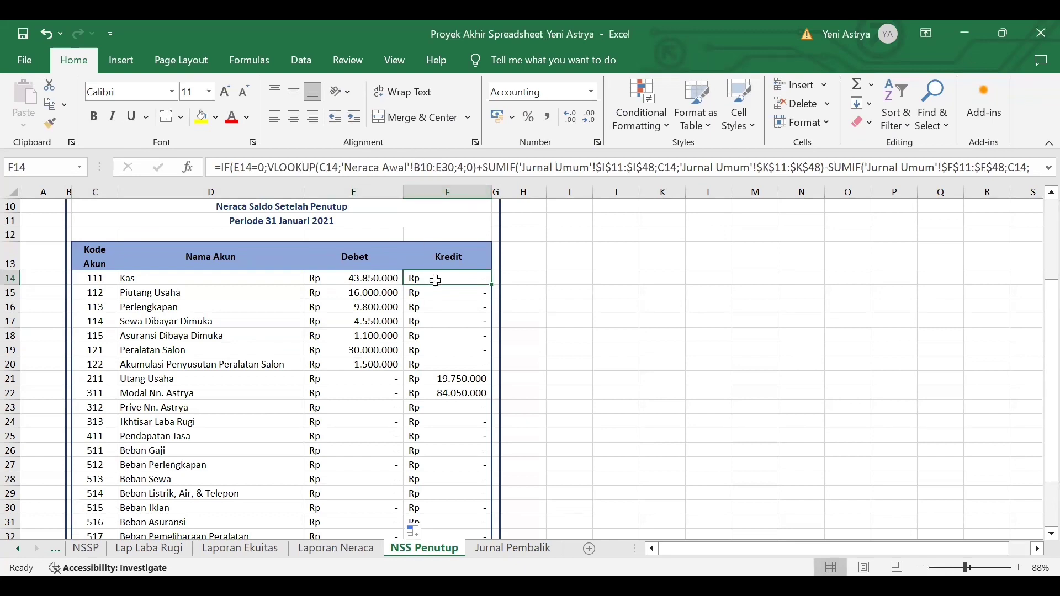
{"action": "double_click", "coordinate": [433, 278]}
{"action": "key", "text": "Return"}
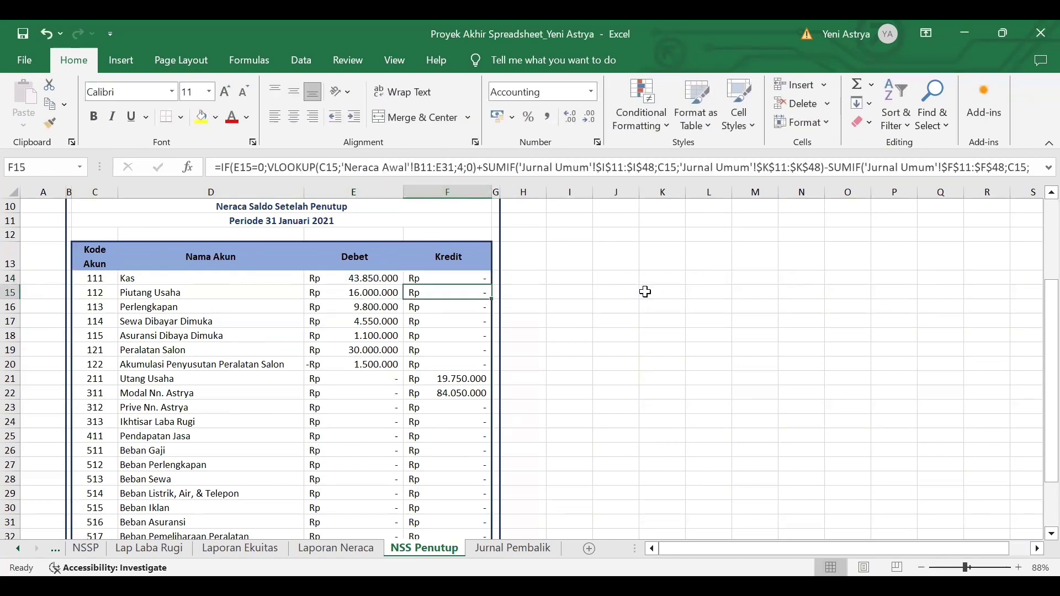
{"action": "left_click", "coordinate": [472, 276]}
{"action": "left_click_drag", "start_coordinate": [492, 285], "coordinate": [457, 503]}
{"action": "left_click", "coordinate": [569, 450]}
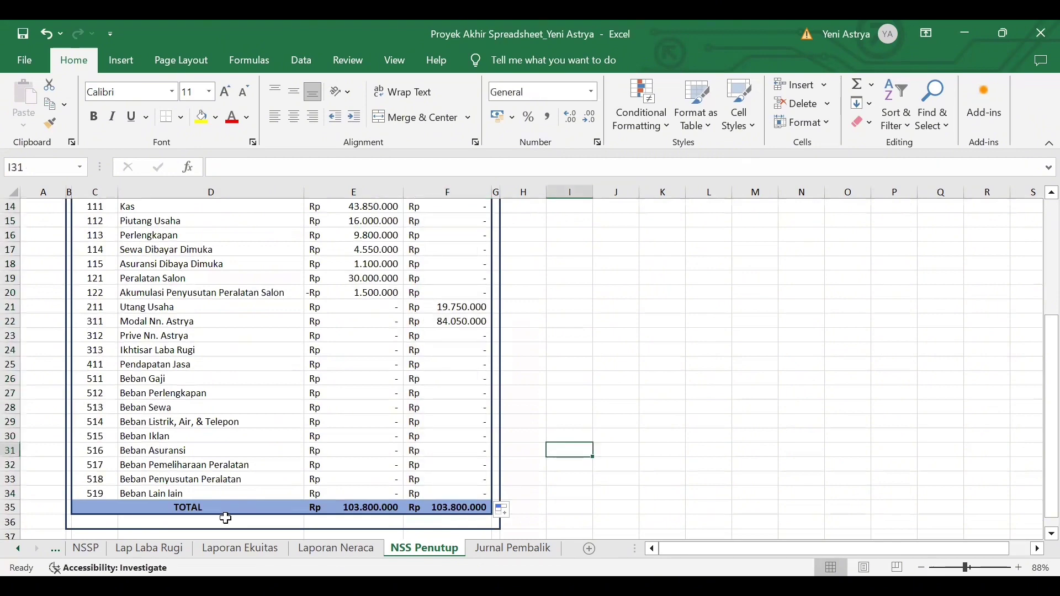
- Inspect the SUM formulas for the Debet and Kredit totals in E35 and F35
{"action": "left_click", "coordinate": [339, 509]}
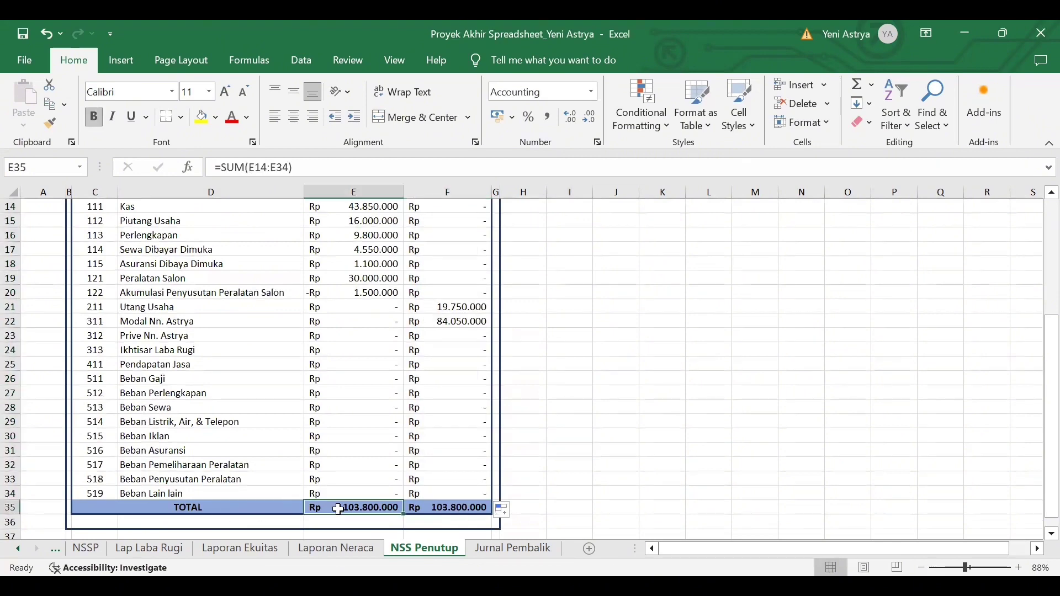
{"action": "left_click", "coordinate": [326, 165]}
{"action": "key", "text": "Escape"}
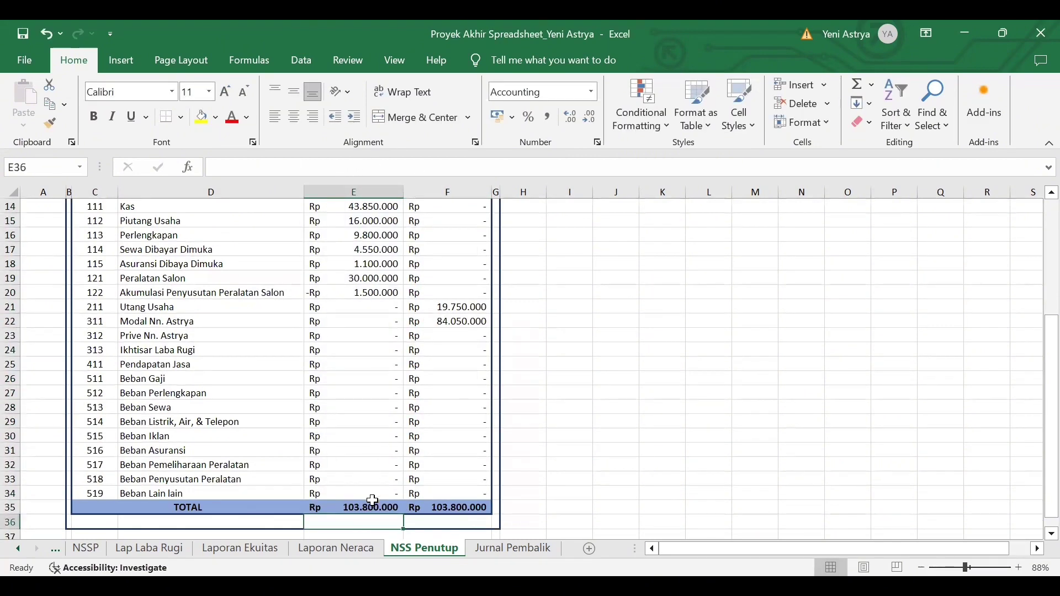
{"action": "left_click", "coordinate": [457, 504]}
{"action": "scroll", "coordinate": [457, 501], "scroll_direction": "up", "scroll_amount": 1}
{"action": "scroll", "coordinate": [457, 502], "scroll_direction": "down", "scroll_amount": 2}
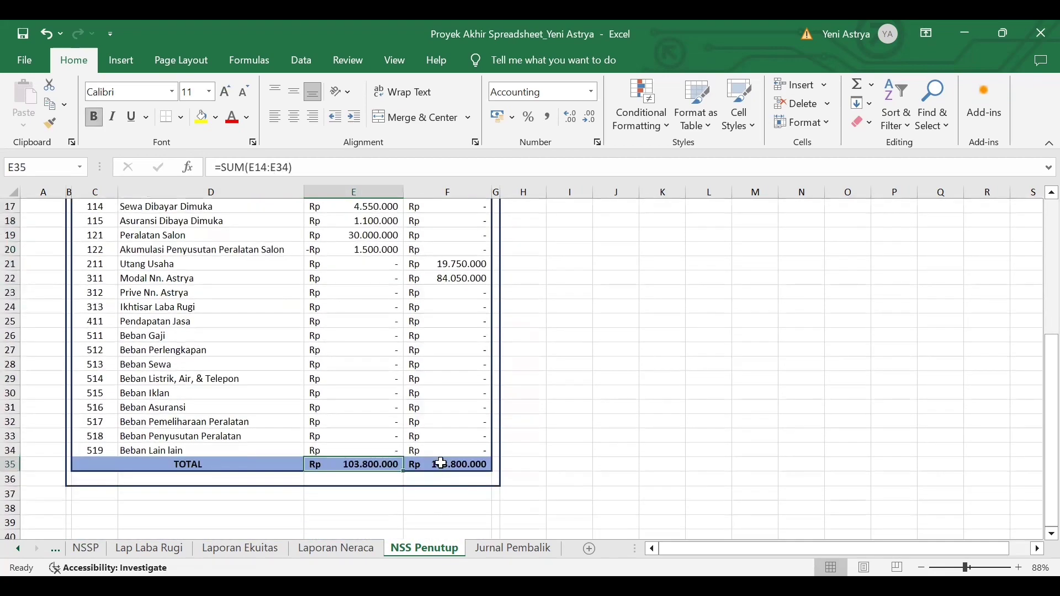
{"action": "scroll", "coordinate": [596, 457], "scroll_direction": "up", "scroll_amount": 1}
{"action": "scroll", "coordinate": [596, 457], "scroll_direction": "down", "scroll_amount": 1}
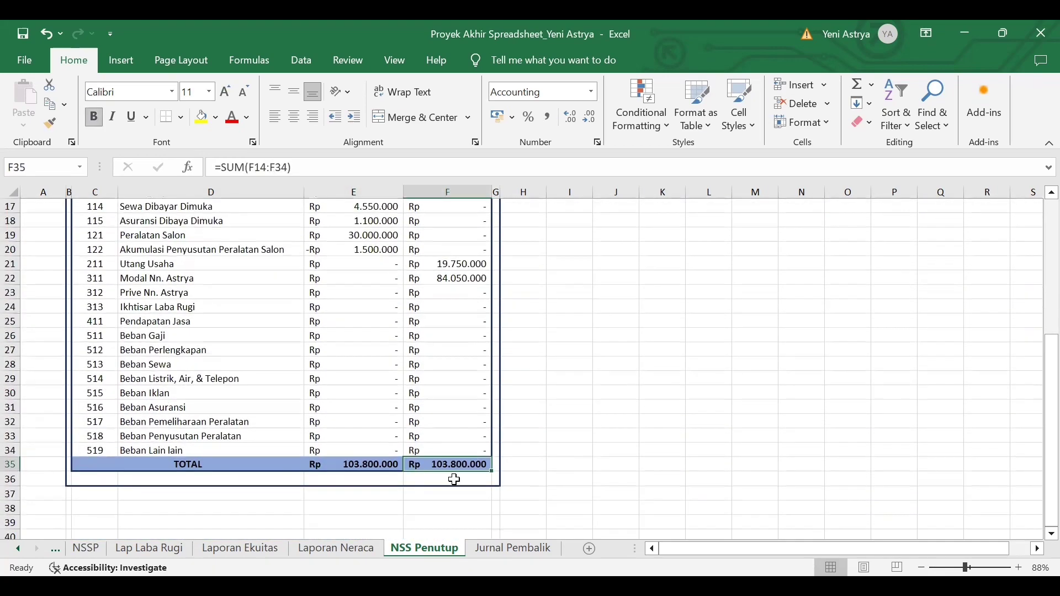
{"action": "scroll", "coordinate": [509, 405], "scroll_direction": "up", "scroll_amount": 3}
{"action": "scroll", "coordinate": [510, 405], "scroll_direction": "down", "scroll_amount": 3}
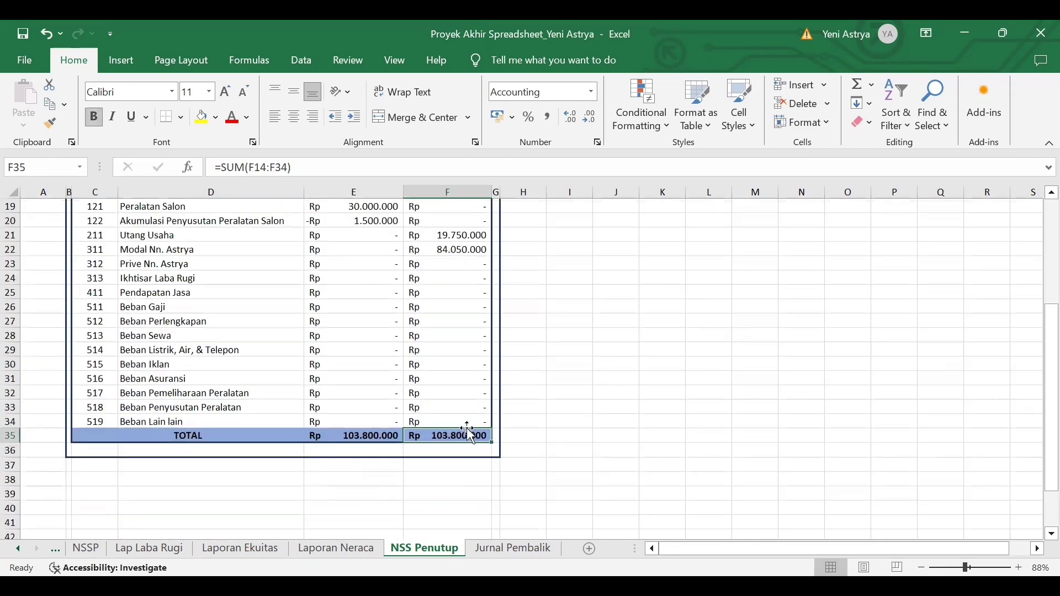
- Compare the totals in E35 and F35 with the Cek Saldo formula in D6
{"action": "left_click", "coordinate": [369, 436], "text": "shift"}
{"action": "scroll", "coordinate": [530, 355], "scroll_direction": "up", "scroll_amount": 5}
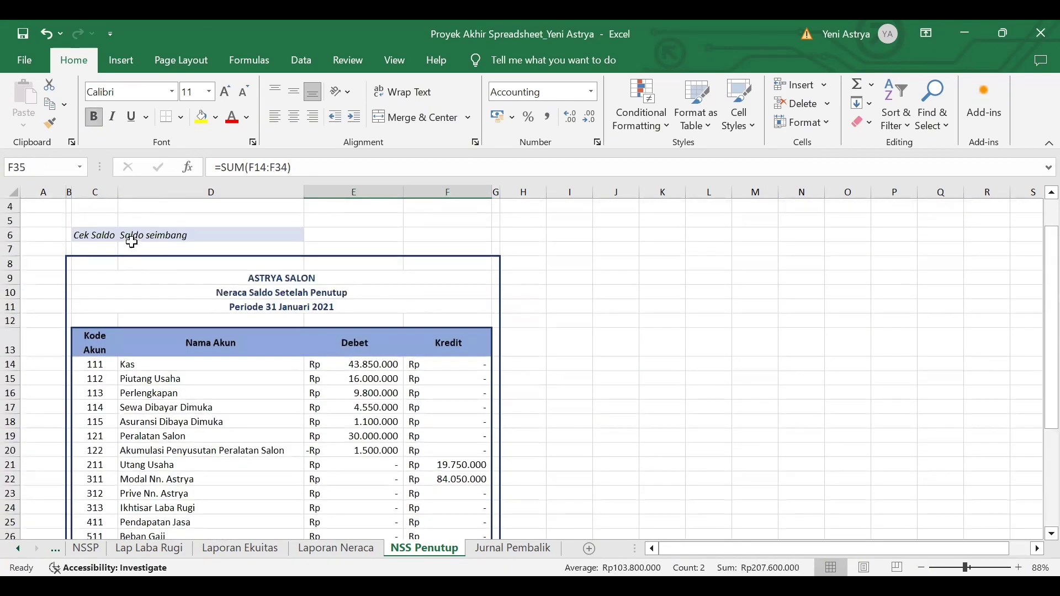
{"action": "left_click", "coordinate": [138, 236]}
{"action": "left_click", "coordinate": [640, 170]}
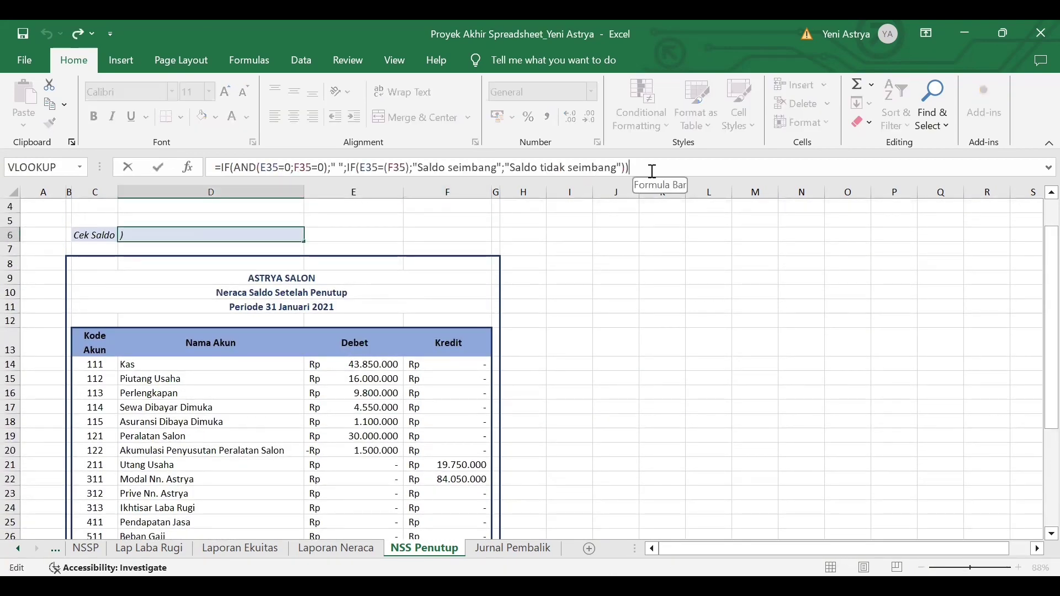
{"action": "key", "text": "Return"}
- Open the Jurnal Pembalik sheet, highlight the adjusting entries E32:E36 in Jurnal Umum, and return to Jurnal Pembalik
{"action": "scroll", "coordinate": [590, 330], "scroll_direction": "down", "scroll_amount": 3}
{"action": "left_click", "coordinate": [533, 549]}
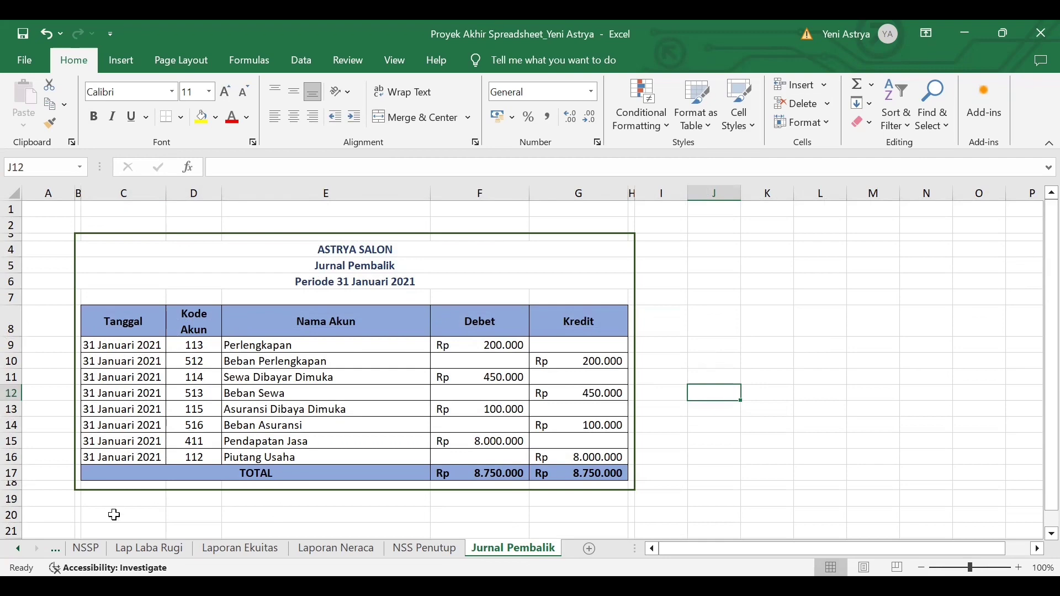
{"action": "left_click", "coordinate": [19, 549]}
{"action": "left_click", "coordinate": [19, 549]}
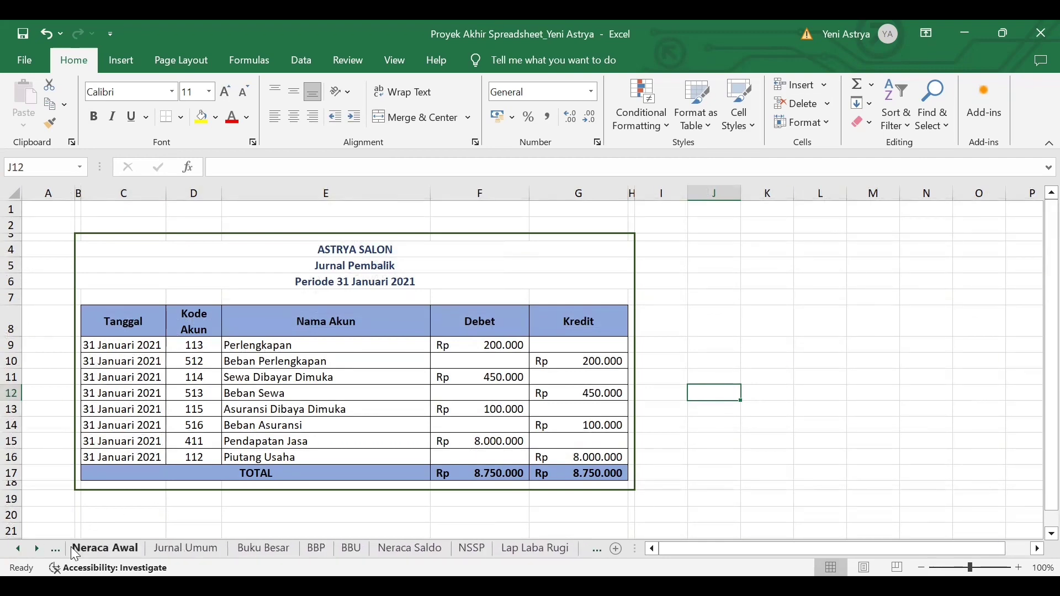
{"action": "left_click", "coordinate": [185, 549]}
{"action": "left_click_drag", "start_coordinate": [219, 281], "coordinate": [221, 324]}
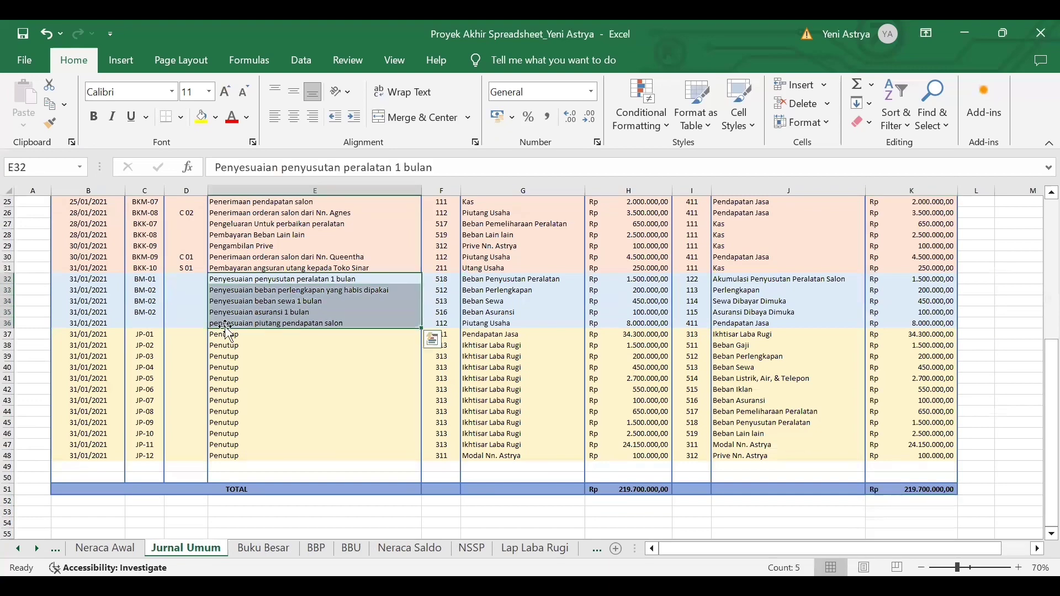
{"action": "left_click", "coordinate": [41, 550]}
{"action": "left_click", "coordinate": [41, 550]}
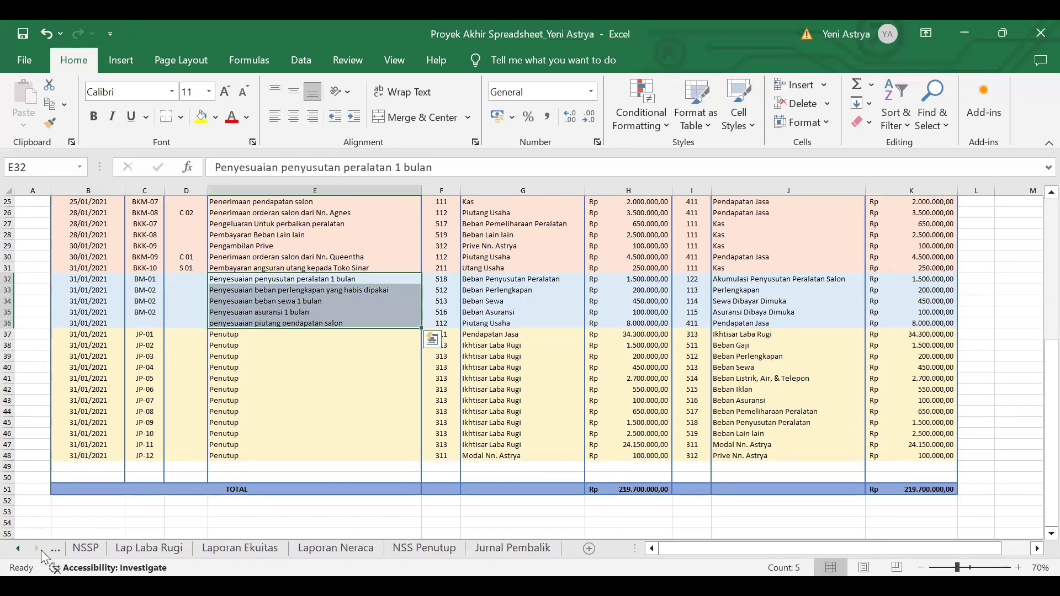
{"action": "left_click", "coordinate": [526, 550]}
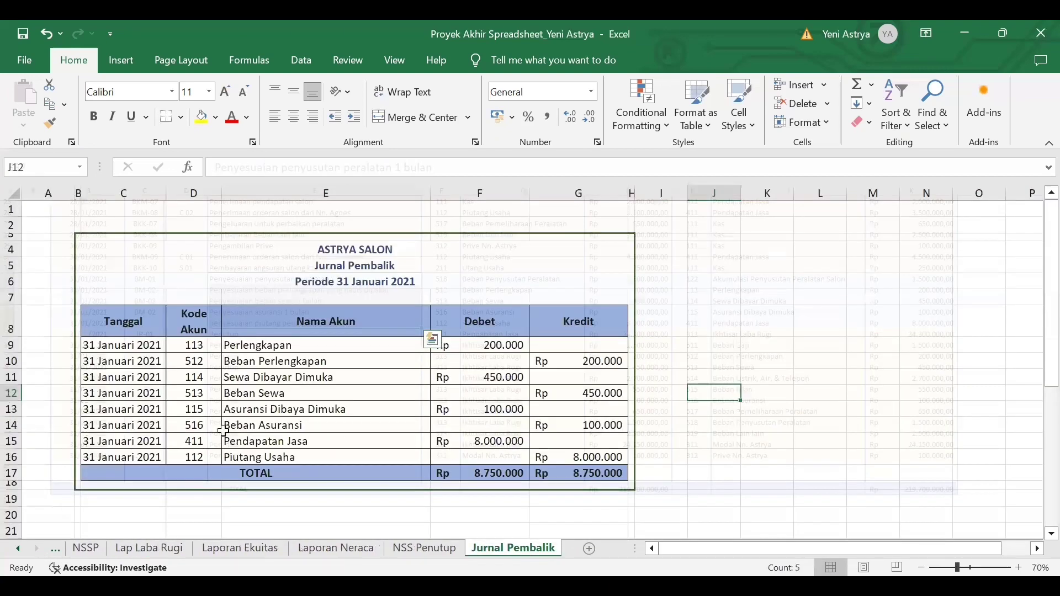
- Review the company and journal titles in rows 4 and 5, and the period formula in B6 linking to Menu Utama
{"action": "left_click", "coordinate": [328, 249]}
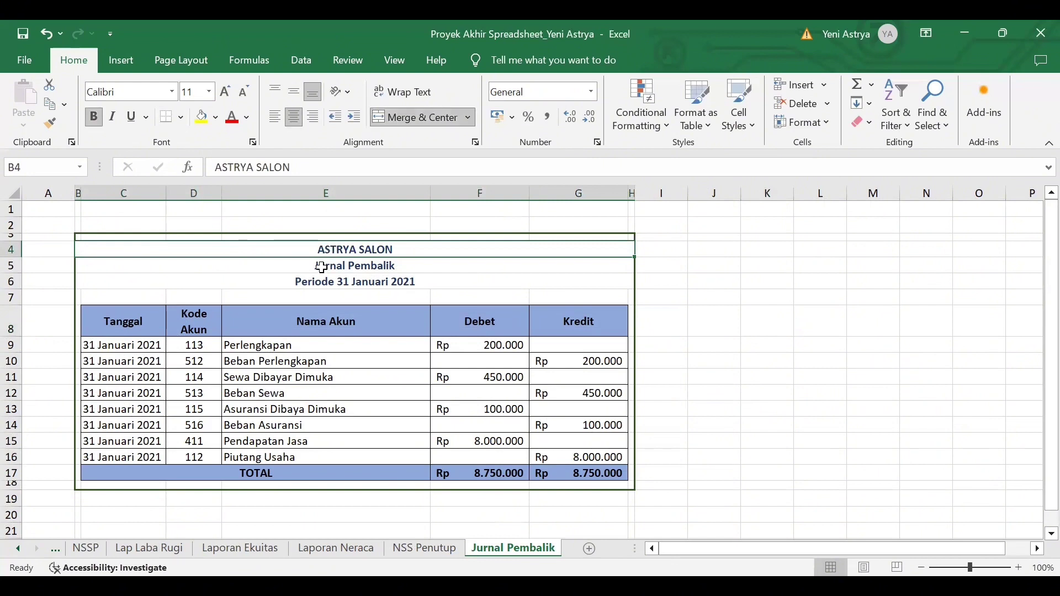
{"action": "left_click", "coordinate": [322, 267]}
{"action": "left_click", "coordinate": [321, 283]}
{"action": "left_click", "coordinate": [550, 170]}
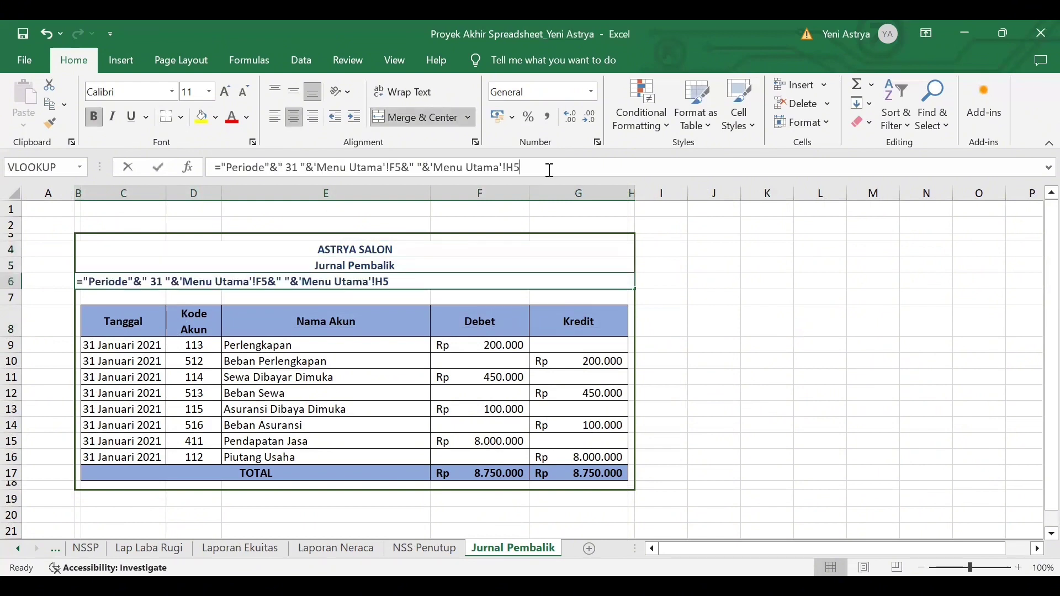
{"action": "key", "text": "Return"}
- Review the Tanggal, Kode Akun, Nama Akun, Debet and Kredit column headers in row 8
{"action": "left_click", "coordinate": [102, 320]}
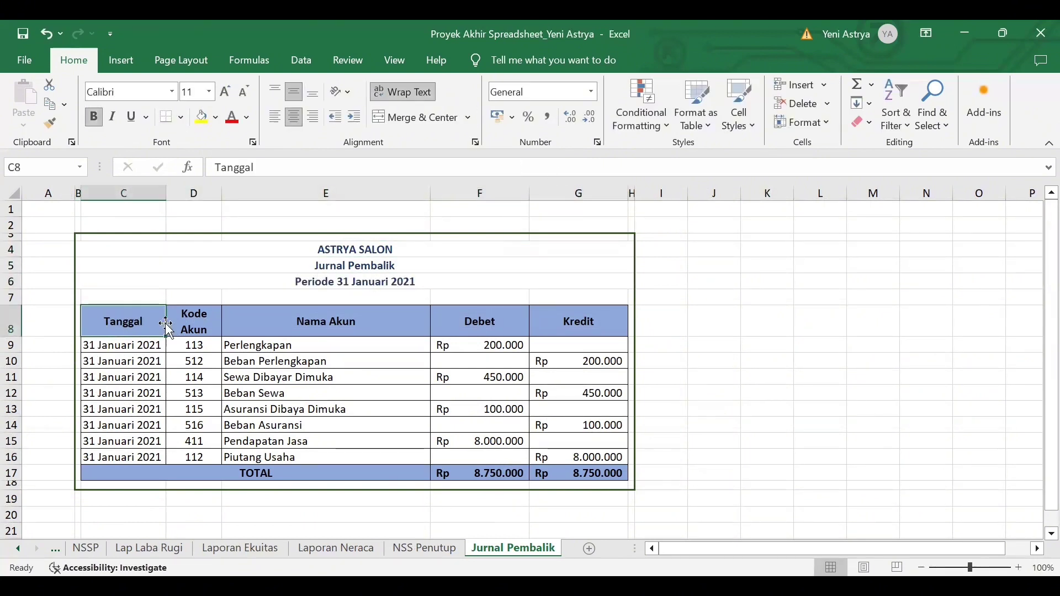
{"action": "left_click", "coordinate": [192, 323]}
{"action": "left_click", "coordinate": [279, 324]}
{"action": "left_click", "coordinate": [480, 317]}
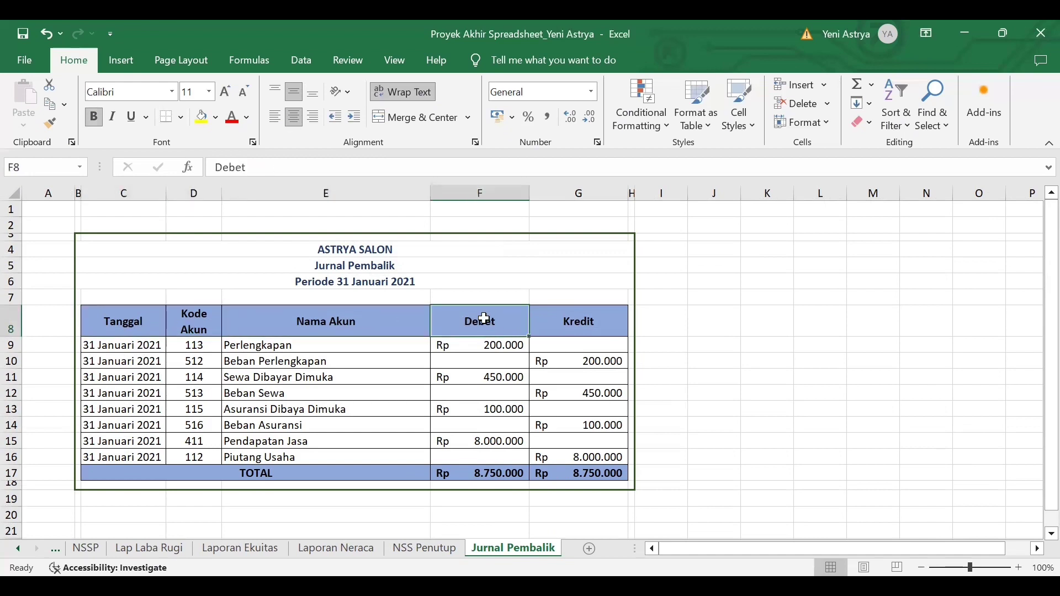
{"action": "left_click", "coordinate": [561, 324]}
- Review the date and account code in row 9, and fill the Nama Akun VLOOKUP formula from E9 down through E16
{"action": "left_click", "coordinate": [89, 347]}
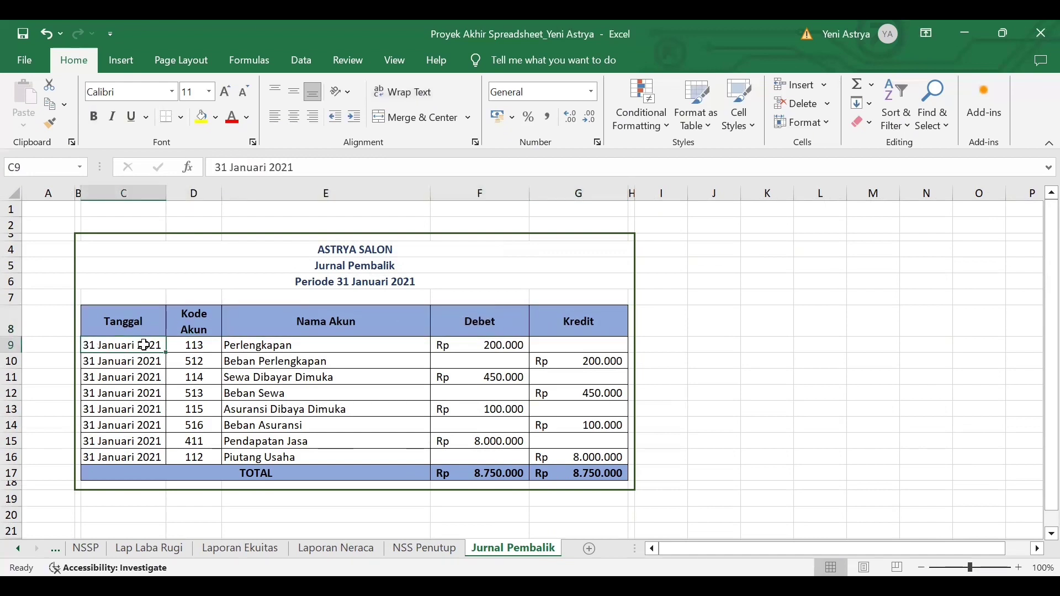
{"action": "left_click", "coordinate": [199, 350]}
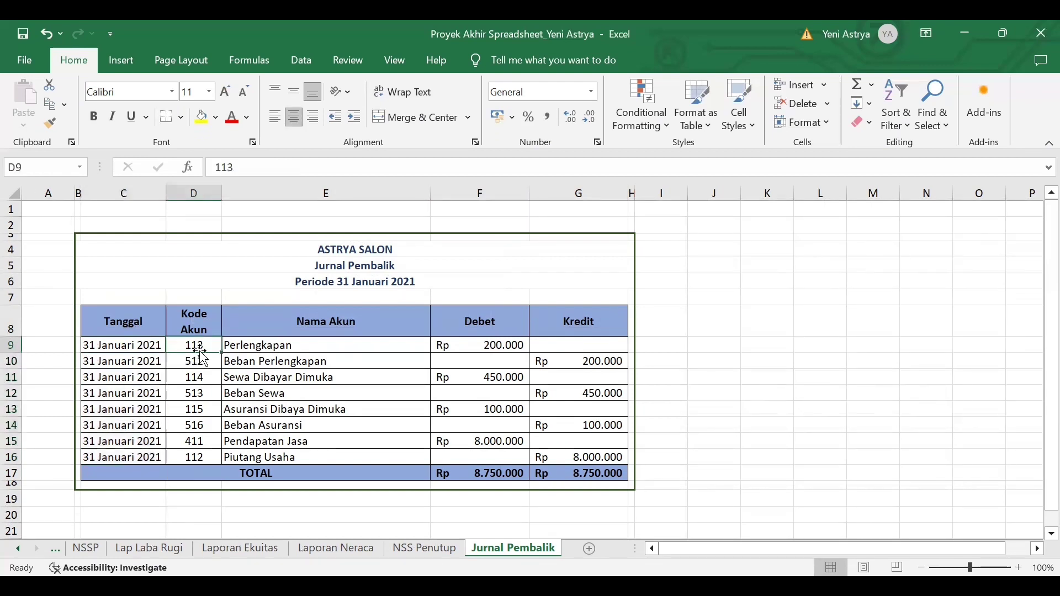
{"action": "left_click", "coordinate": [283, 348]}
{"action": "left_click", "coordinate": [462, 165]}
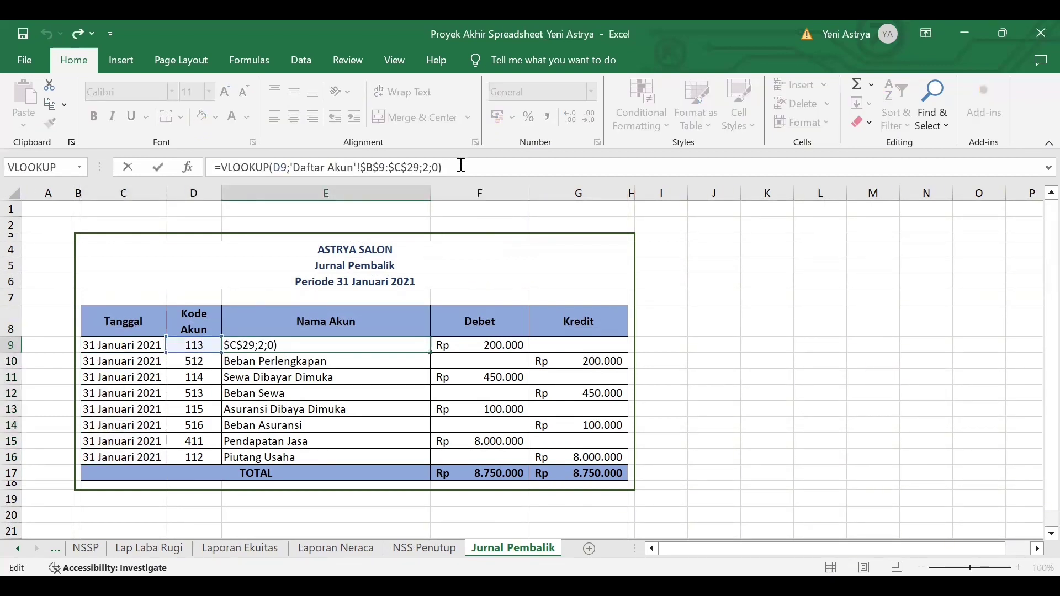
{"action": "key", "text": "Return"}
{"action": "left_click", "coordinate": [382, 345]}
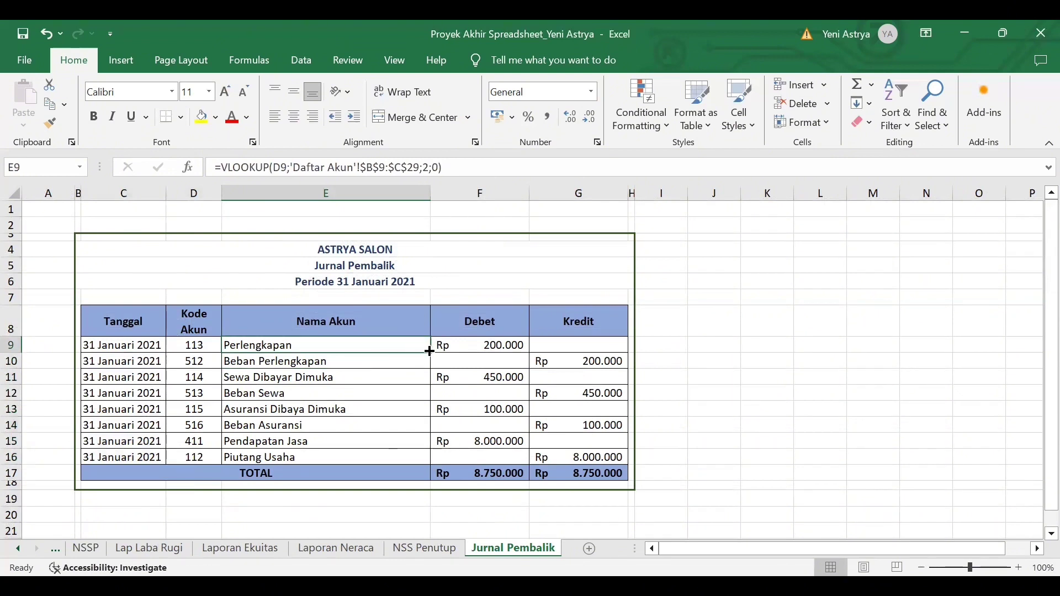
{"action": "left_click_drag", "start_coordinate": [429, 351], "coordinate": [407, 460]}
{"action": "left_click", "coordinate": [365, 359]}
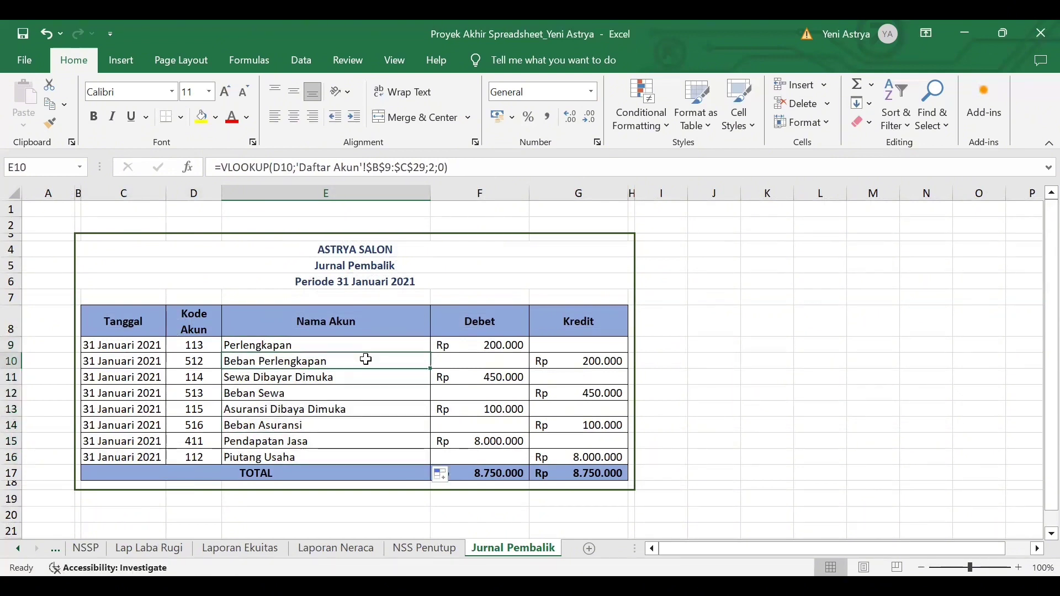
- Inspect the Debet formula in F9 that links to K33 of Jurnal Umum
{"action": "left_click", "coordinate": [462, 349]}
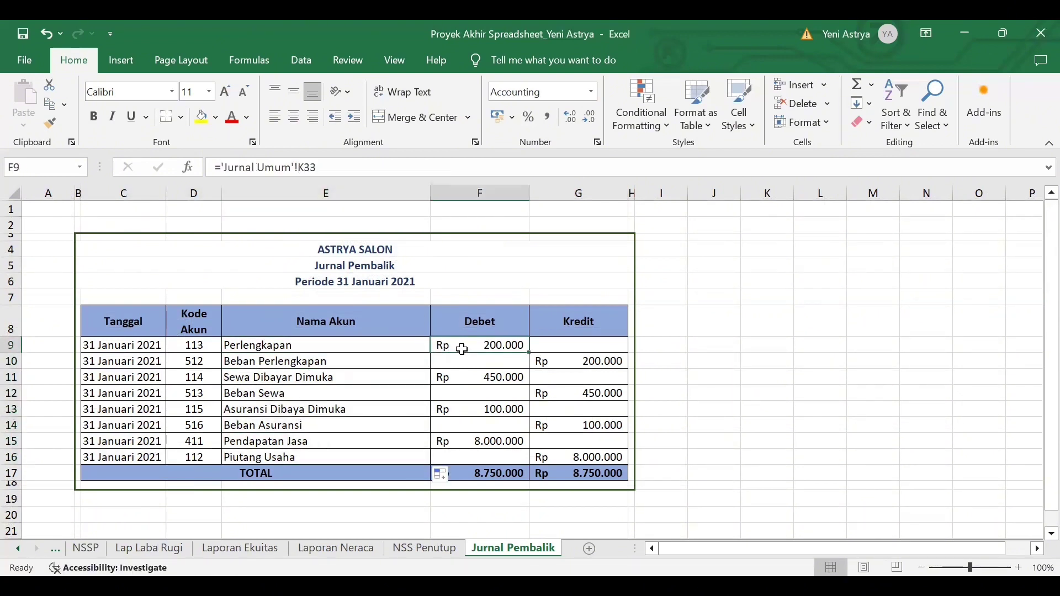
{"action": "left_click", "coordinate": [364, 167]}
{"action": "key", "text": "Return"}
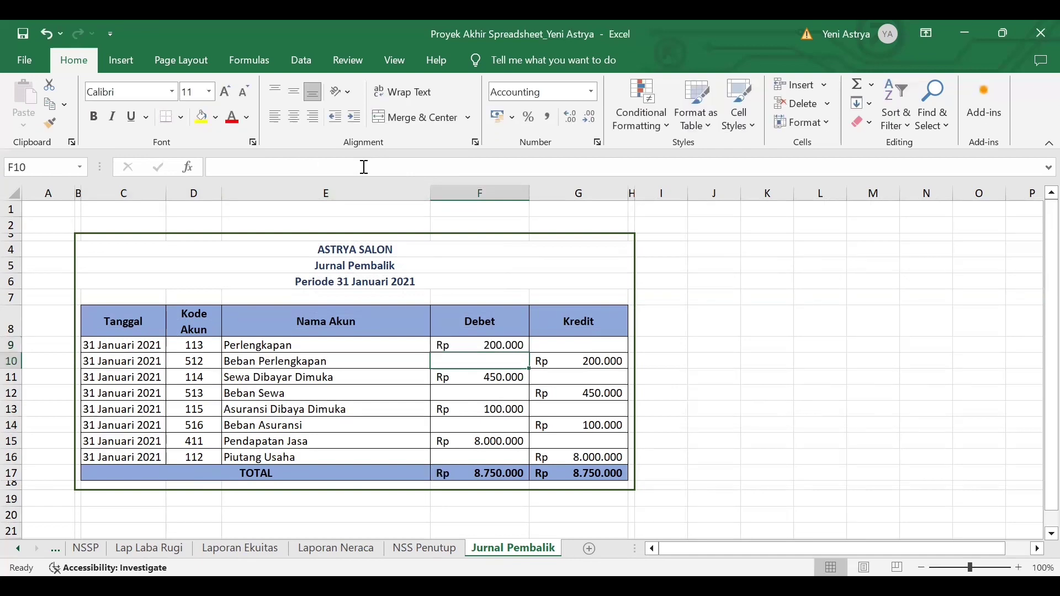
{"action": "double_click", "coordinate": [527, 358]}
{"action": "left_click", "coordinate": [508, 344]}
{"action": "left_click", "coordinate": [343, 168]}
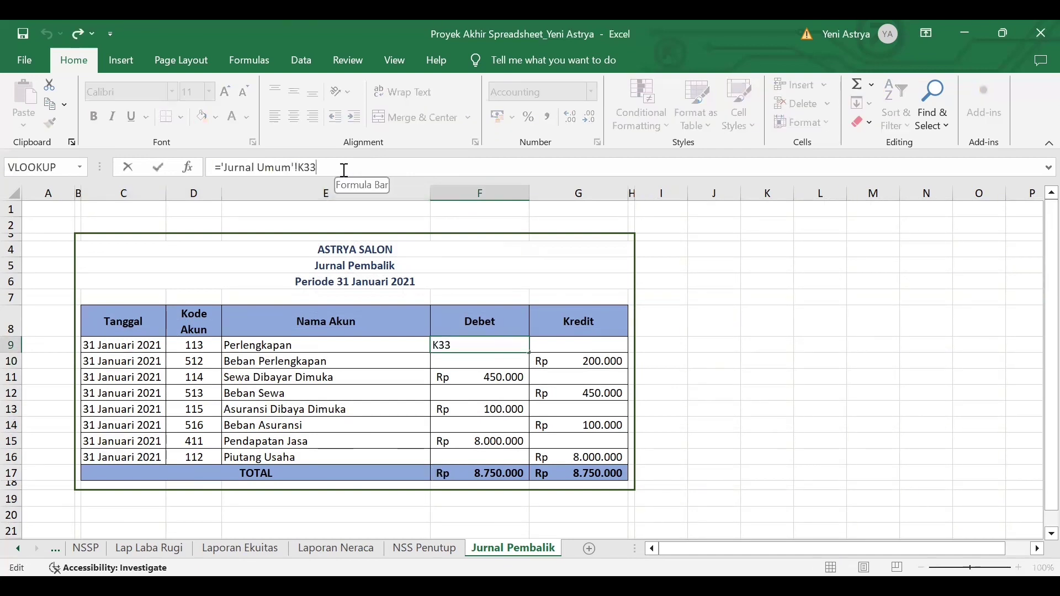
{"action": "key", "text": "Return"}
- Locate the source of the F9 link in the Jurnal Umum sheet, the Perlengkapan adjustment amount in K33
{"action": "left_click", "coordinate": [19, 548]}
{"action": "left_click", "coordinate": [19, 548]}
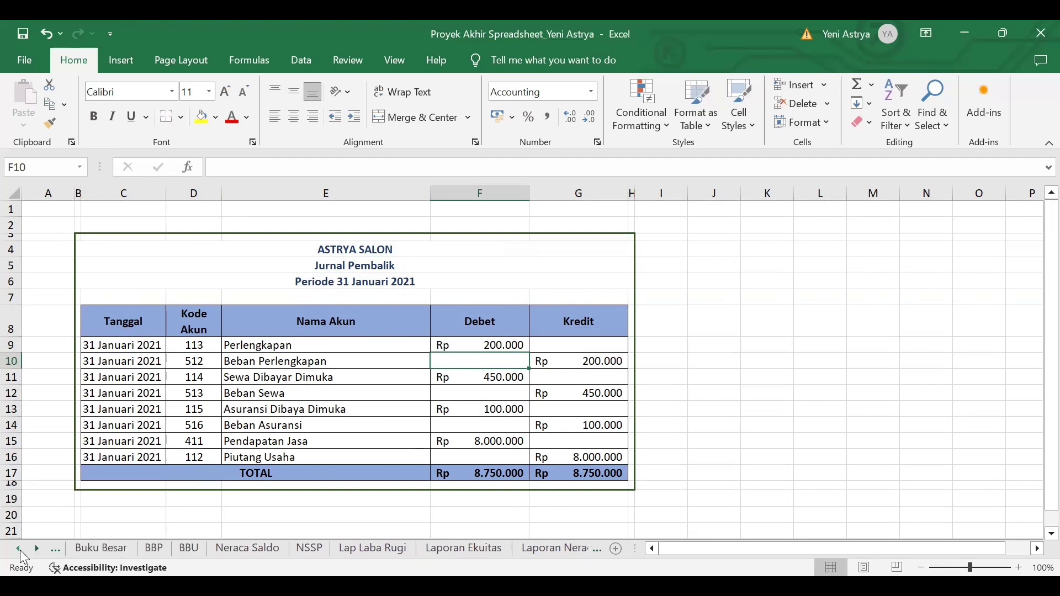
{"action": "left_click", "coordinate": [18, 548]}
{"action": "left_click", "coordinate": [163, 550]}
{"action": "scroll", "coordinate": [640, 365], "scroll_direction": "up", "scroll_amount": 5}
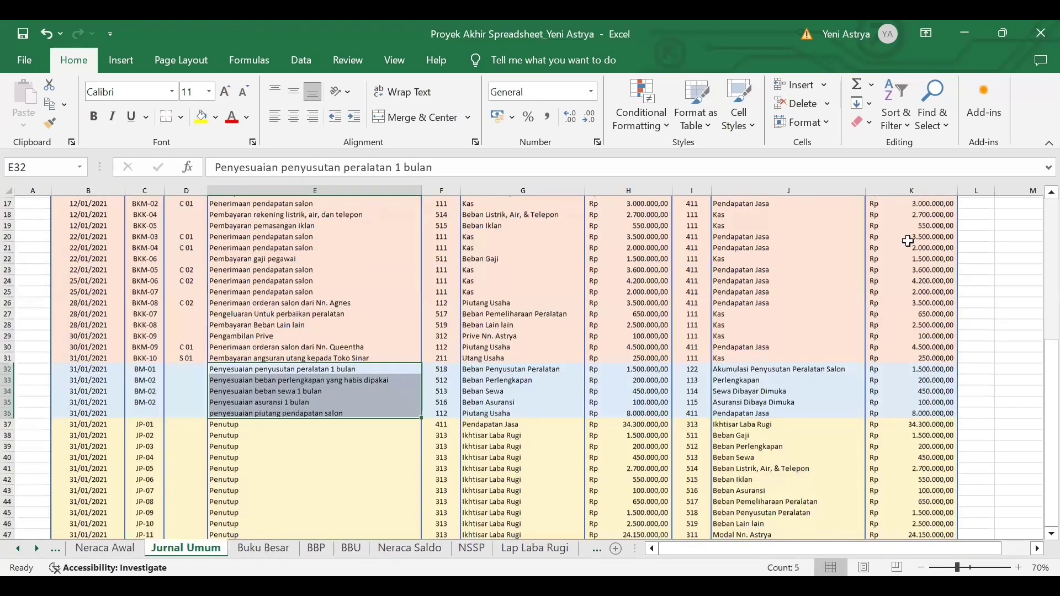
{"action": "left_click", "coordinate": [10, 457]}
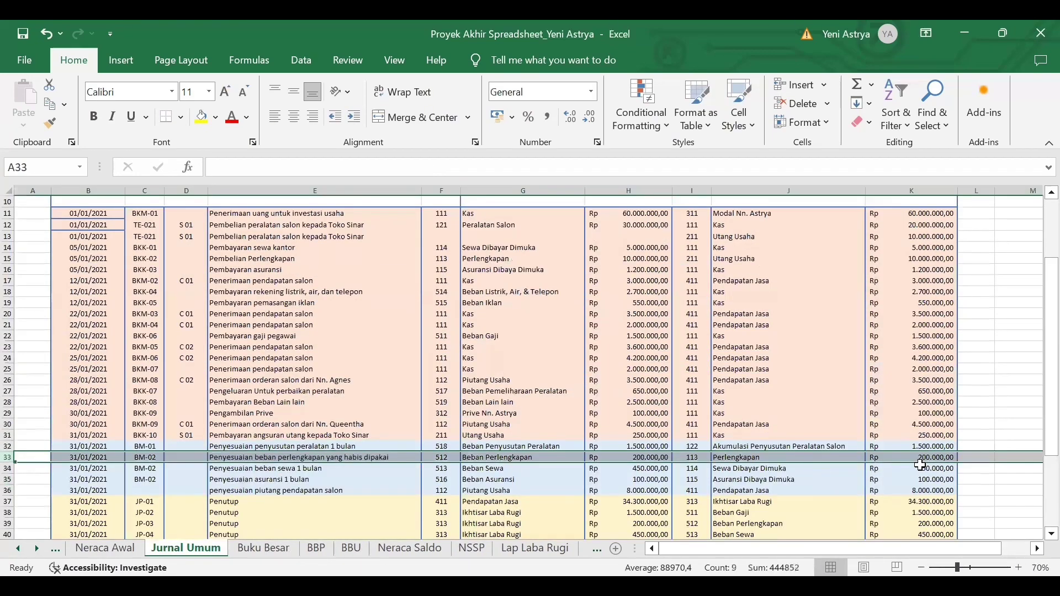
{"action": "left_click", "coordinate": [921, 459]}
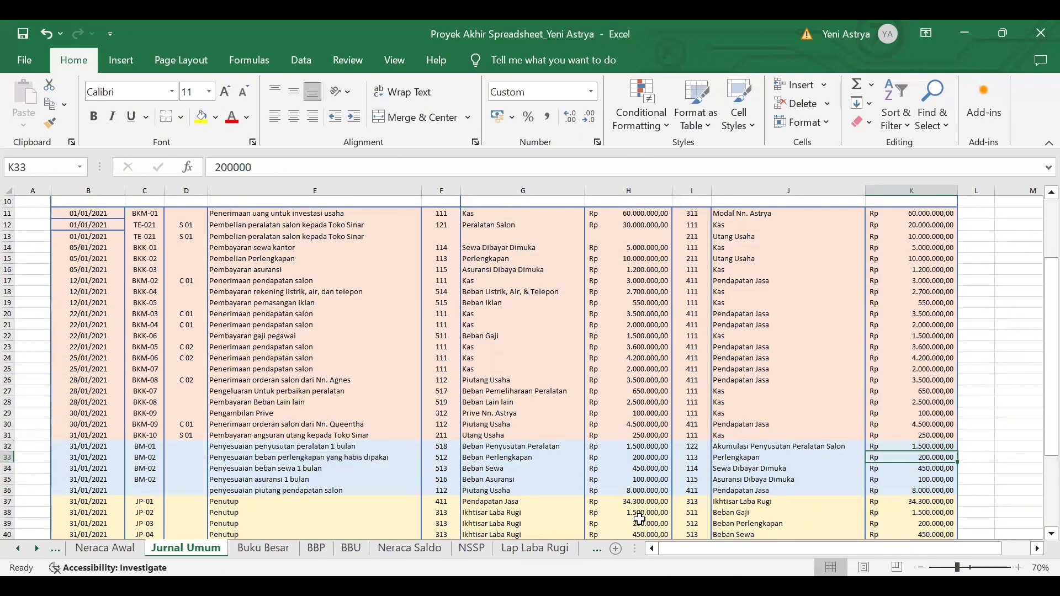
- Return to the Jurnal Pembalik sheet and inspect the Debet formula for Sewa Dibayar Dimuka in F11
{"action": "left_click", "coordinate": [36, 548]}
{"action": "left_click", "coordinate": [36, 548]}
{"action": "left_click", "coordinate": [37, 548]}
{"action": "left_click", "coordinate": [36, 548]}
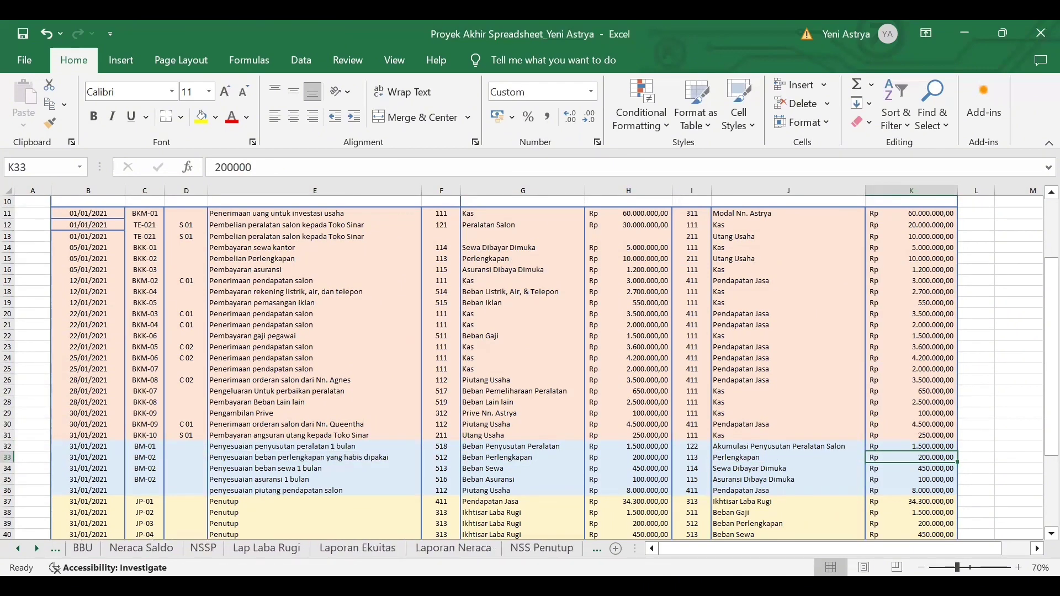
{"action": "left_click", "coordinate": [524, 550]}
{"action": "left_click", "coordinate": [521, 549]}
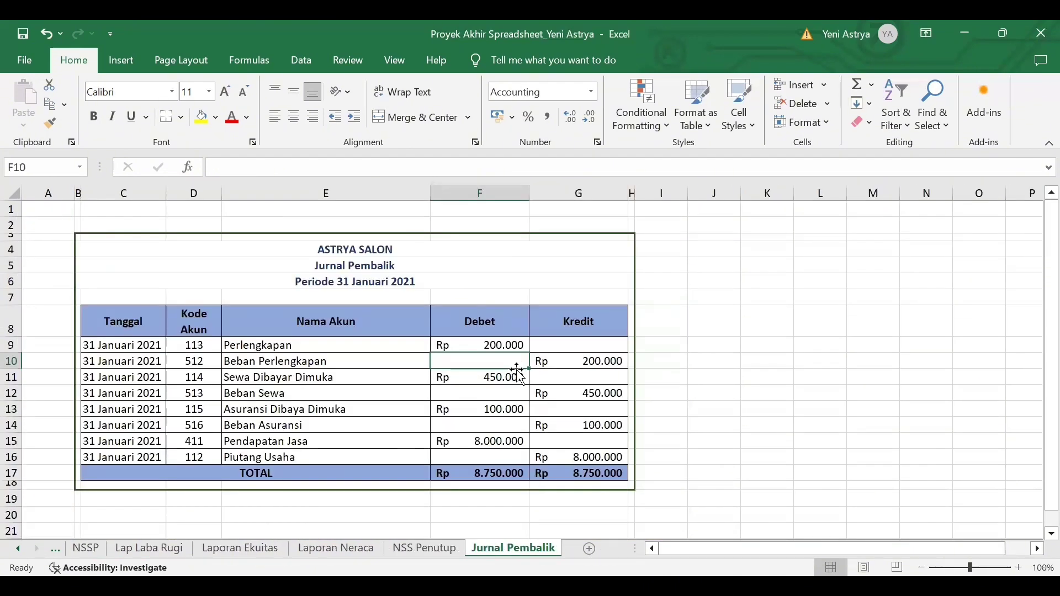
{"action": "left_click", "coordinate": [496, 380]}
{"action": "left_click", "coordinate": [378, 164]}
{"action": "key", "text": "Return"}
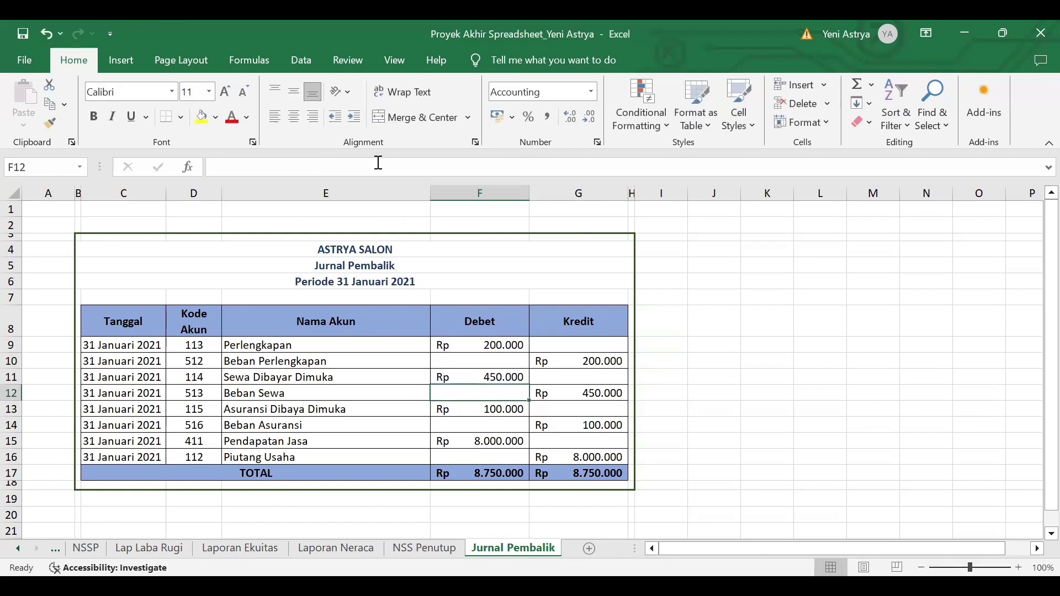
- Inspect the Kredit formula for Beban Sewa in G12 and the Debet formula for Asuransi Dibayar Dimuka in F13
{"action": "left_click", "coordinate": [575, 391]}
{"action": "left_click", "coordinate": [335, 165]}
{"action": "key", "text": "Return"}
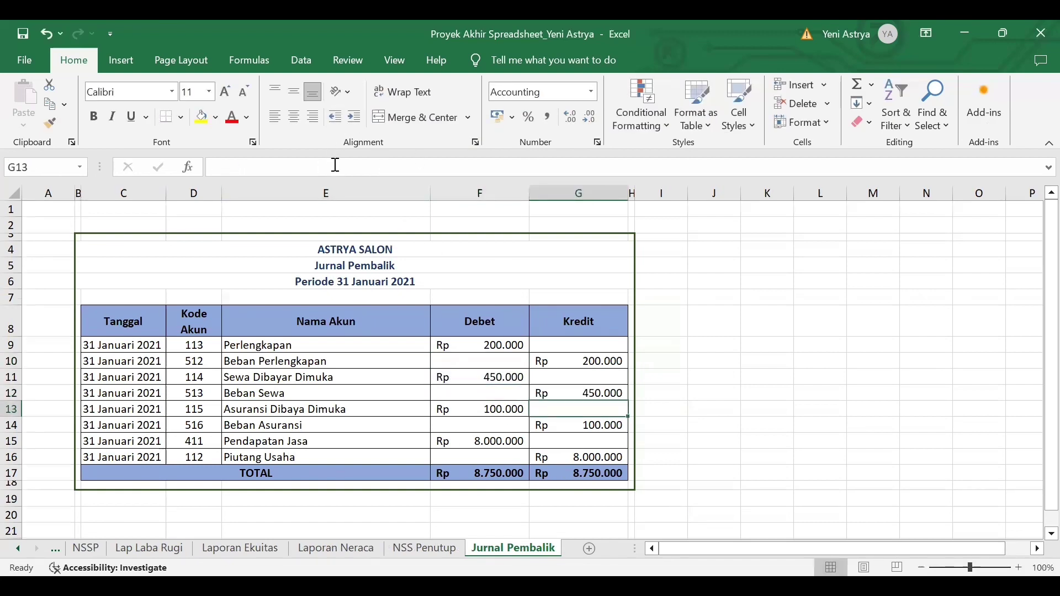
{"action": "left_click", "coordinate": [454, 413]}
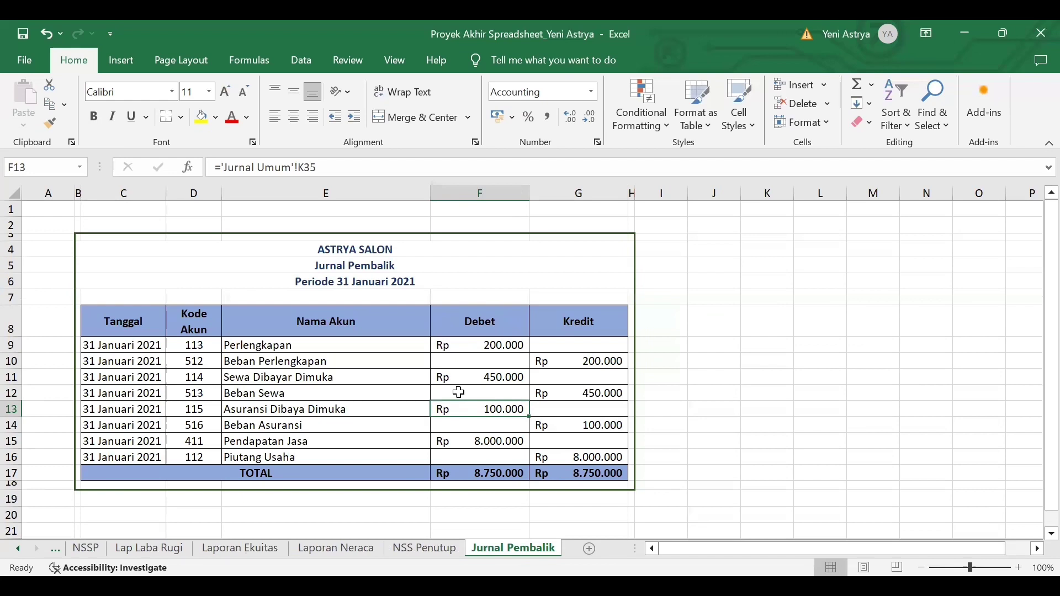
{"action": "left_click", "coordinate": [387, 164]}
{"action": "key", "text": "Return"}
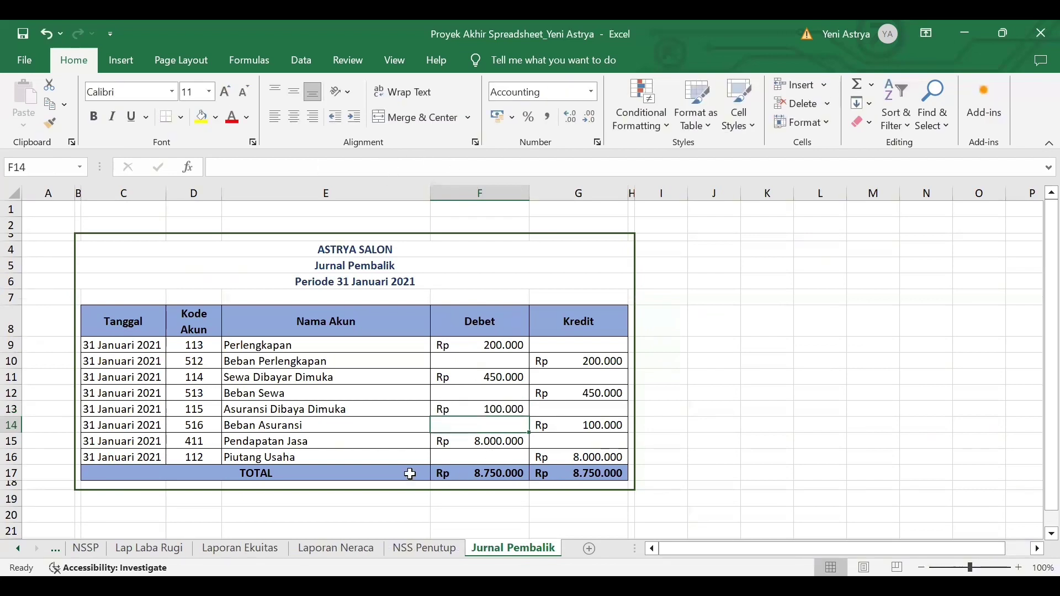
- Review the Debet total formula =SUM(F9:F16) in F17 and fill it across to the Kredit total in G17
{"action": "left_click", "coordinate": [504, 477]}
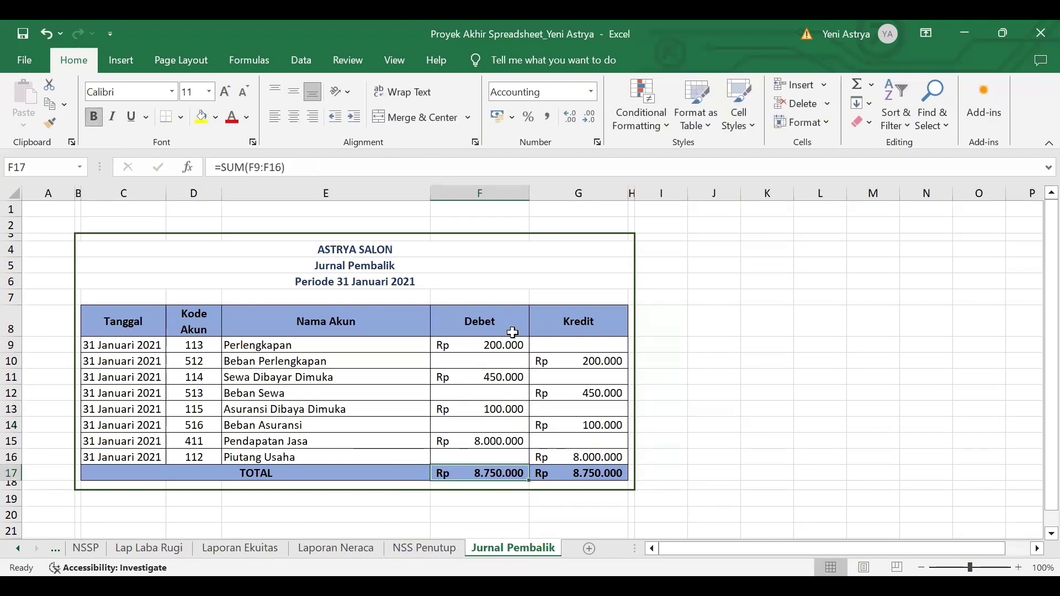
{"action": "left_click", "coordinate": [383, 163]}
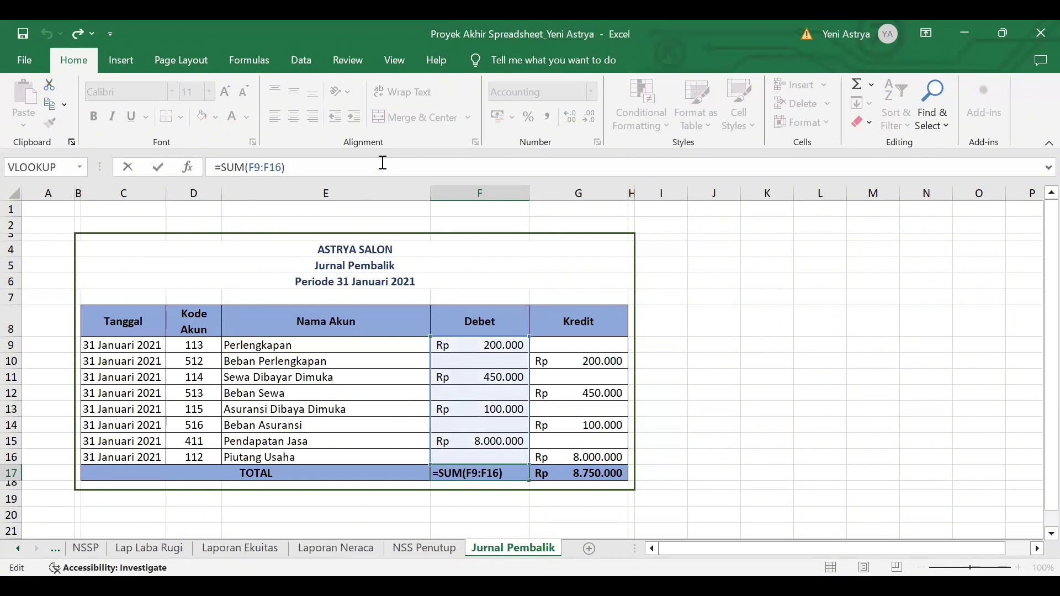
{"action": "key", "text": "Escape"}
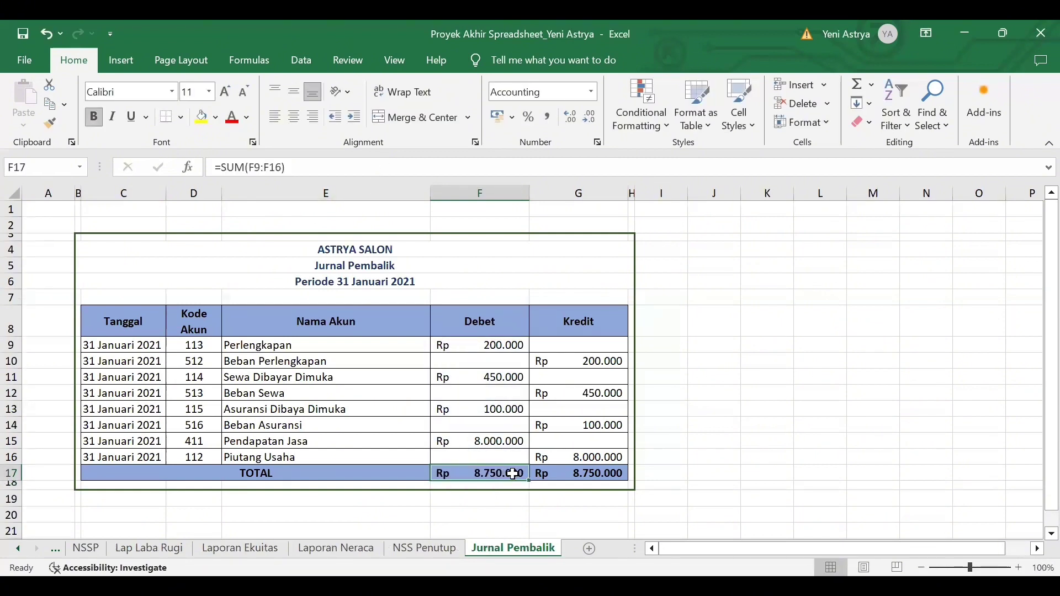
{"action": "left_click_drag", "start_coordinate": [531, 481], "coordinate": [618, 474]}
{"action": "left_click", "coordinate": [651, 461]}
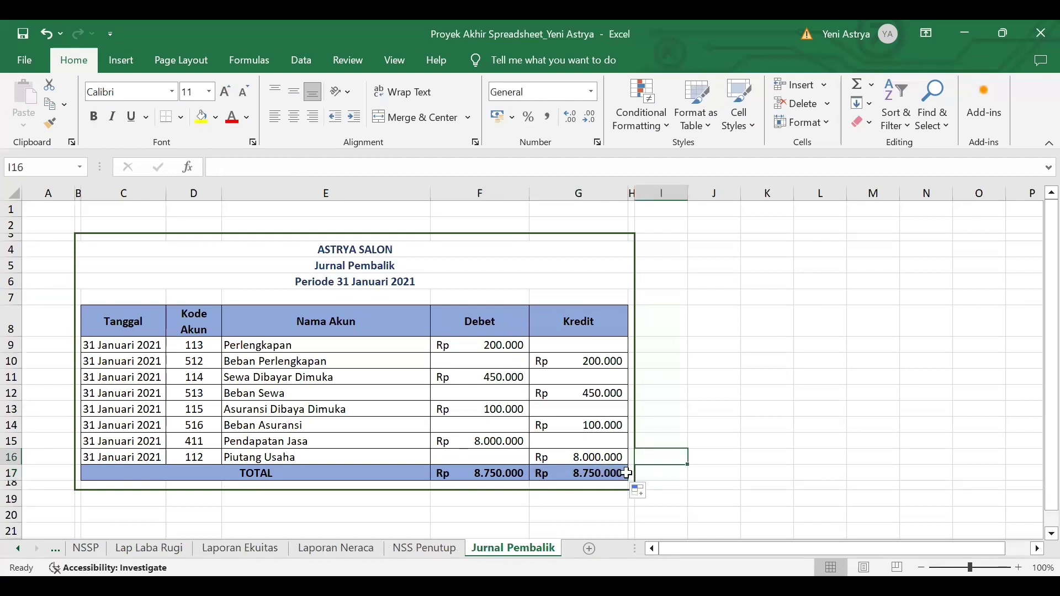
{"action": "left_click", "coordinate": [765, 373]}
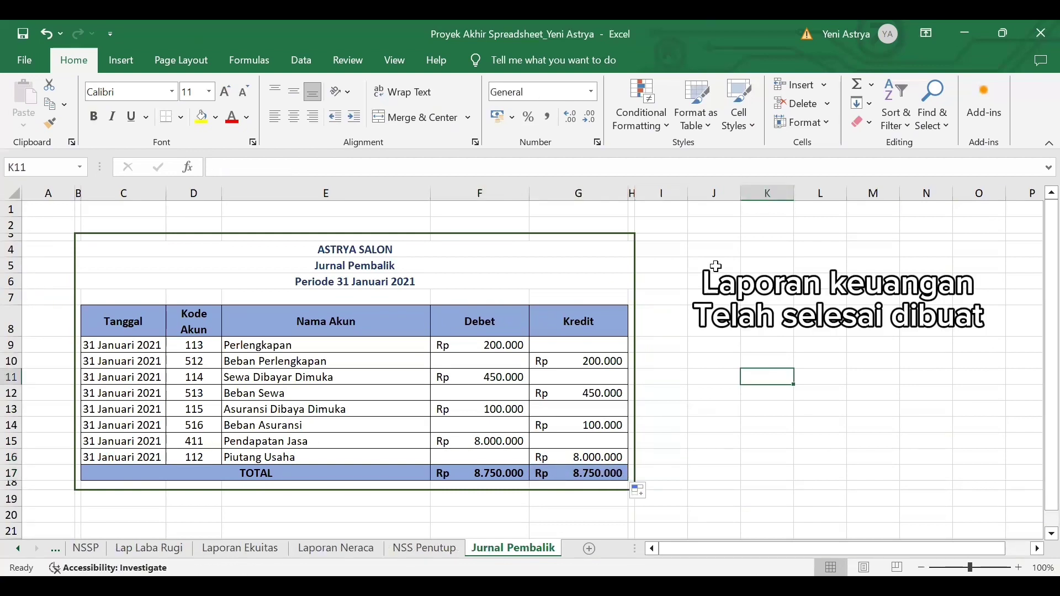